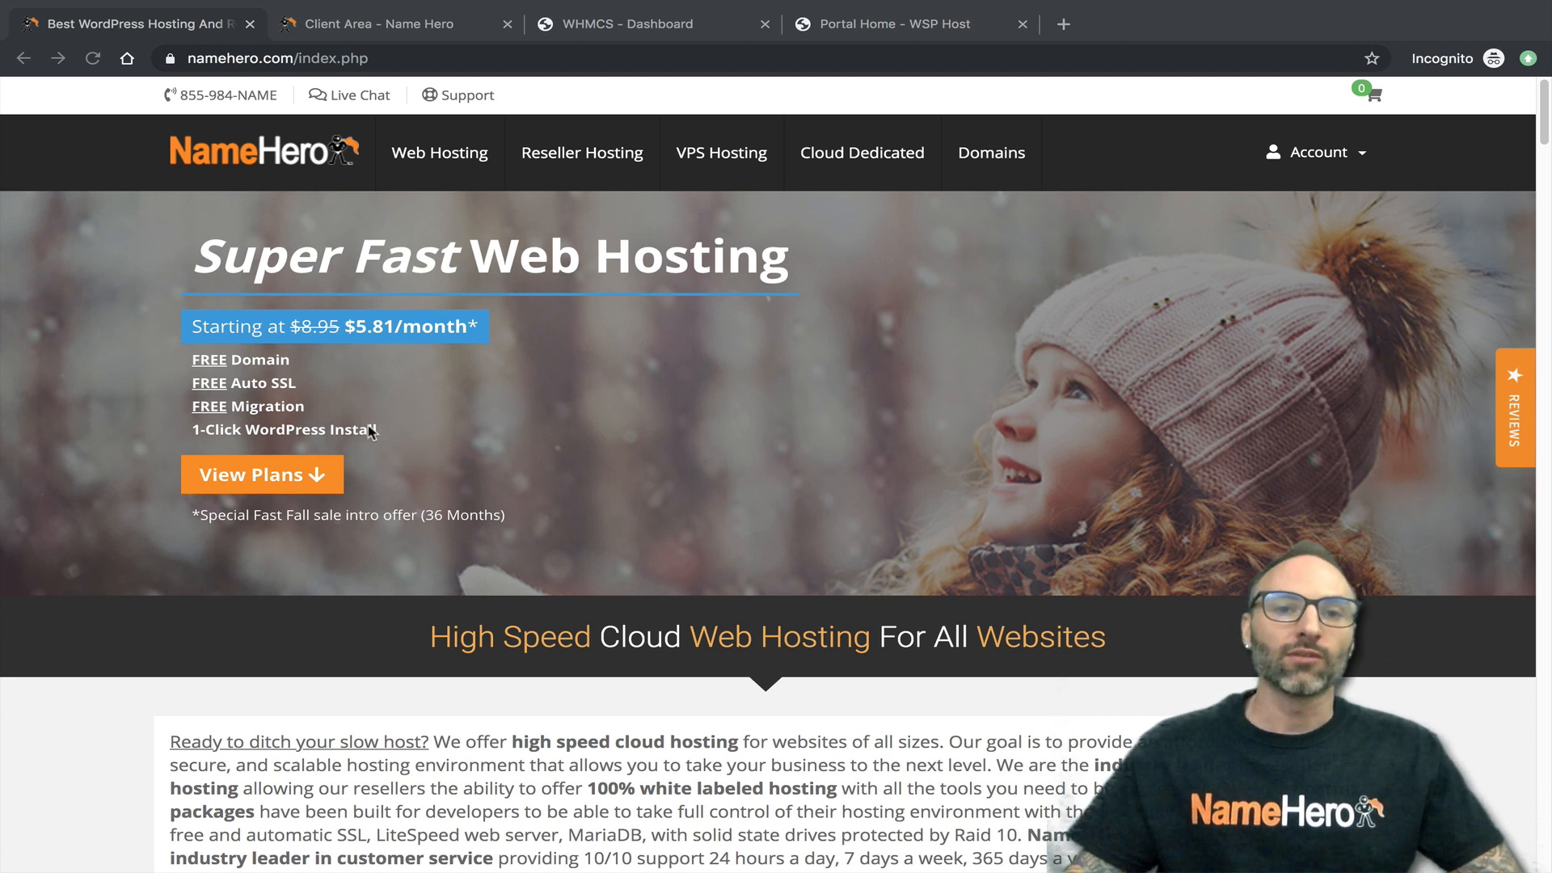
- Open the product details of the wsphost.com Gold Reseller service from the client area's cloud web hosting list
left_click(356, 25)
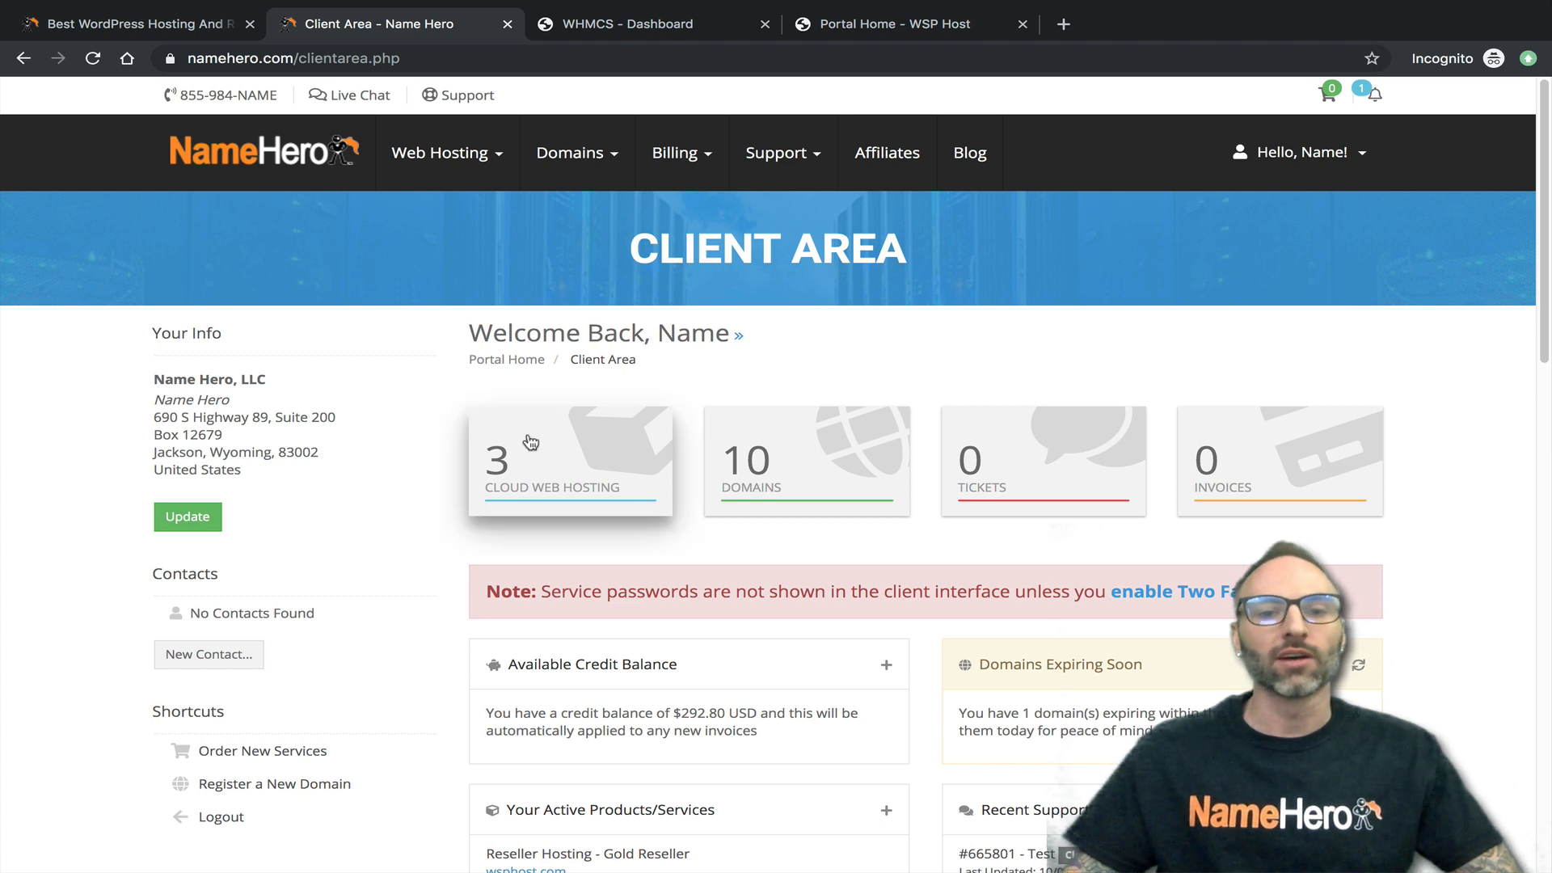
left_click(572, 447)
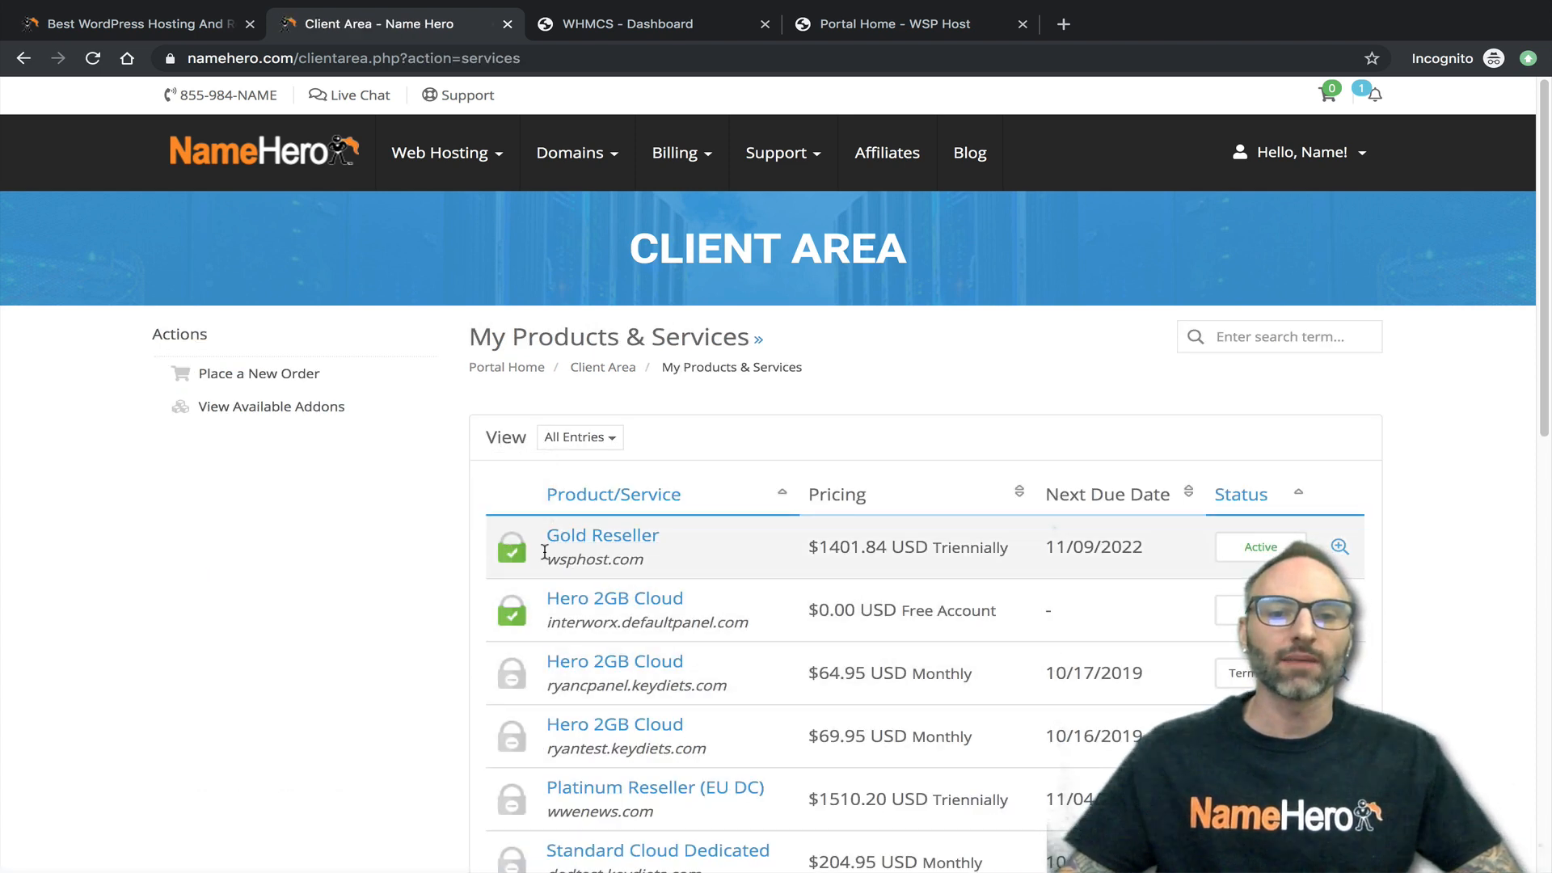
left_click_drag(547, 560, 644, 559)
left_click(598, 536)
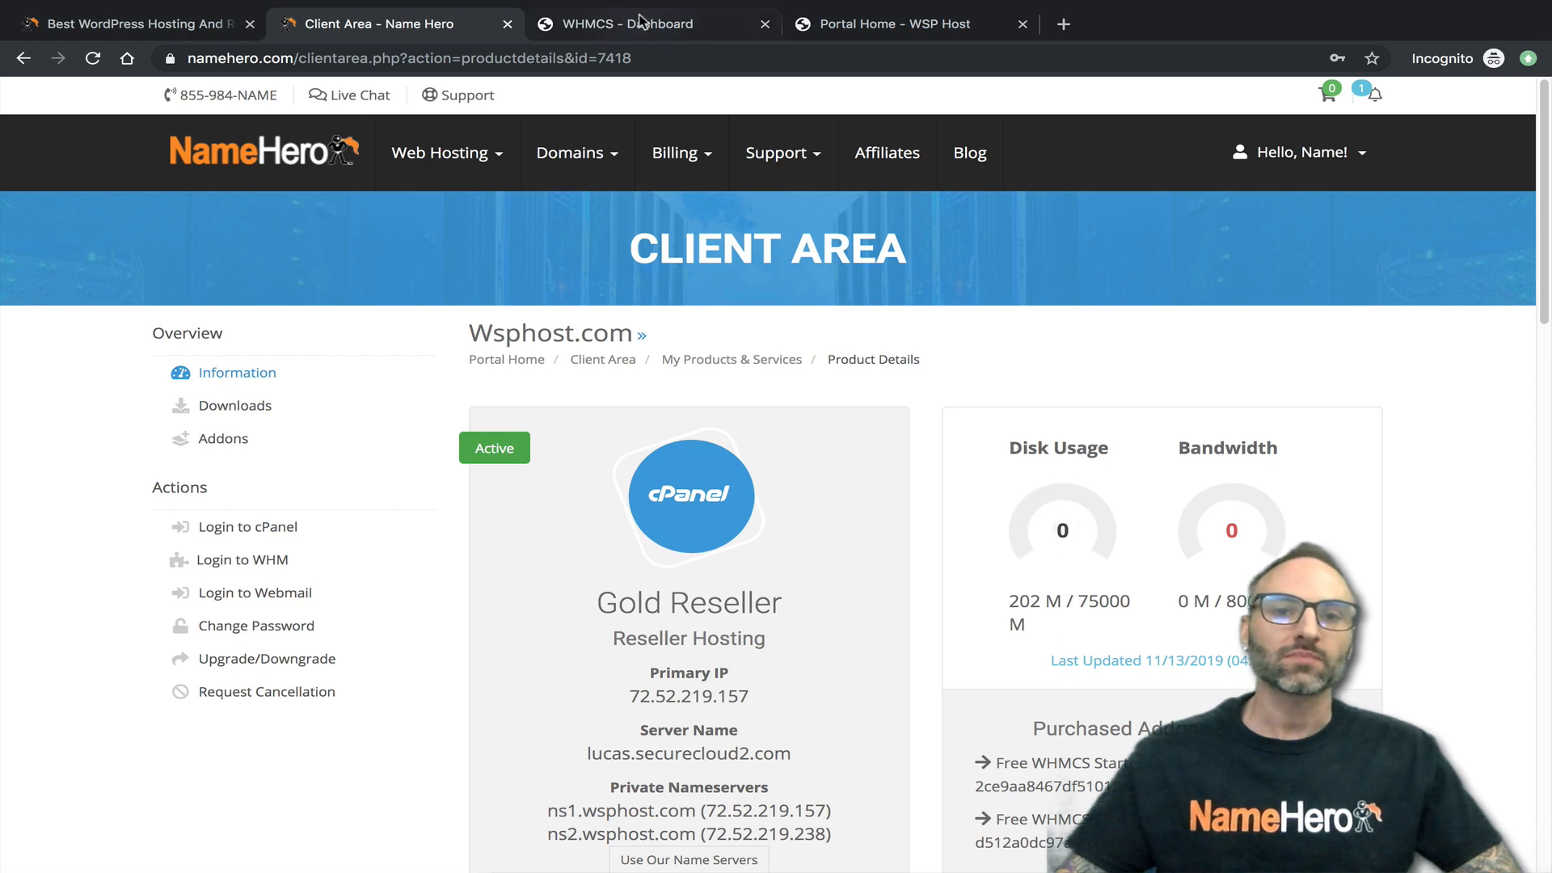
- Compare the WHMCS admin dashboard with the public WSP Host portal home page
left_click(639, 24)
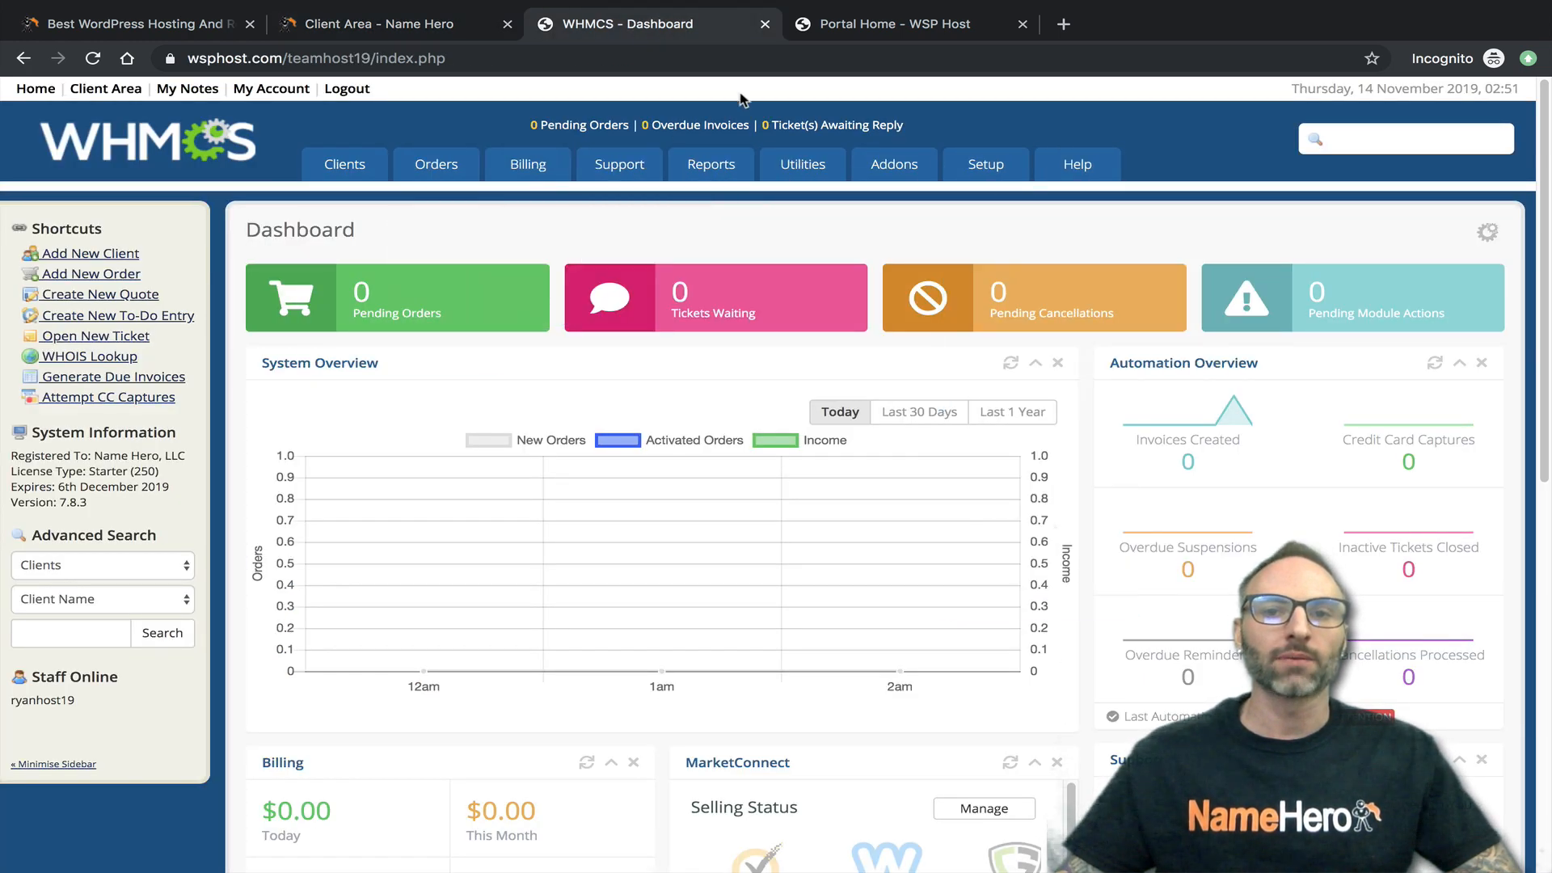
left_click(820, 23)
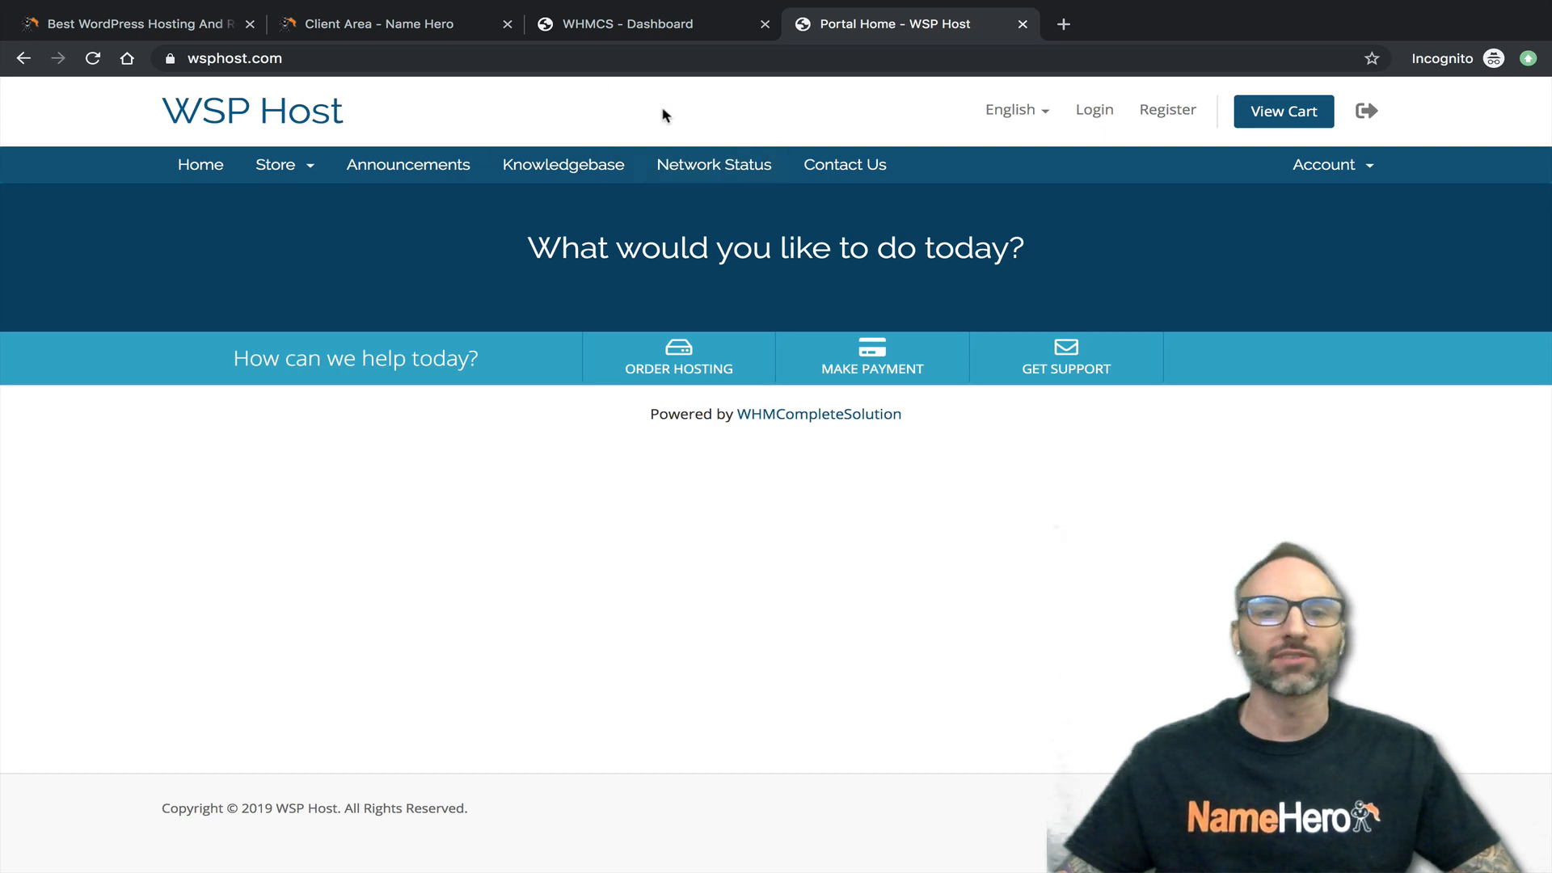
left_click(608, 31)
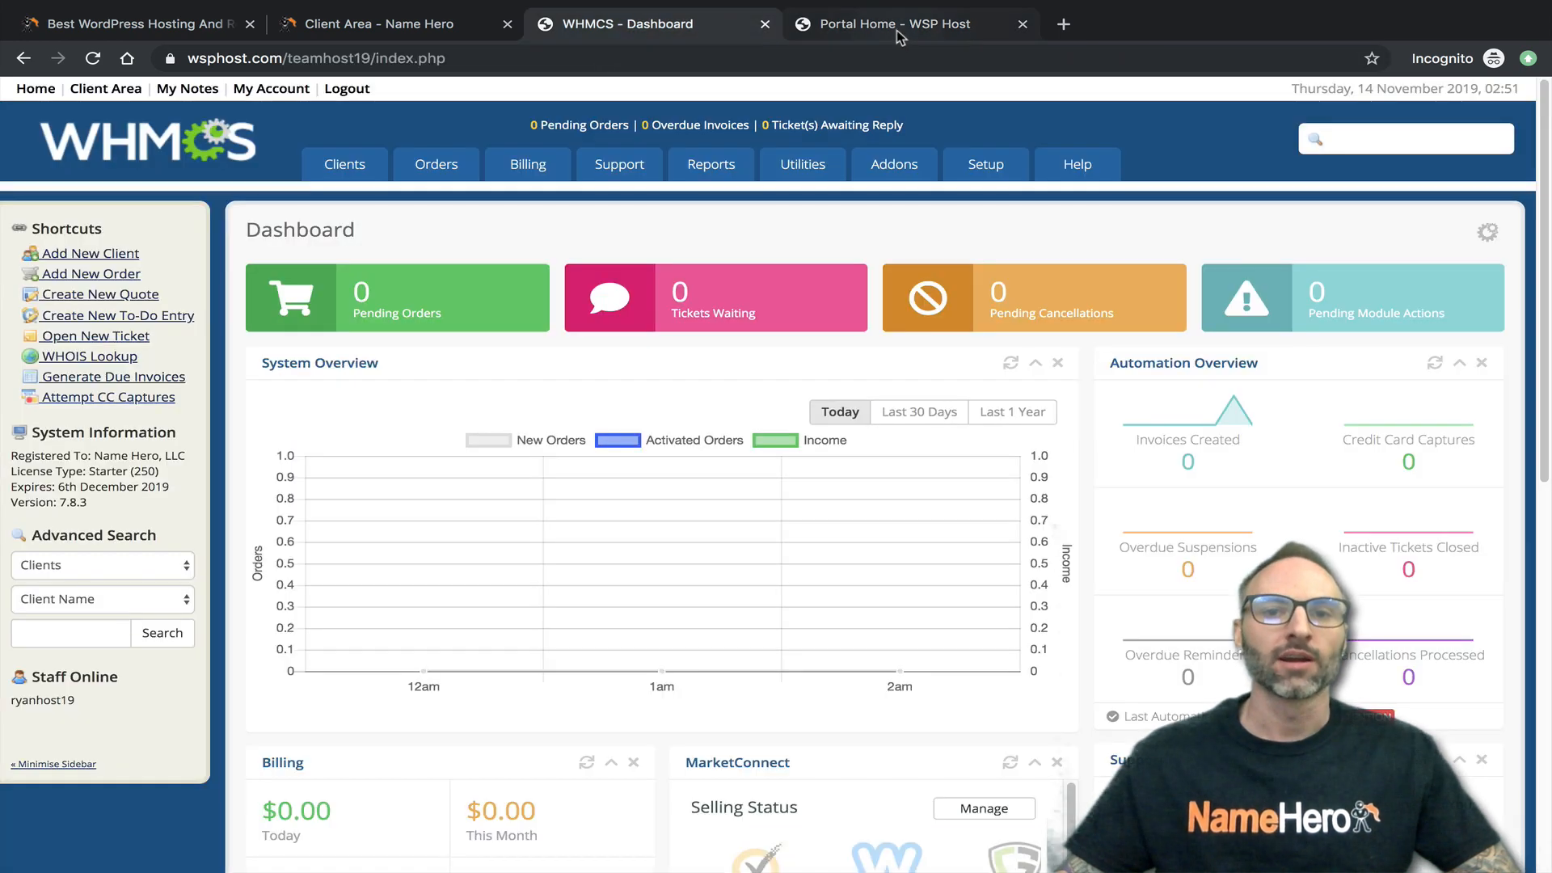
left_click(656, 21)
left_click(853, 24)
left_click(659, 24)
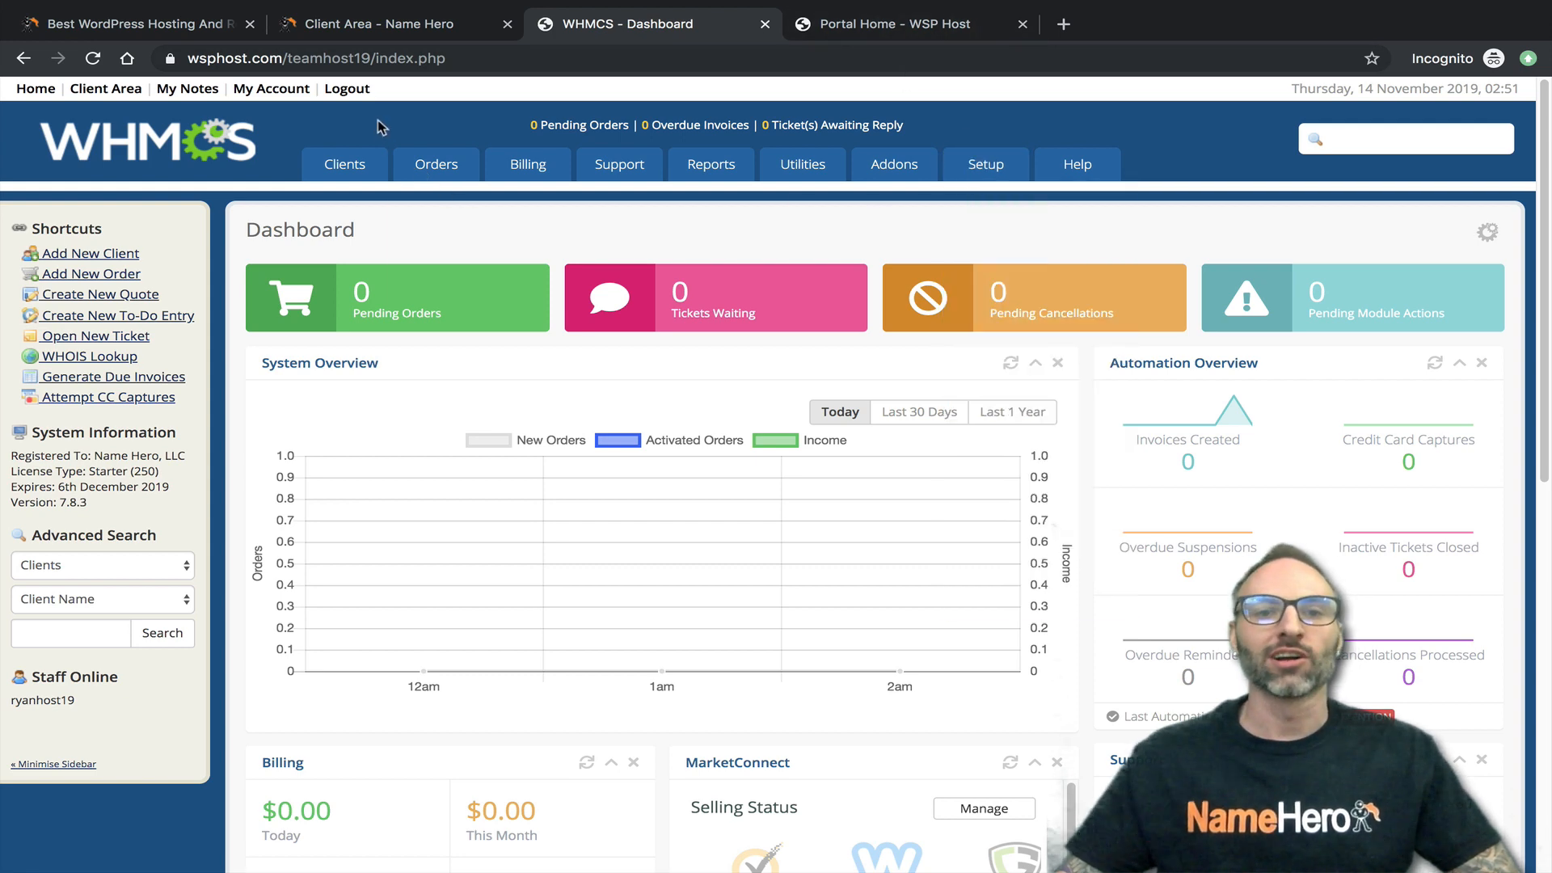
left_click(865, 28)
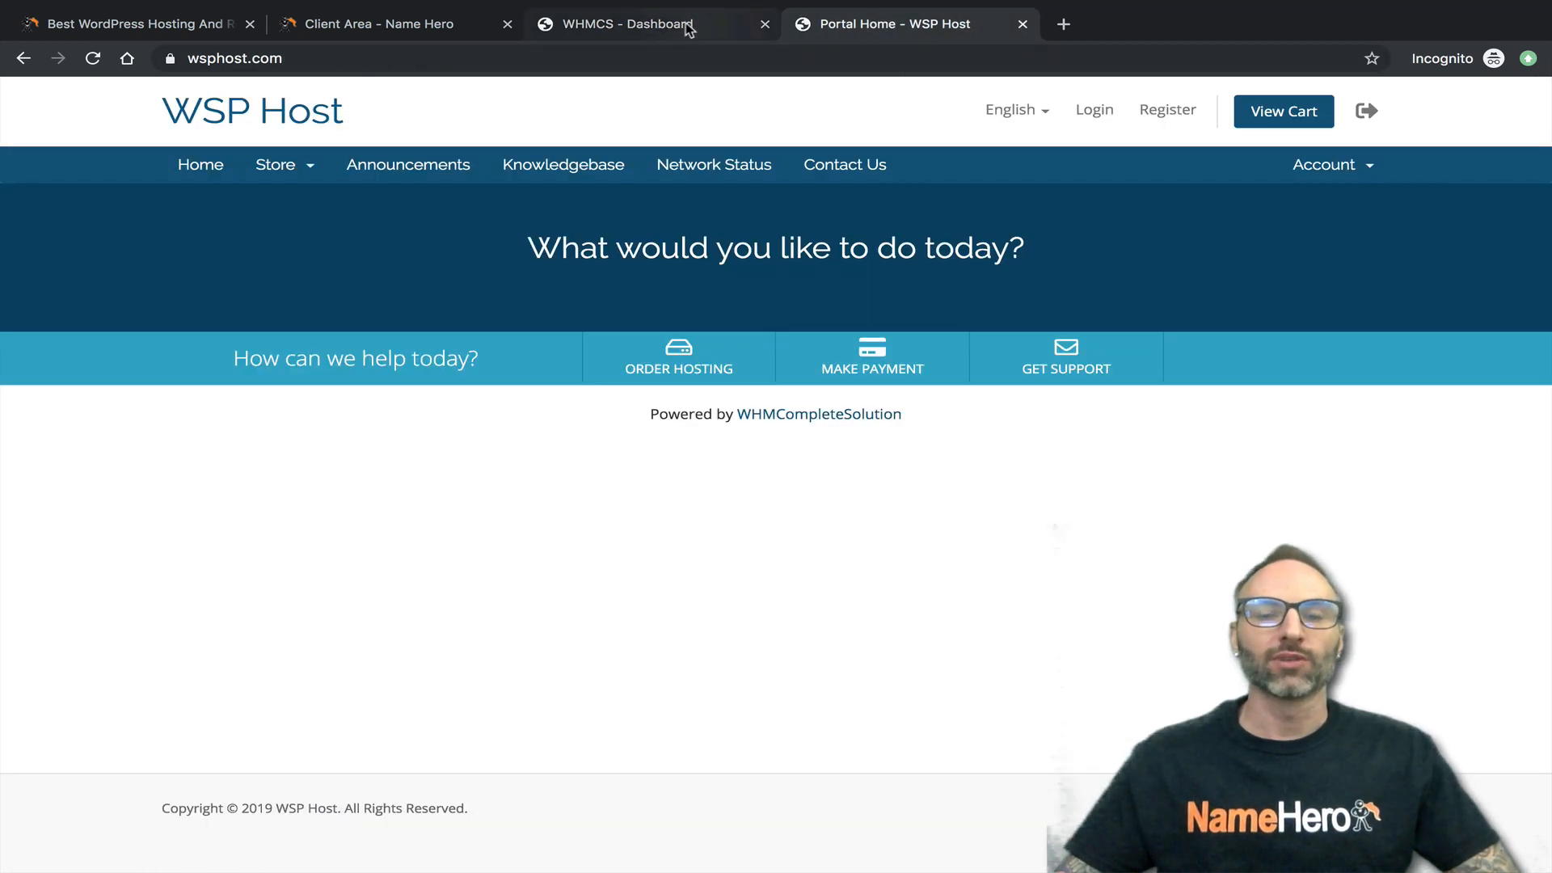
left_click(687, 30)
left_click(881, 29)
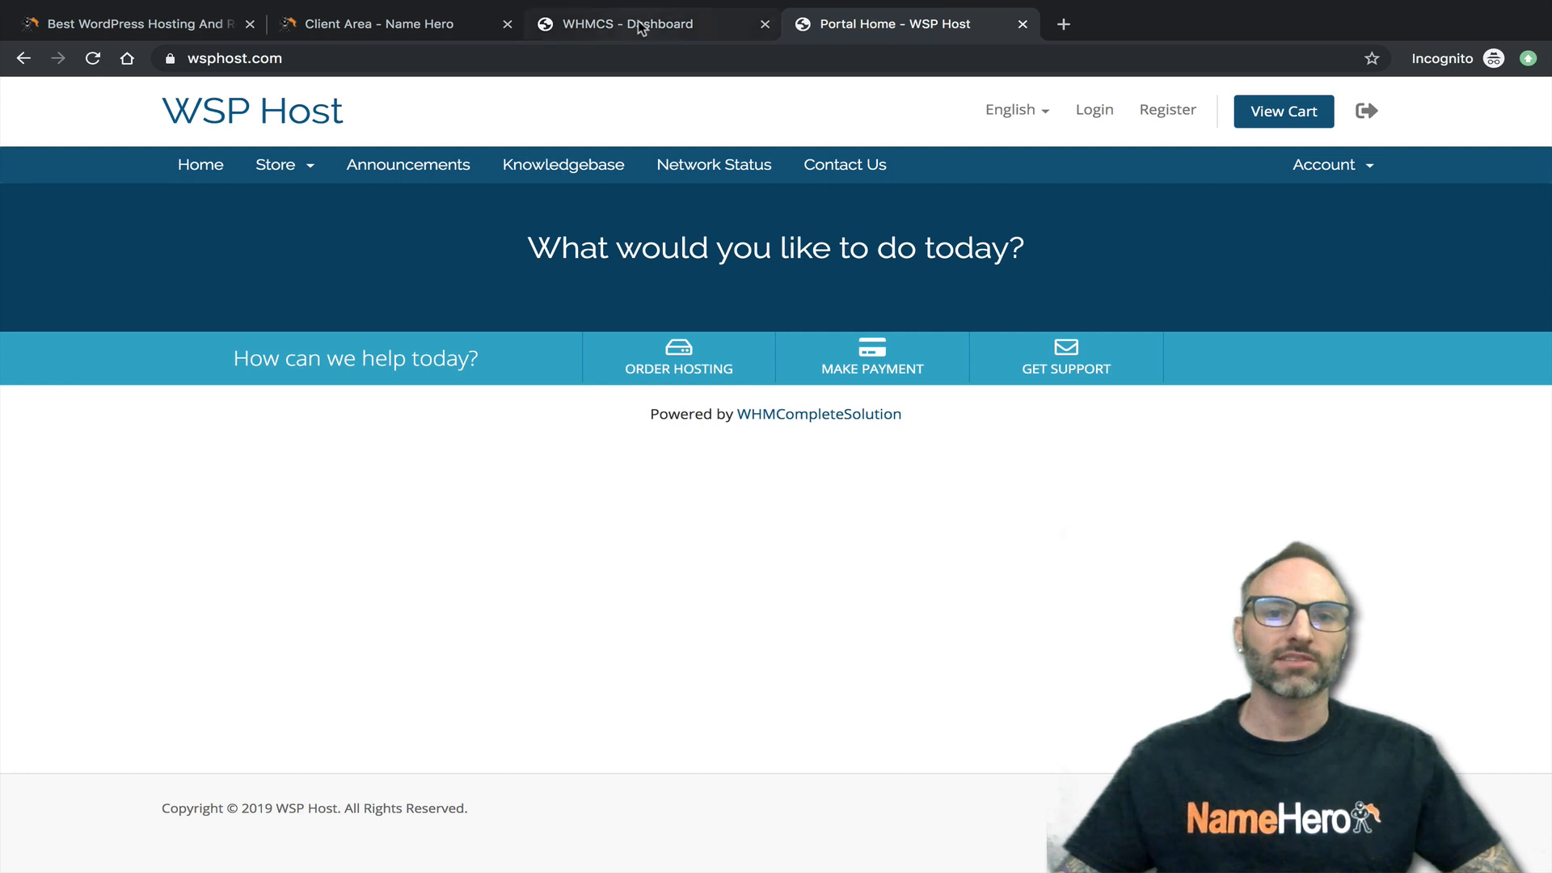
left_click(589, 31)
- Return to the NameHero client area and log in to cPanel for the Gold Reseller service
left_click(446, 31)
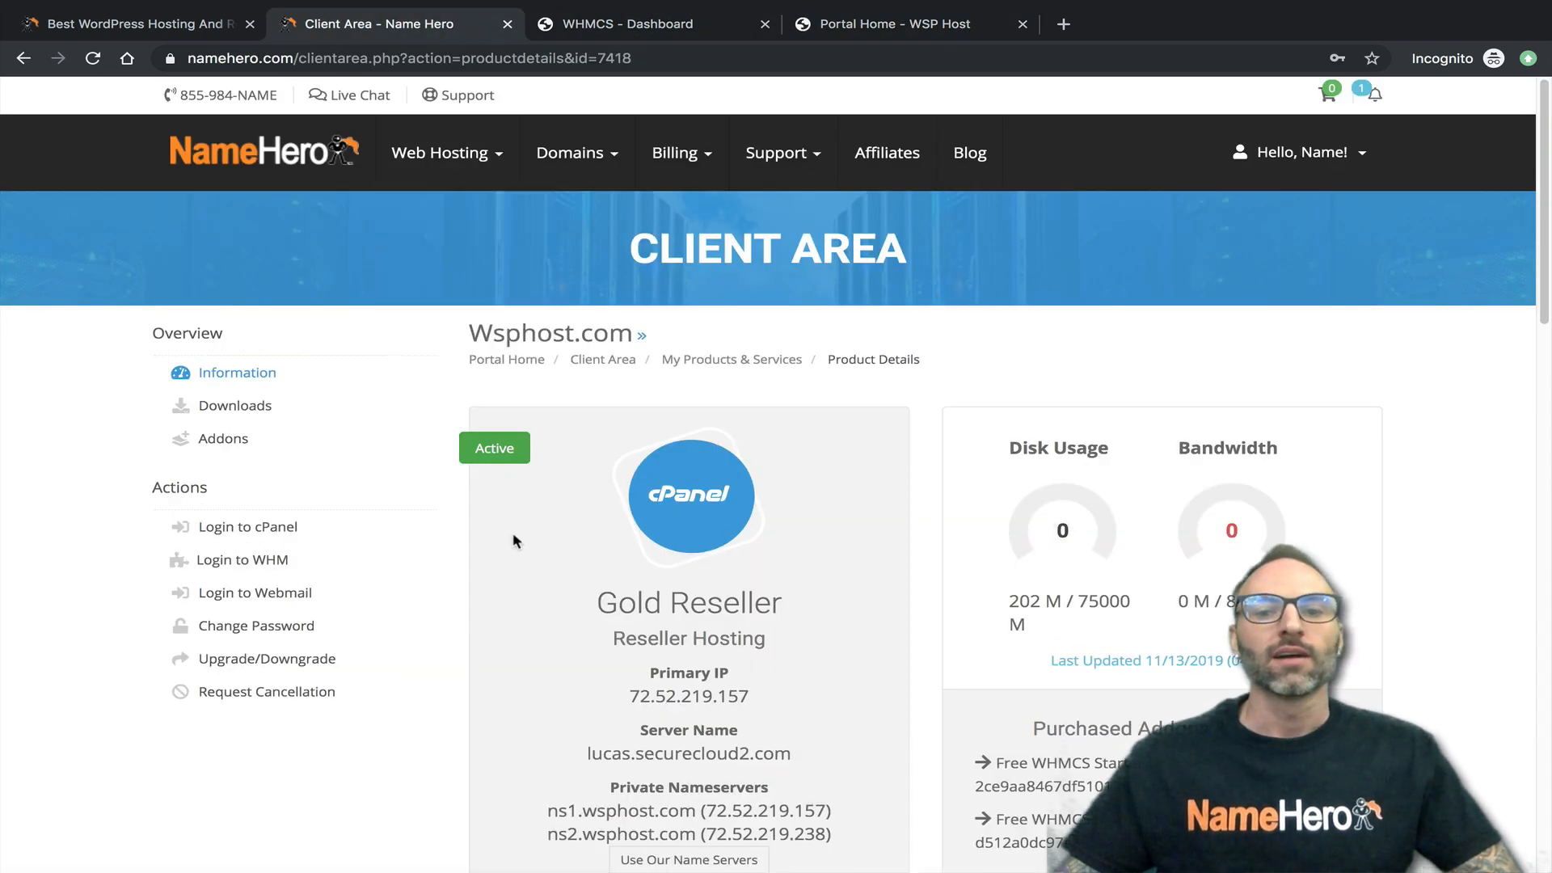
scroll(627, 374, "down", 1)
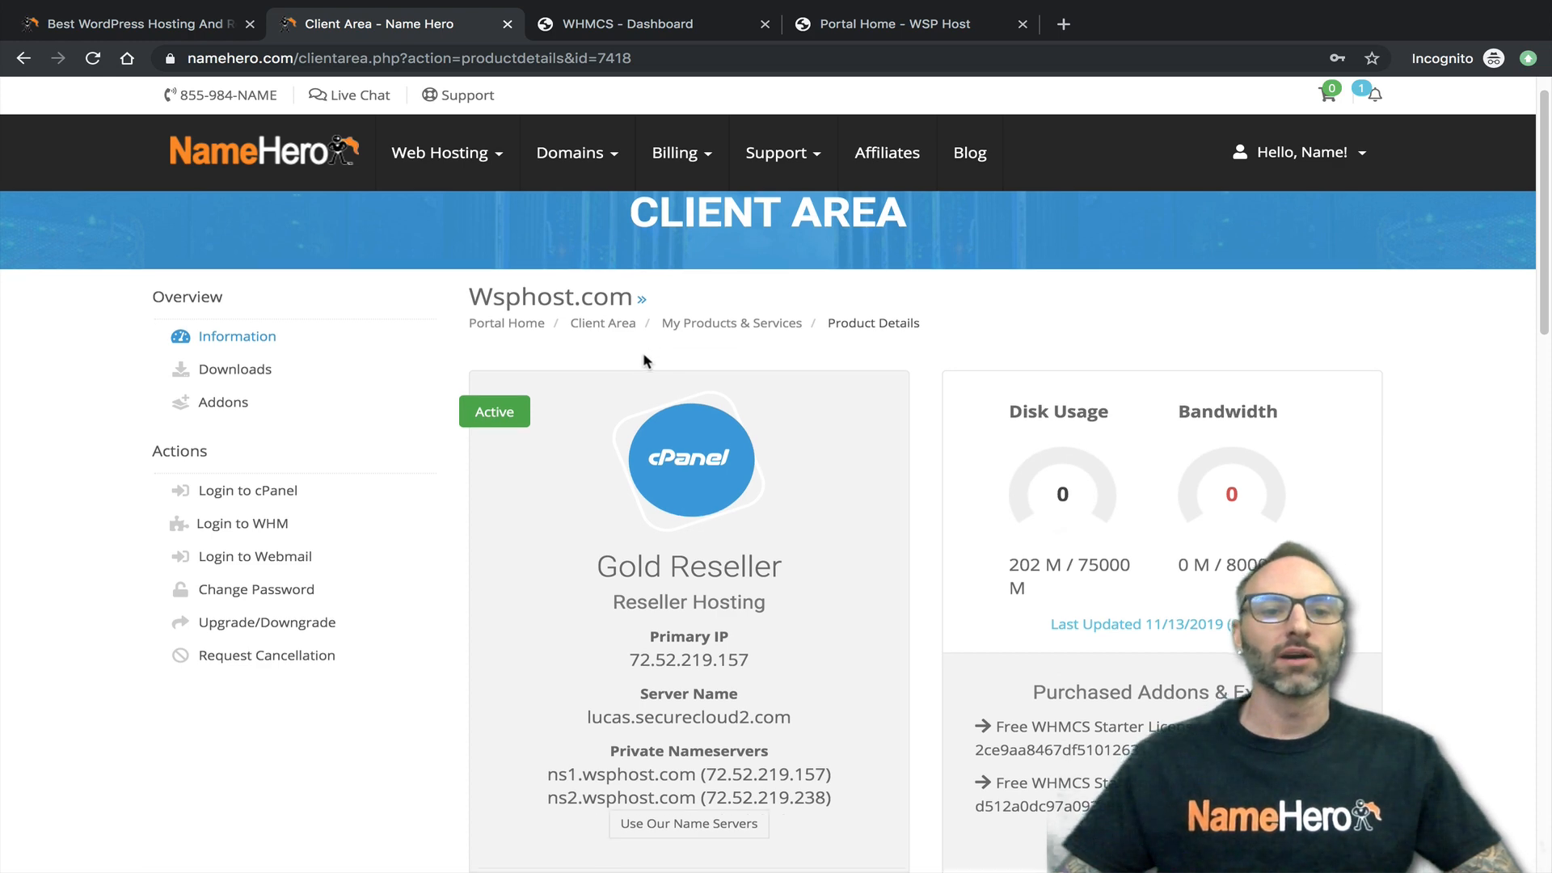
scroll(420, 404, "down", 1)
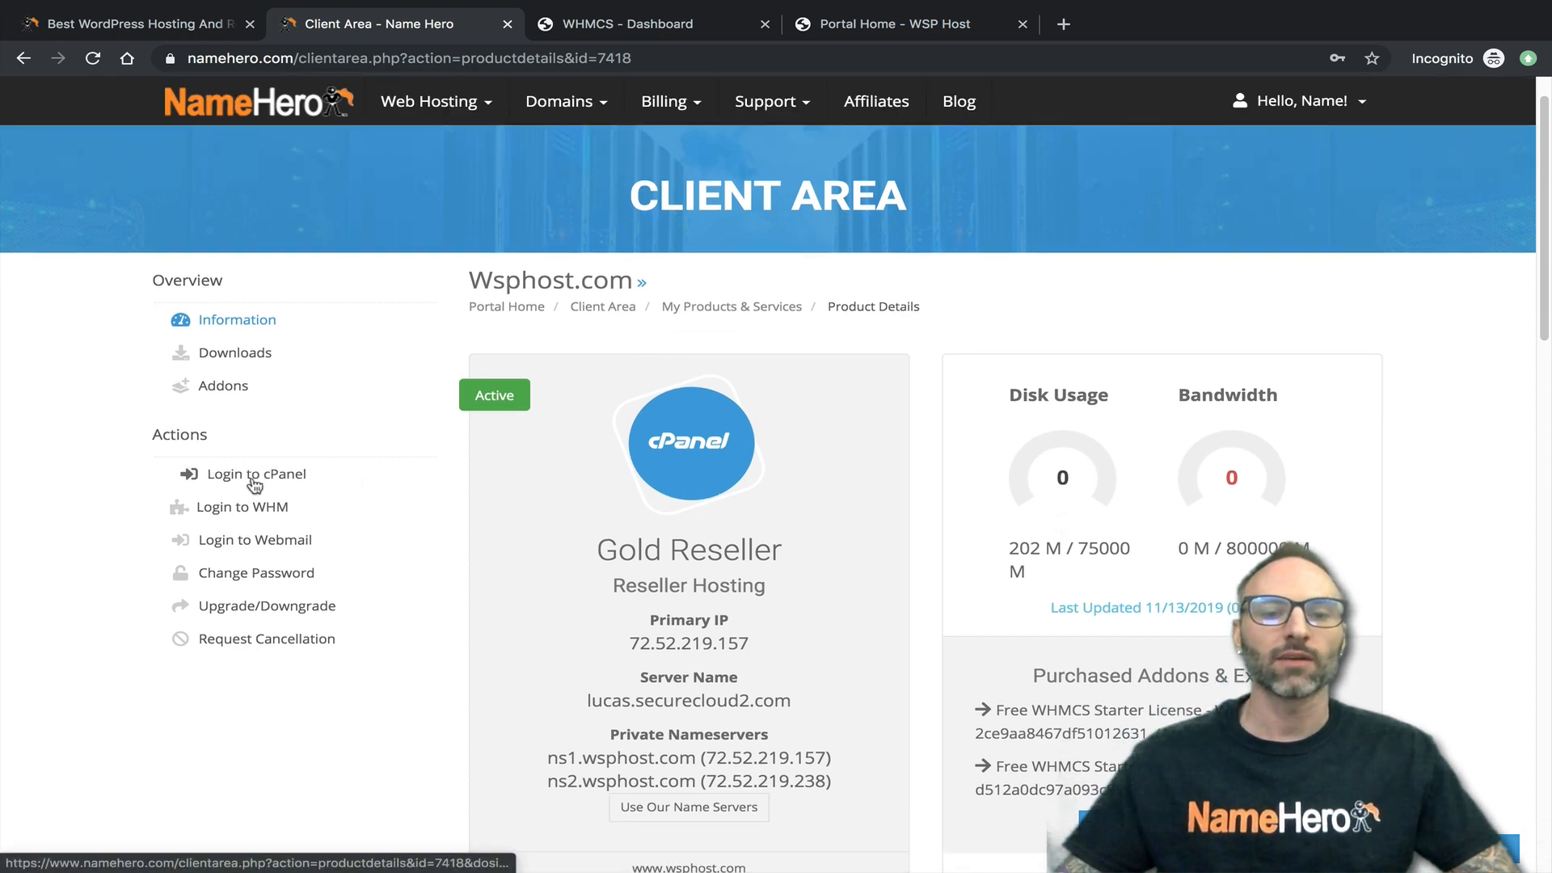
scroll(339, 490, "down", 2)
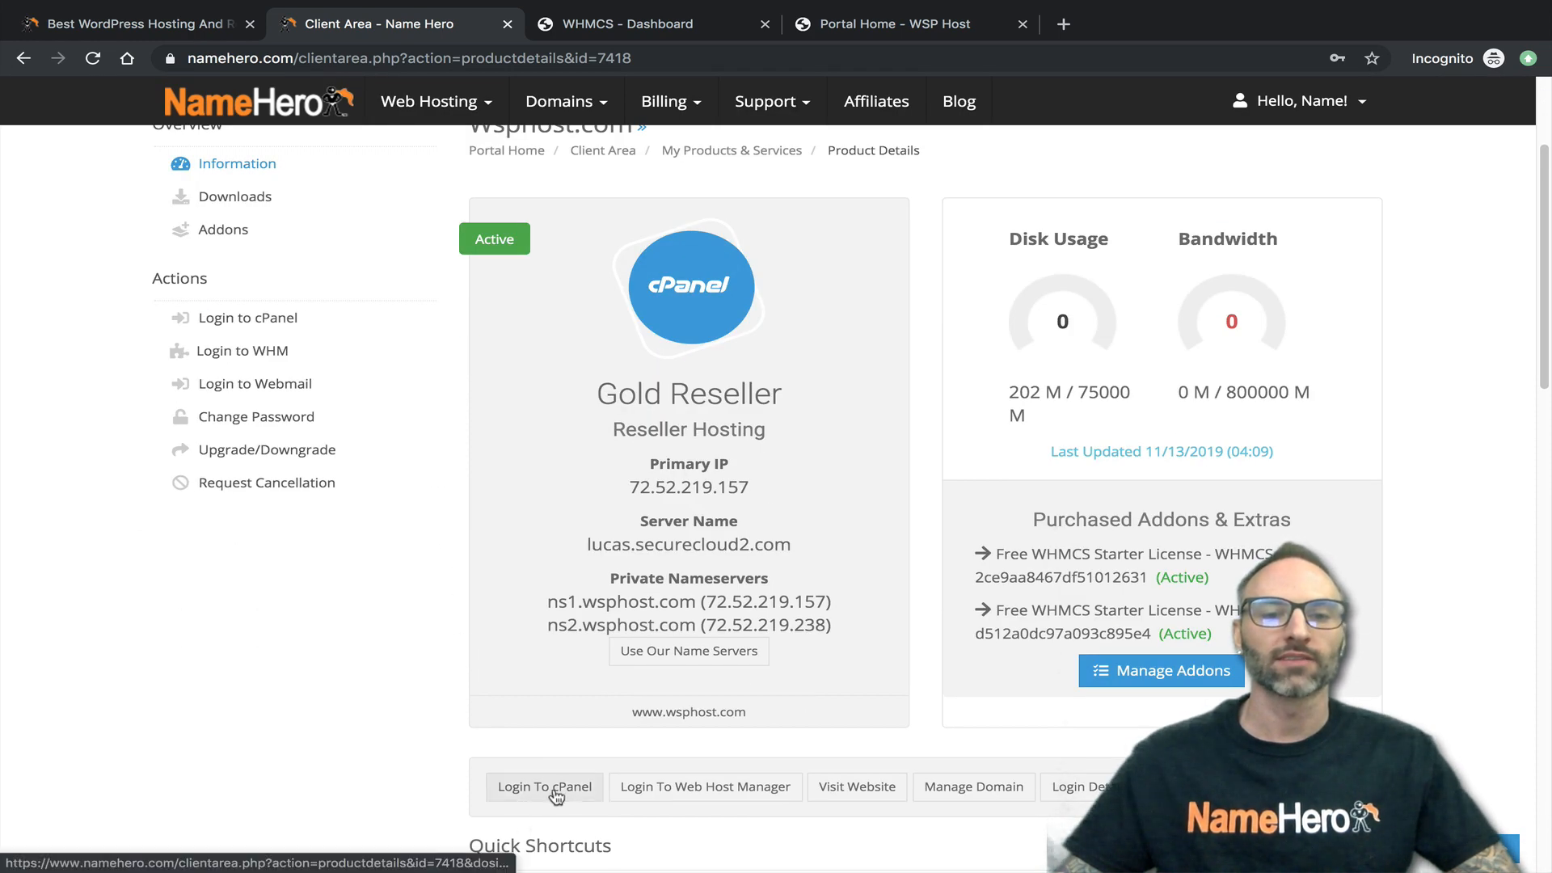
left_click(283, 340)
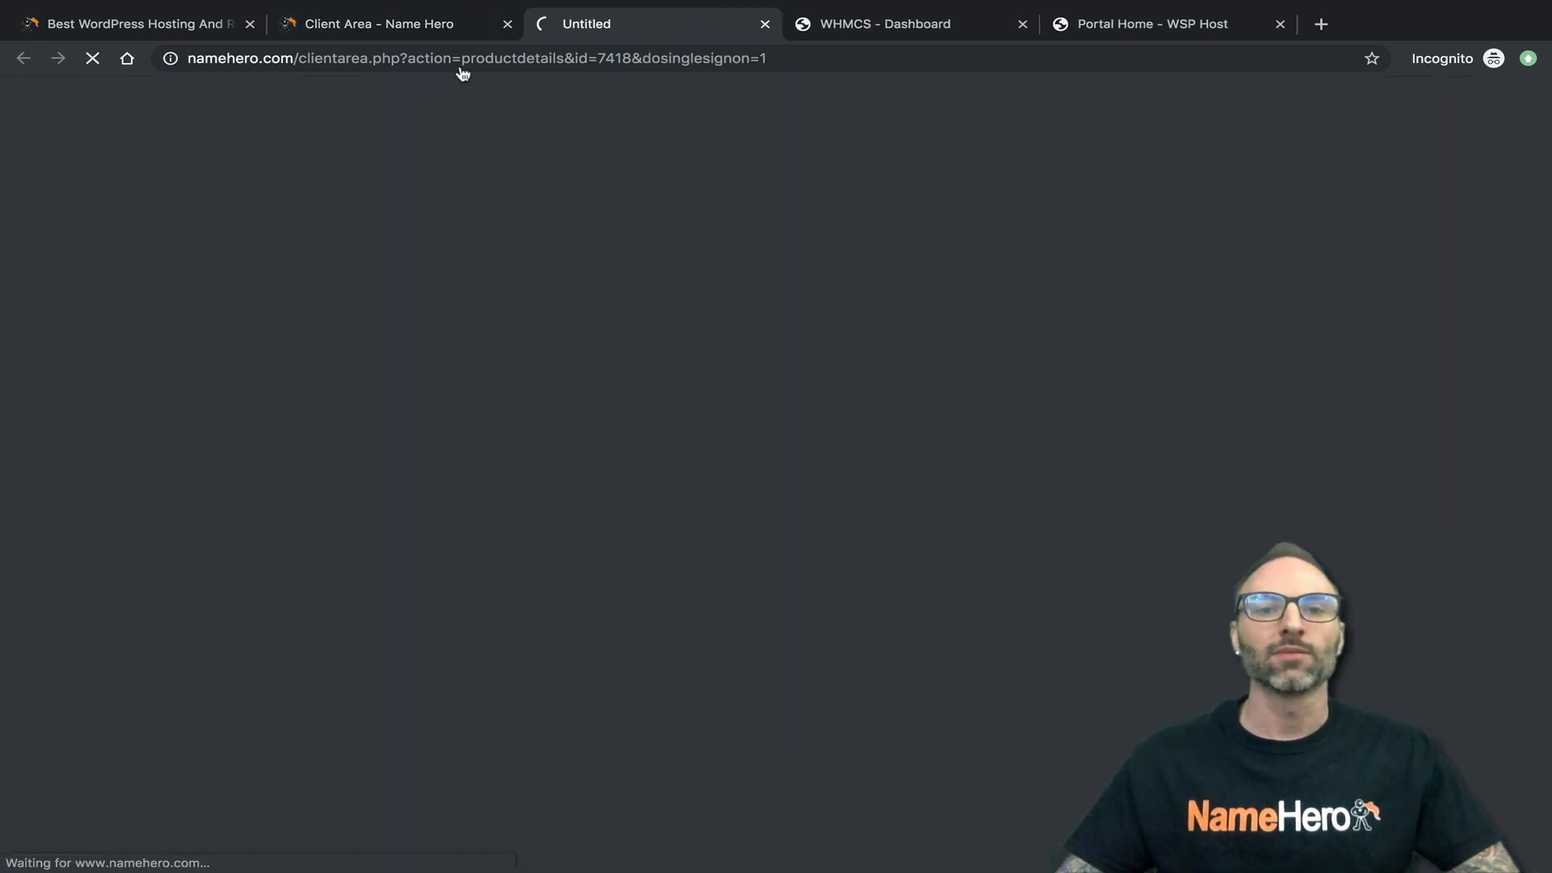
left_click(766, 25)
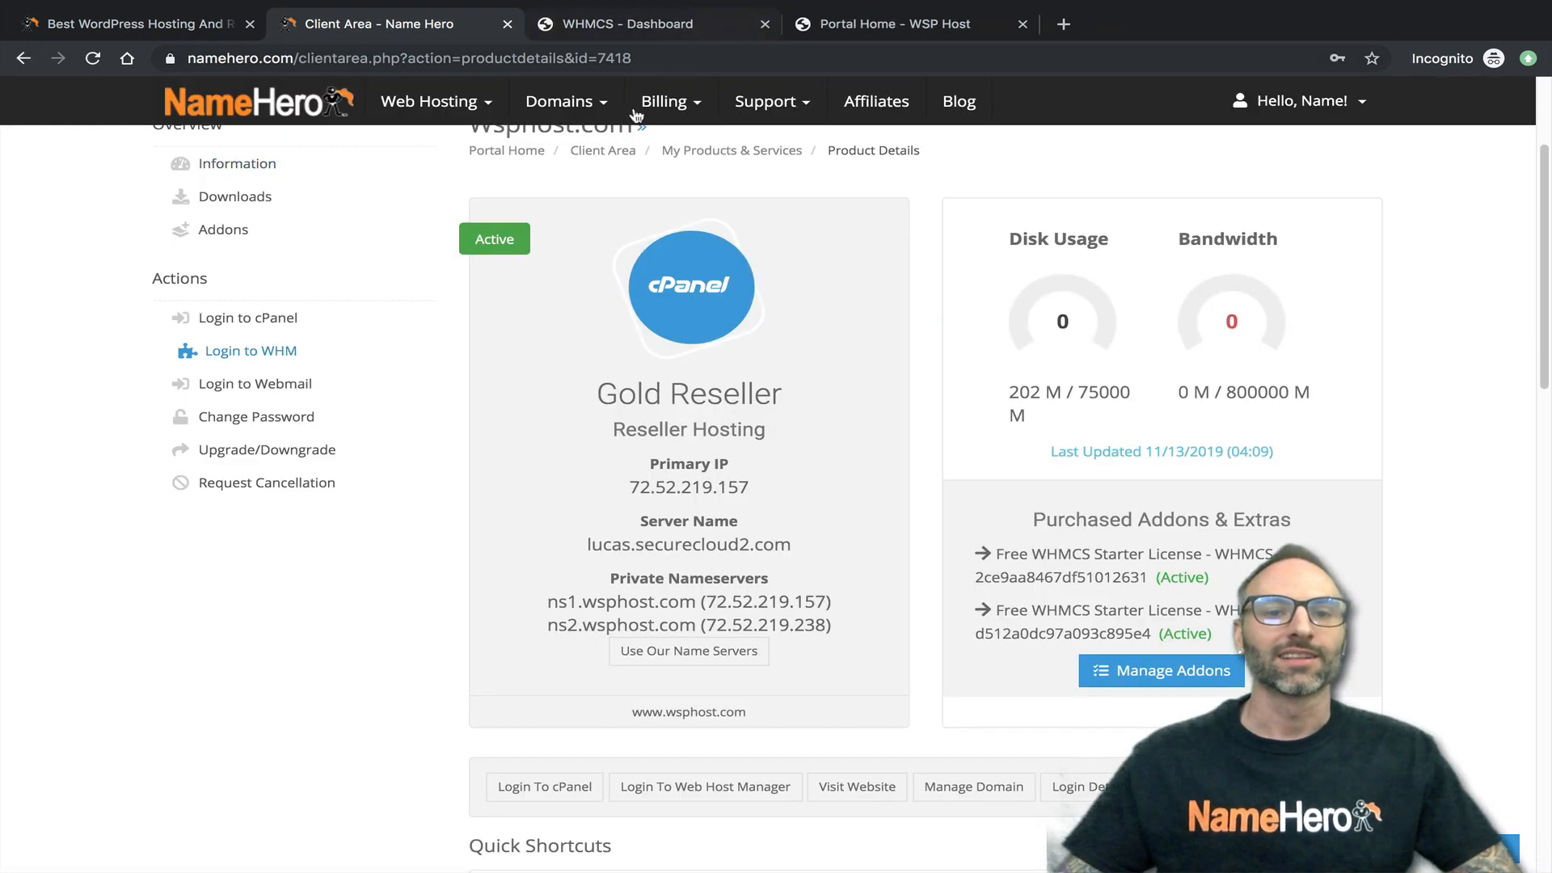
left_click(263, 317)
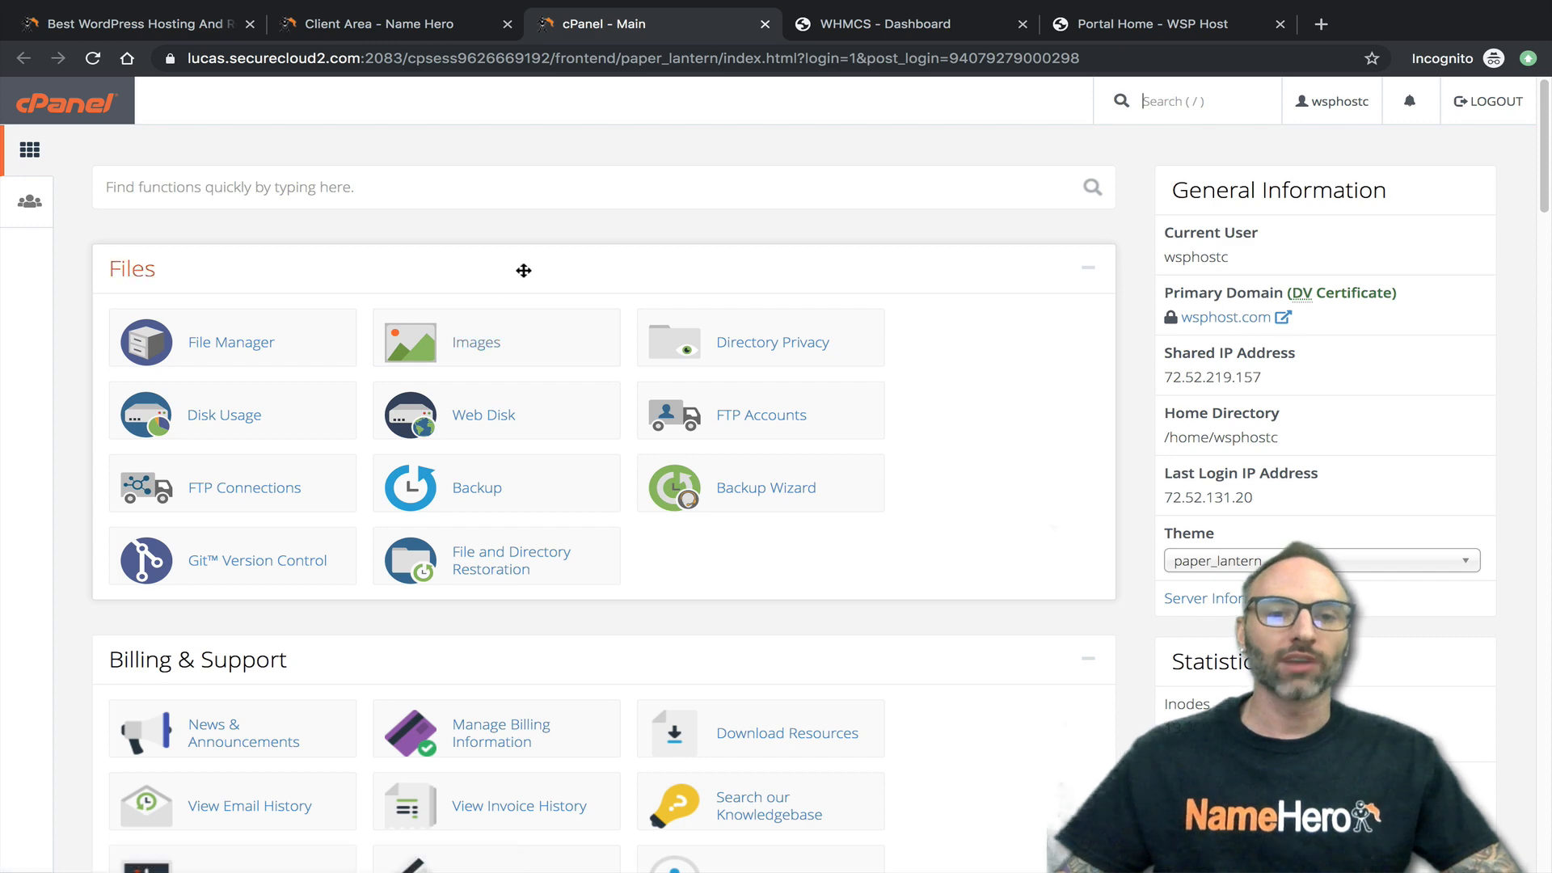
- Open the Softaculous Apps Installer from cPanel's Software section
scroll(524, 270, "down", 15)
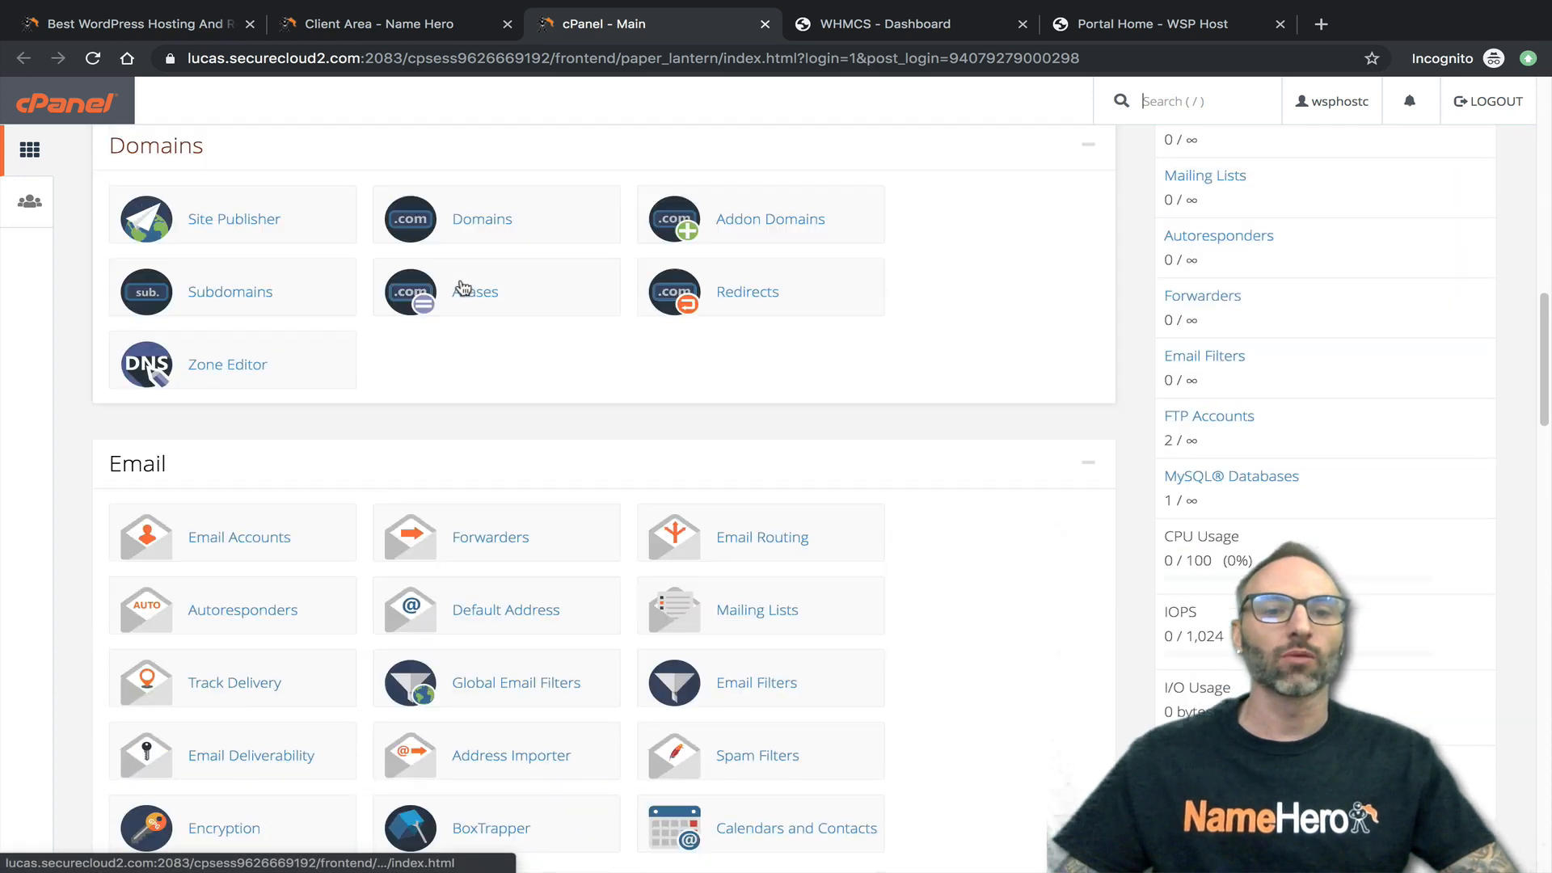
scroll(462, 287, "down", 12)
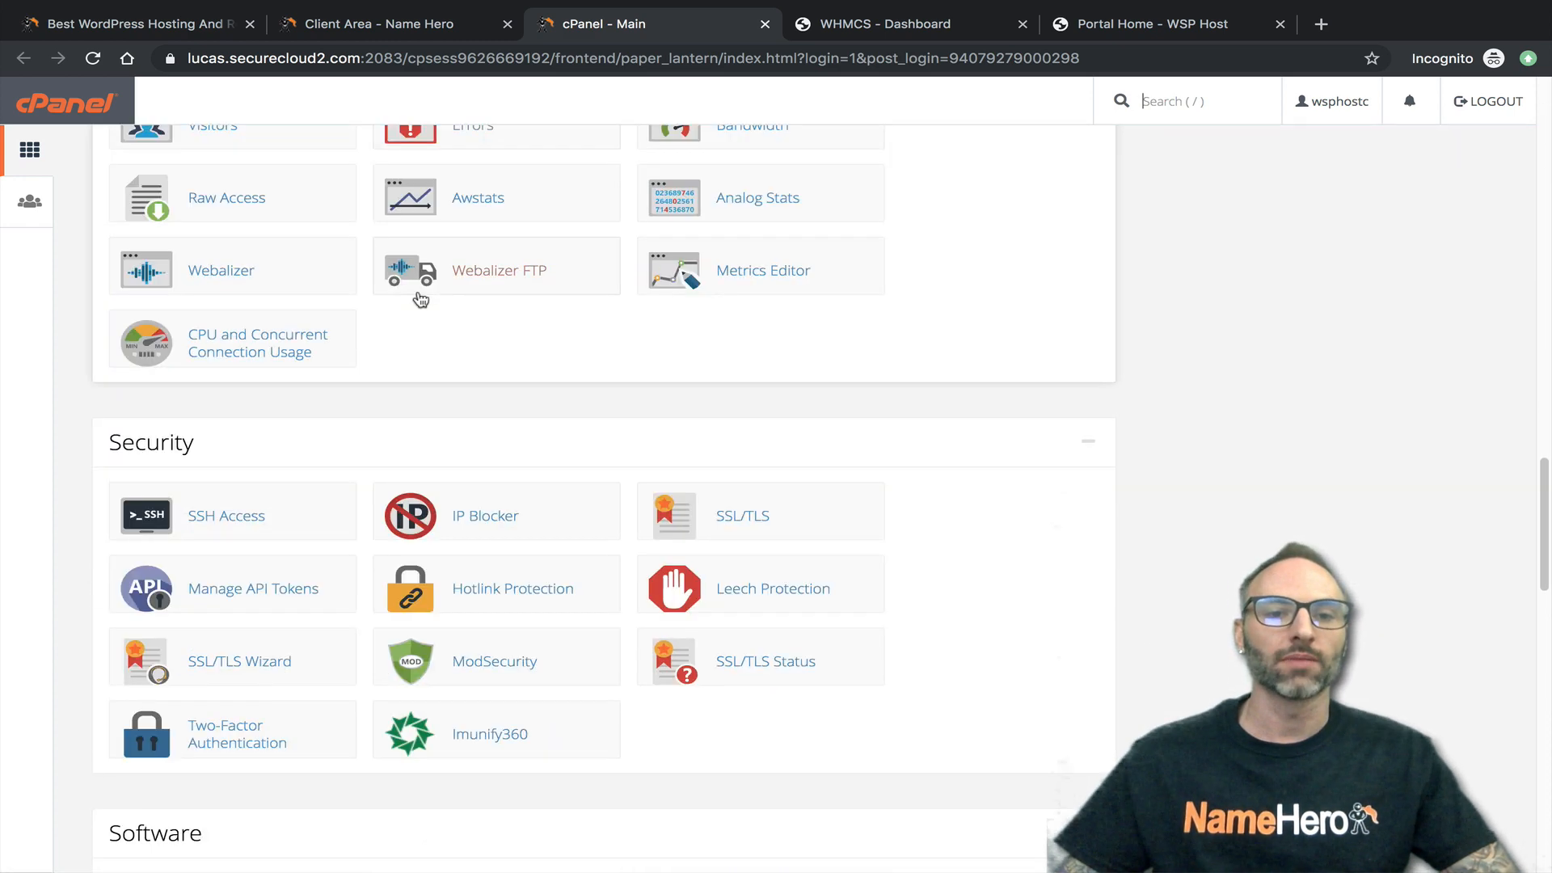
scroll(421, 299, "down", 3)
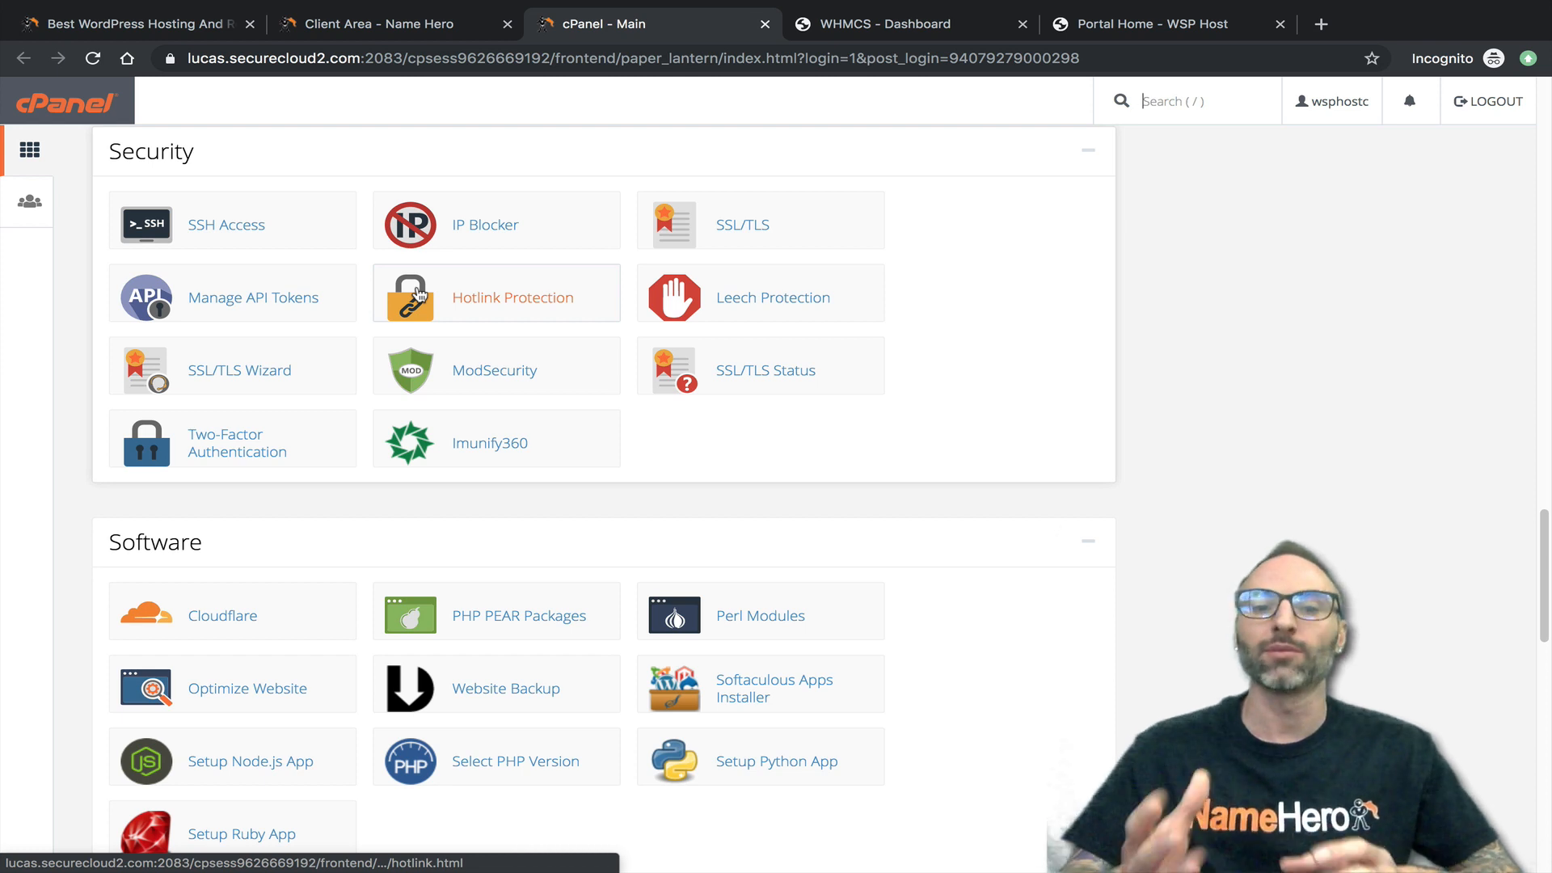
scroll(259, 306, "down", 1)
scroll(259, 309, "down", 1)
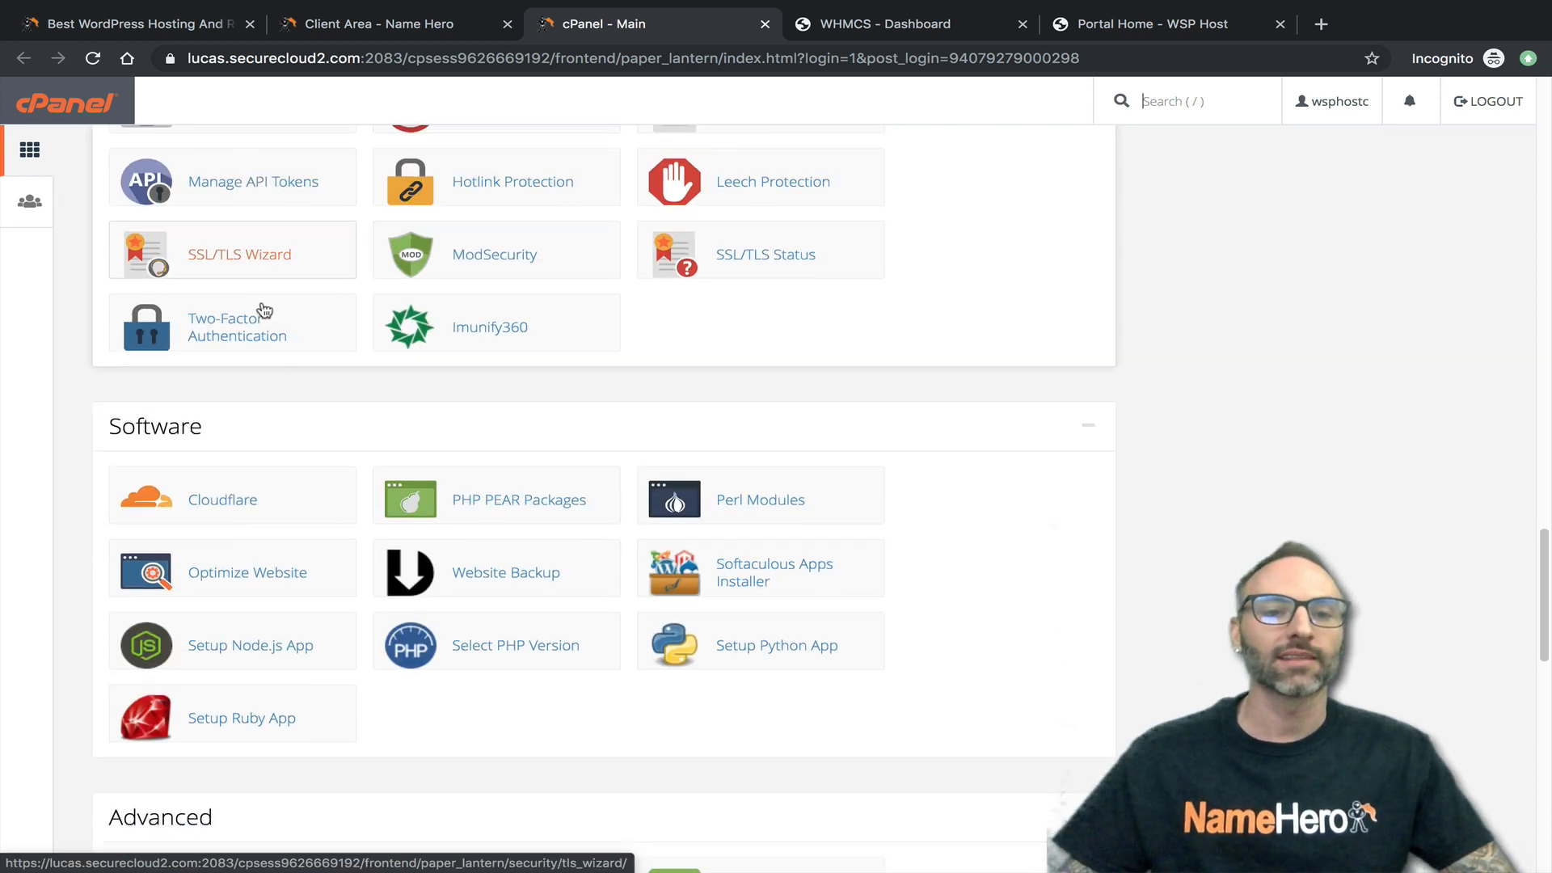
scroll(312, 316, "down", 1)
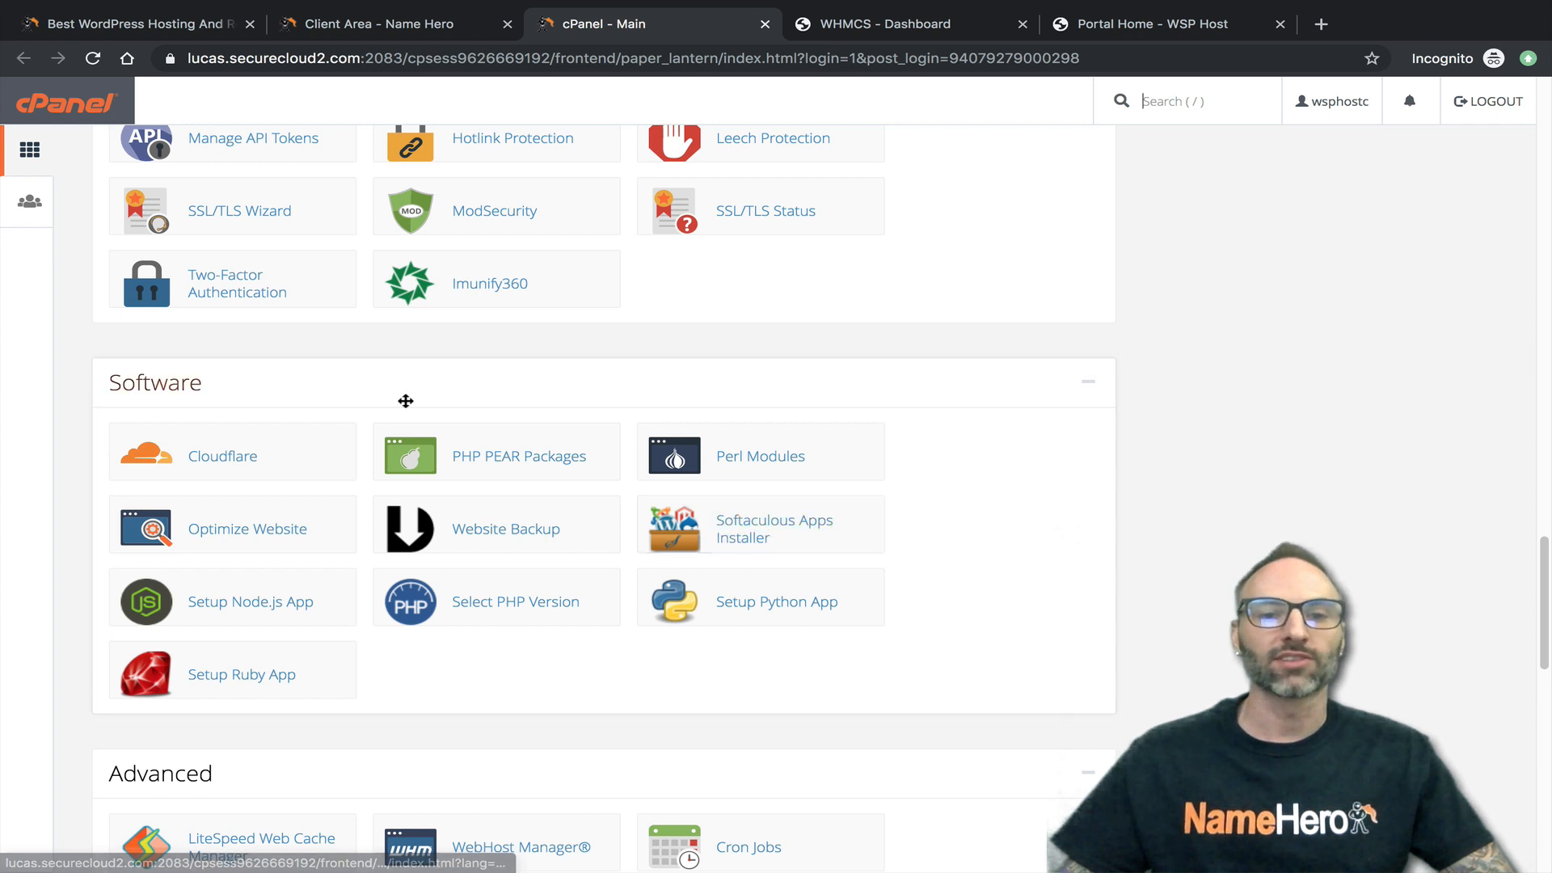
left_click(736, 533)
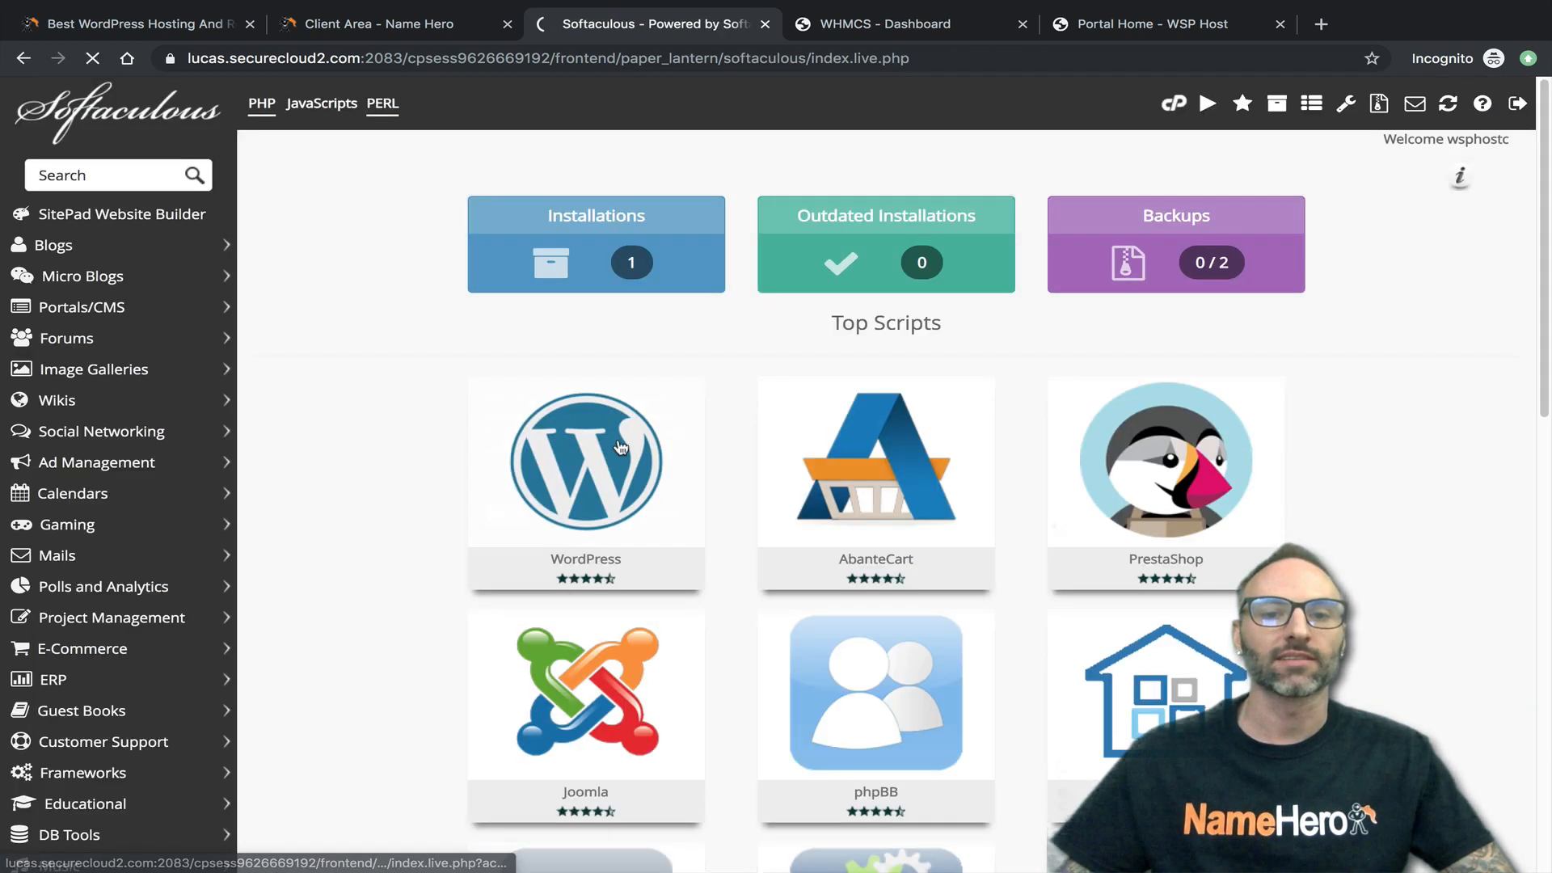
- Review the existing script installations in Softaculous and open the WHMCS script's overview page
left_click(632, 264)
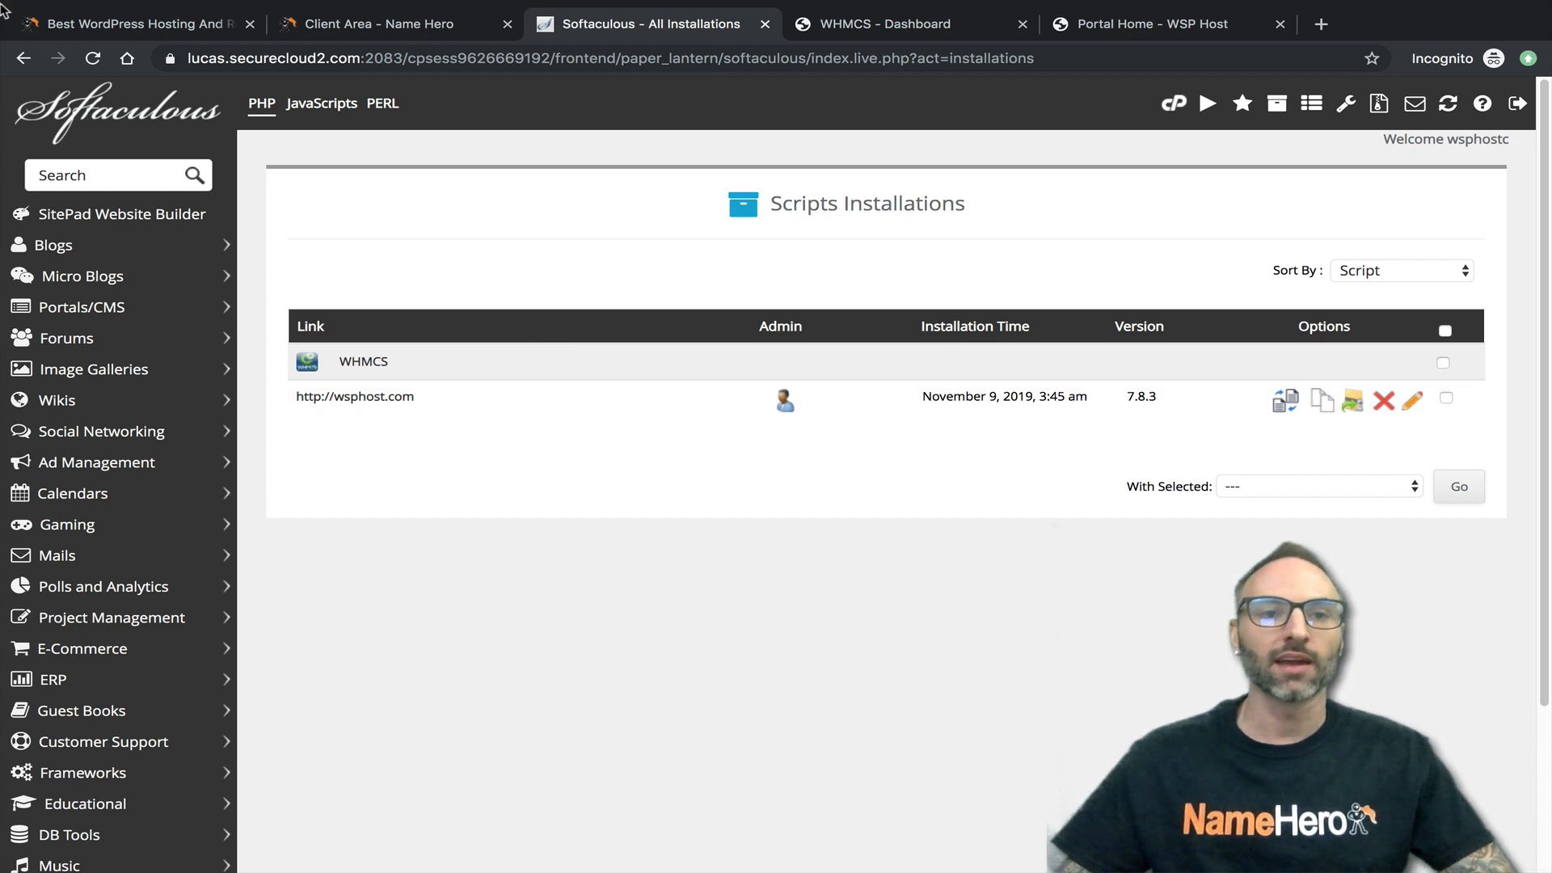
left_click(22, 67)
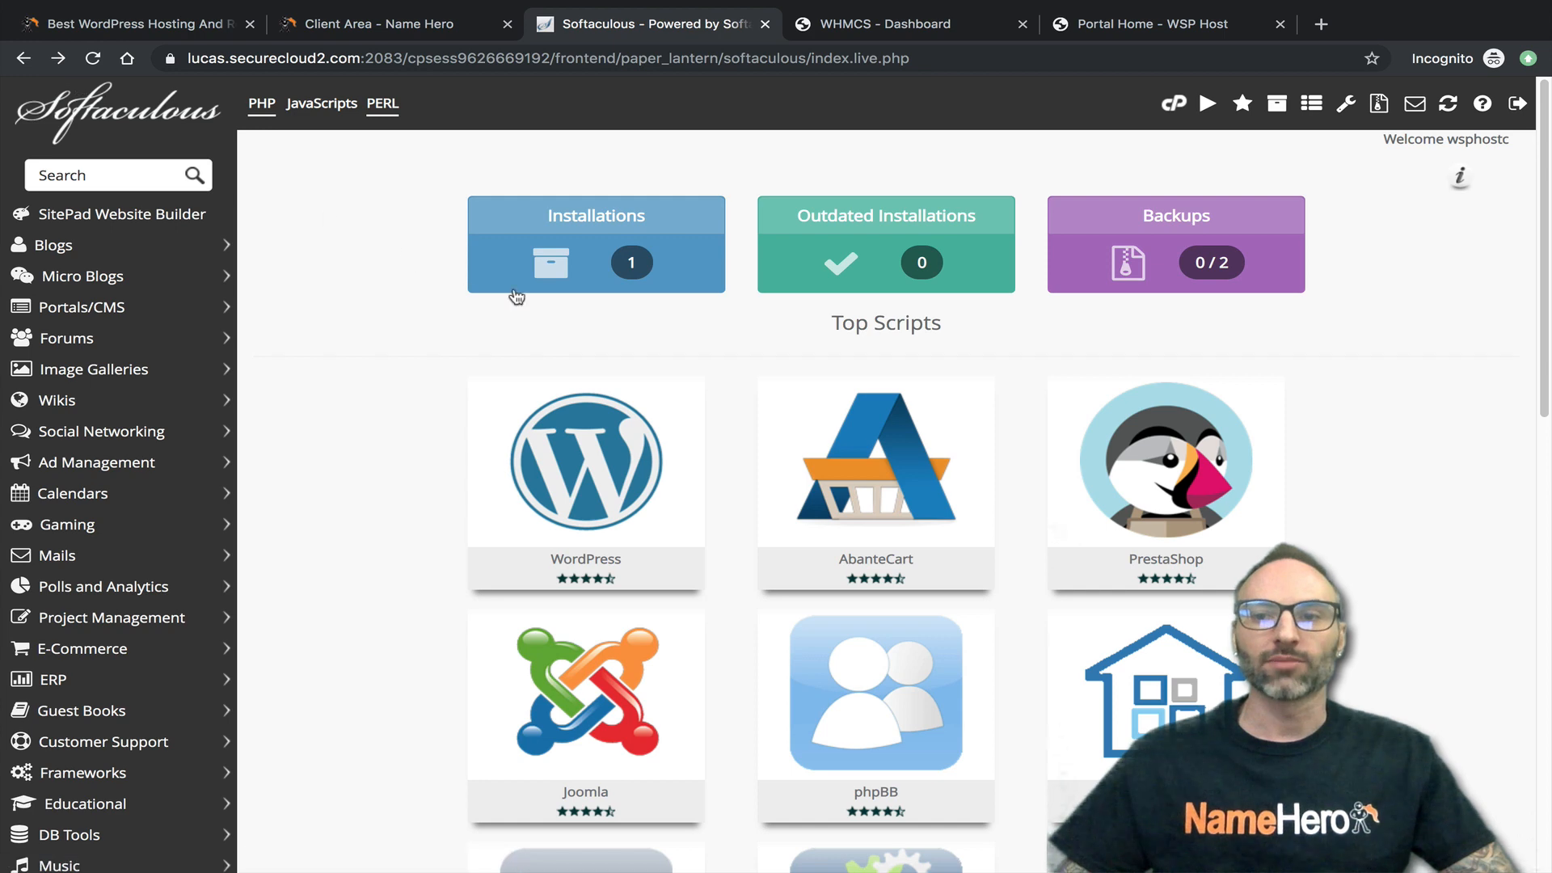
scroll(595, 399, "down", 4)
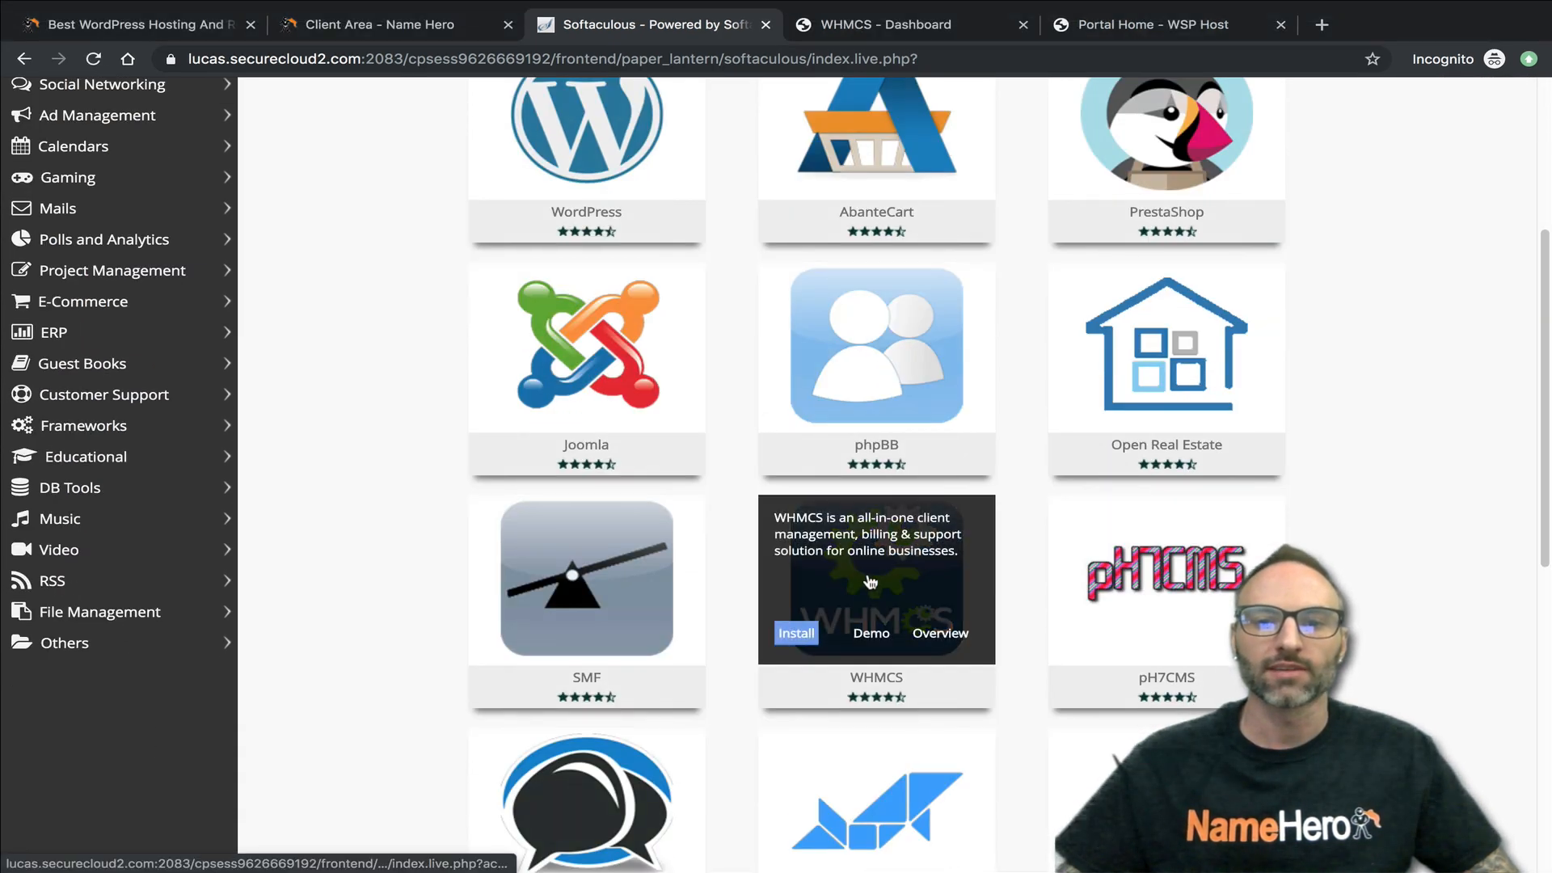
left_click(871, 582)
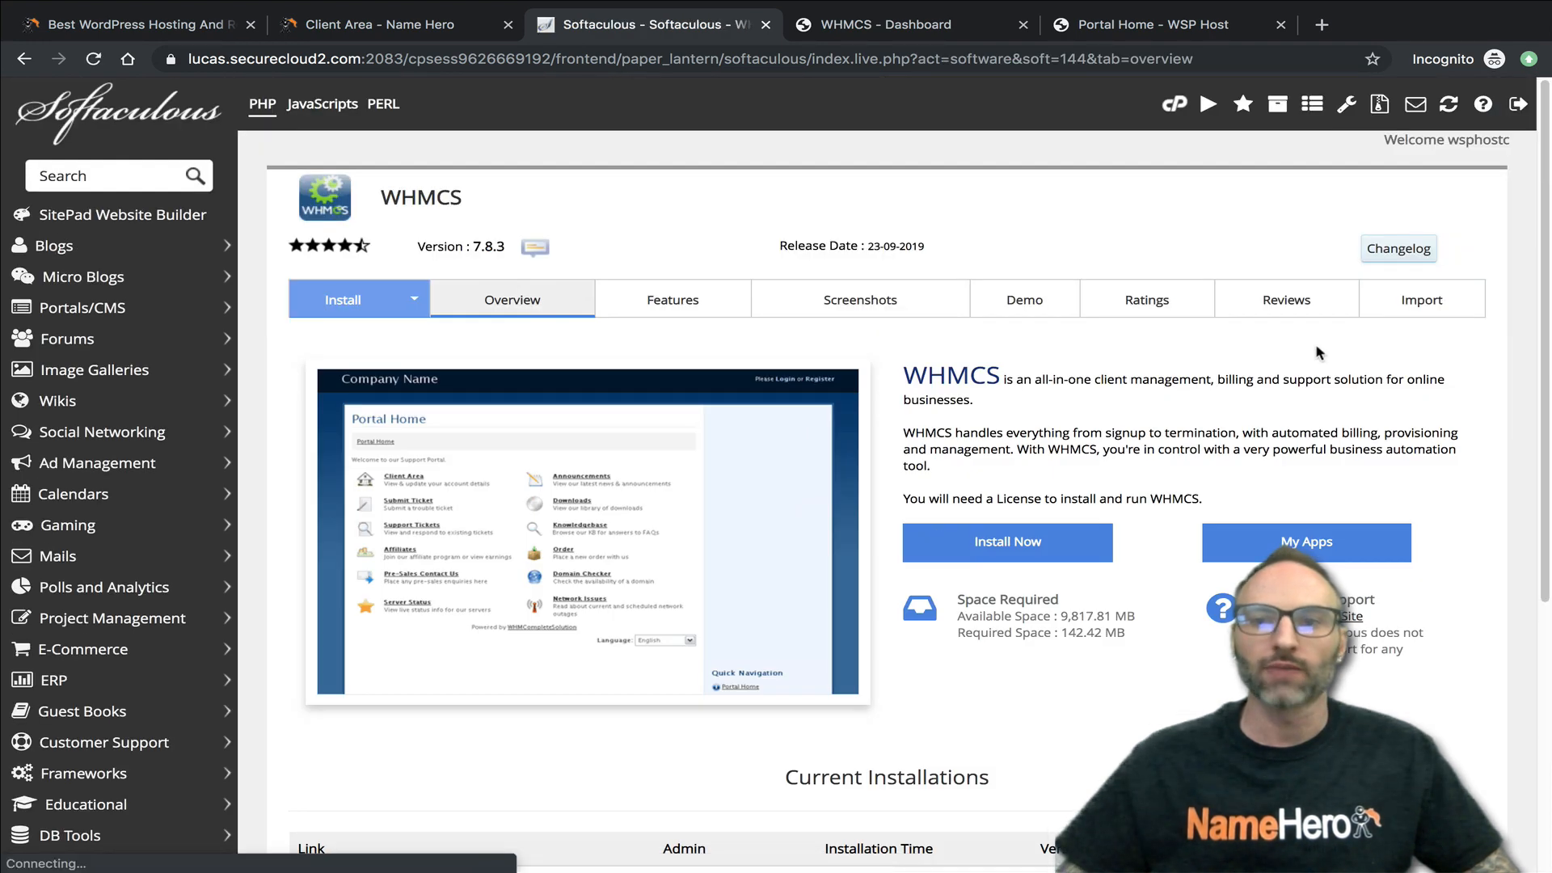
left_click(1406, 301)
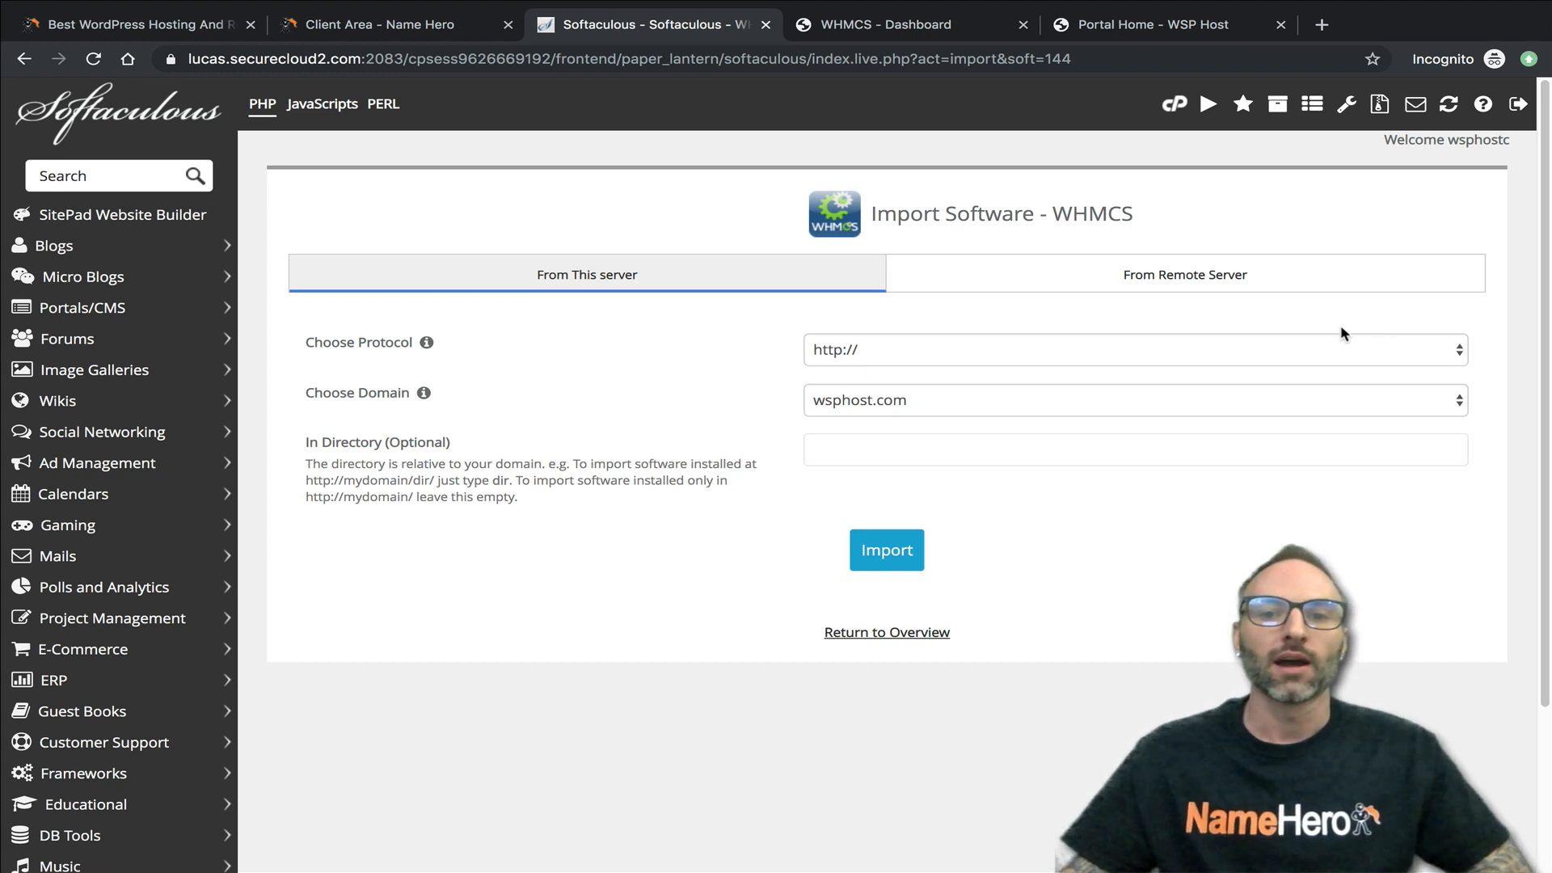
left_click(848, 349)
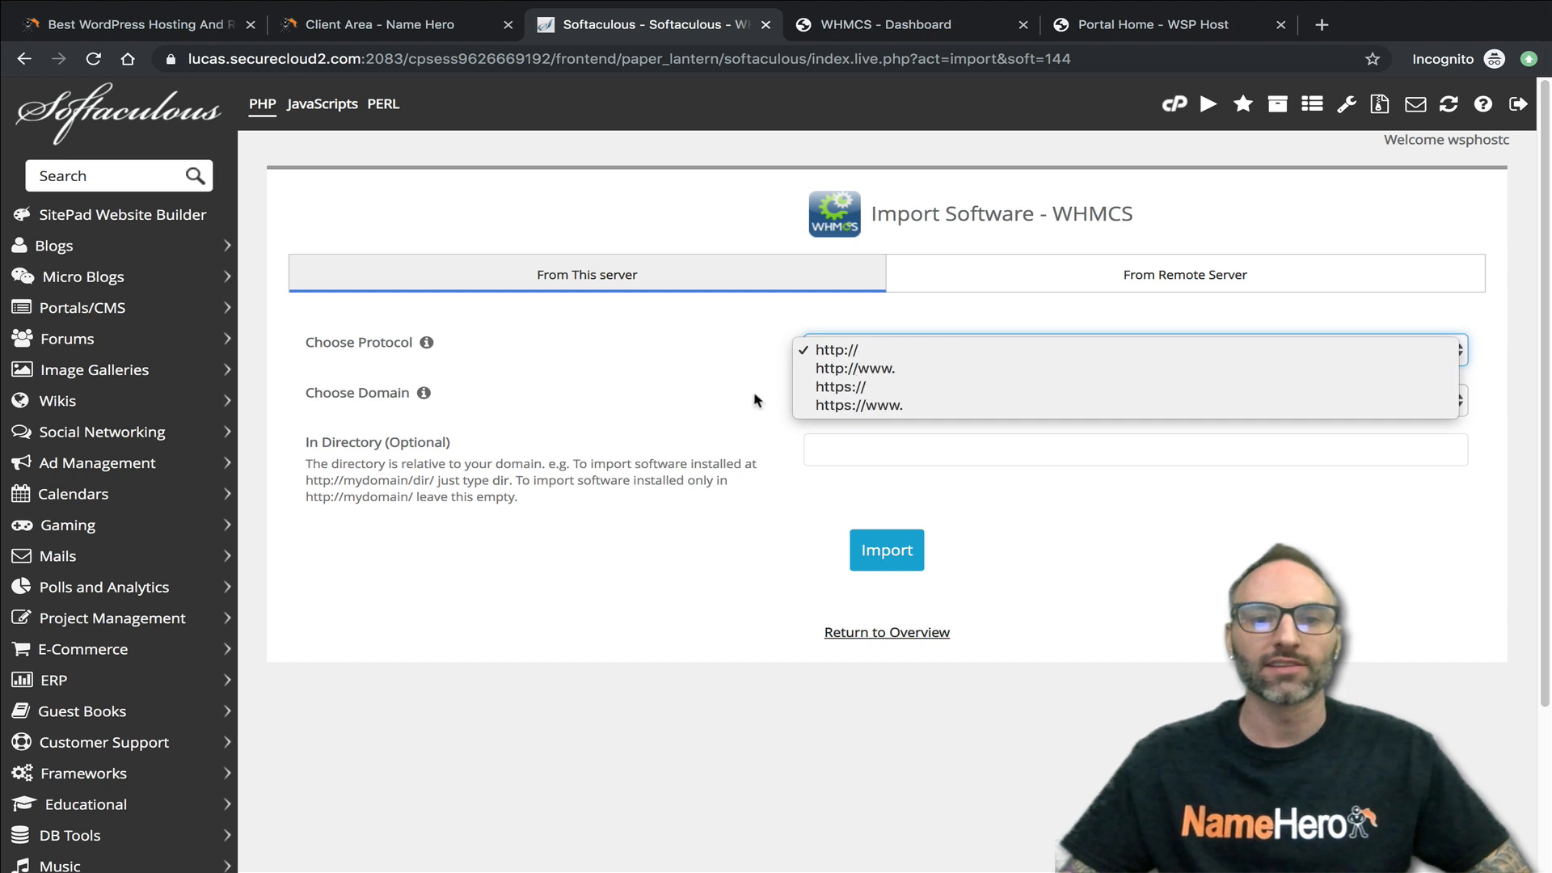
left_click(307, 351)
left_click(885, 352)
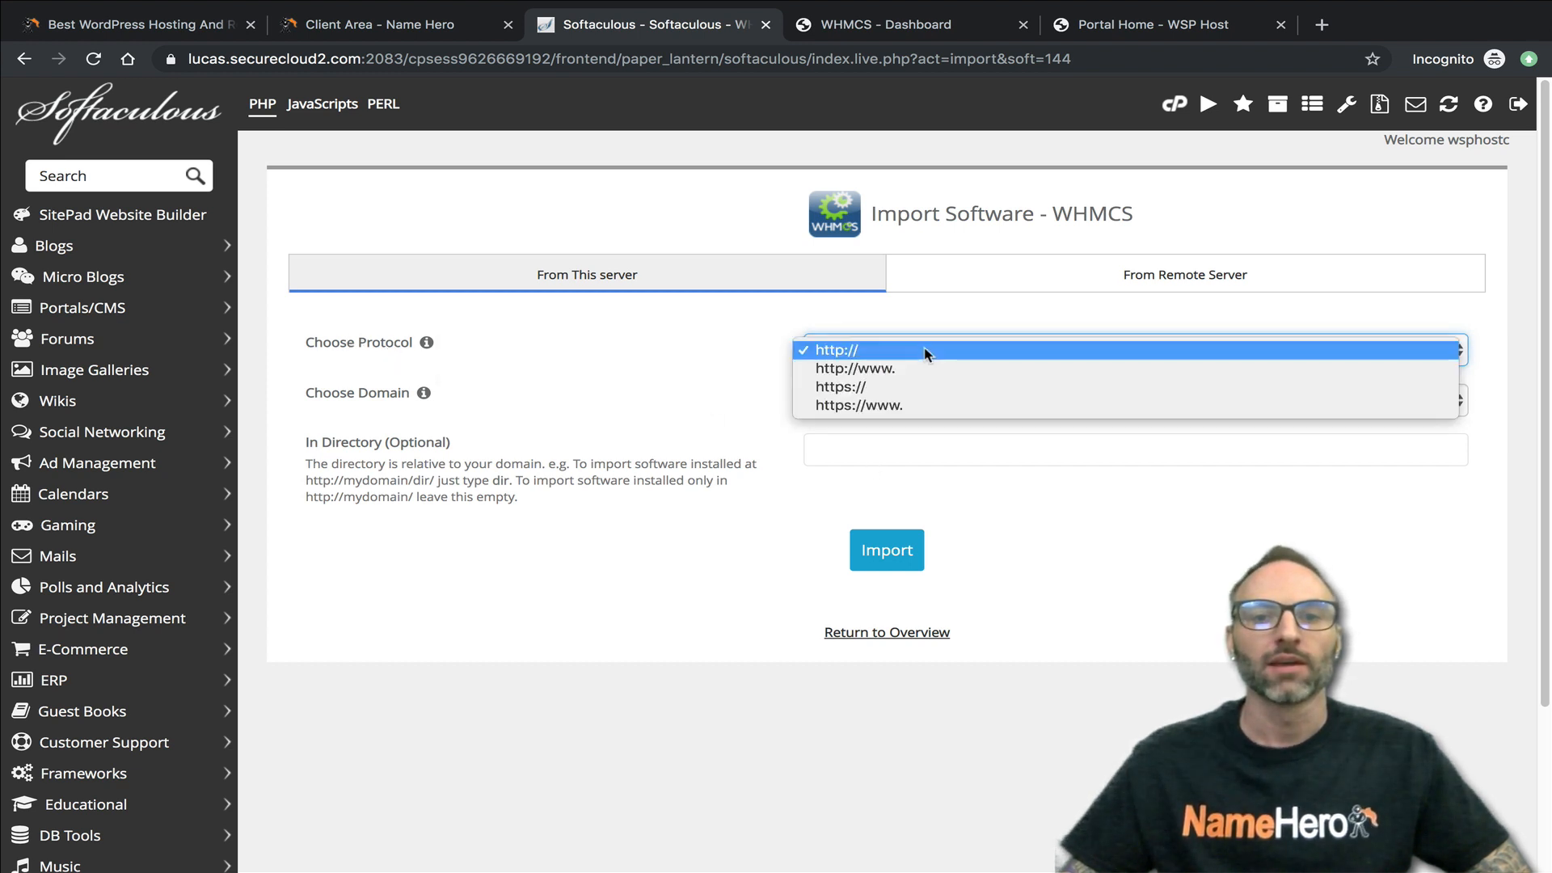
left_click(859, 405)
left_click(844, 408)
left_click(843, 418)
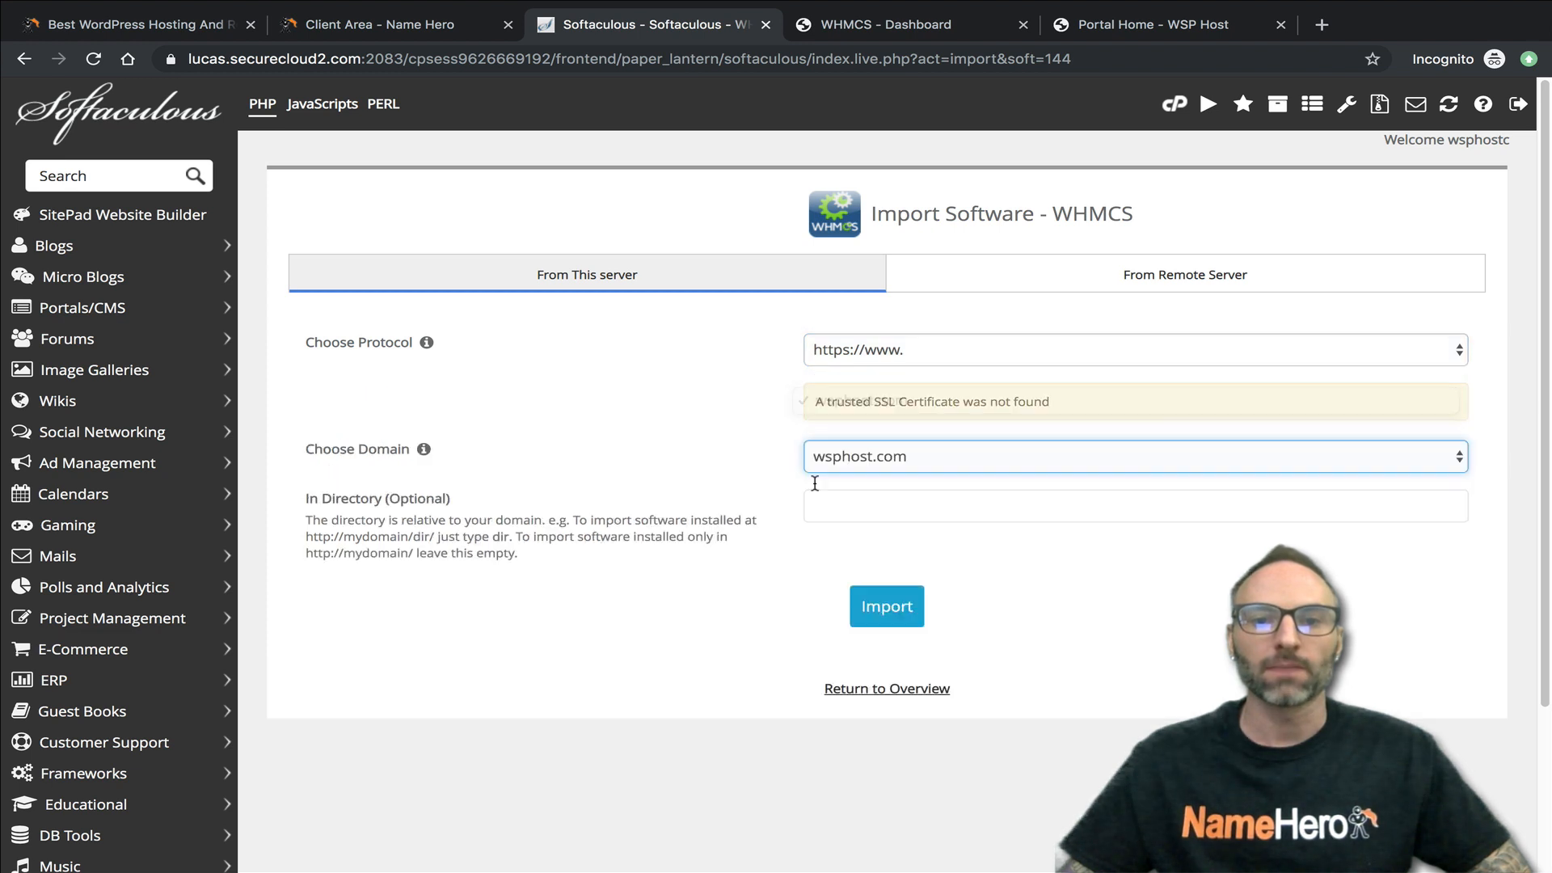
left_click(880, 496)
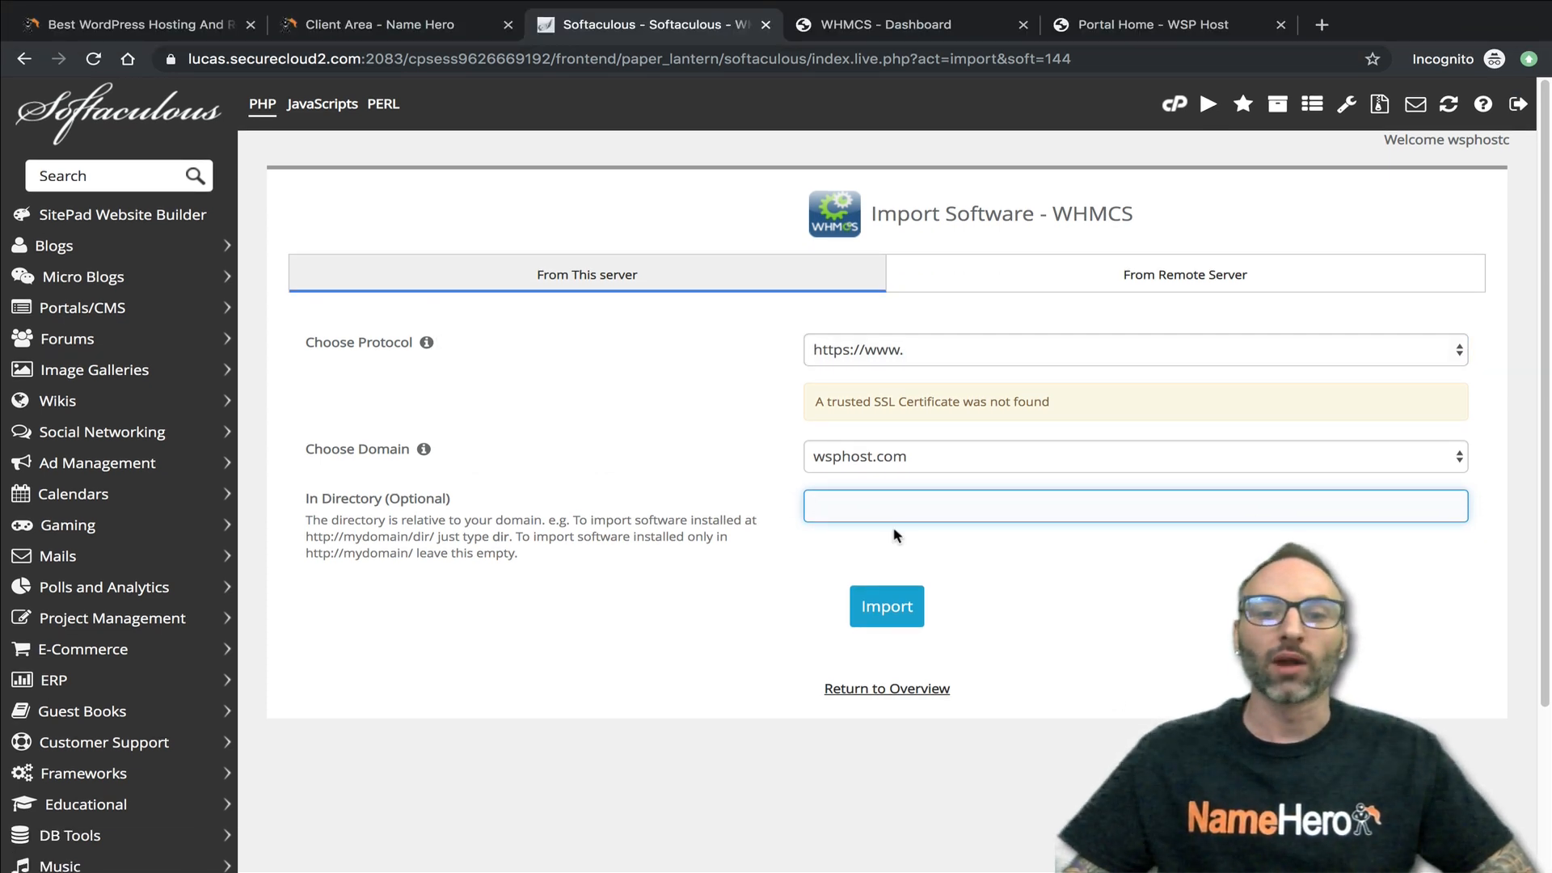
left_click(903, 689)
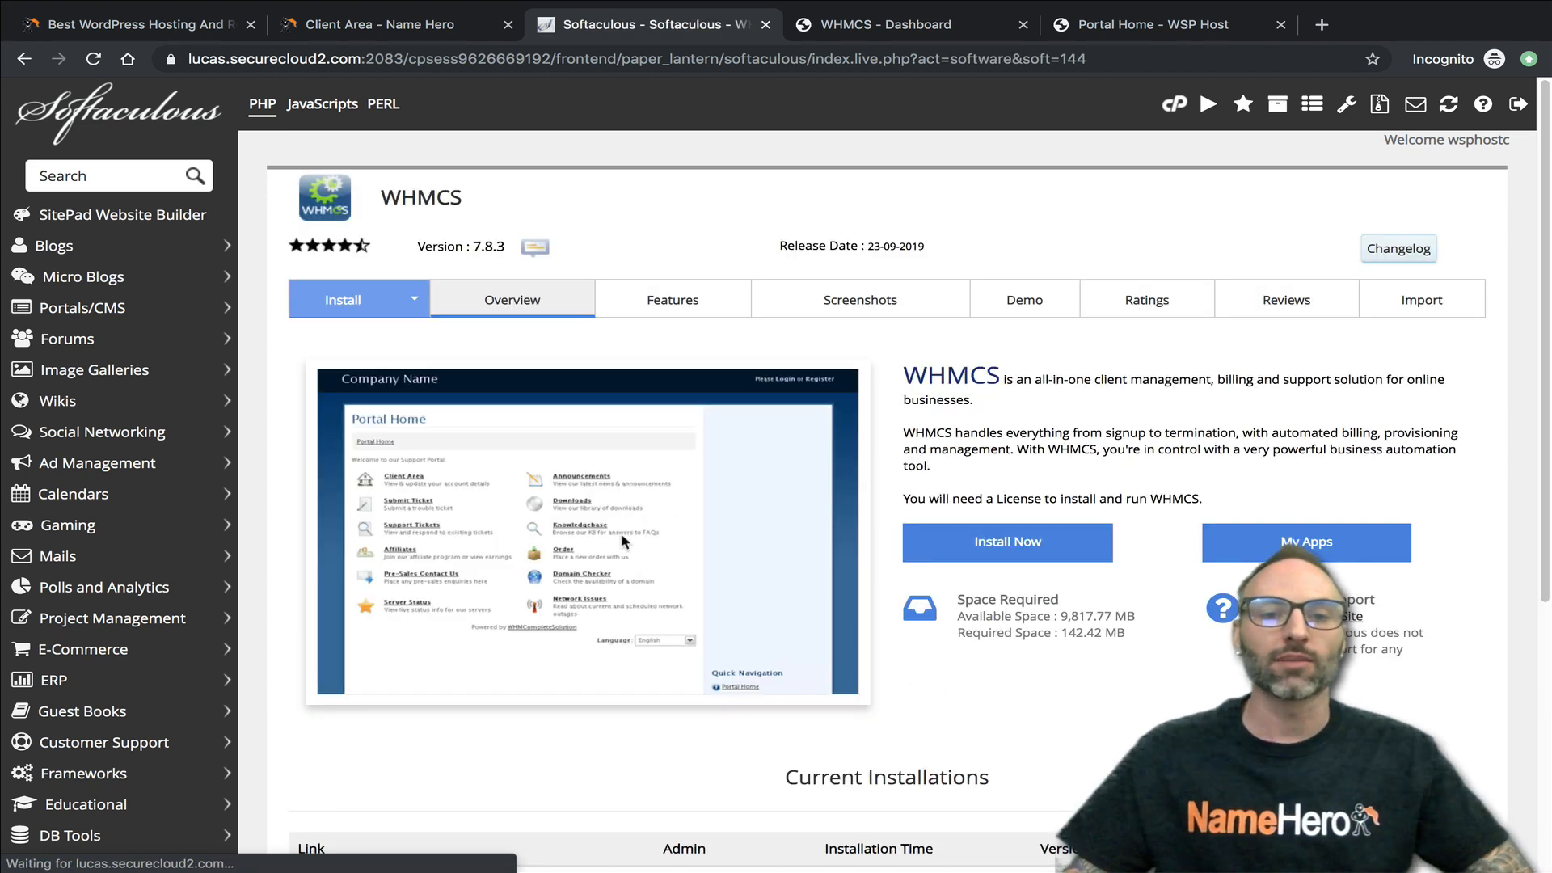
- Open the staging setup for the current WHMCS installation at wsphost.com and put its database name in edit mode
scroll(741, 535, "down", 2)
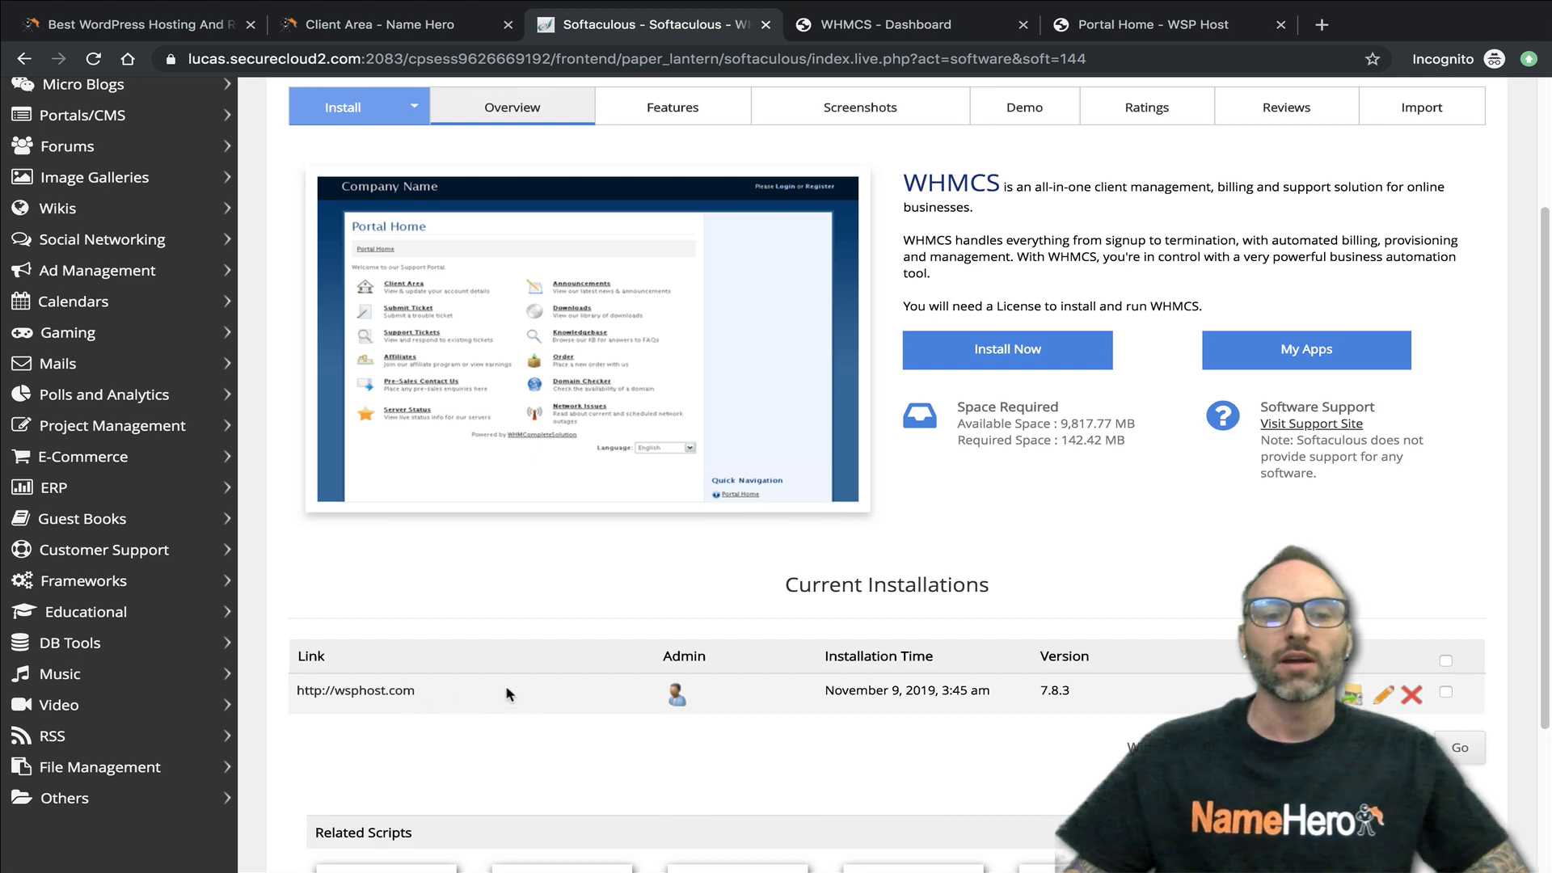
scroll(384, 679, "down", 1)
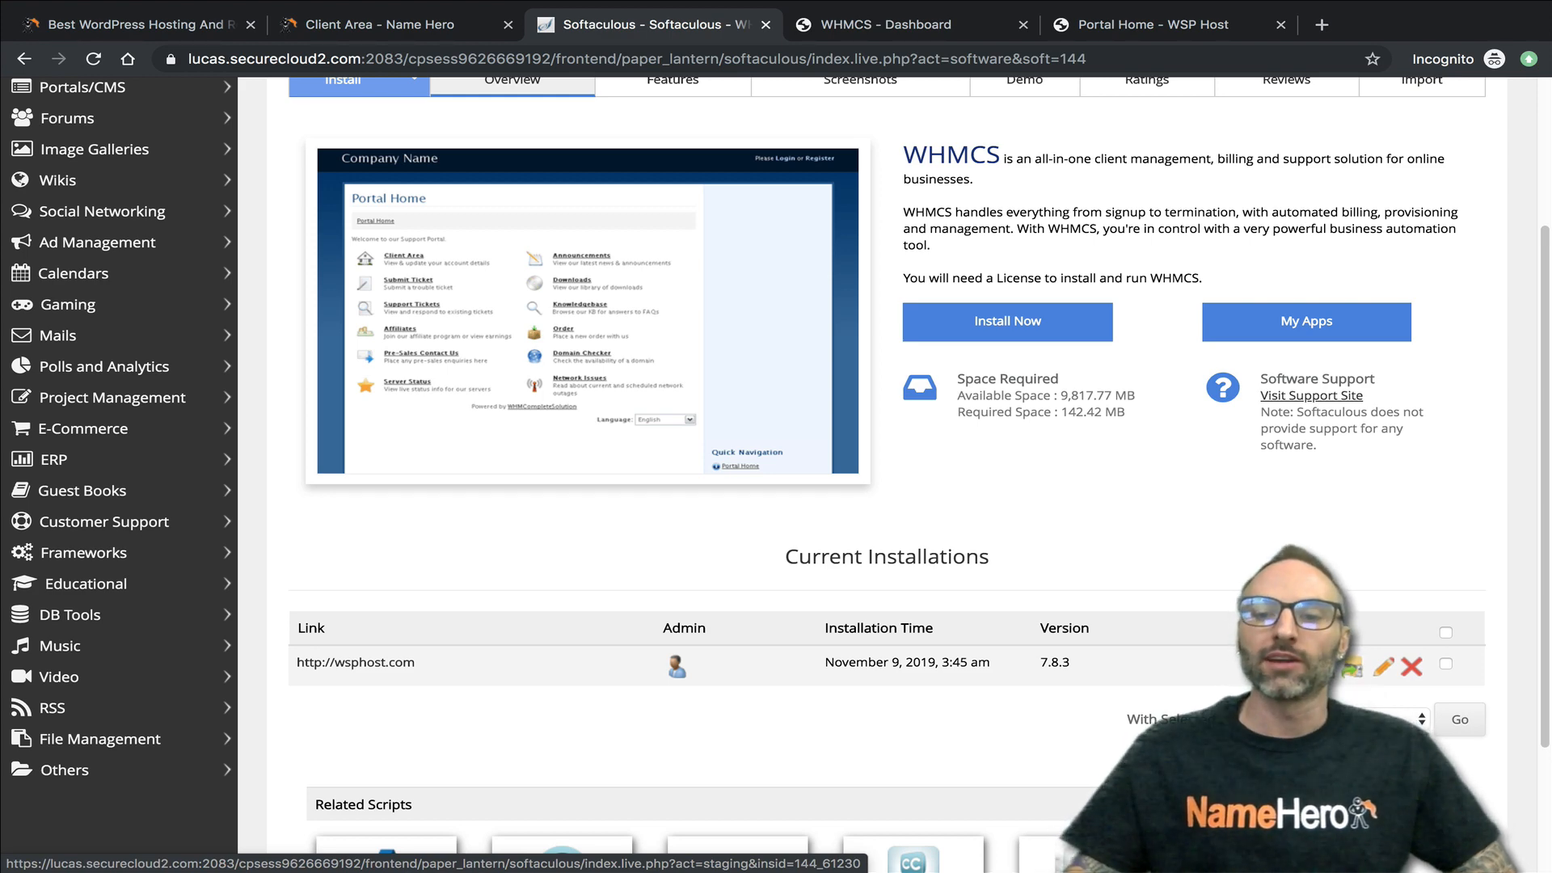
left_click(1352, 666)
left_click(1048, 519)
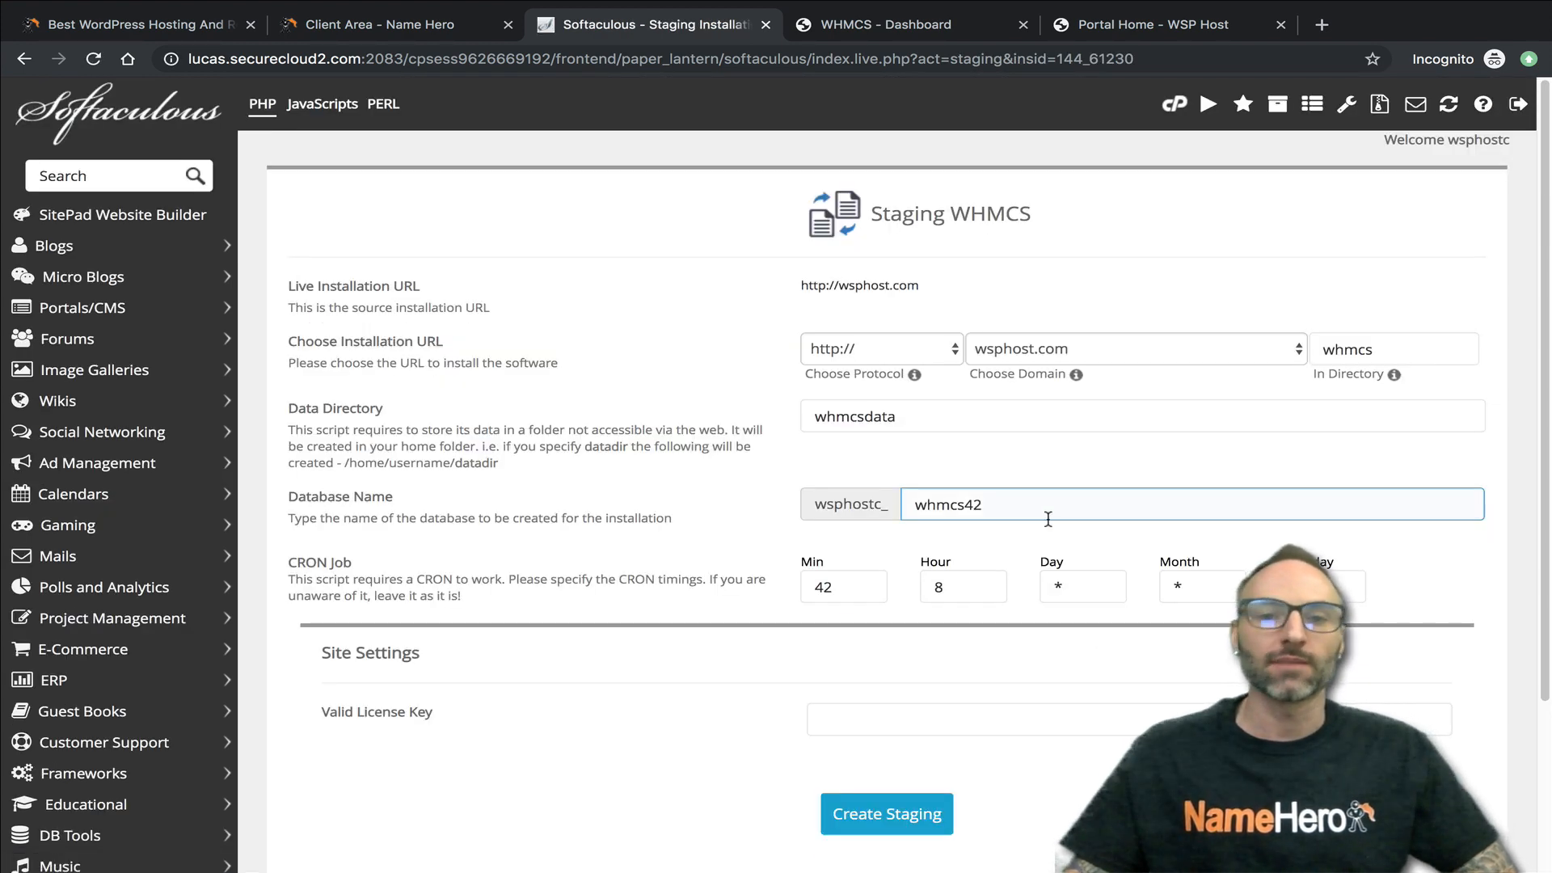
left_click(546, 301)
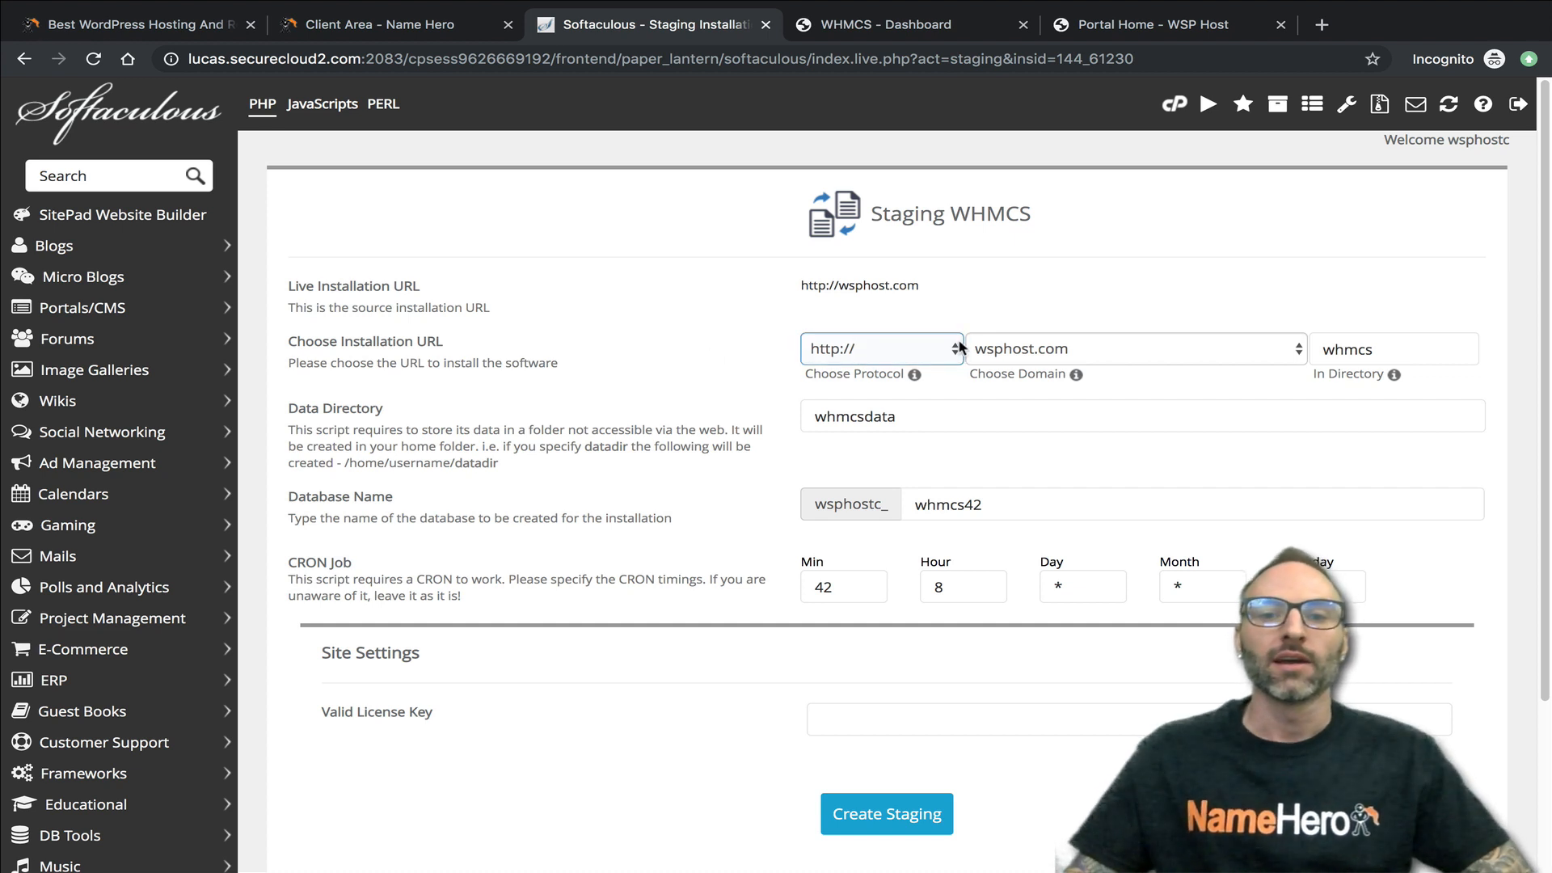
left_click(857, 347)
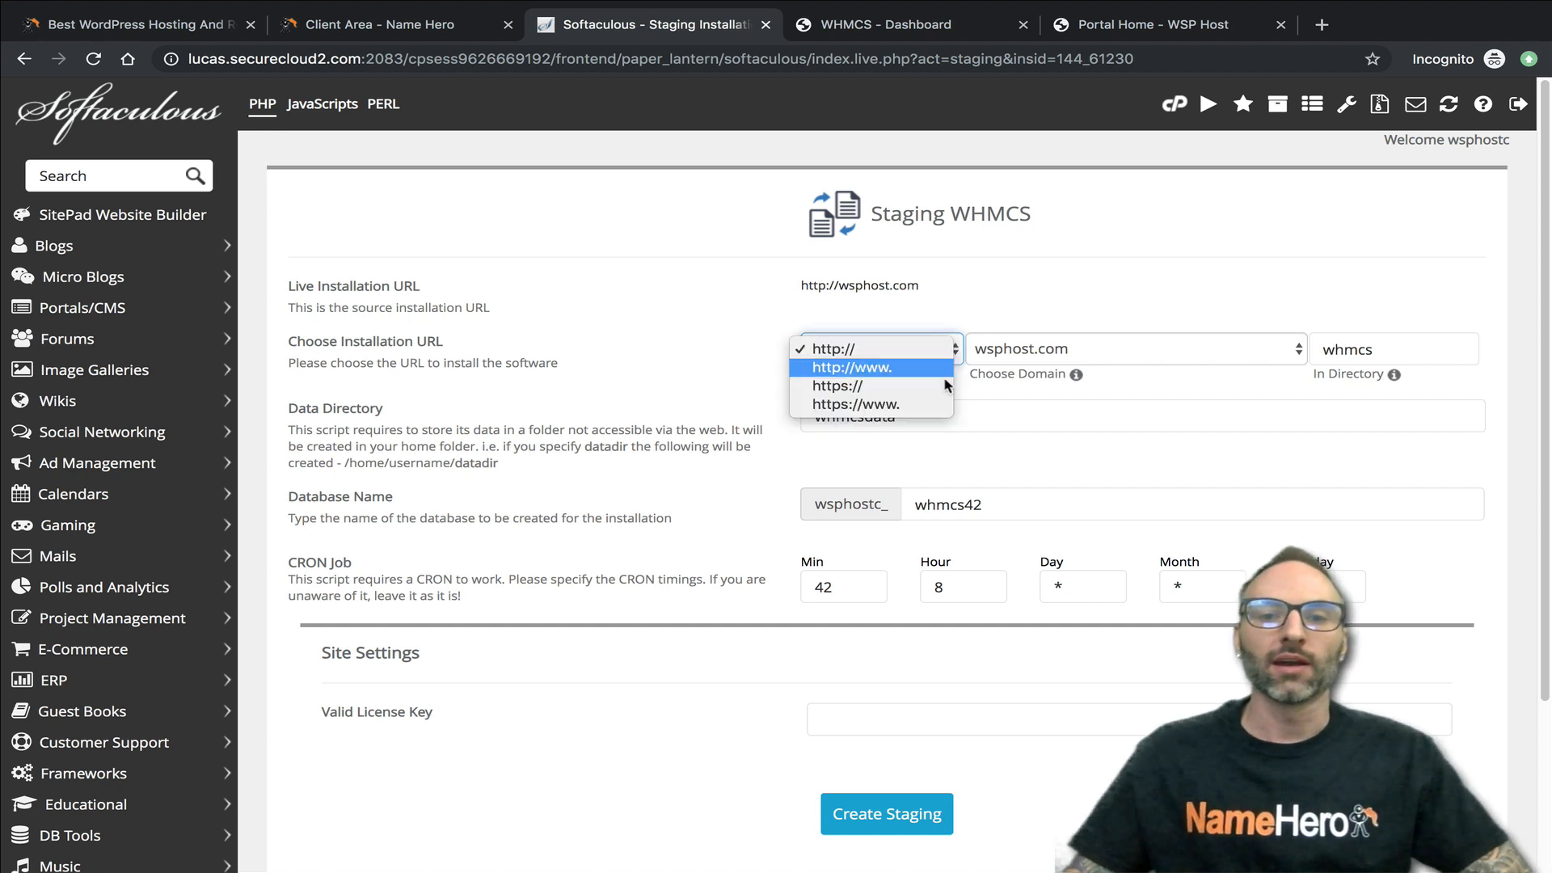
left_click(869, 405)
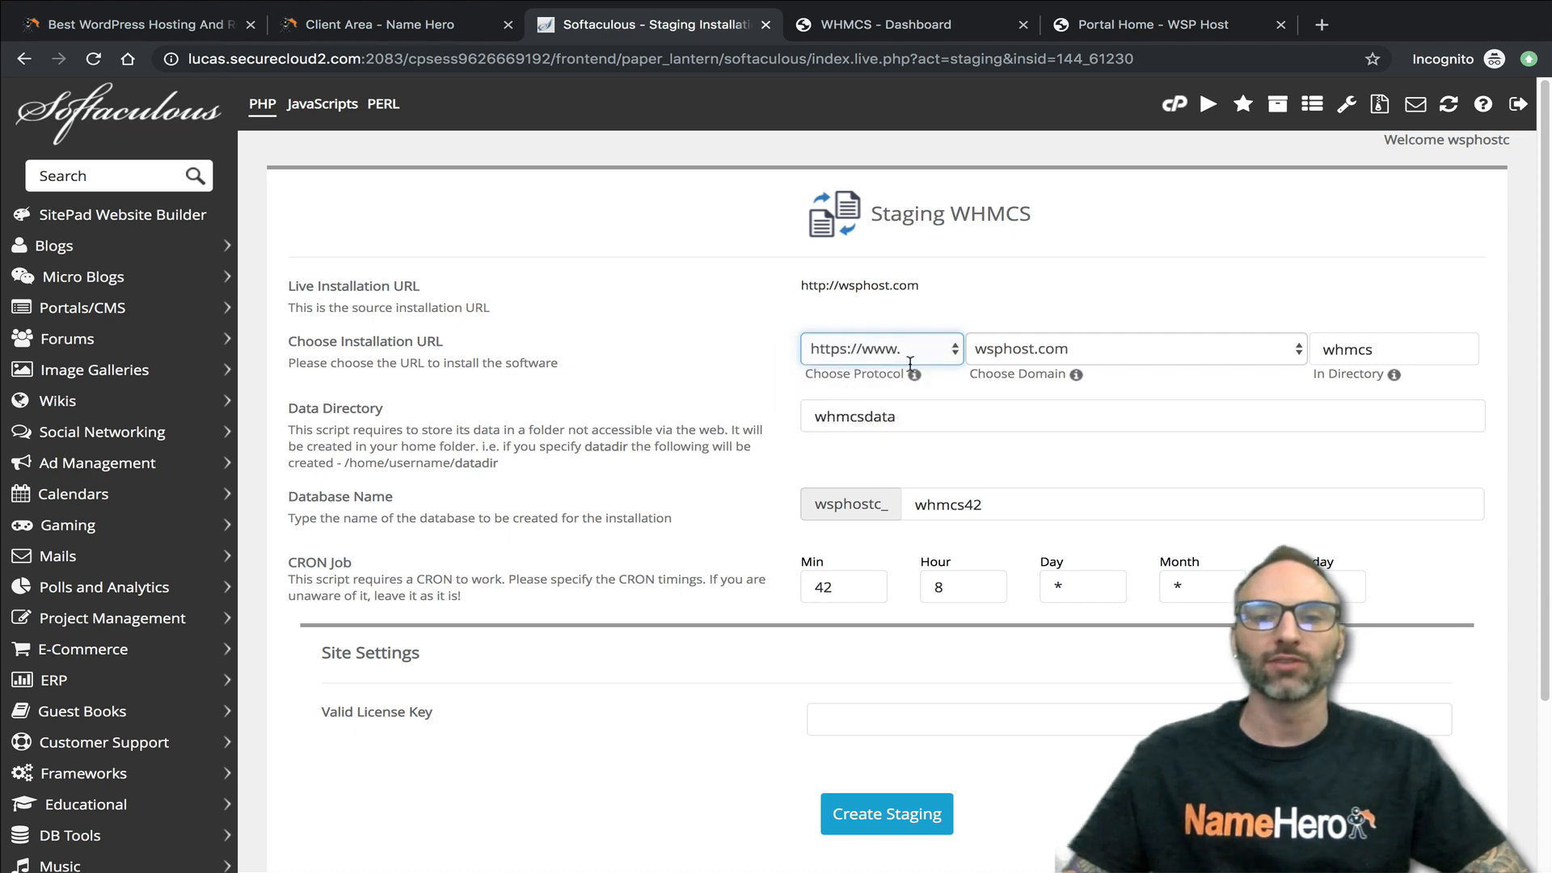
left_click(865, 25)
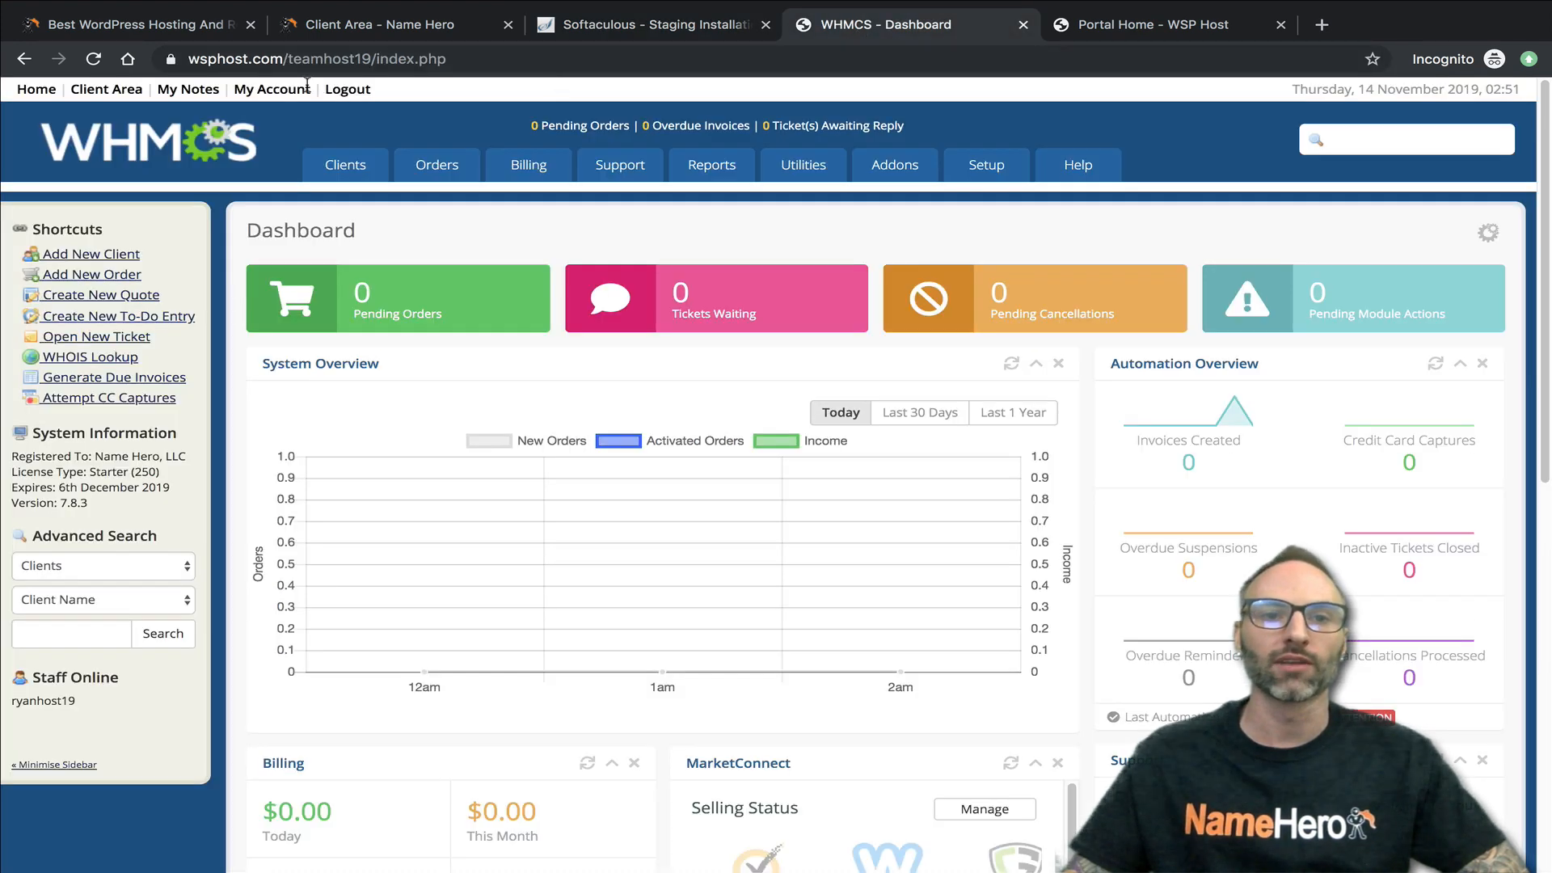
left_click(228, 61)
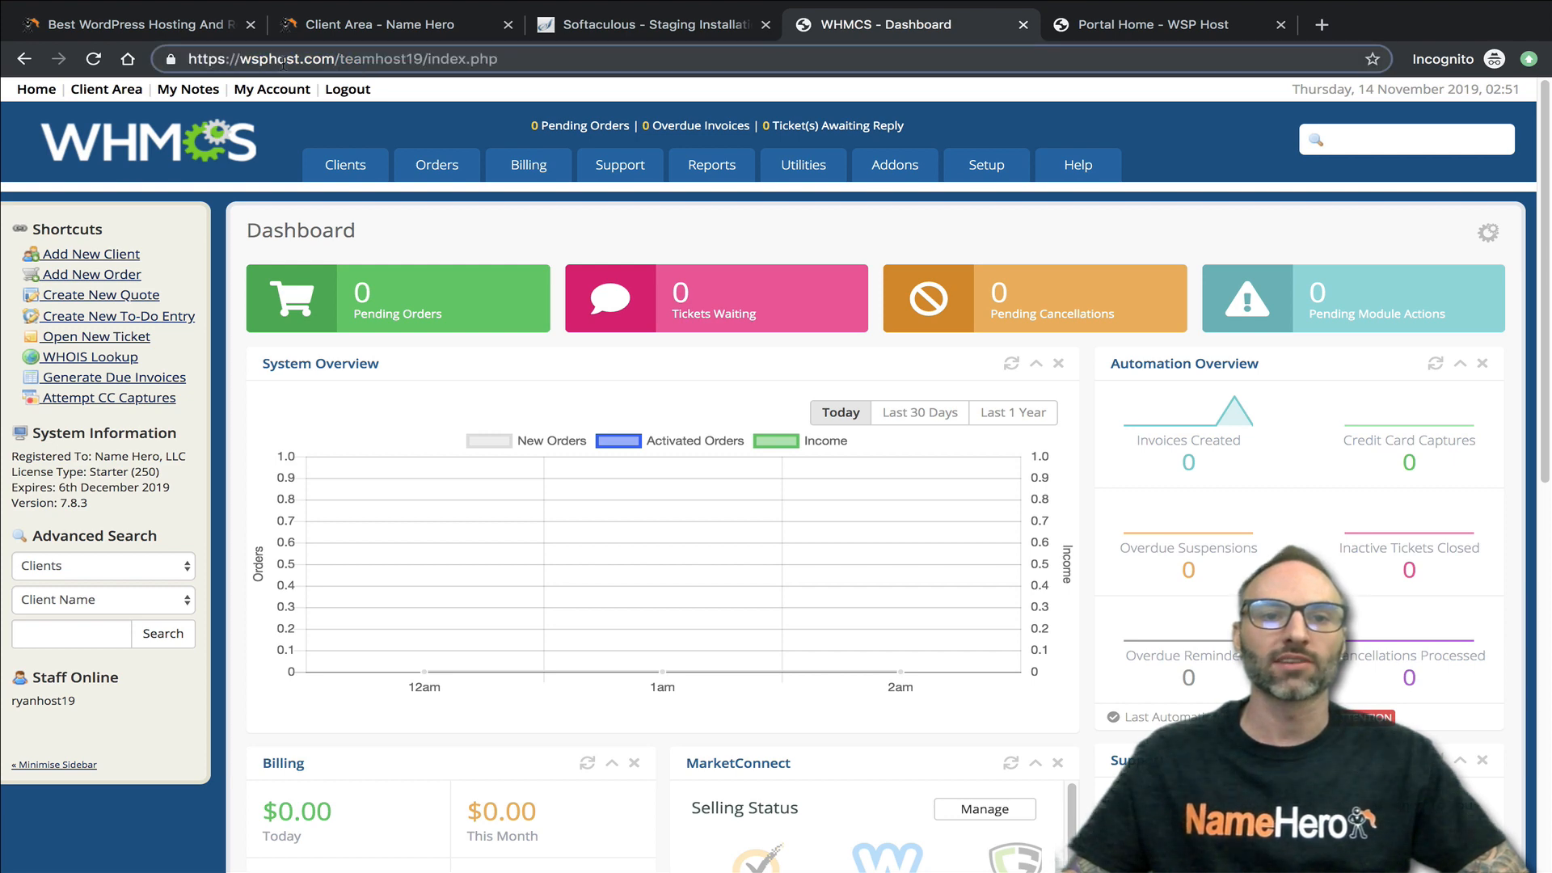
left_click(650, 25)
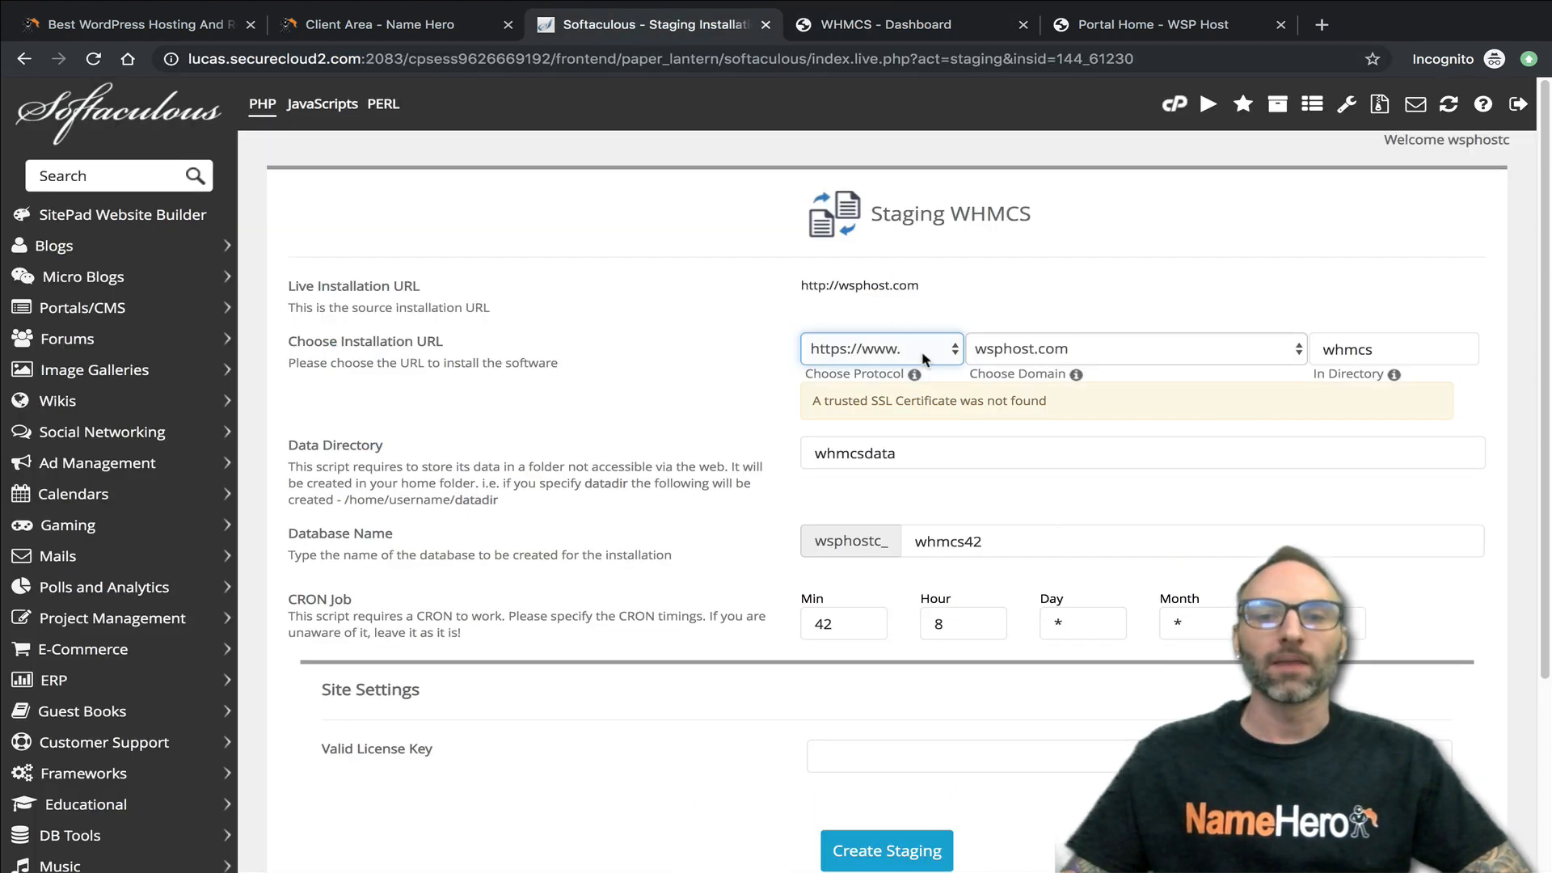
left_click(879, 349)
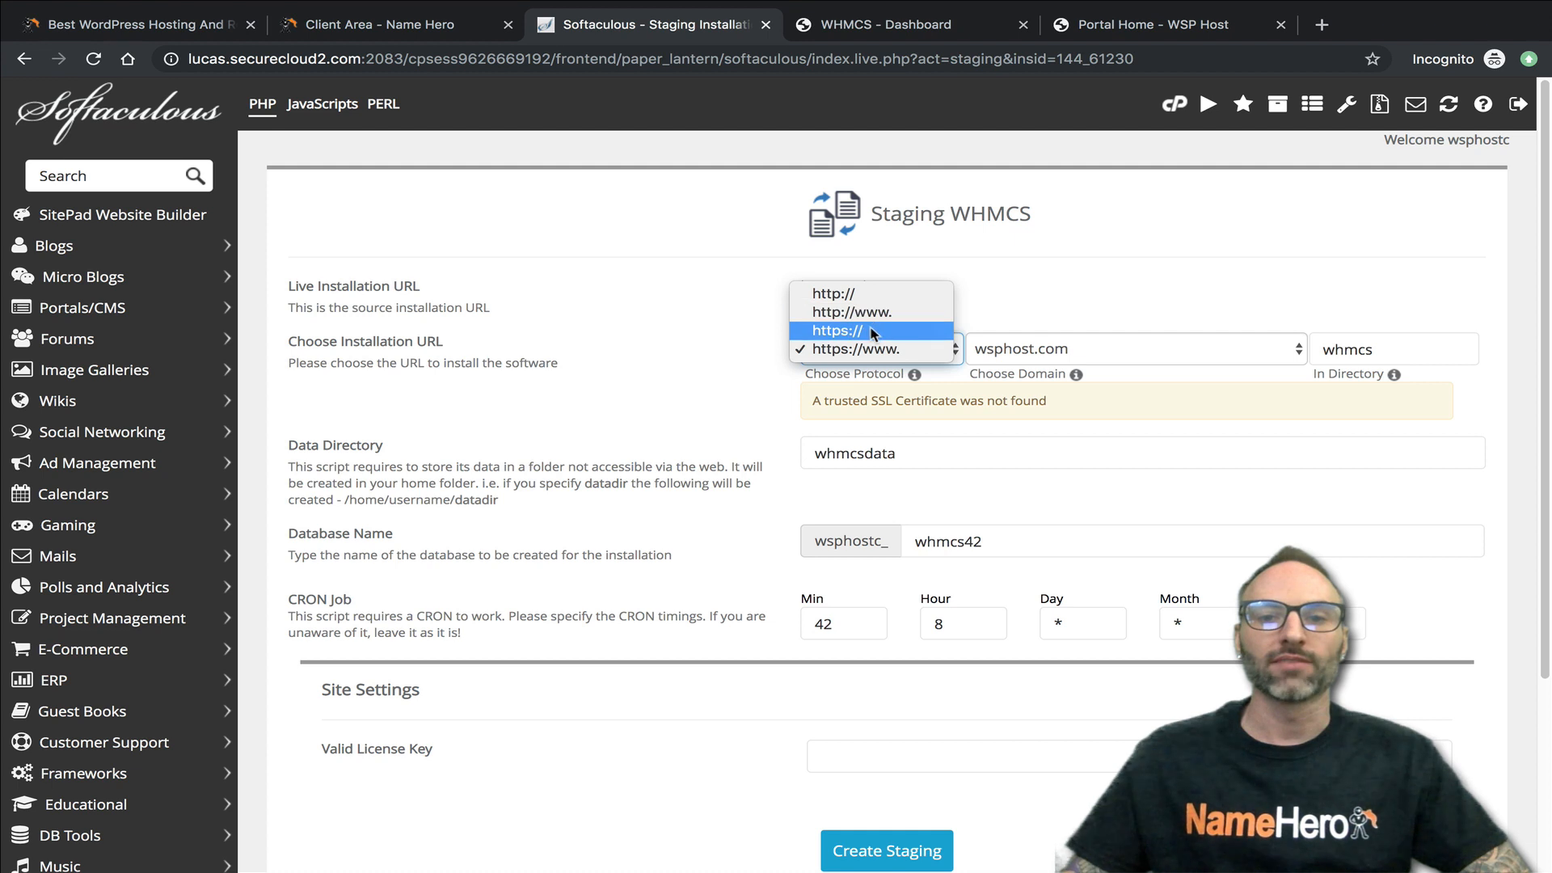
left_click(877, 330)
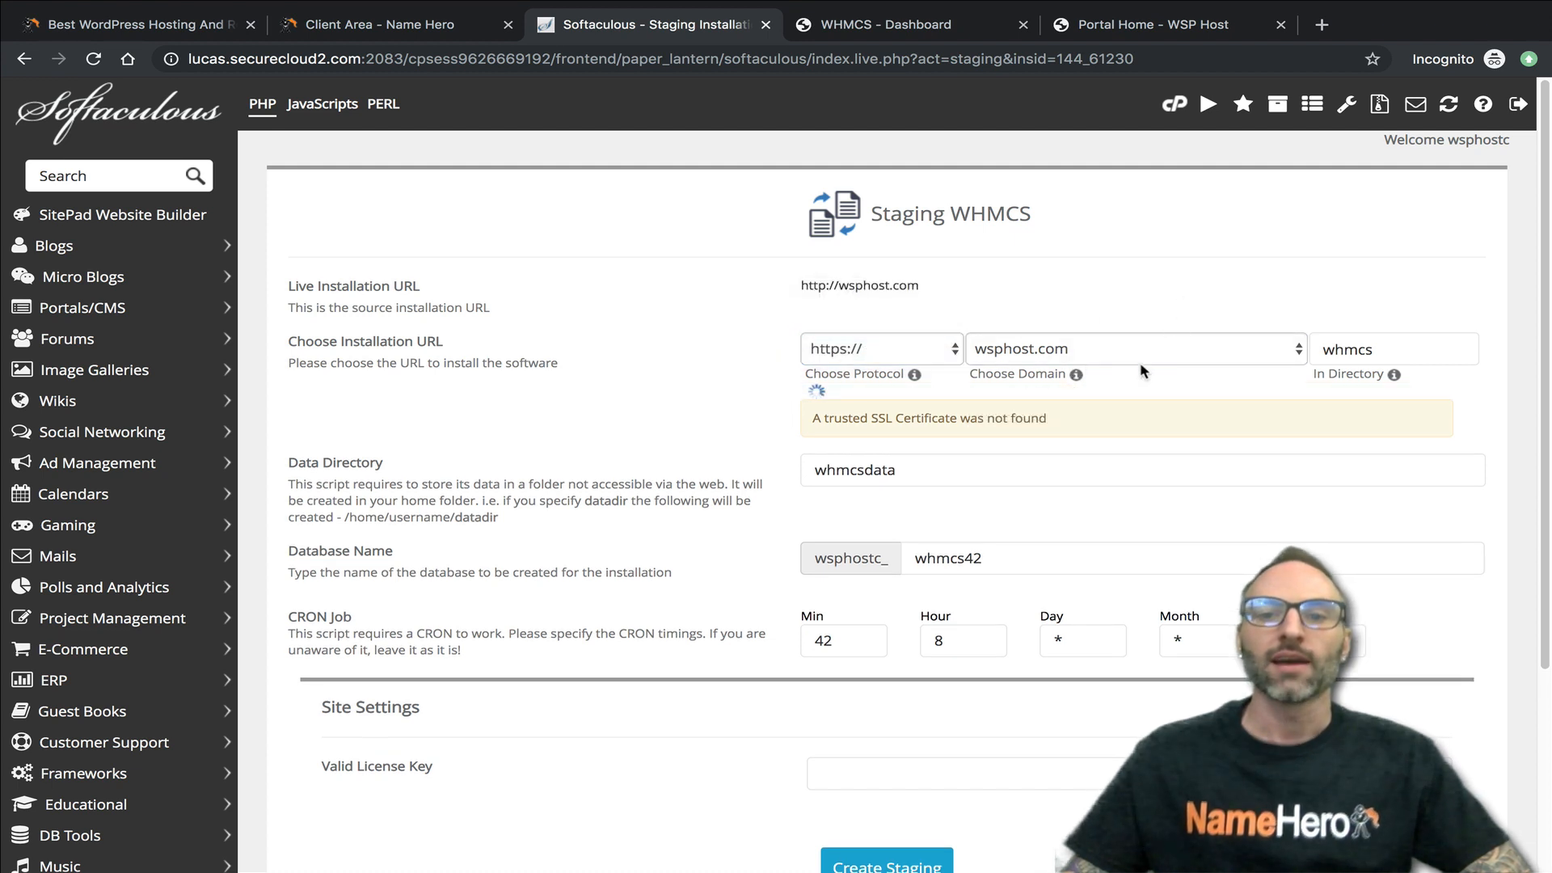
left_click(1056, 353)
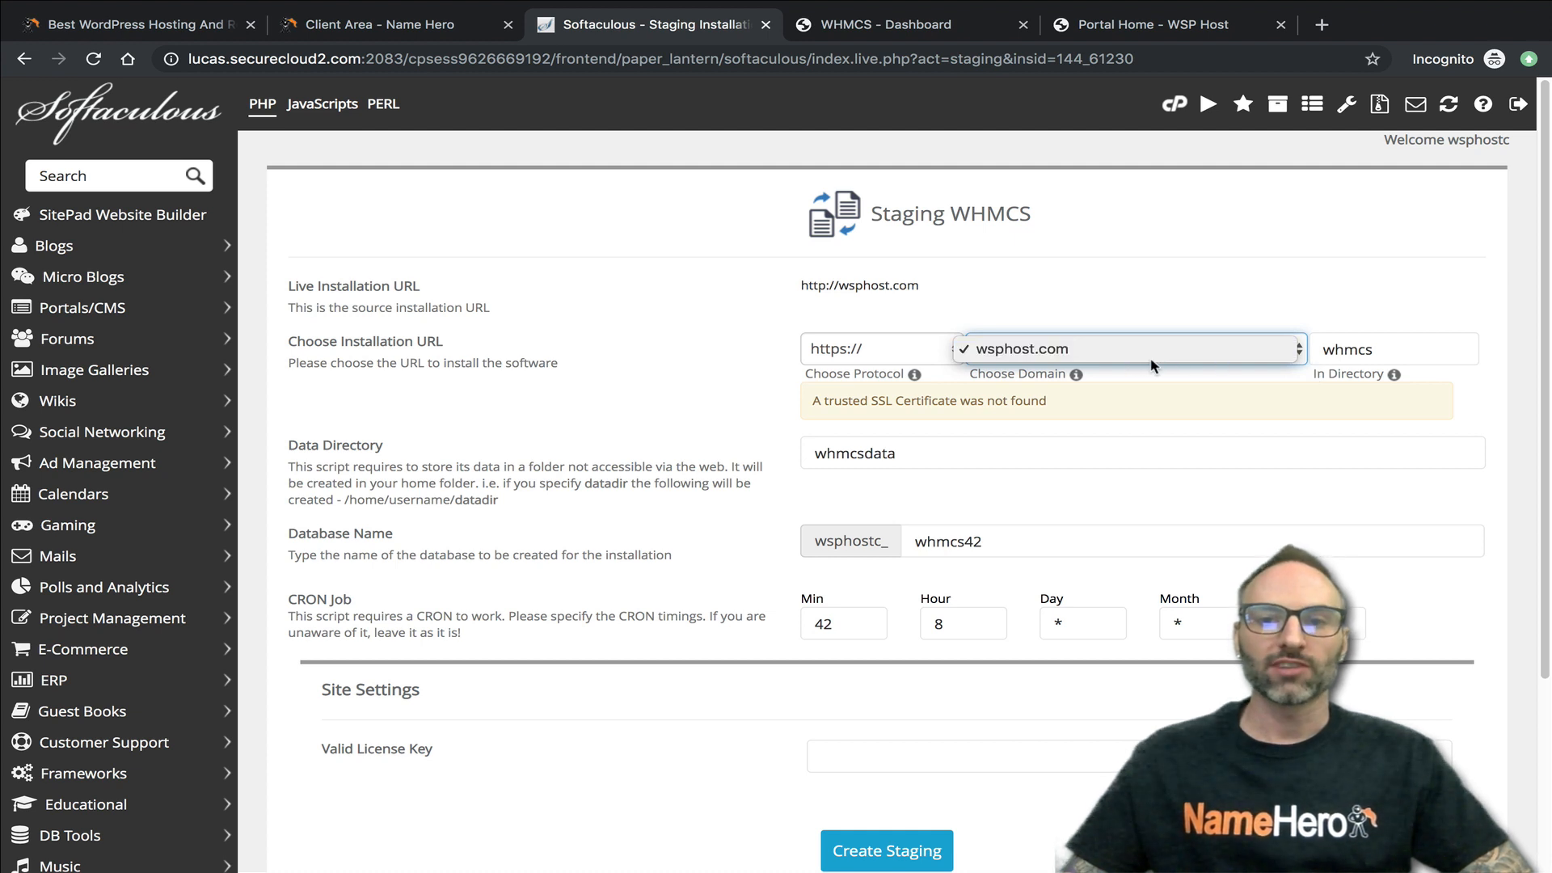
left_click(1091, 315)
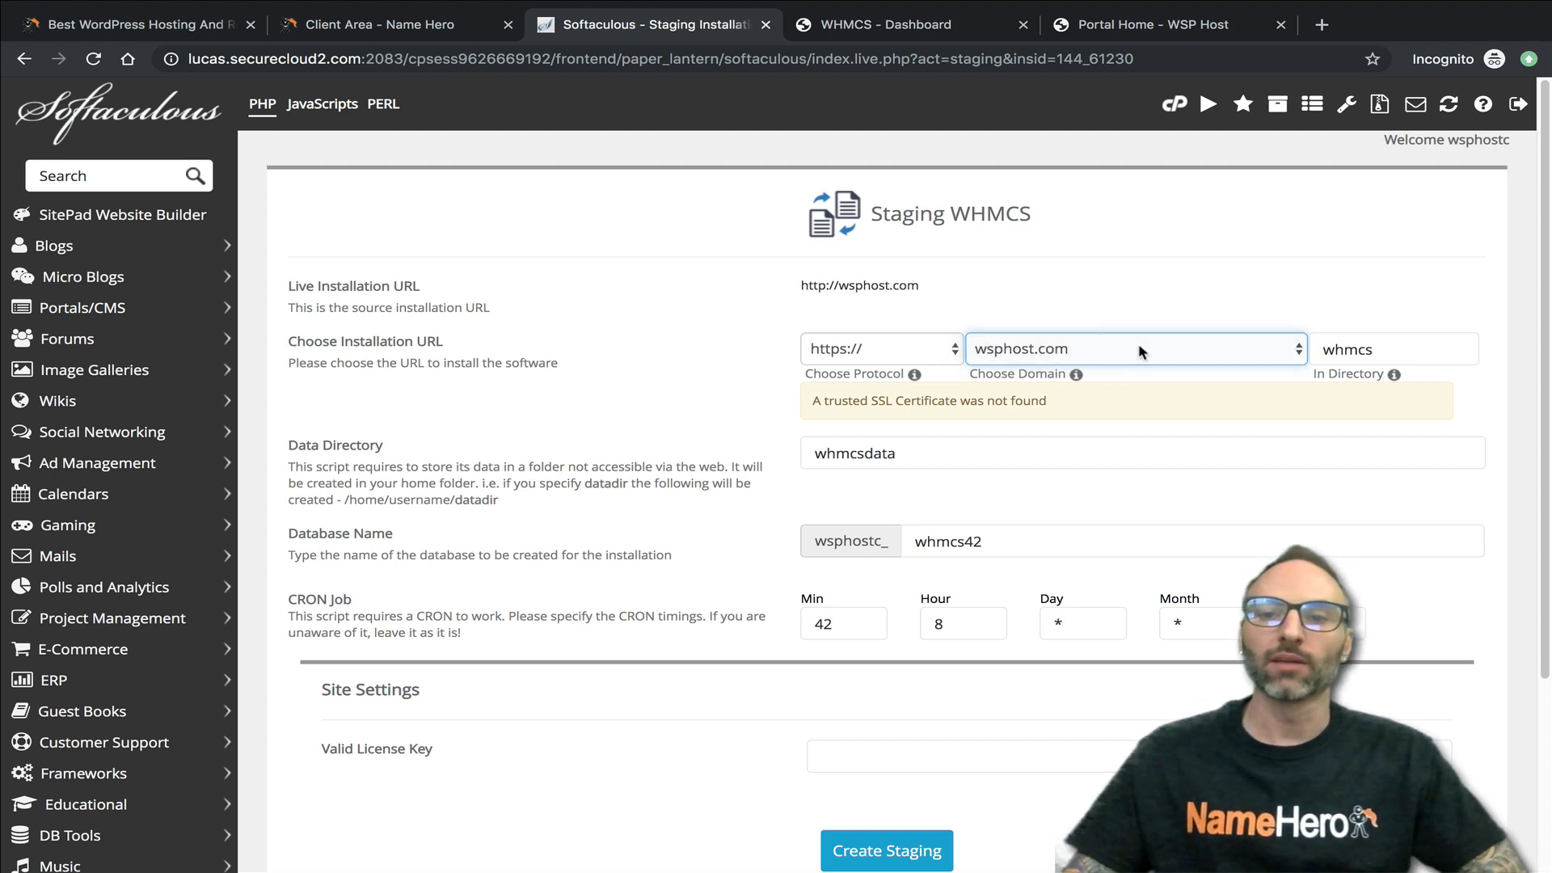
- View the live WSP Host portal and set the staging installation's directory to dev
left_click_drag(1394, 350, 1320, 346)
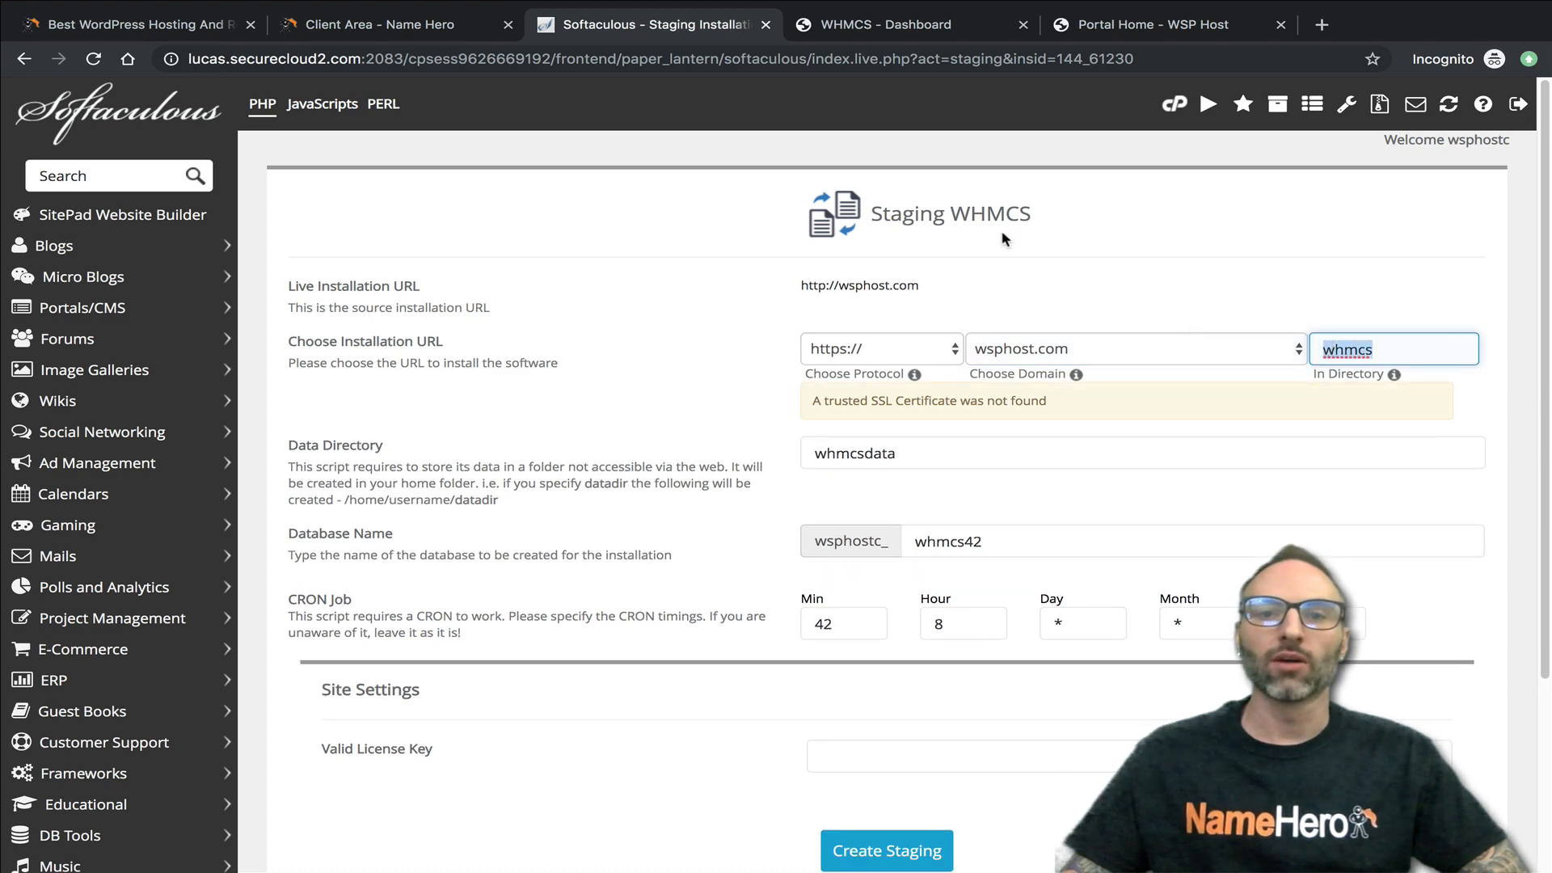
left_click(966, 28)
left_click(1083, 28)
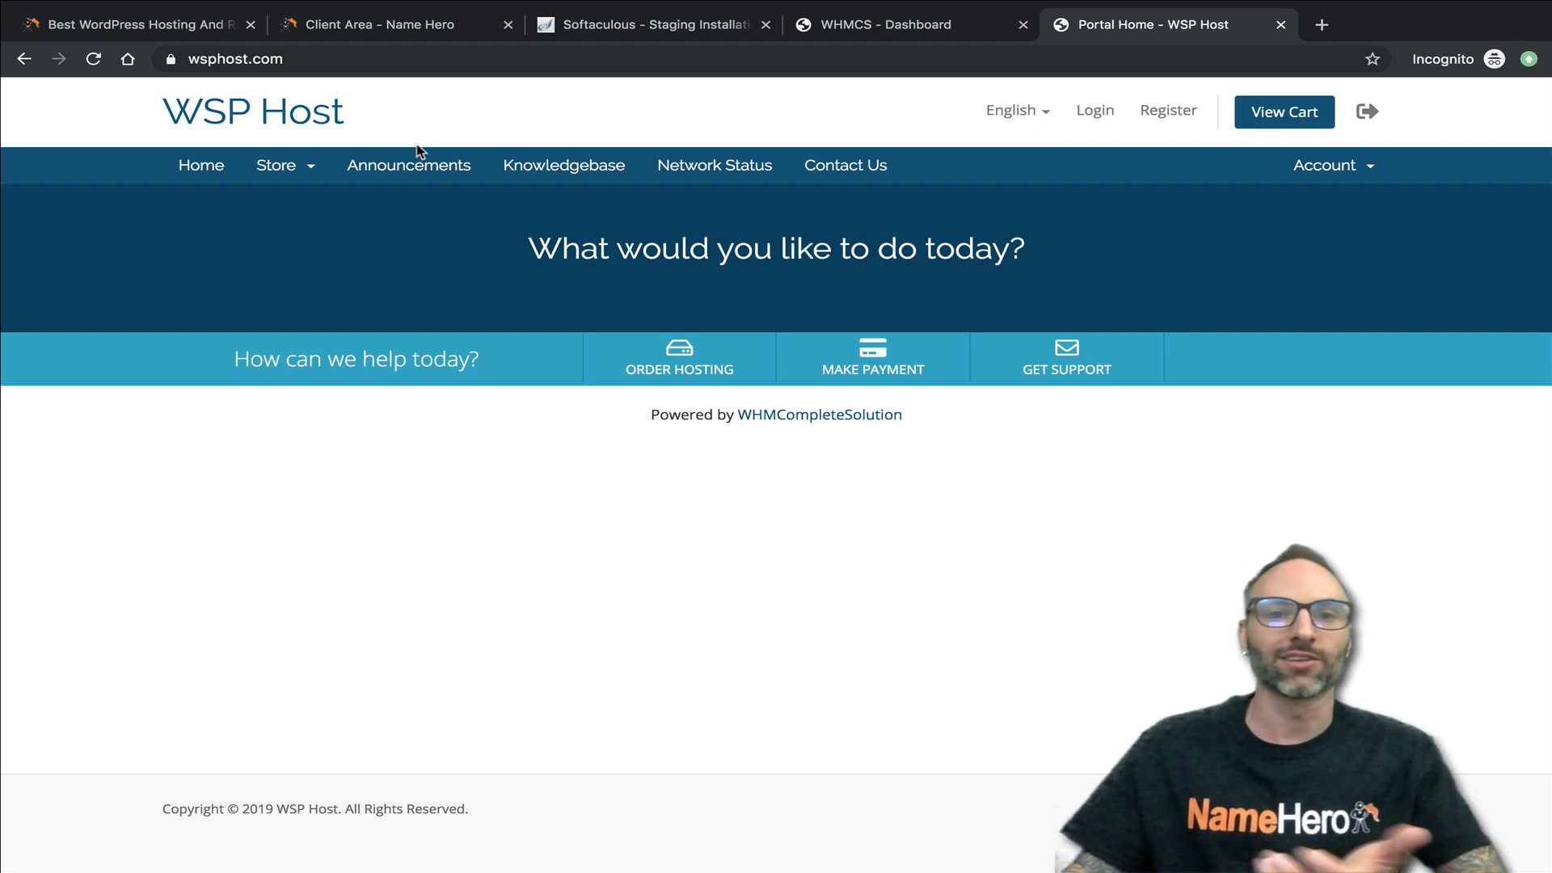
left_click(634, 33)
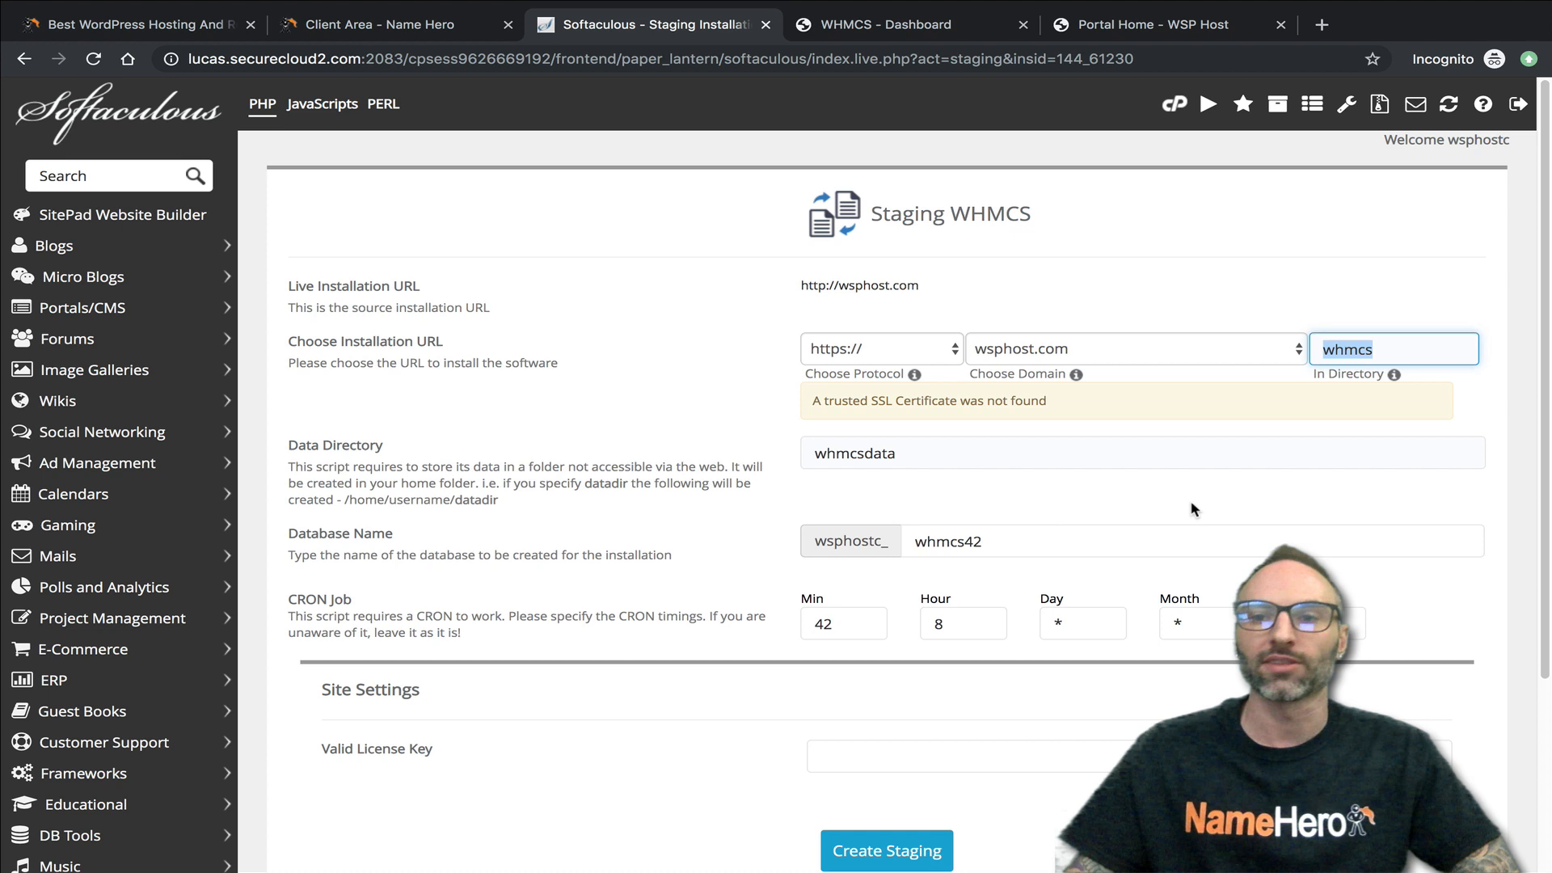
left_click(1392, 356)
left_click_drag(1397, 356, 1303, 354)
type("dev")
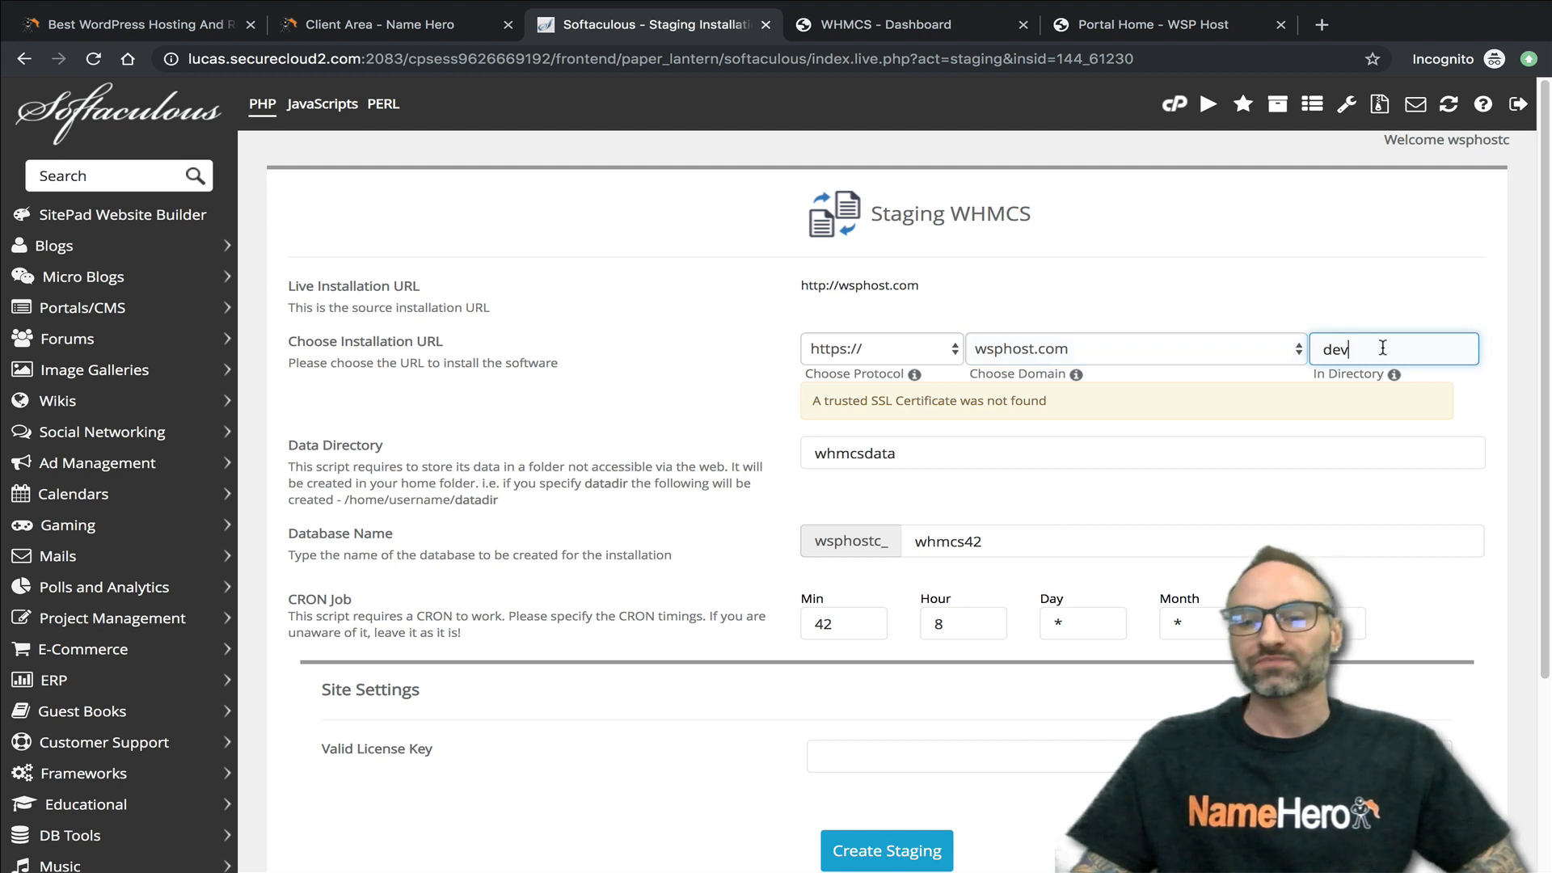
double_click(1320, 356)
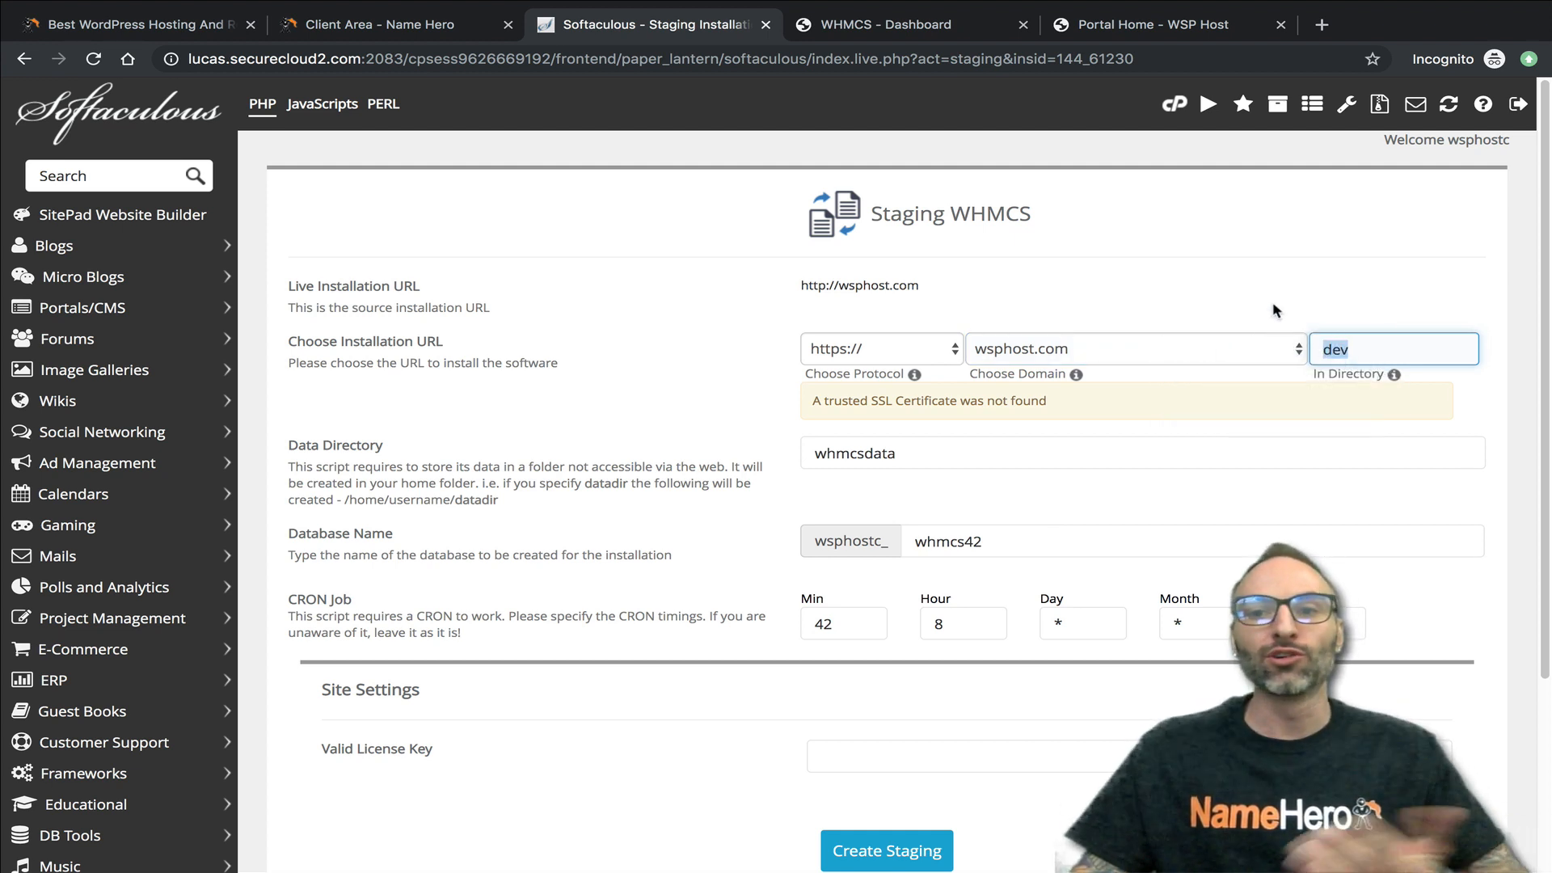
left_click(1364, 353)
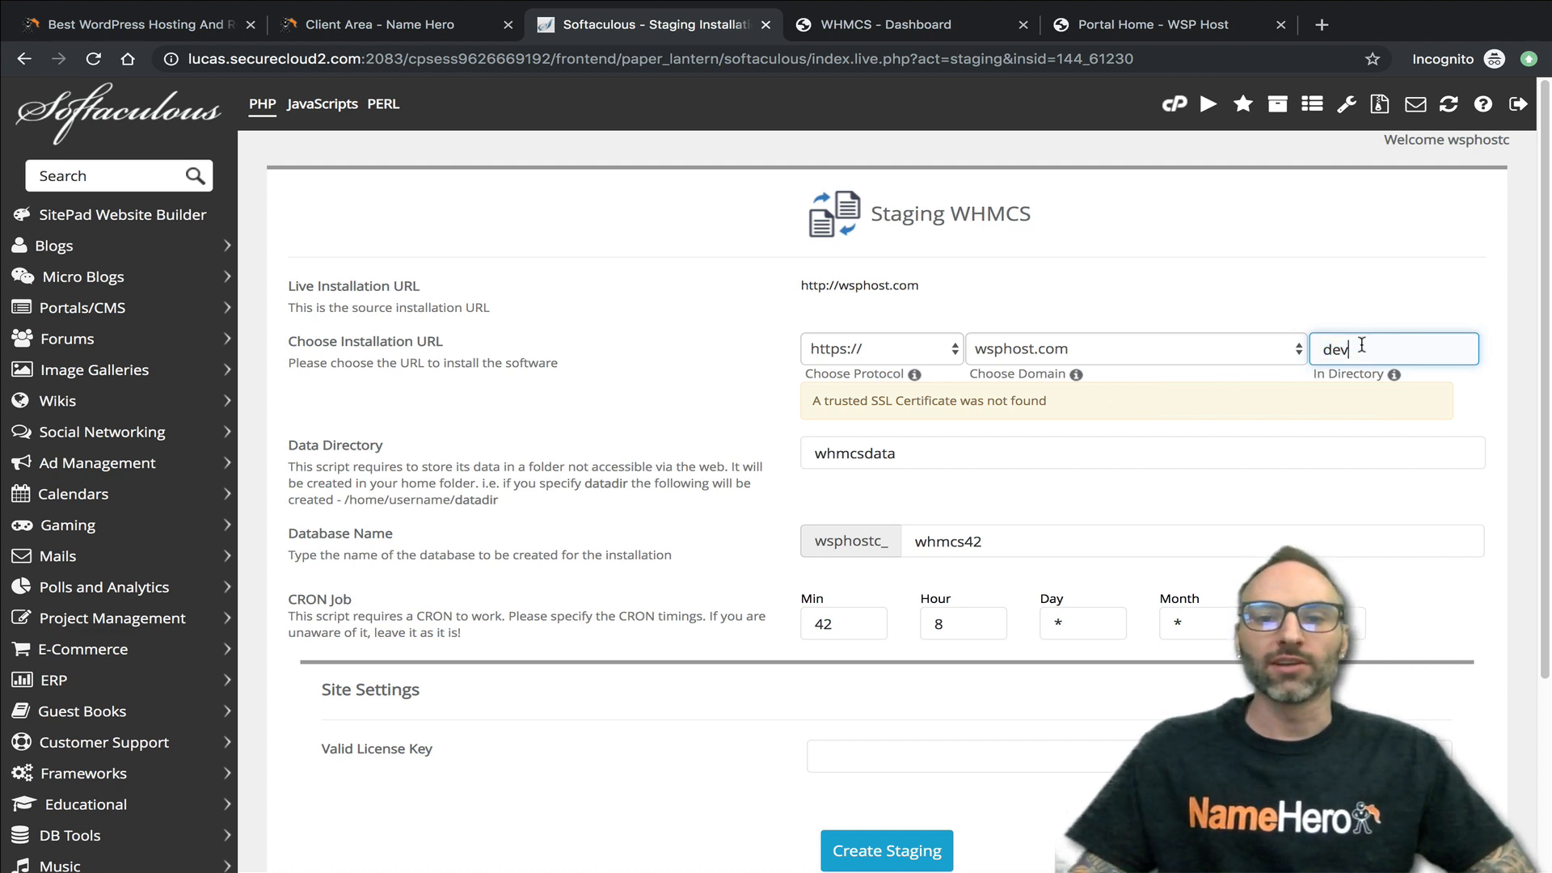
- Compare the staging form's SSL certificate notice with the live WHMCS dashboard's address
left_click(764, 396)
left_click_drag(811, 402, 1009, 401)
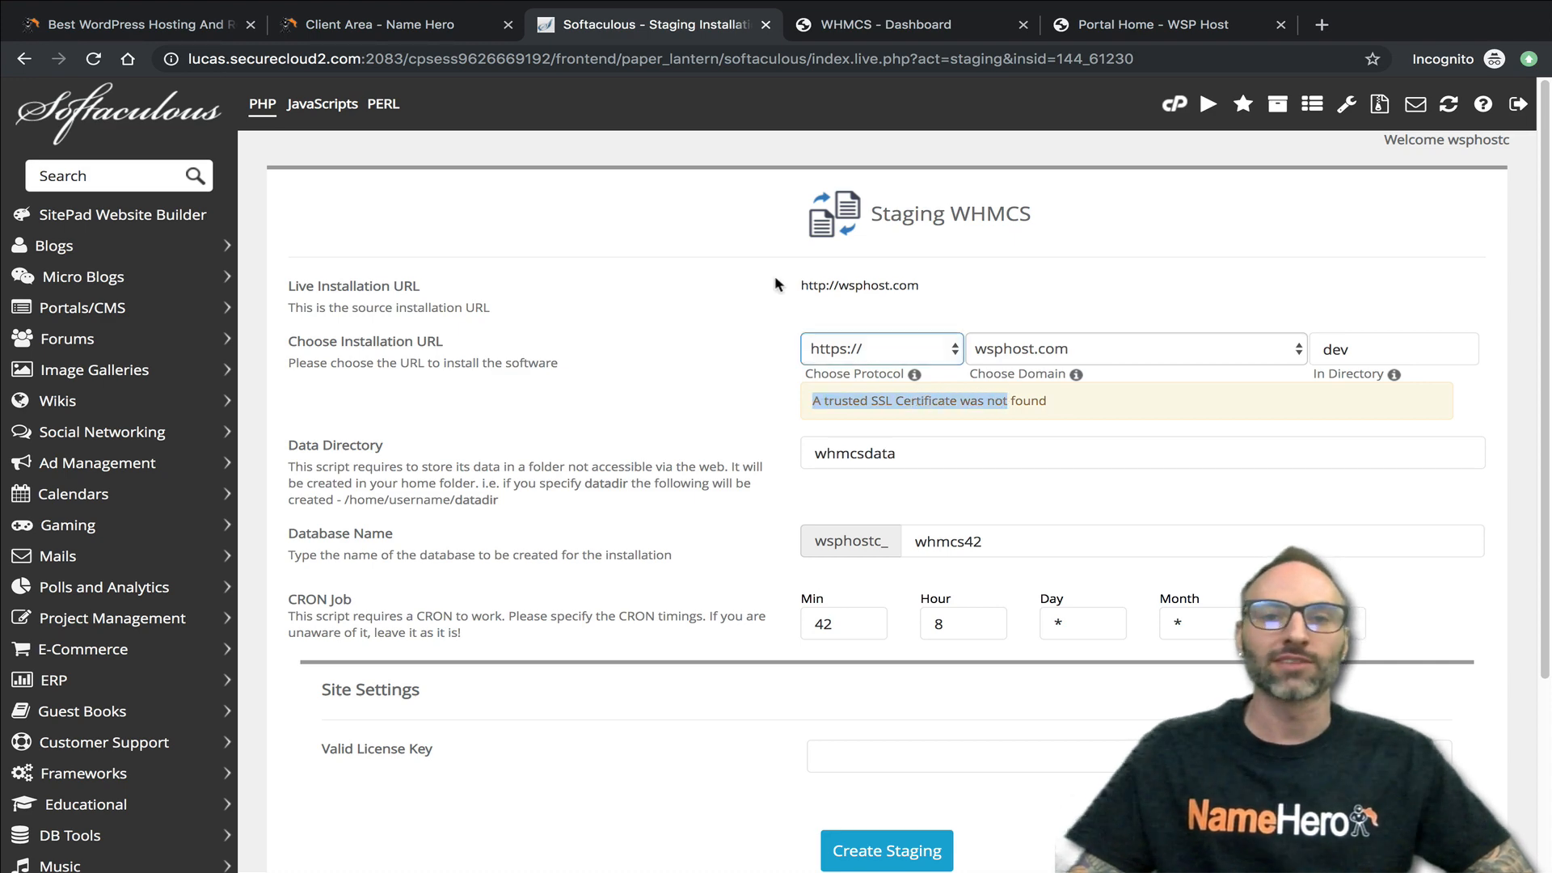
left_click(817, 24)
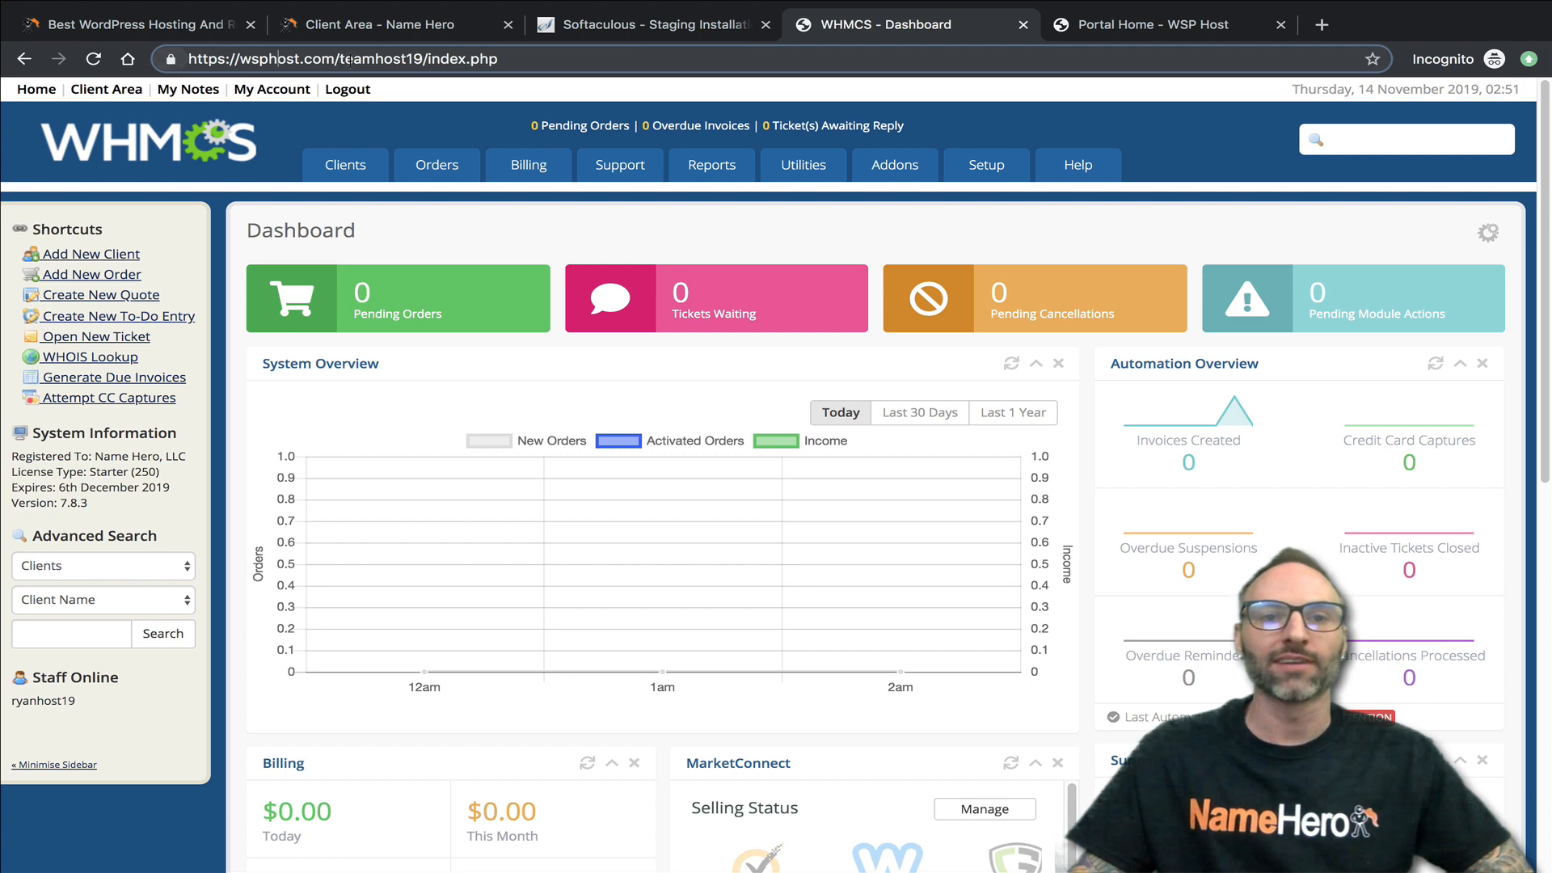
left_click(615, 26)
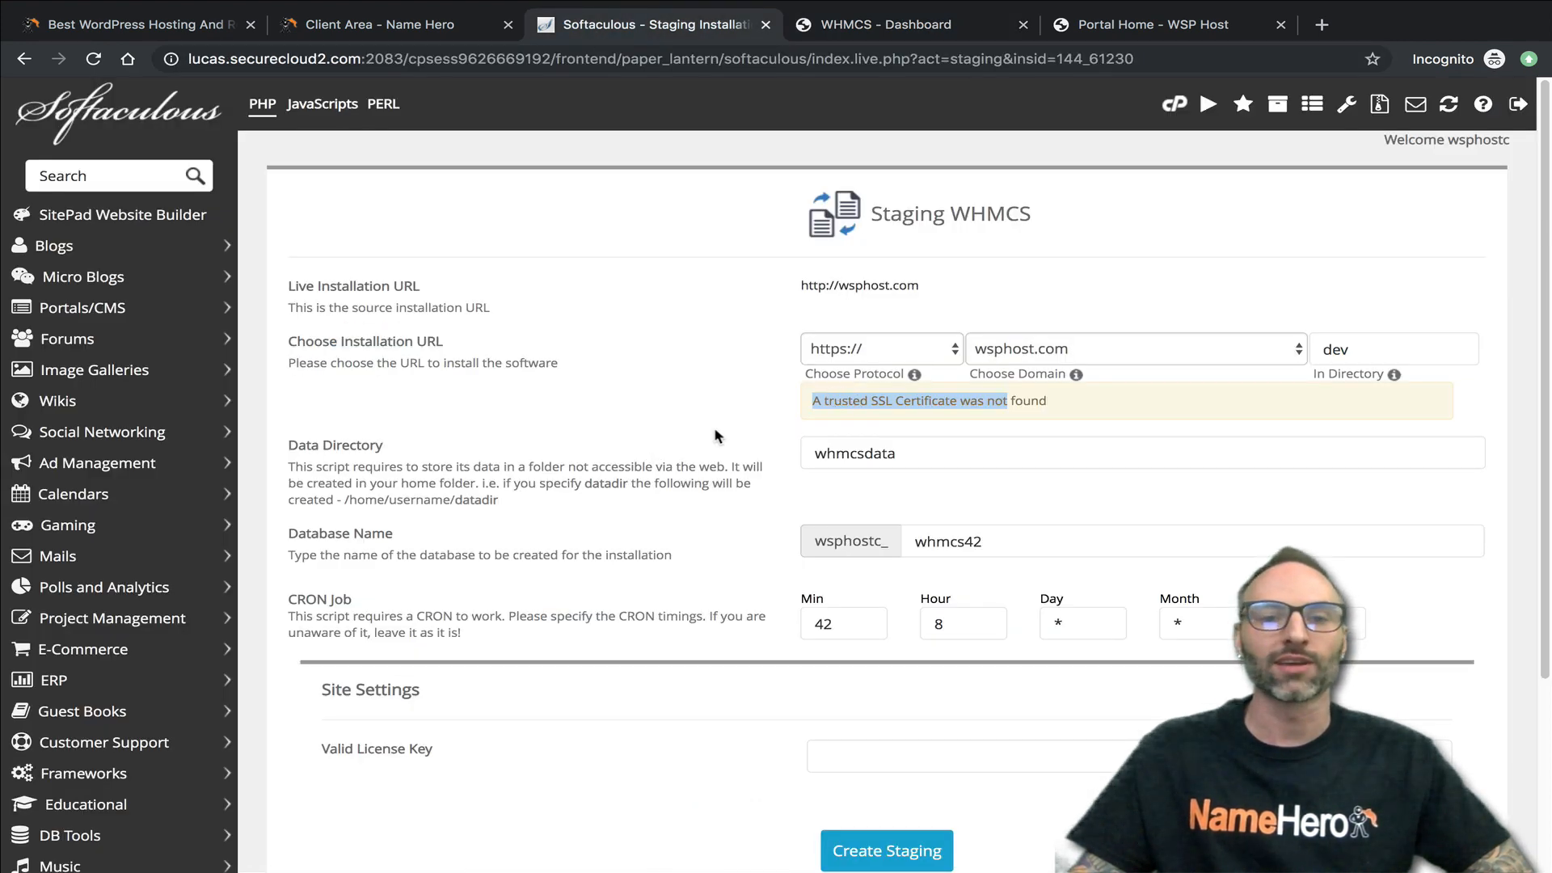
- Set the staging installation's data directory to whmcsdatadev
scroll(529, 521, "down", 1)
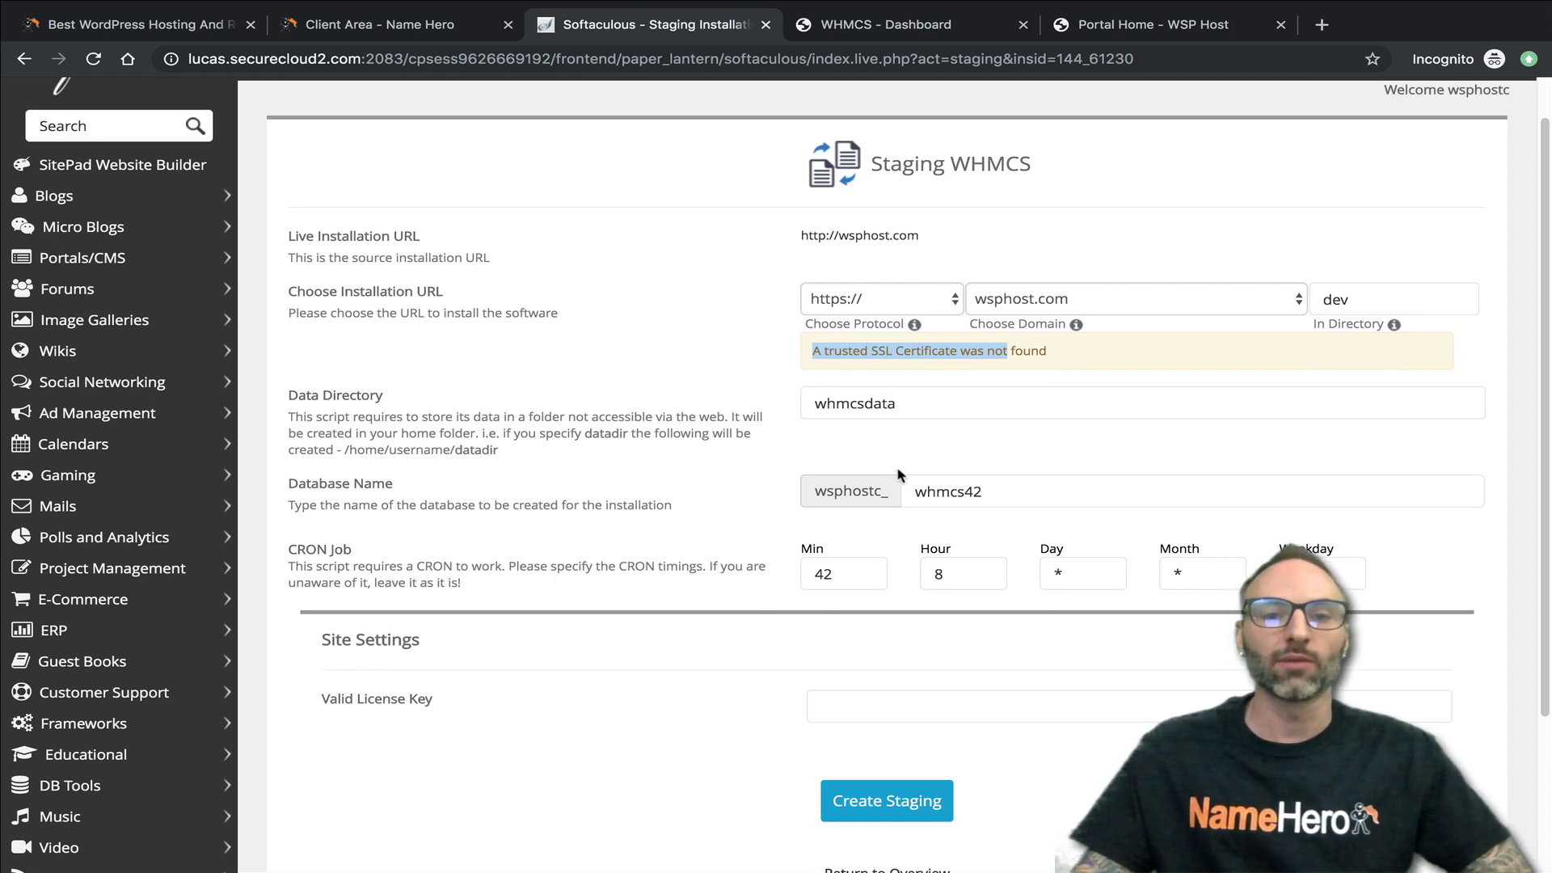
left_click(859, 408)
left_click(785, 393)
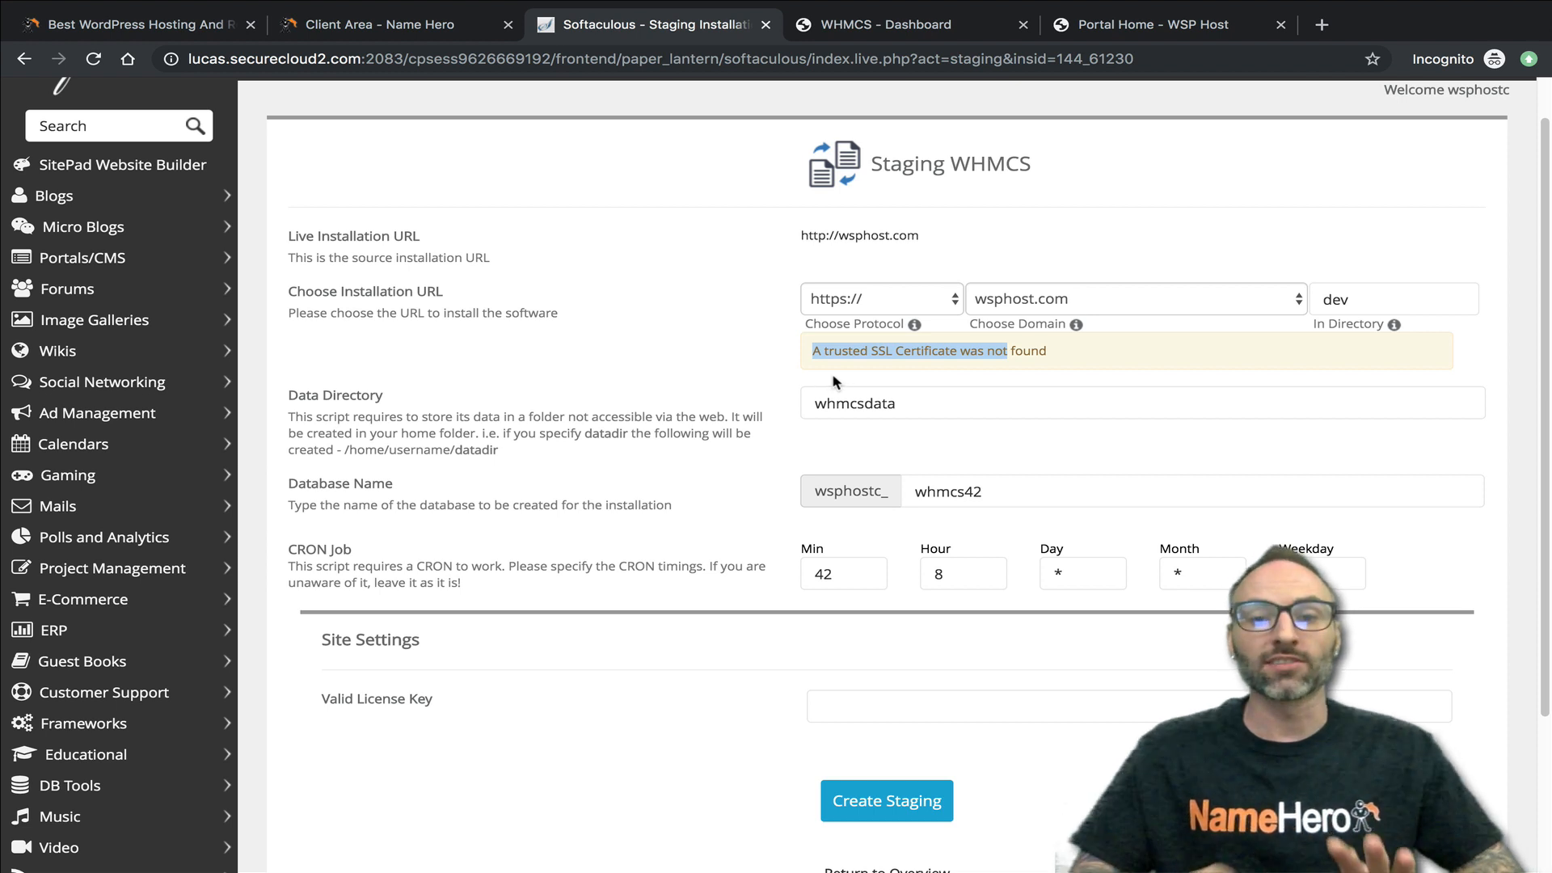
left_click(873, 404)
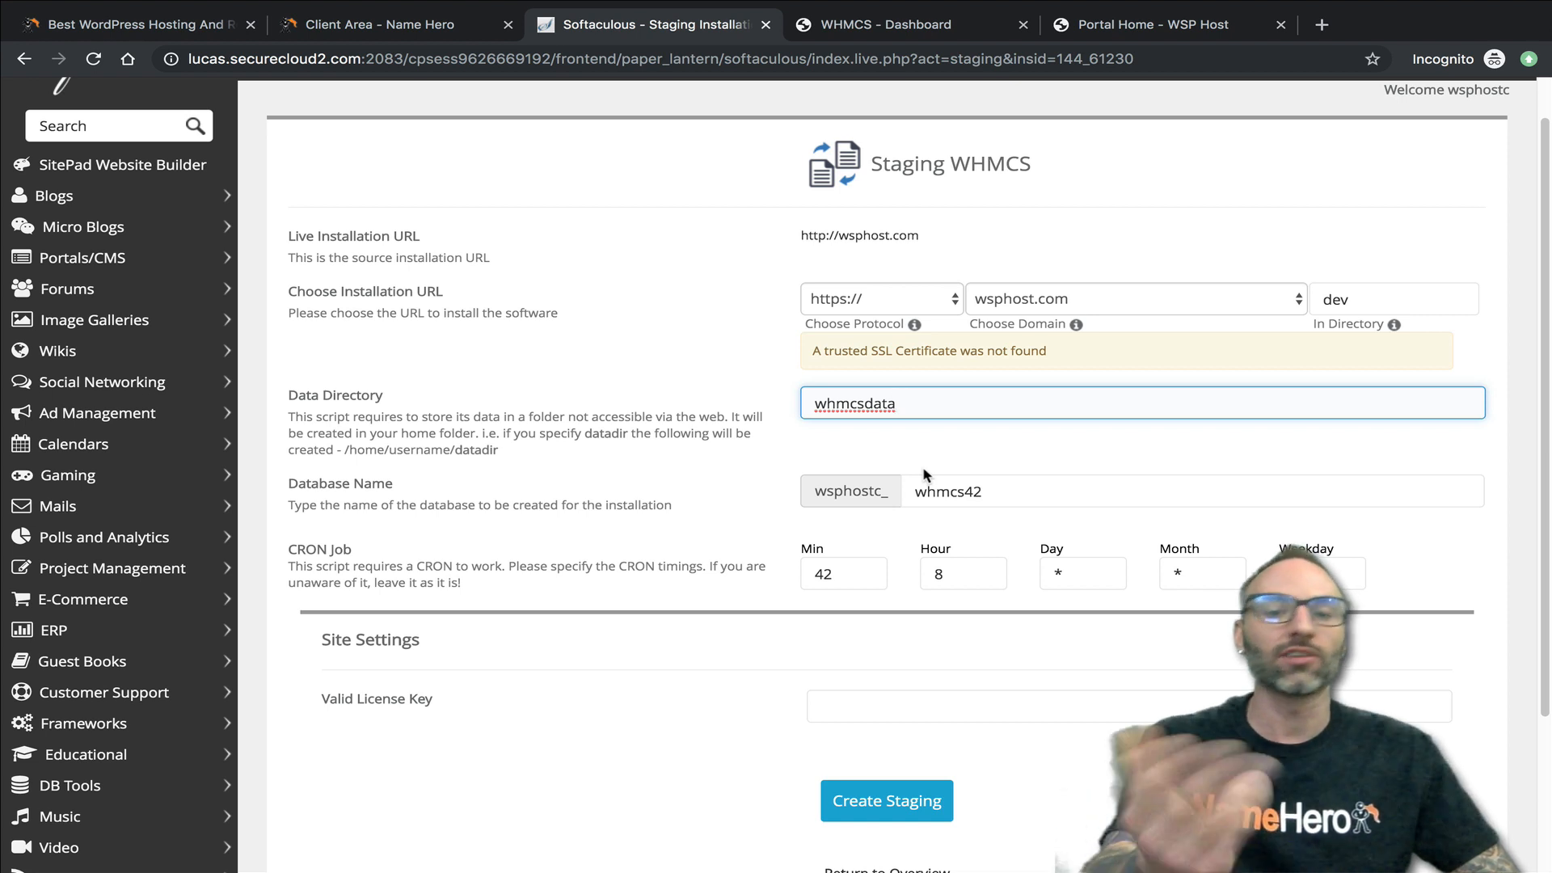
type("dev")
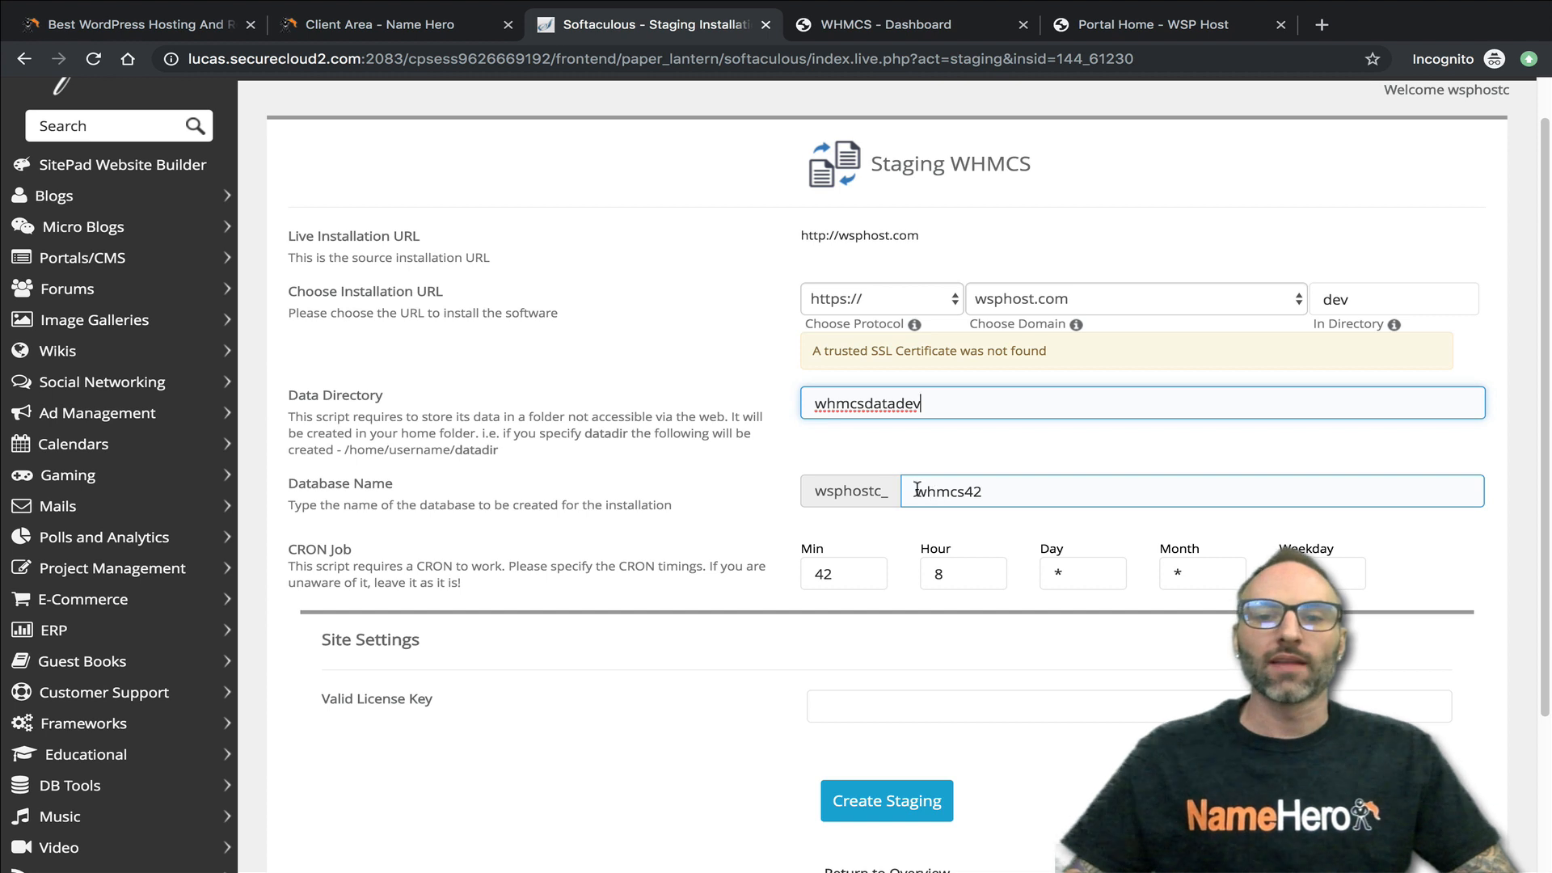
- Change the staging database name to whmcsdev, keeping the wsphostc_ prefix
left_click_drag(966, 493, 981, 490)
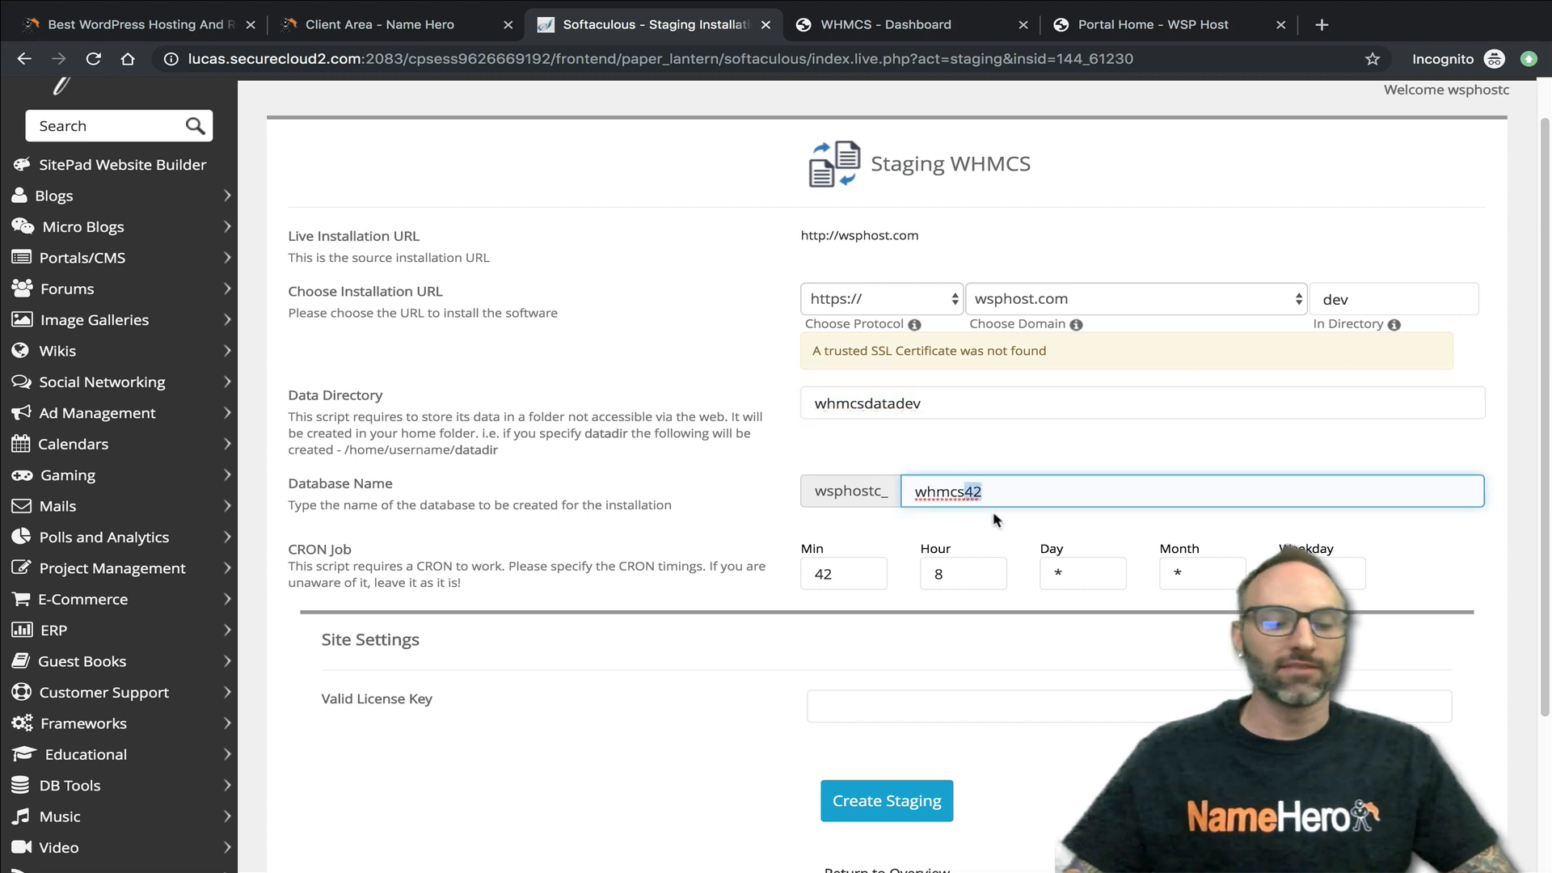
type("dev")
double_click(966, 491)
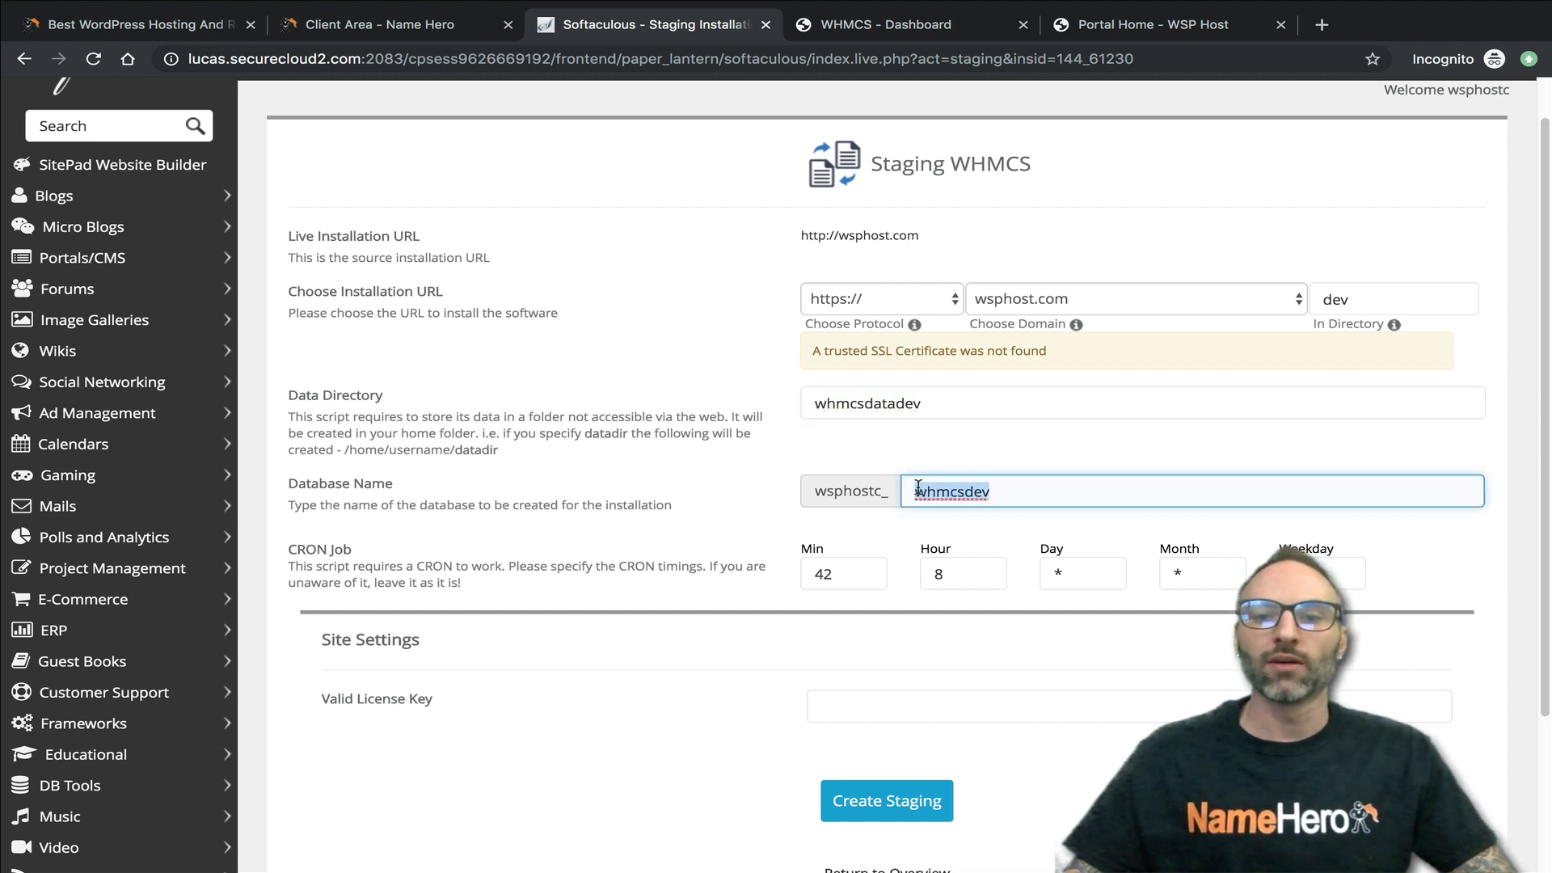
mouse_move(915, 488)
left_mouse_down()
mouse_move(1004, 491)
mouse_move(909, 490)
left_mouse_up()
left_click(1001, 490)
left_click(921, 490)
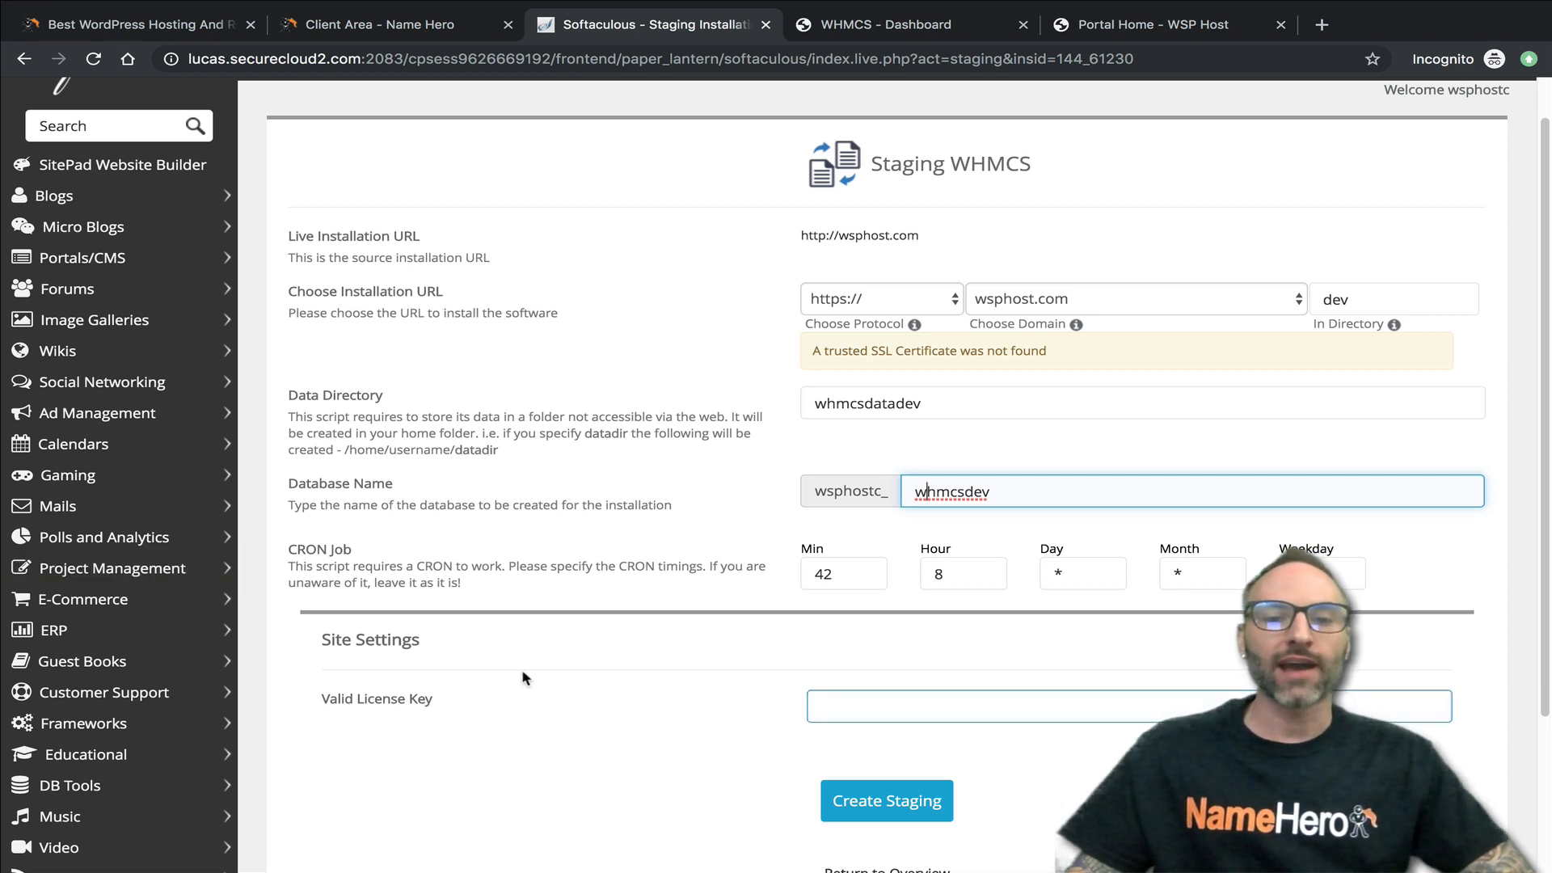
- Shorten the staging database name to whmdev
scroll(452, 703, "down", 1)
left_click_drag(434, 679, 324, 676)
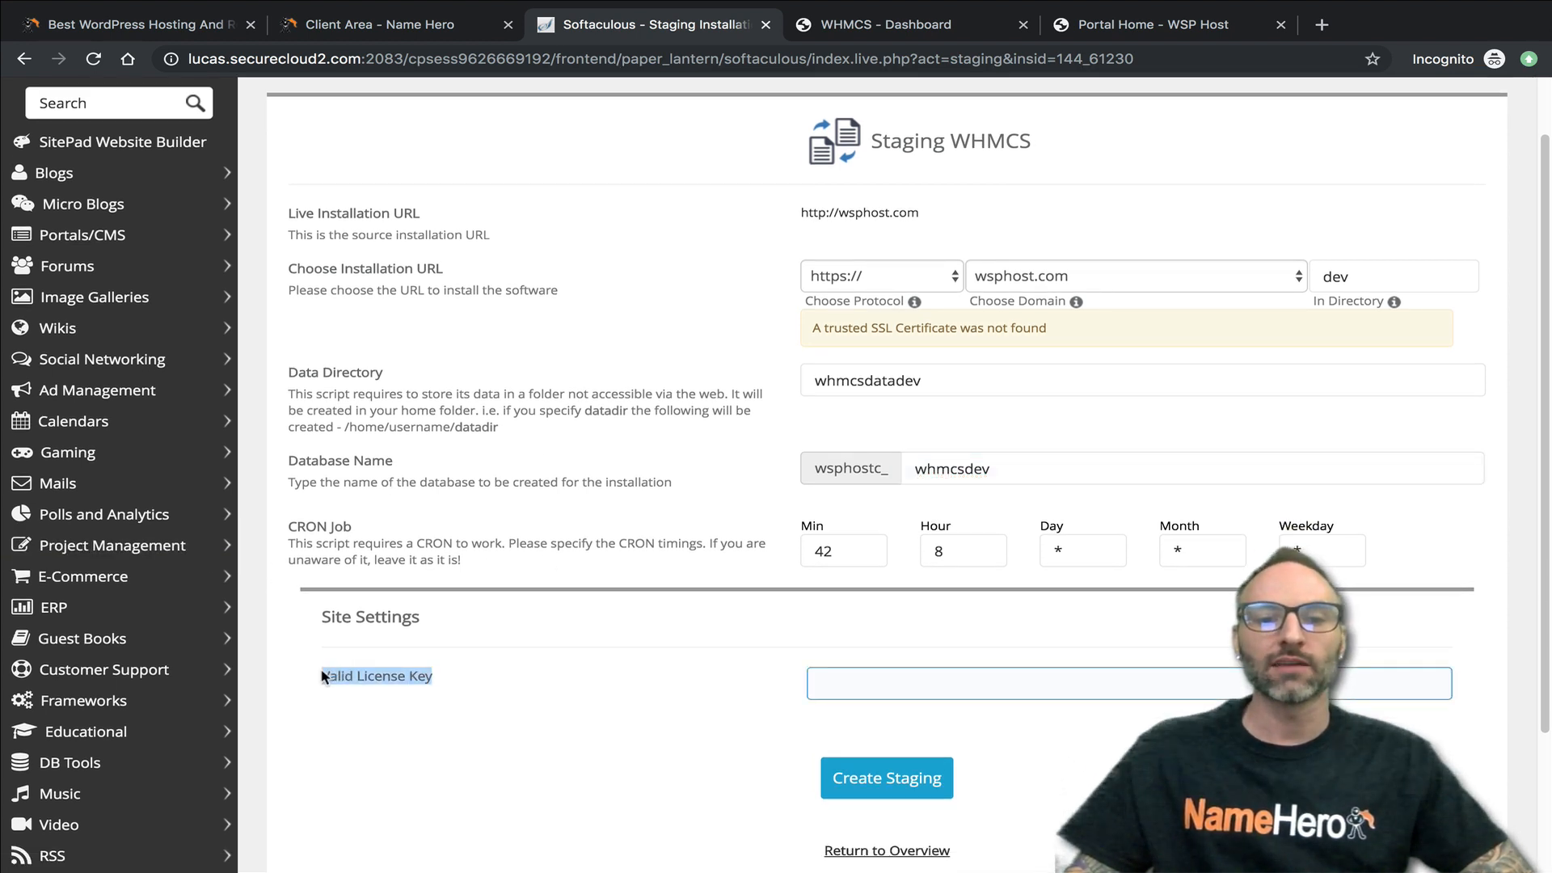
left_click(1002, 459)
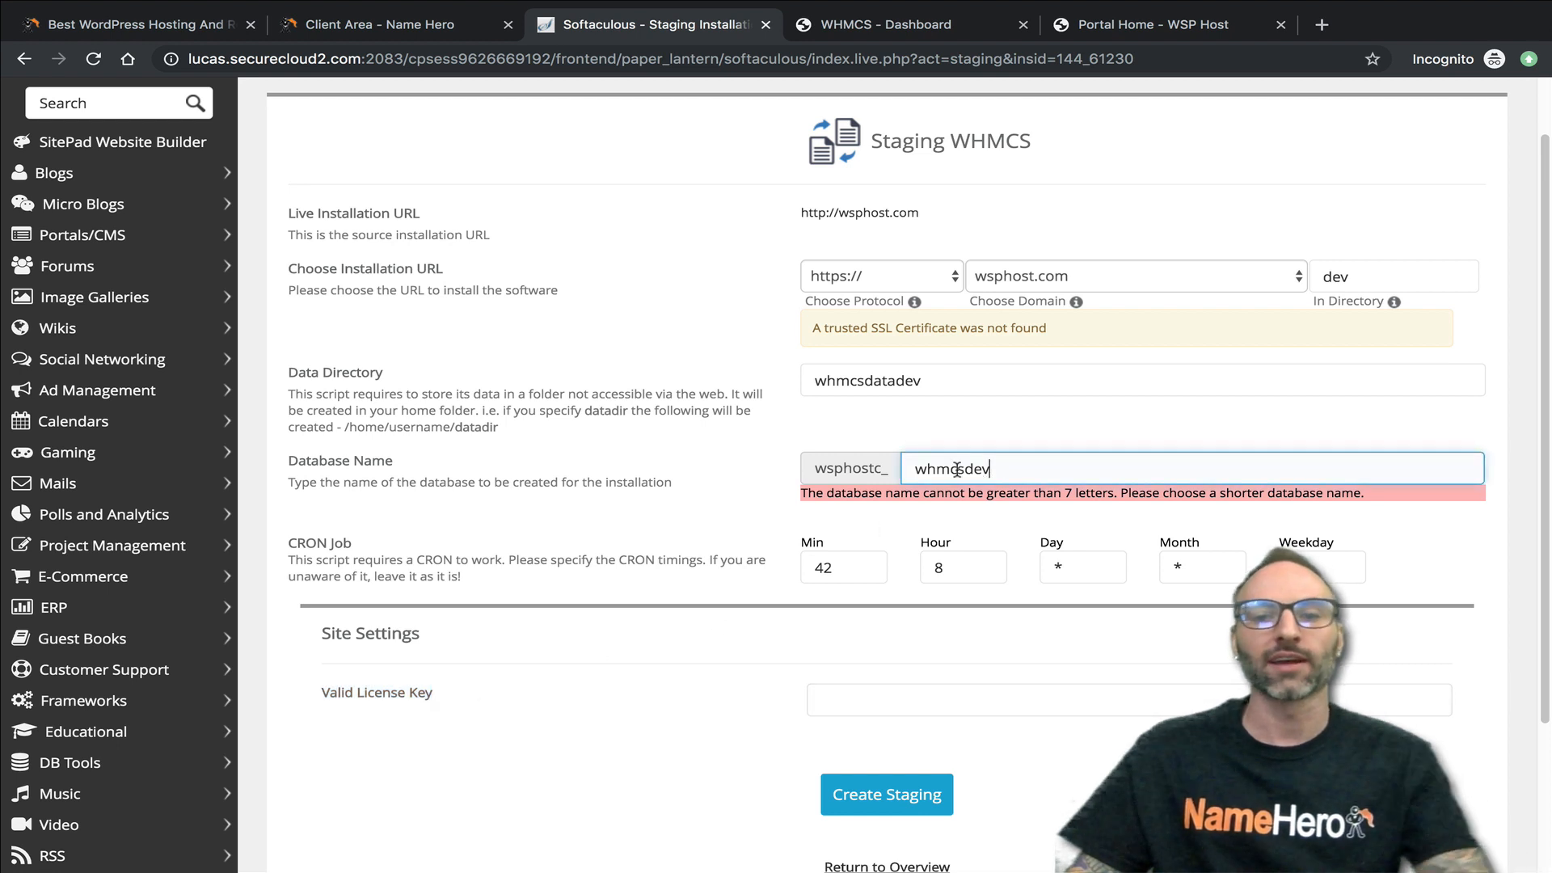
left_click_drag(964, 469, 953, 469)
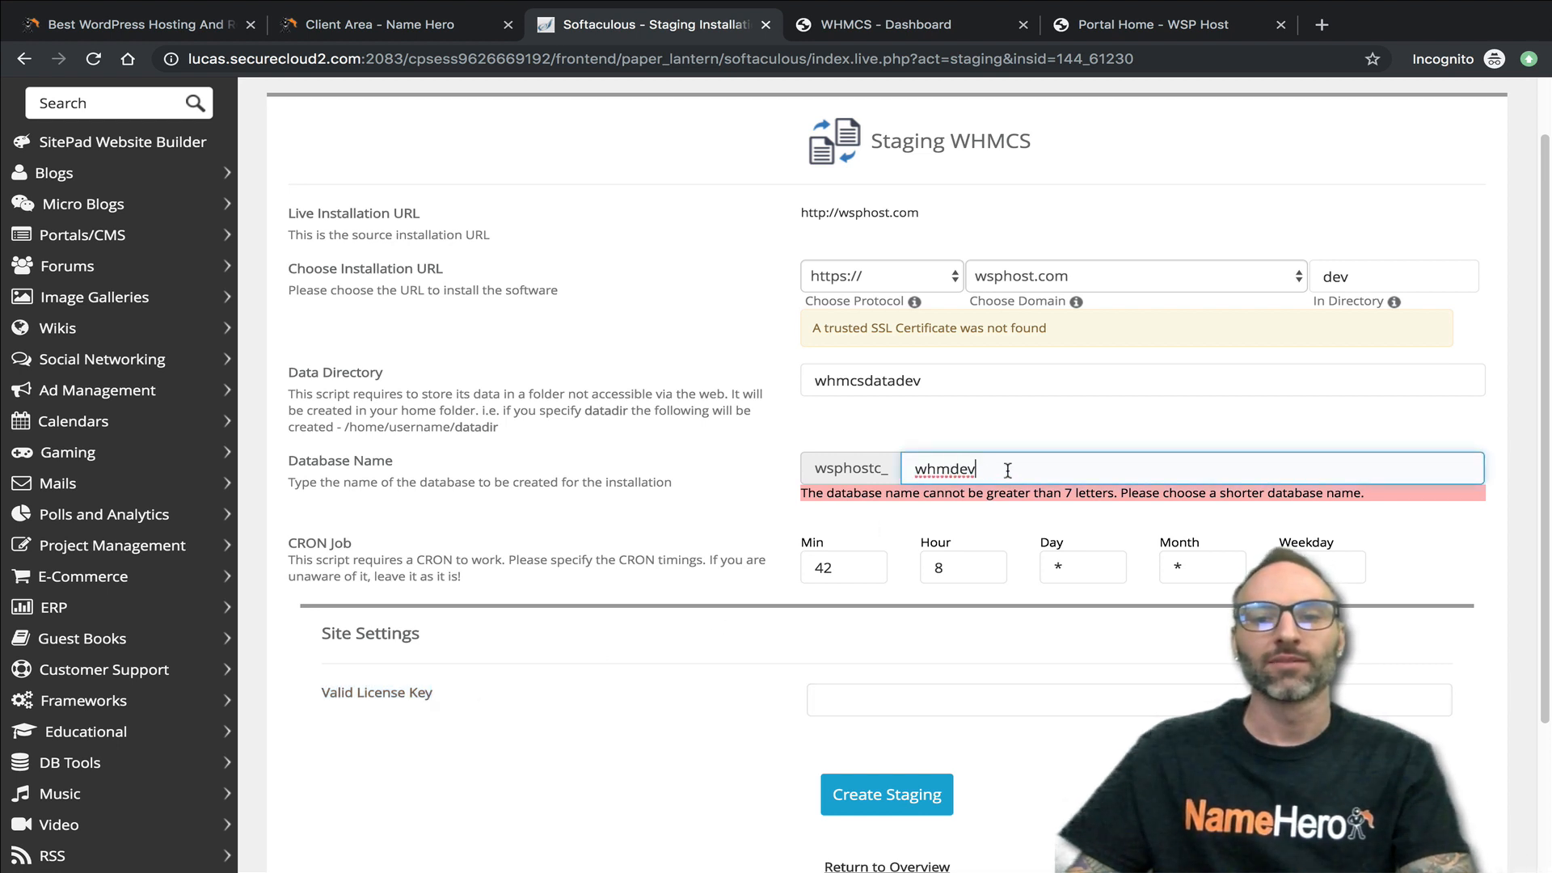
key("BackSpace")
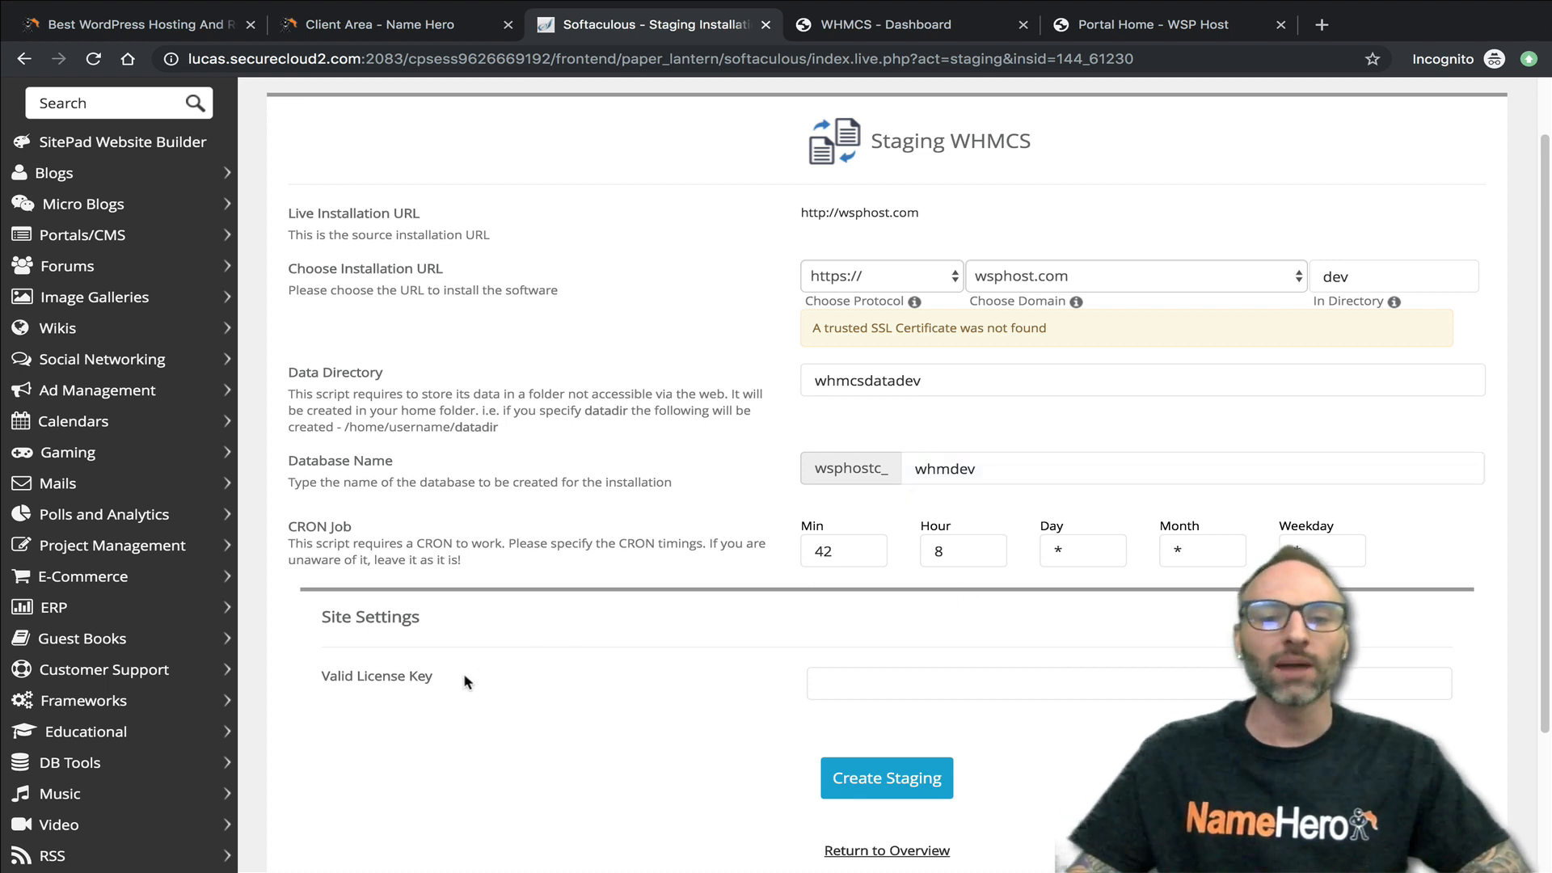
- Open the wsphost.com reseller plan's addons in the Name Hero client area and examine the WHMCS licenses available to order for staging
left_click(857, 677)
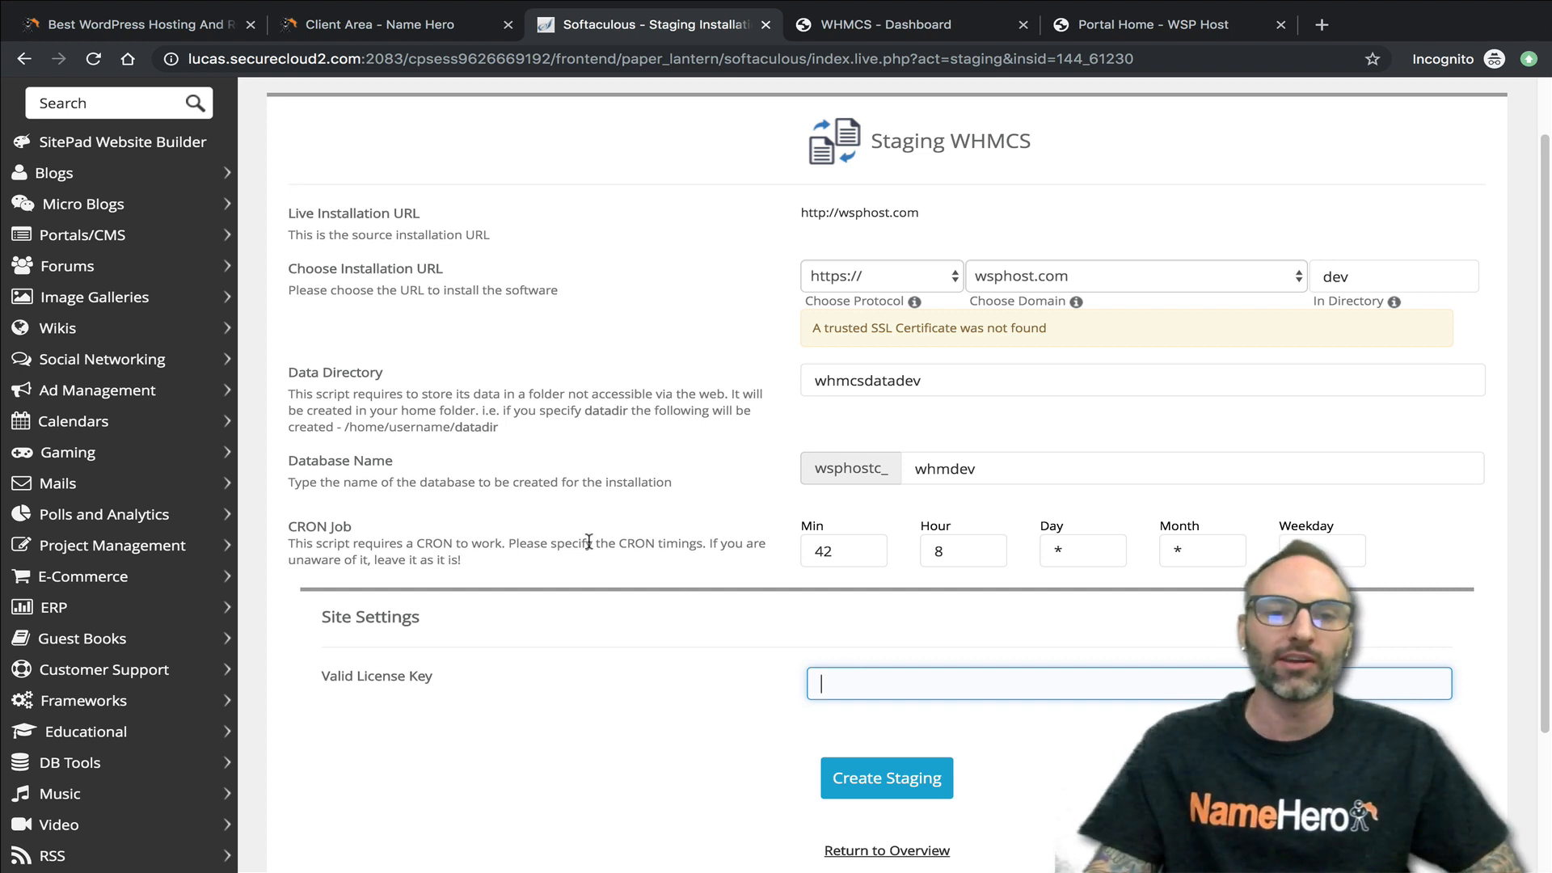
left_click(353, 25)
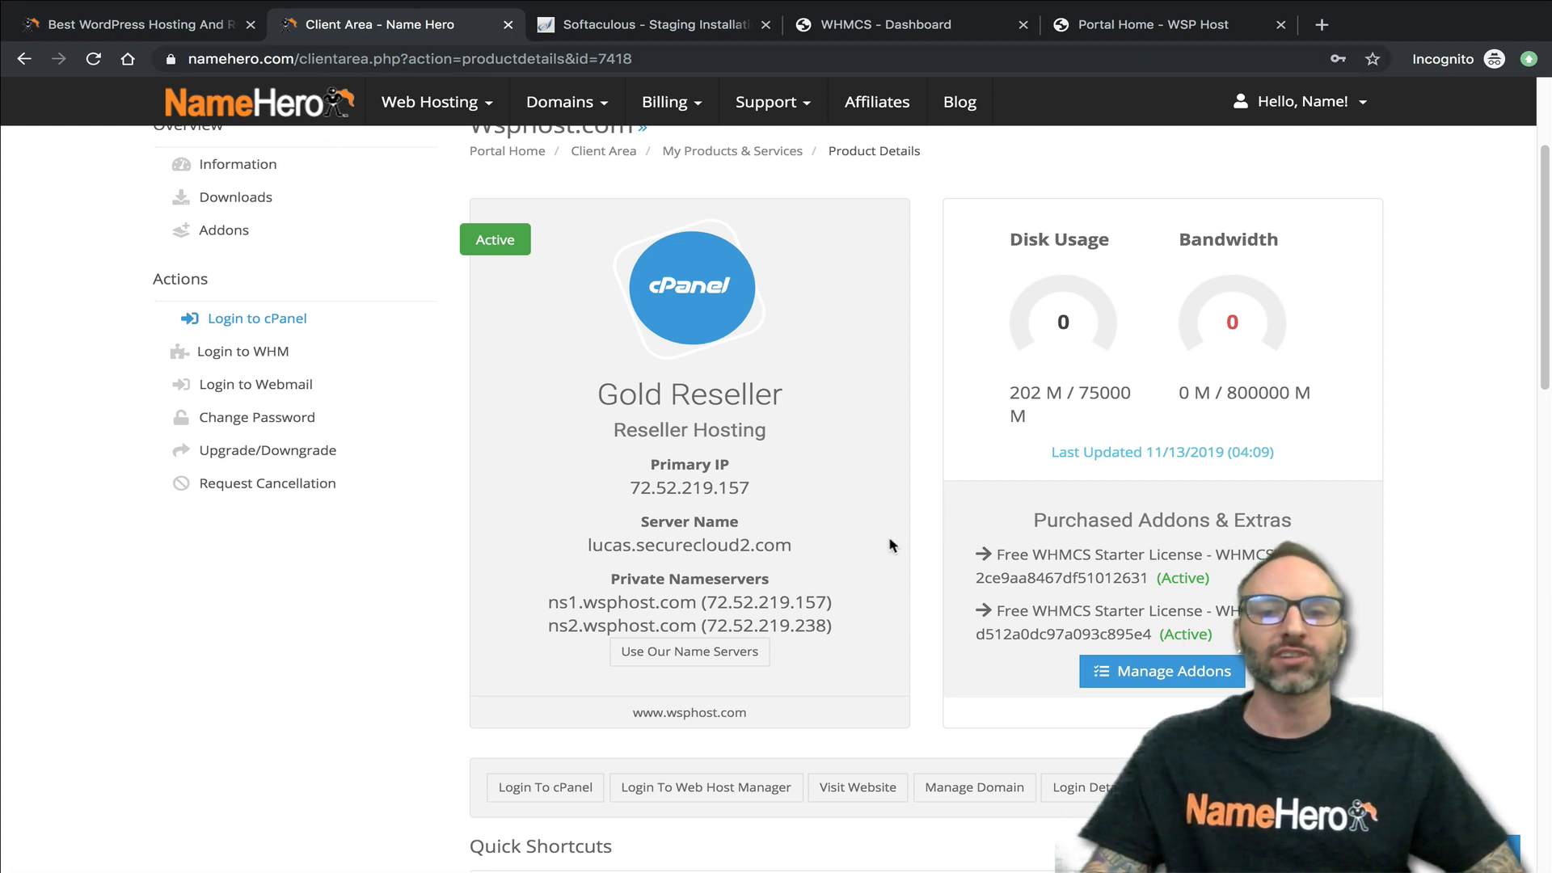
left_click(1152, 674)
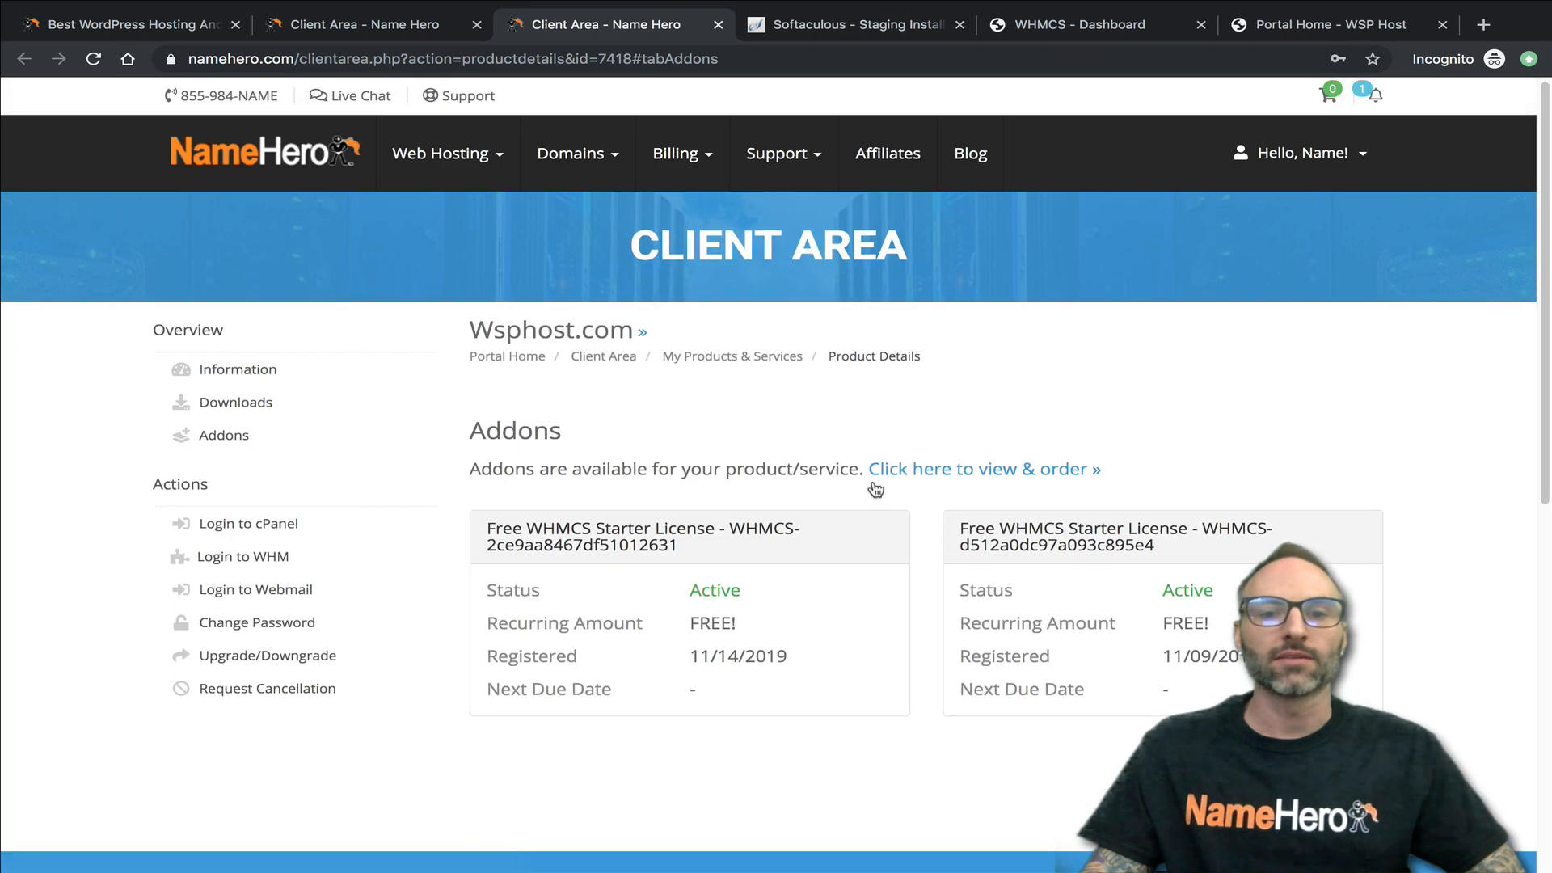
scroll(772, 496, "down", 7)
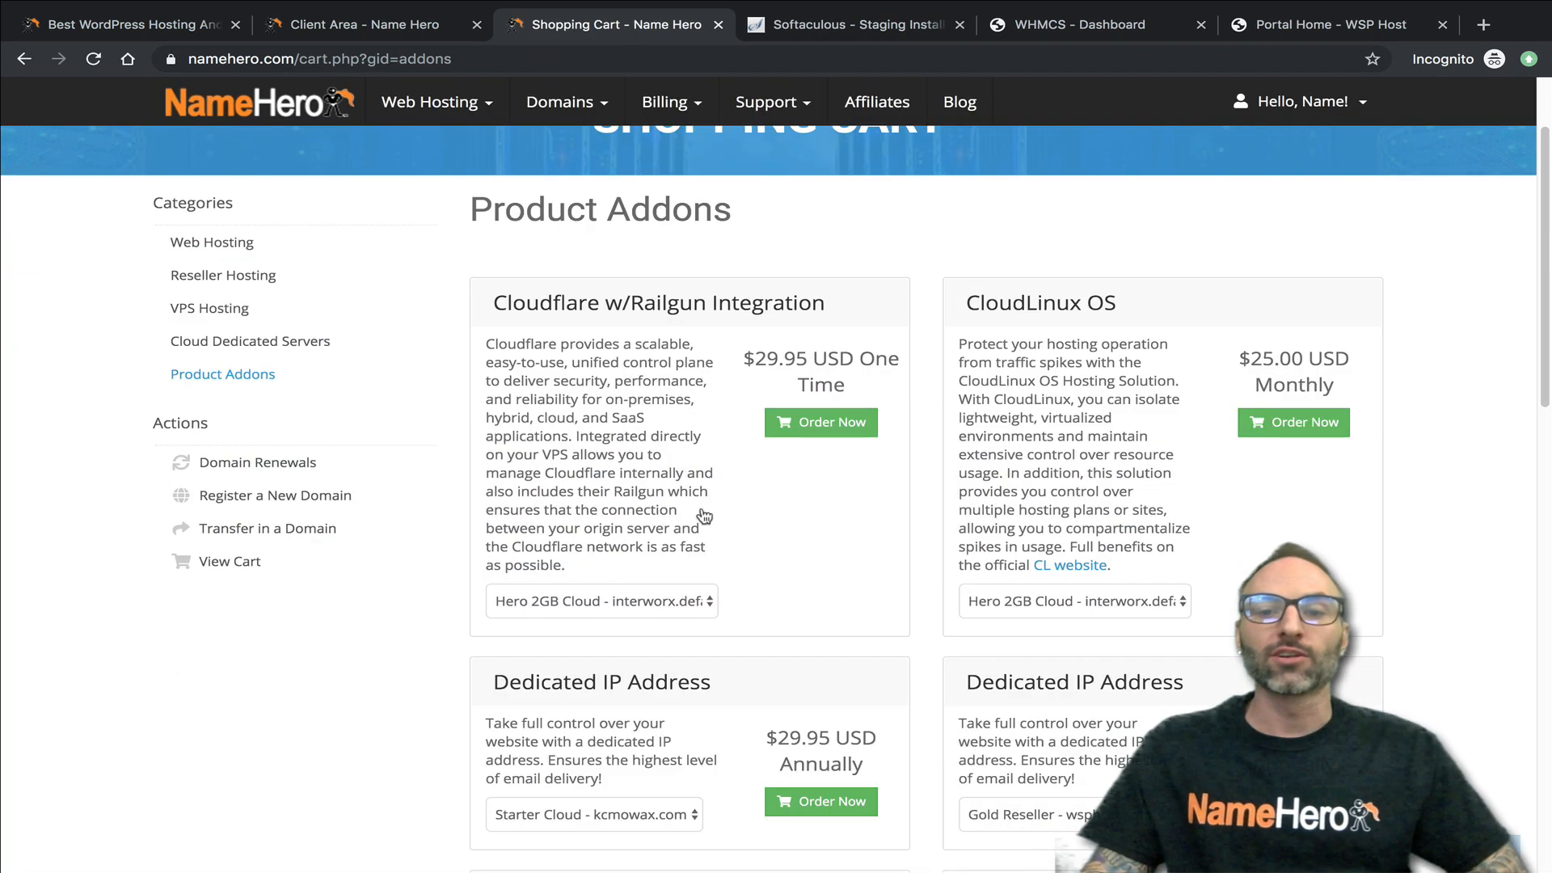
scroll(772, 496, "down", 2)
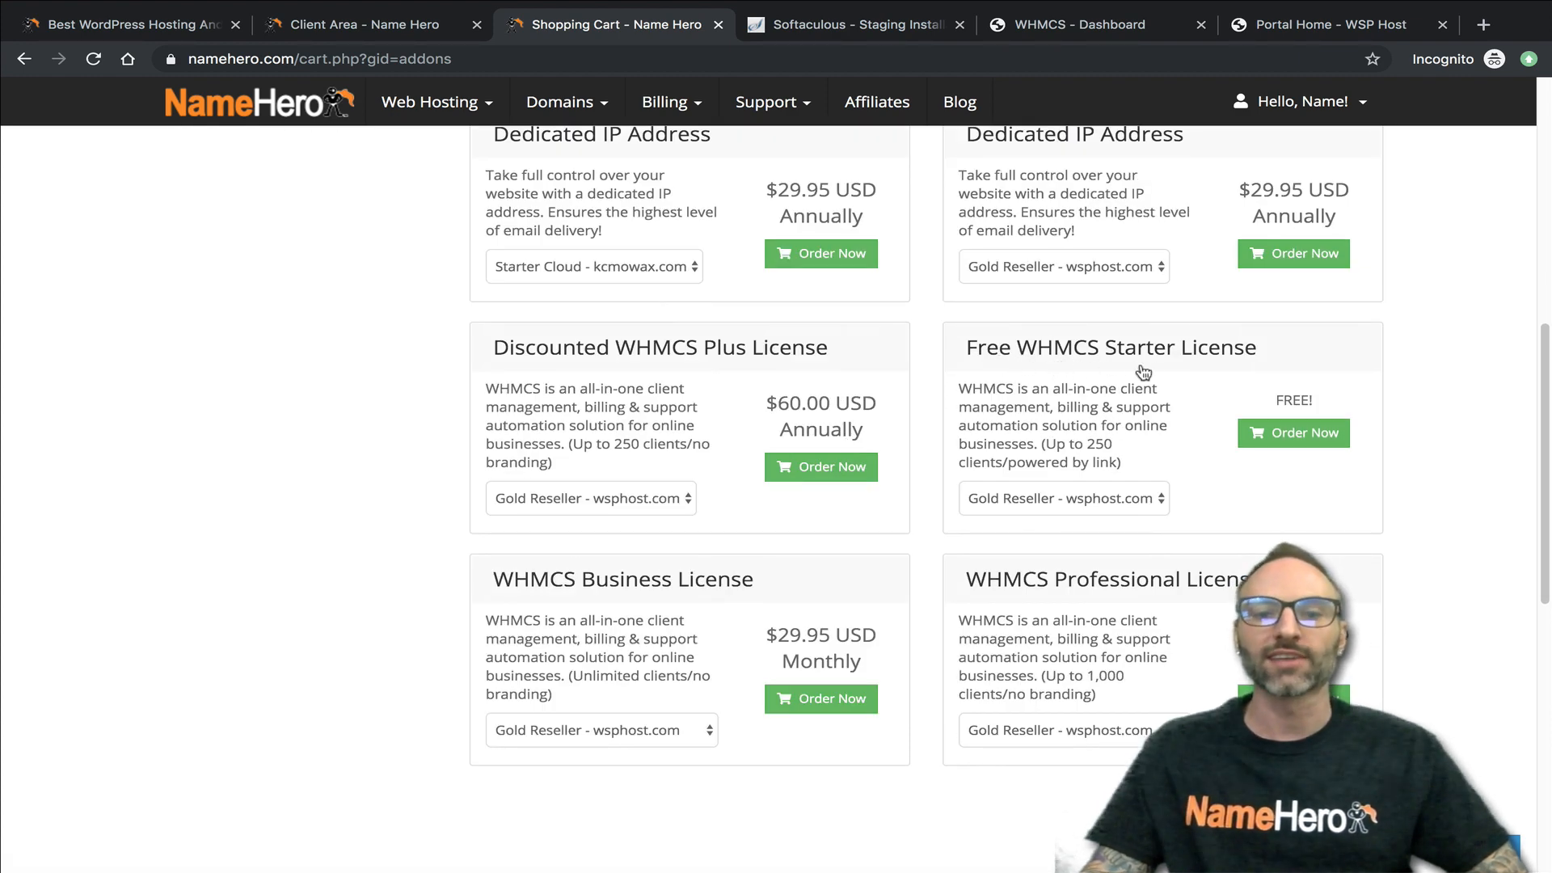
- Compare the prices and client limits of the WHMCS licenses offered among the product addons
scroll(908, 450, "up", 1)
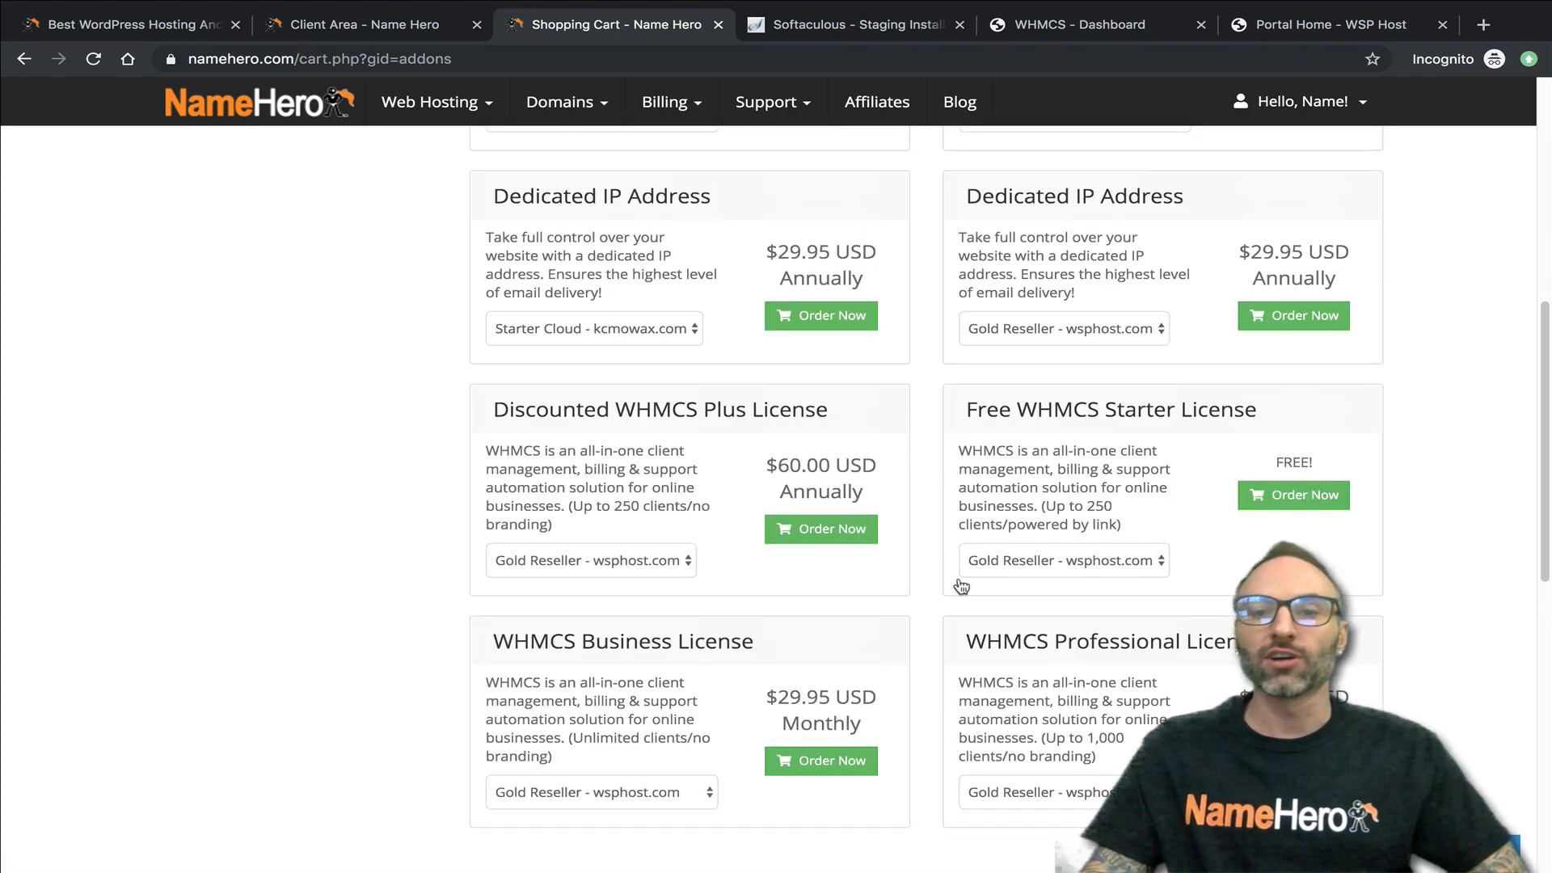
scroll(769, 396, "up", 6)
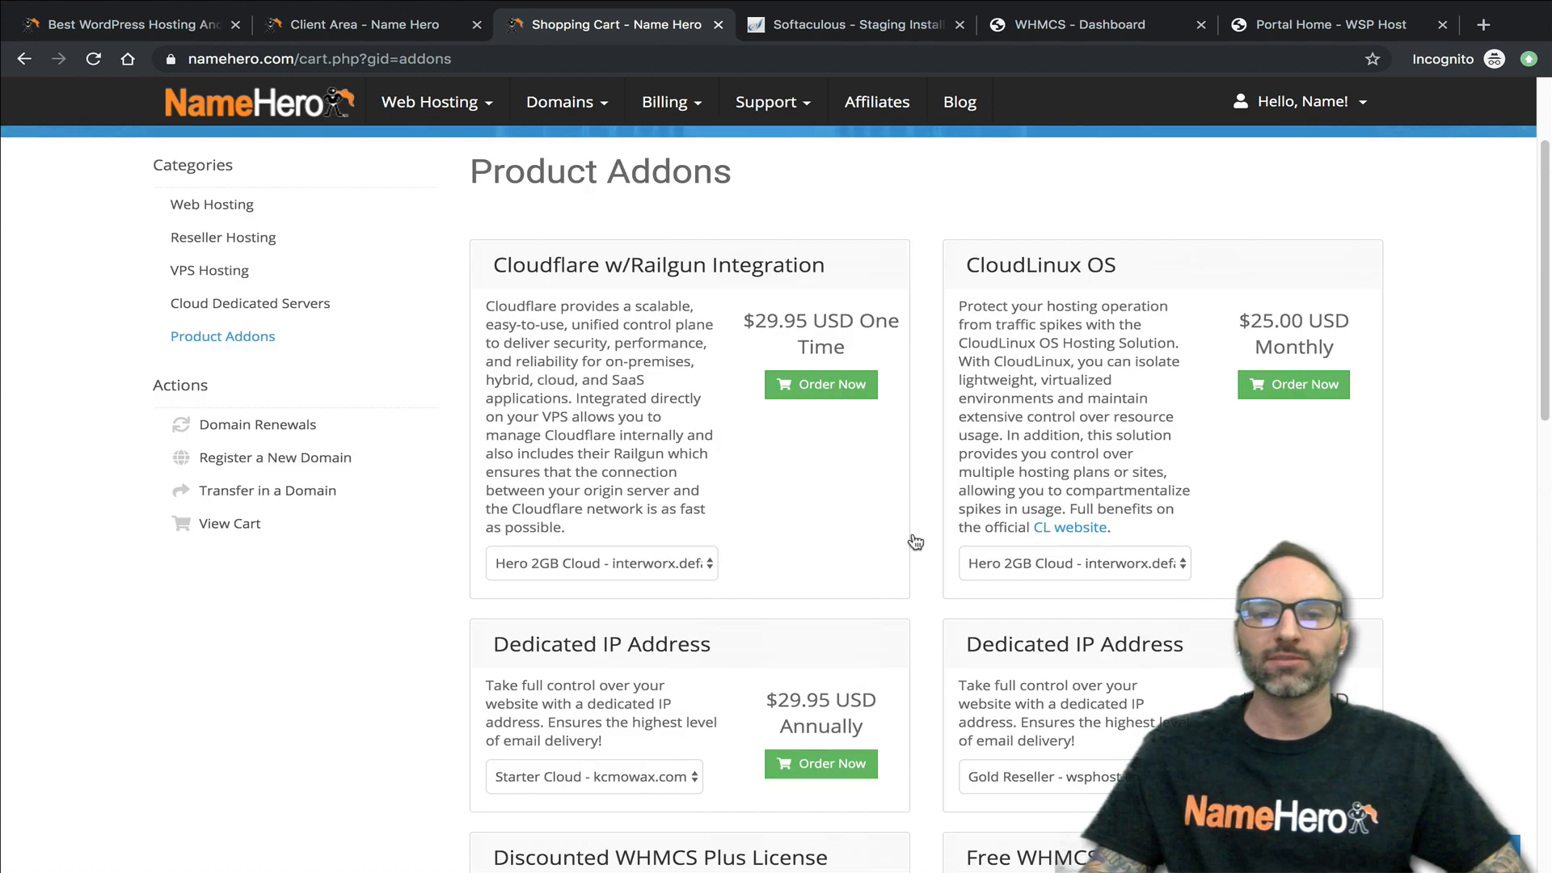
scroll(931, 552, "down", 7)
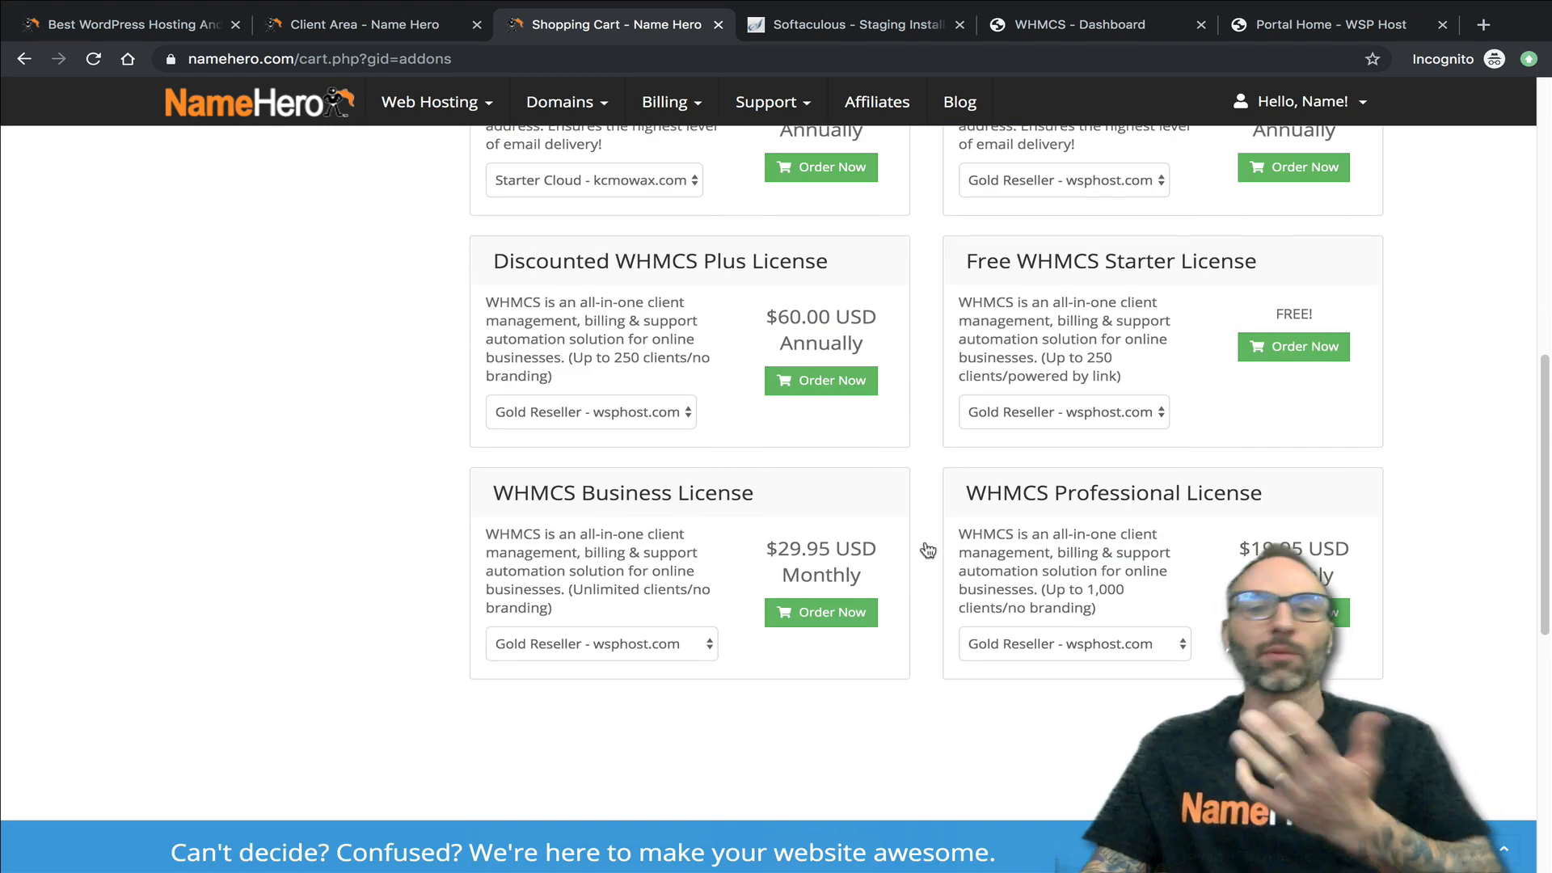
scroll(850, 499, "up", 7)
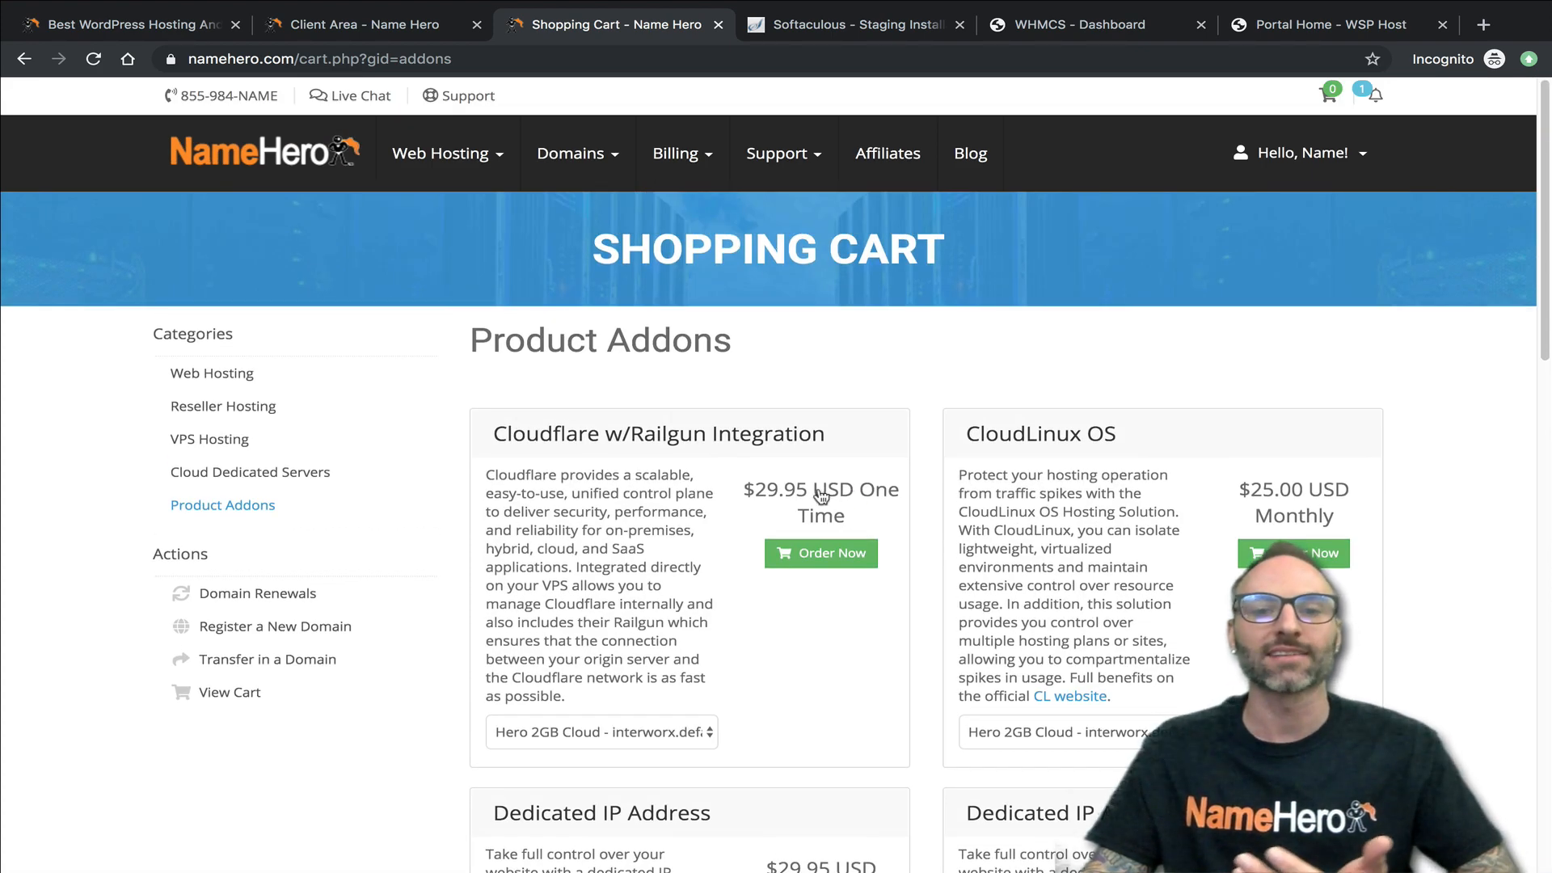
scroll(791, 497, "down", 1)
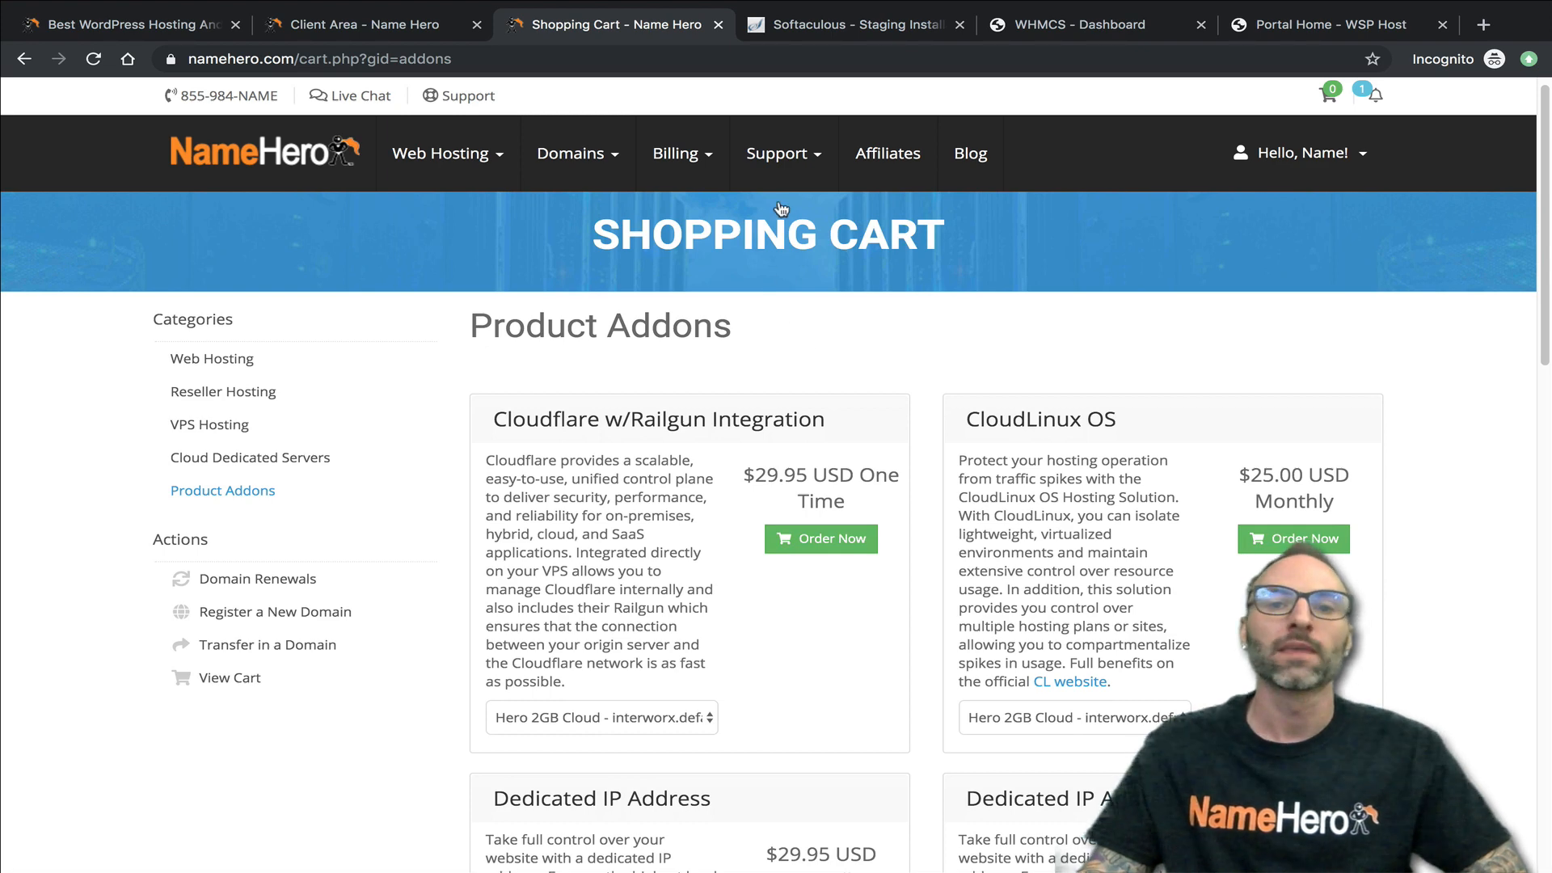
- Start a Technical Support ticket in the Name Hero client area and open the WHMCS Support Desk link it lists
left_click(812, 154)
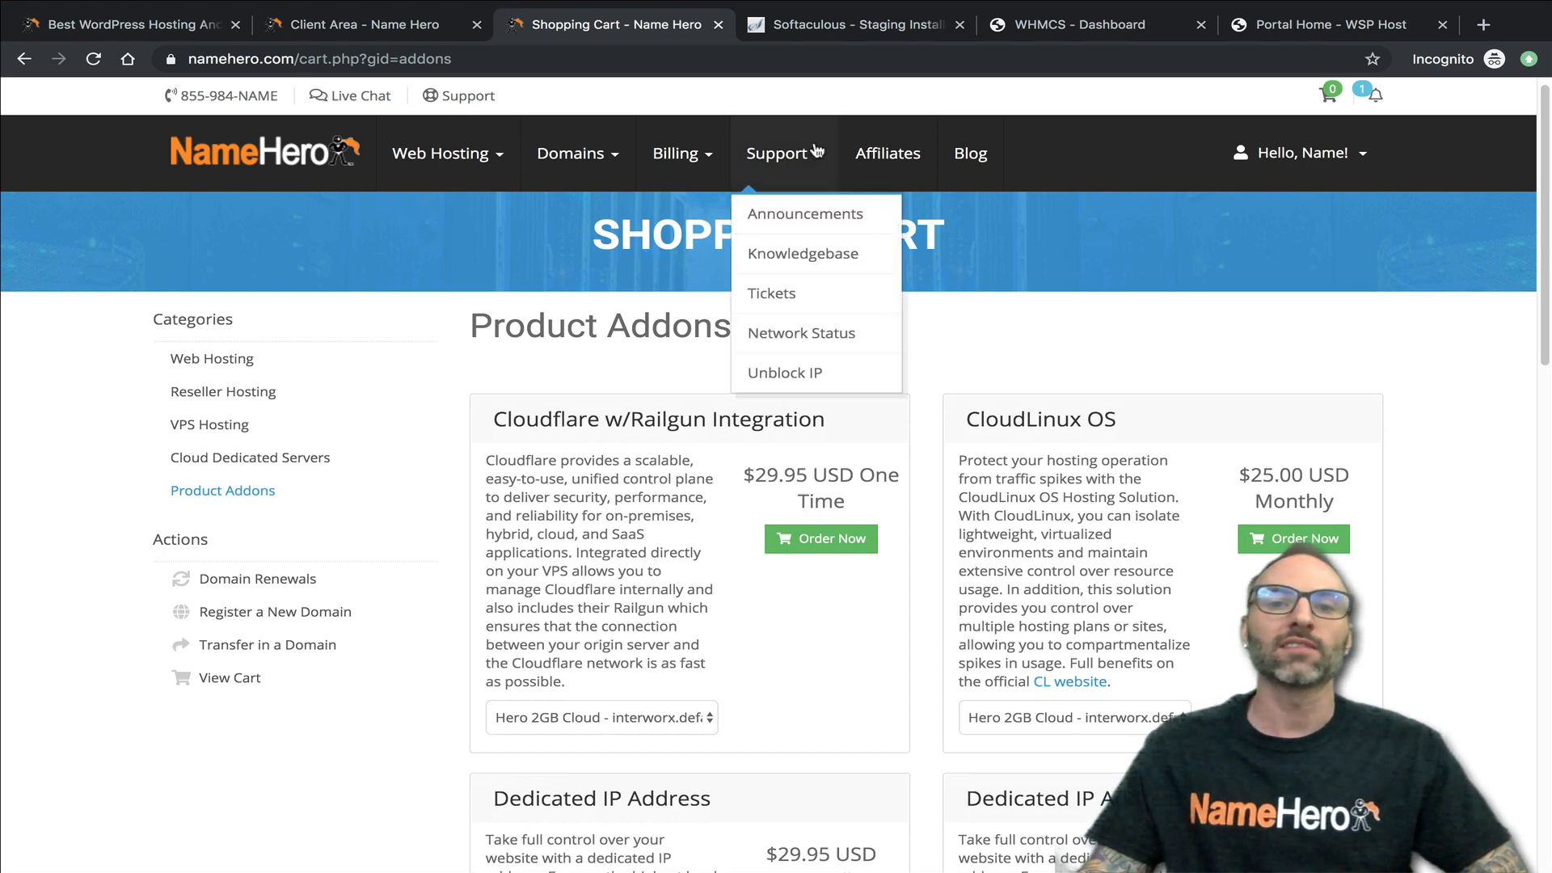
left_click(777, 295)
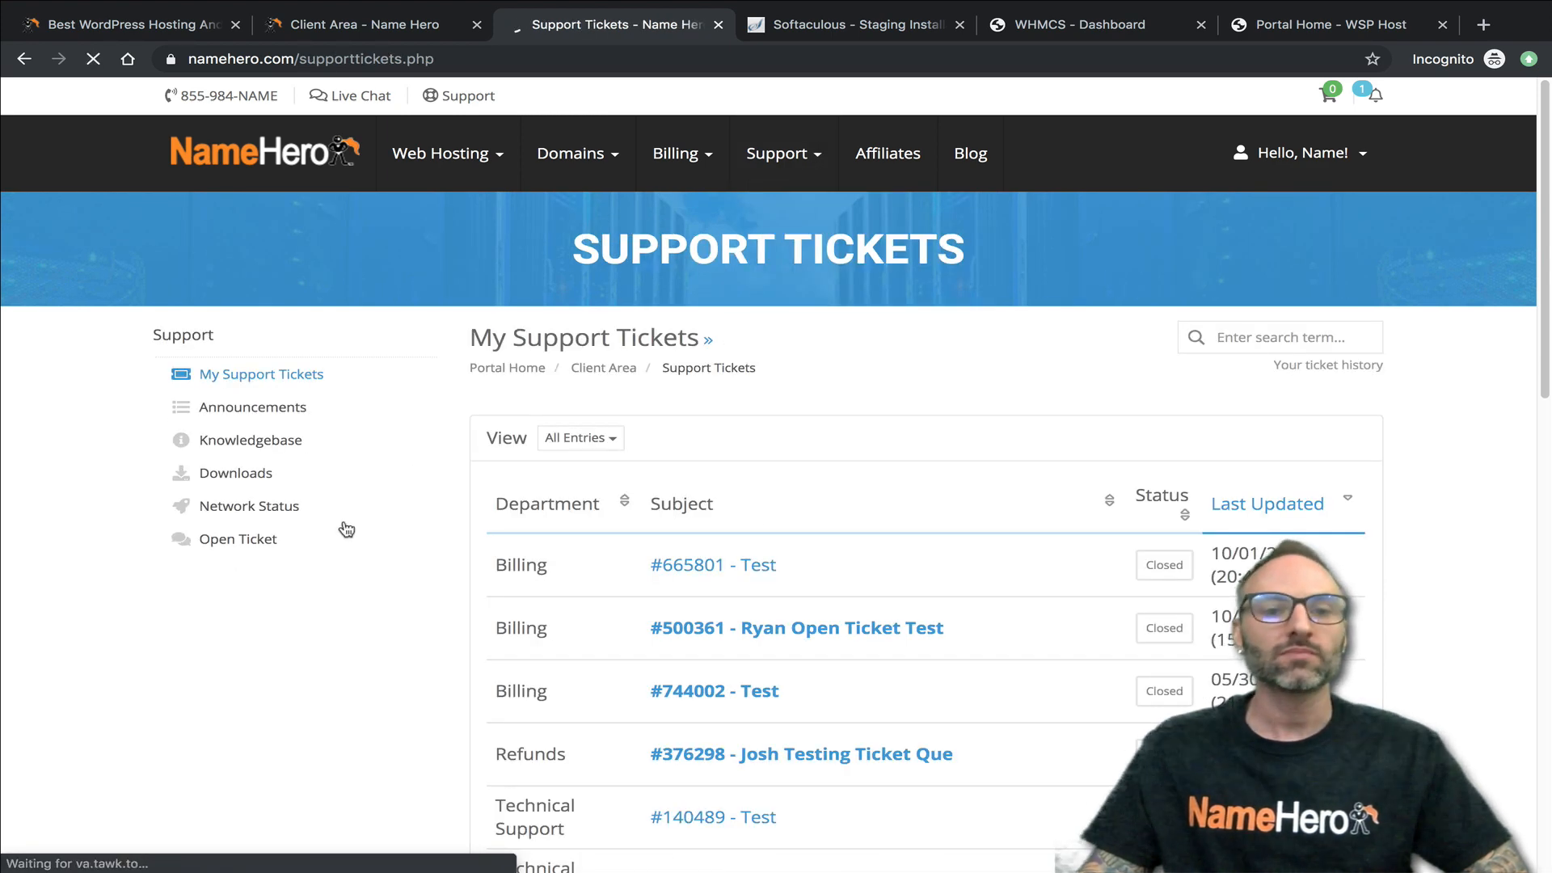
left_click(291, 539)
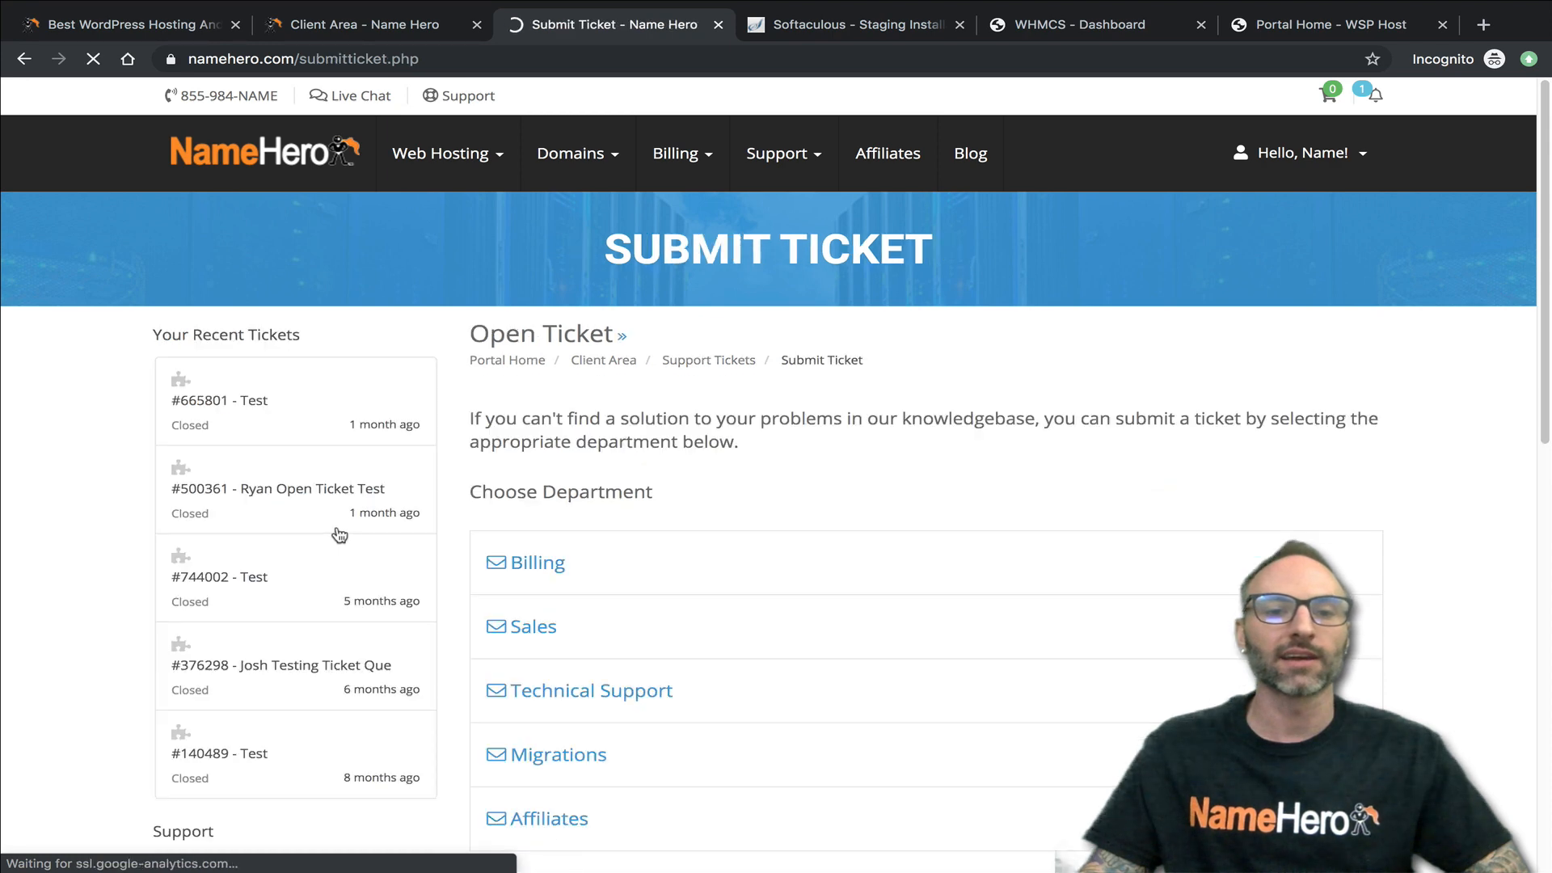
left_click(597, 693)
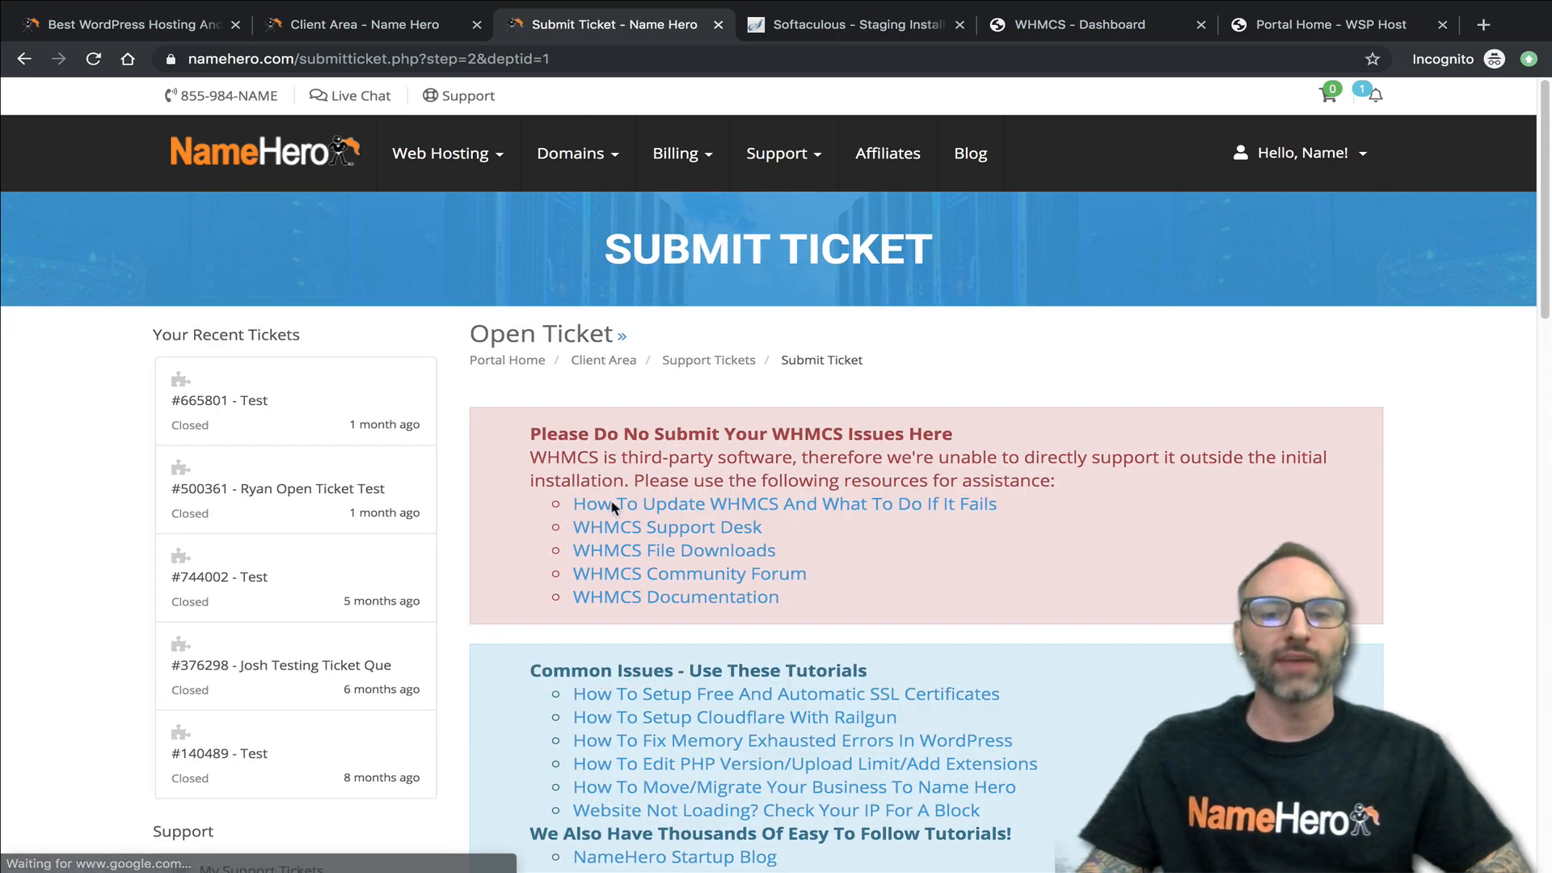
left_click_drag(768, 535, 577, 525)
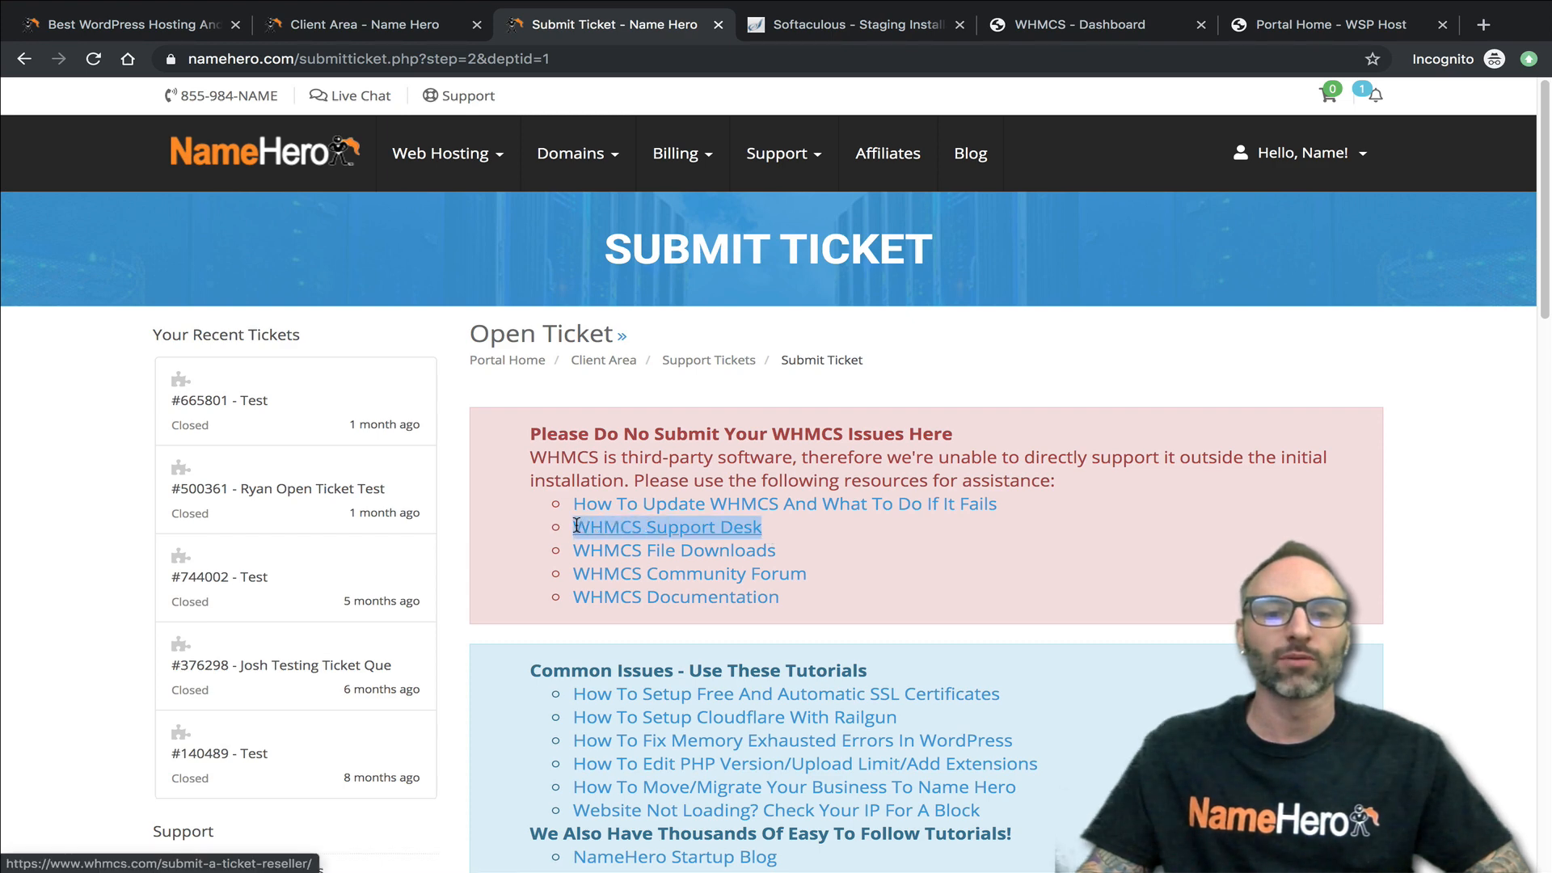
left_click(629, 527)
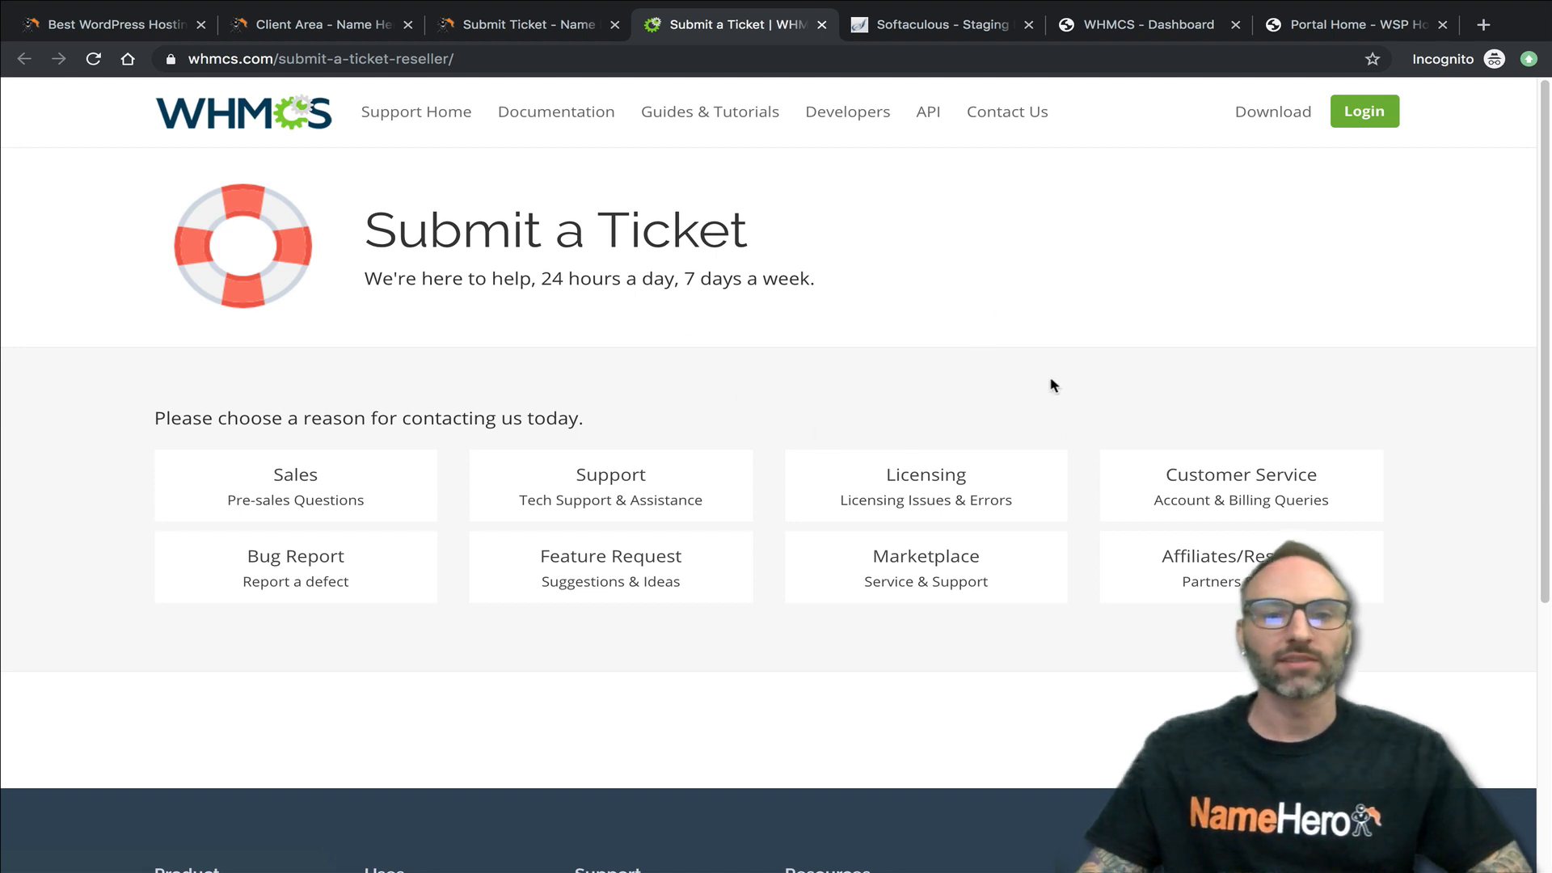
- Try to submit a WHMCS support ticket with Licensing as the contact reason, and return to the list of reasons
left_click(988, 486)
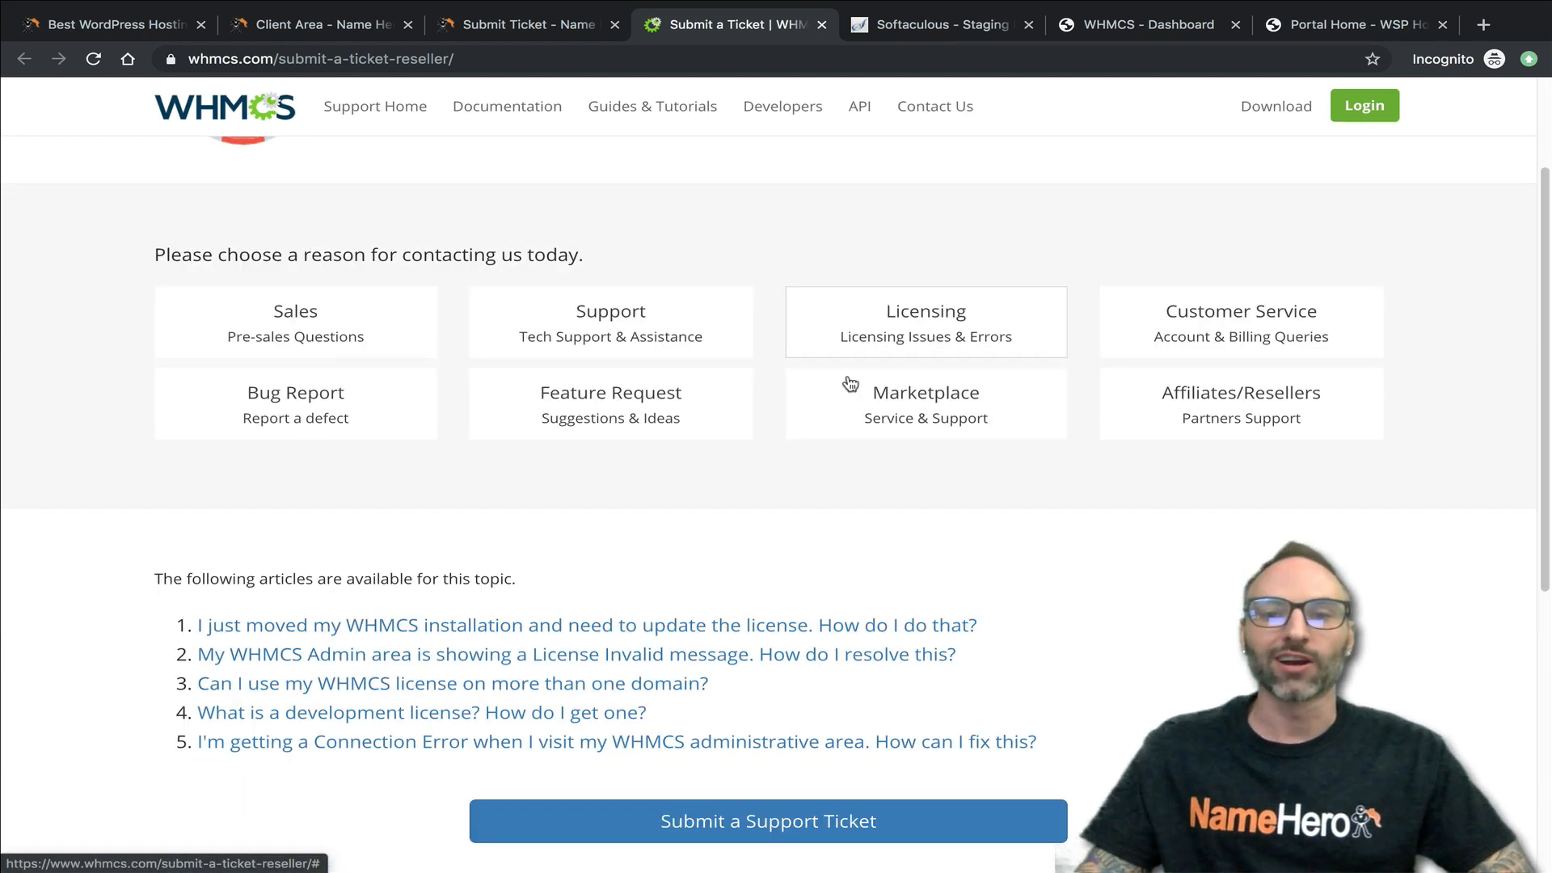
left_click(799, 814)
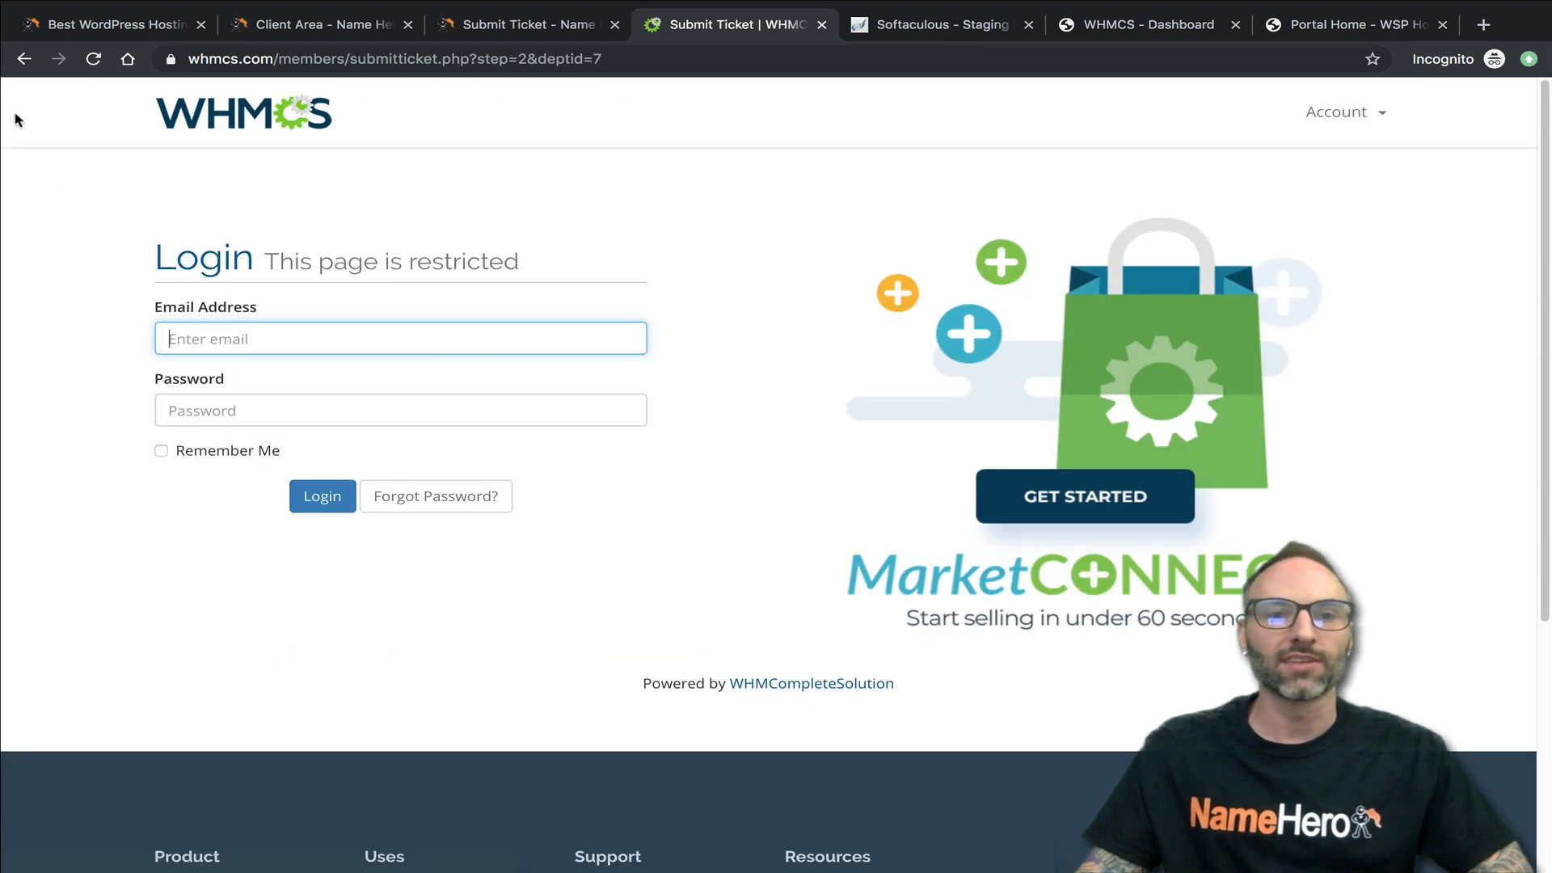
left_click(25, 58)
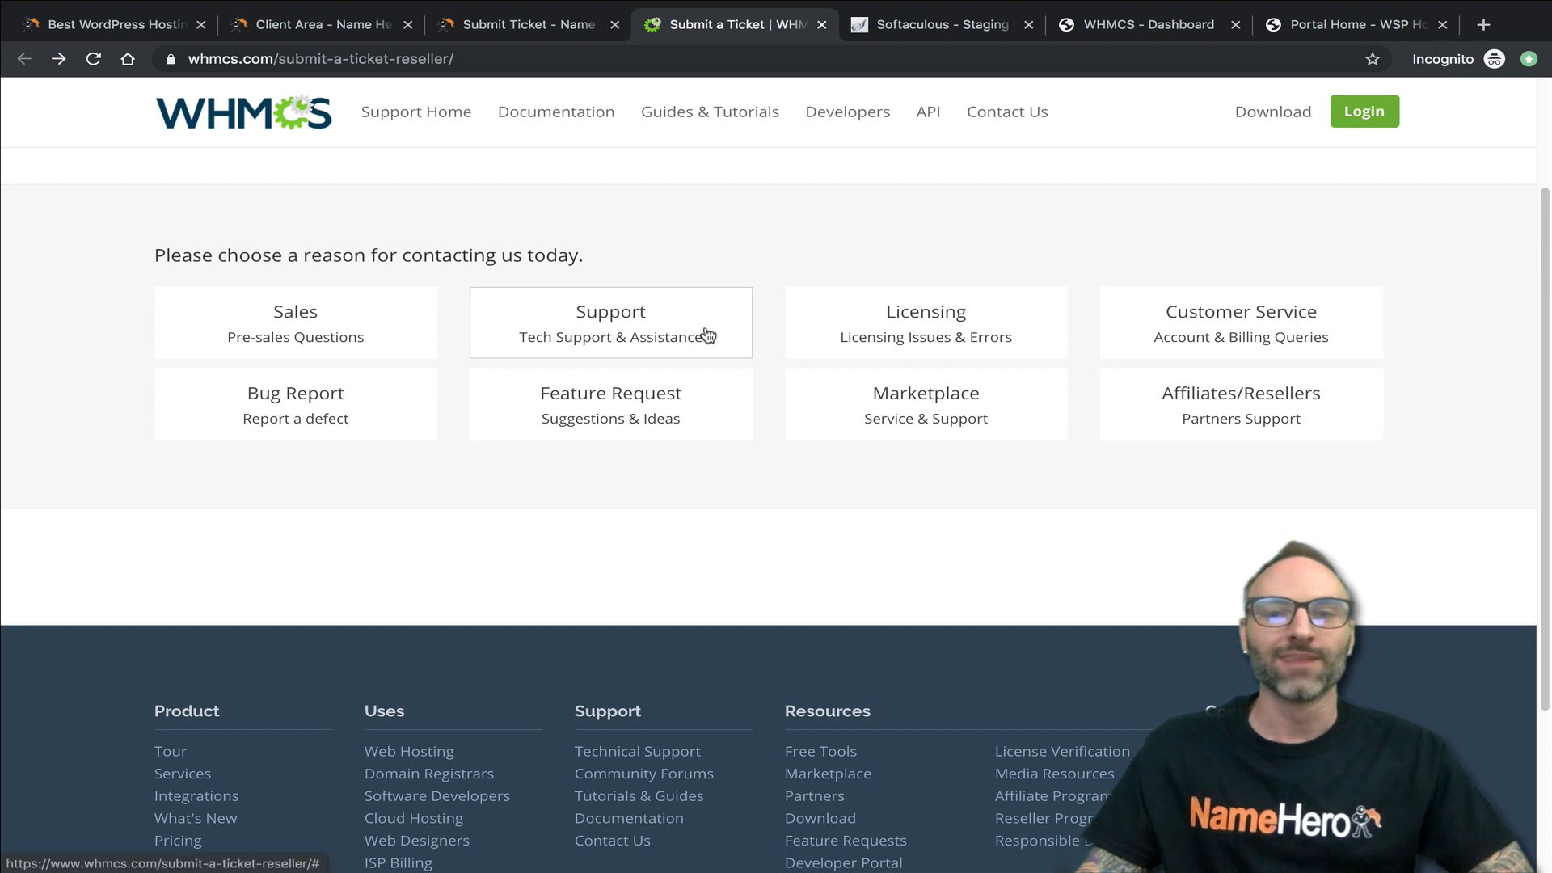
- Open the WHMCS ticket form with Support as the contact reason and Other as the topic
left_click(643, 342)
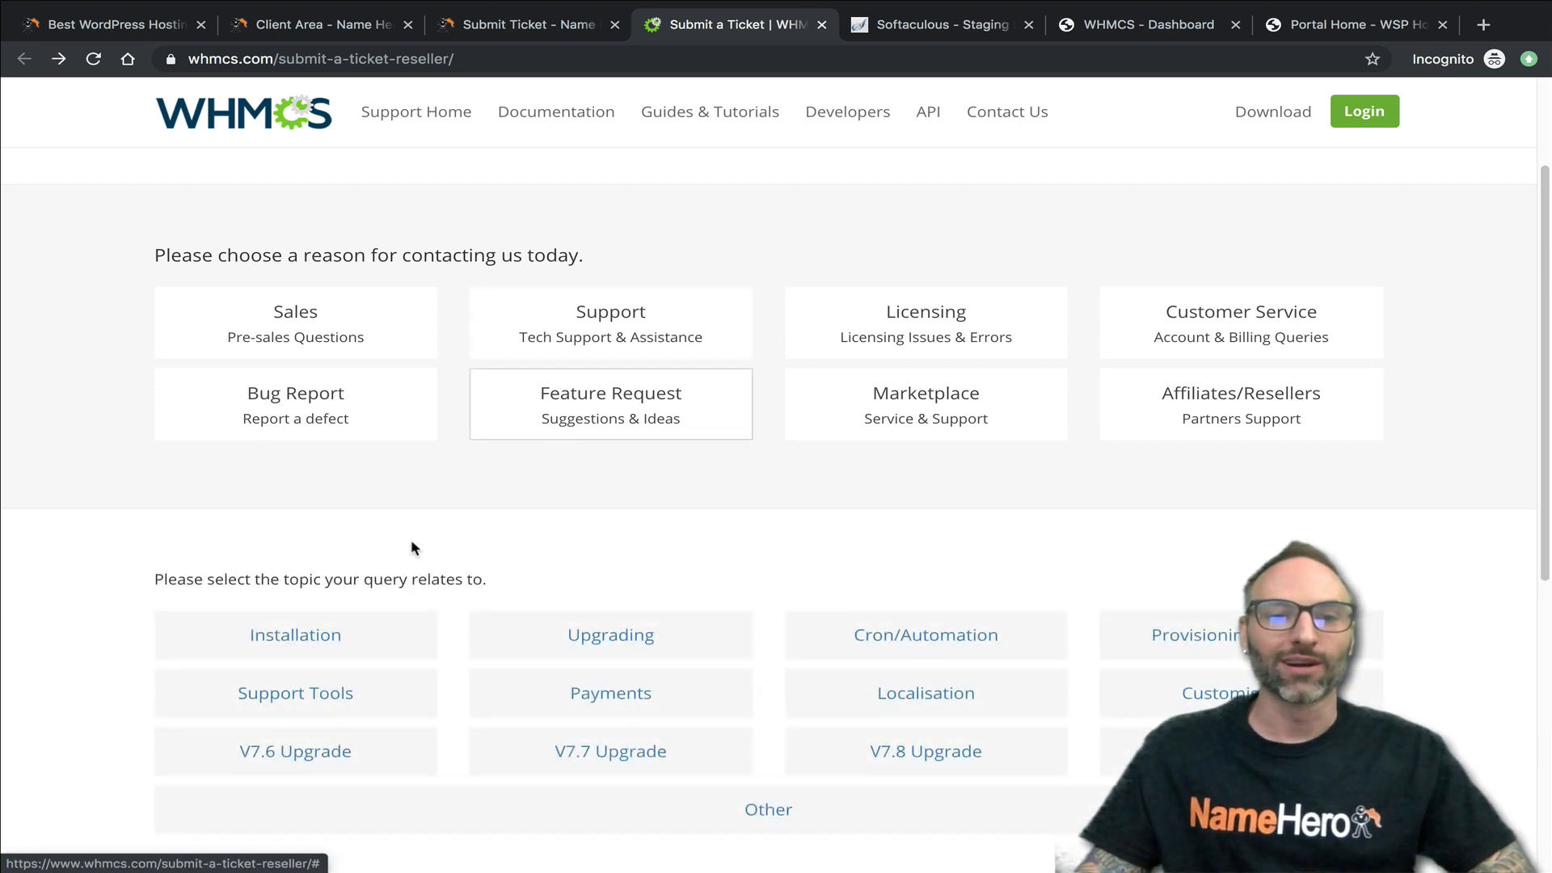
left_click(739, 811)
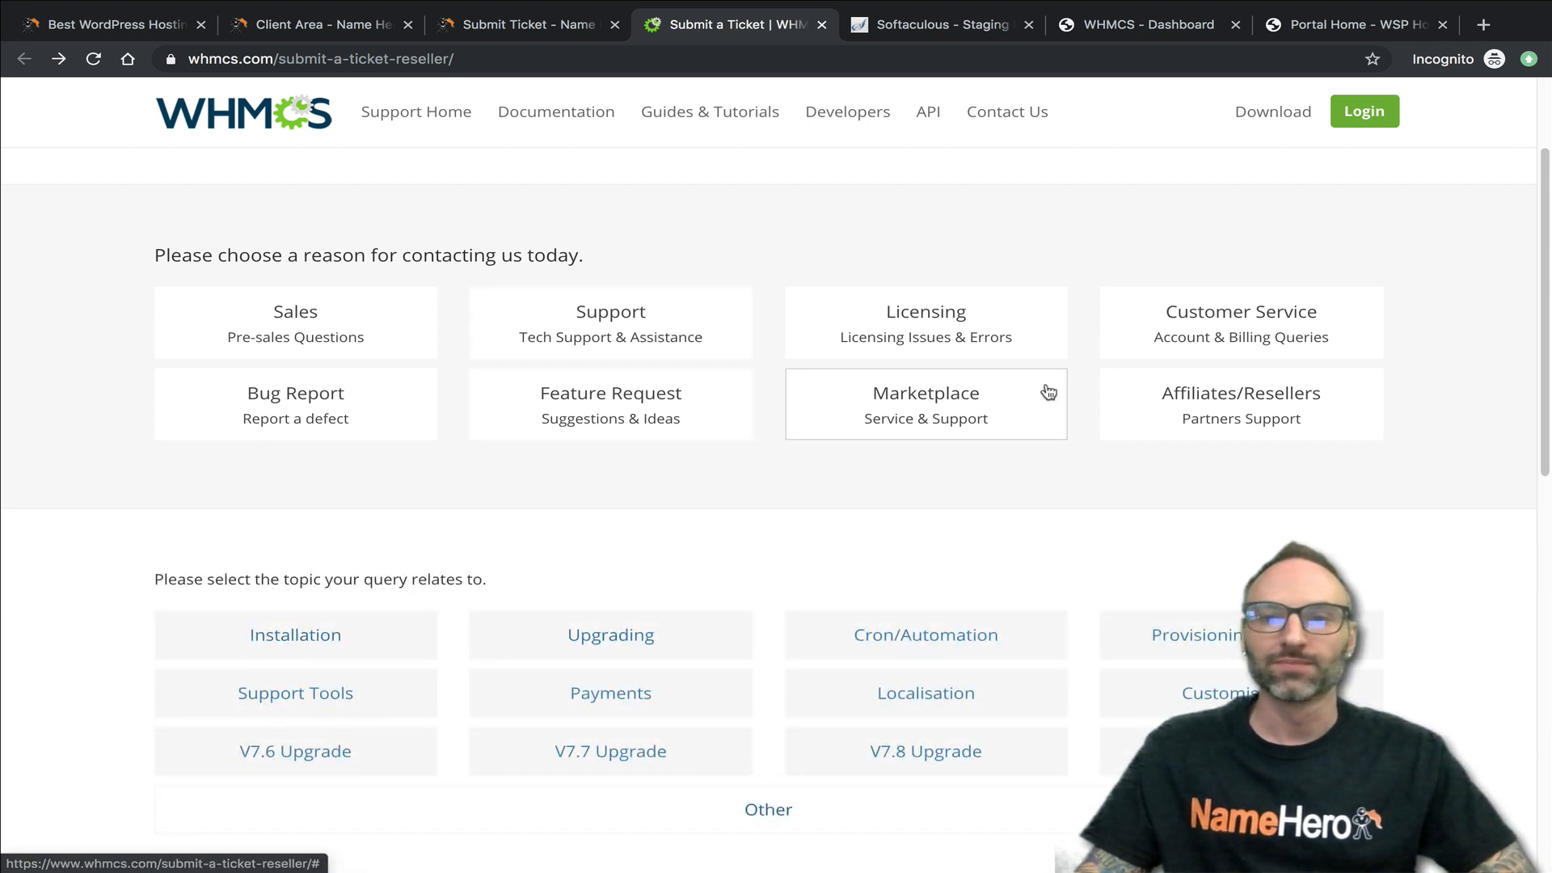
scroll(838, 564, "down", 1)
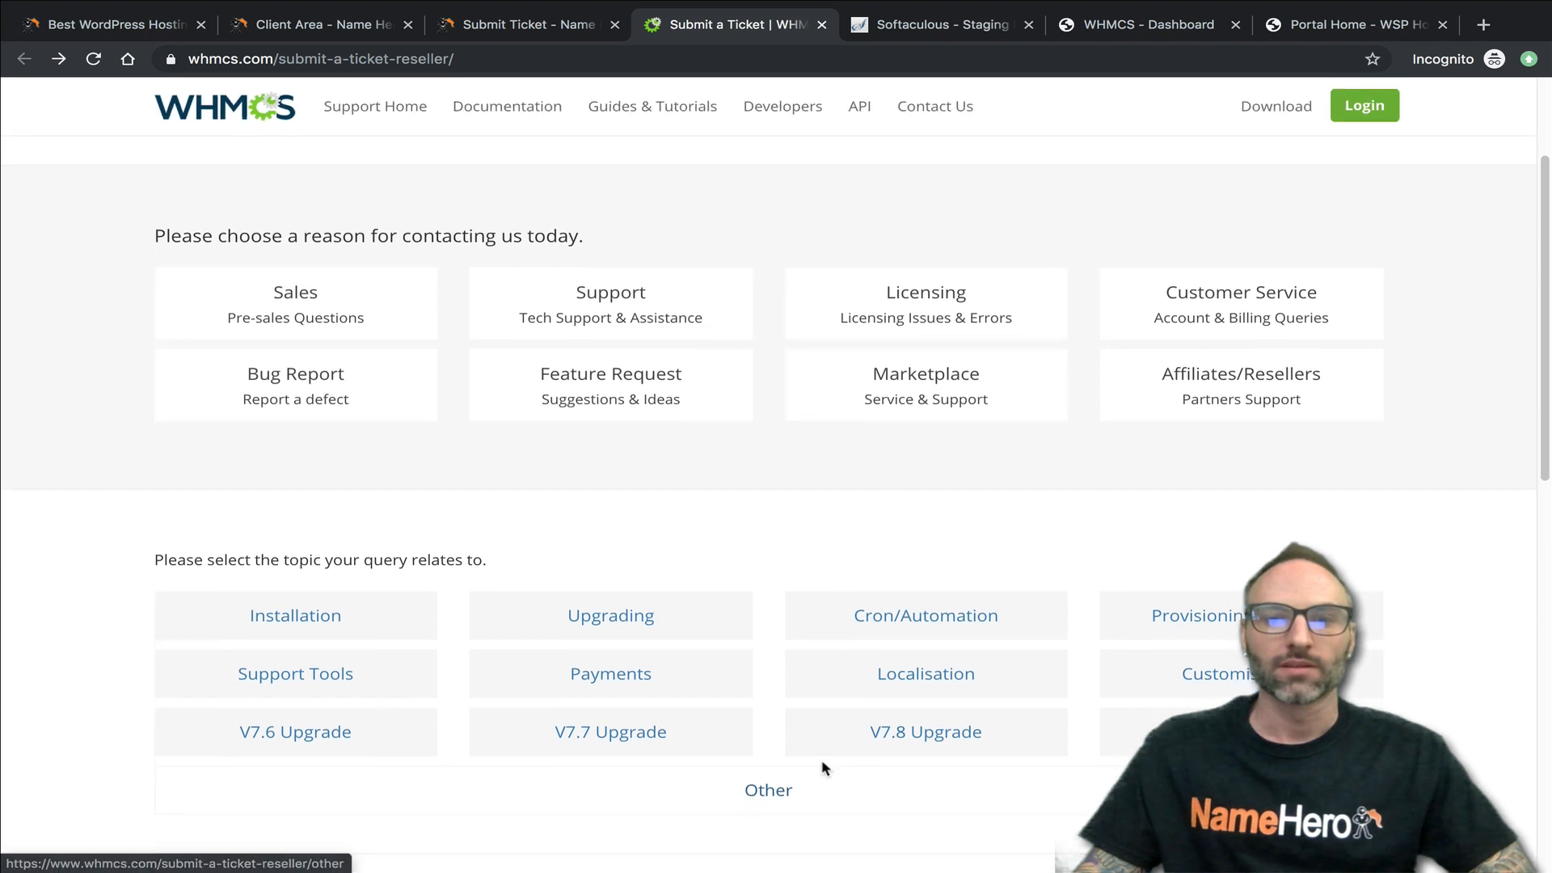
scroll(912, 690, "down", 5)
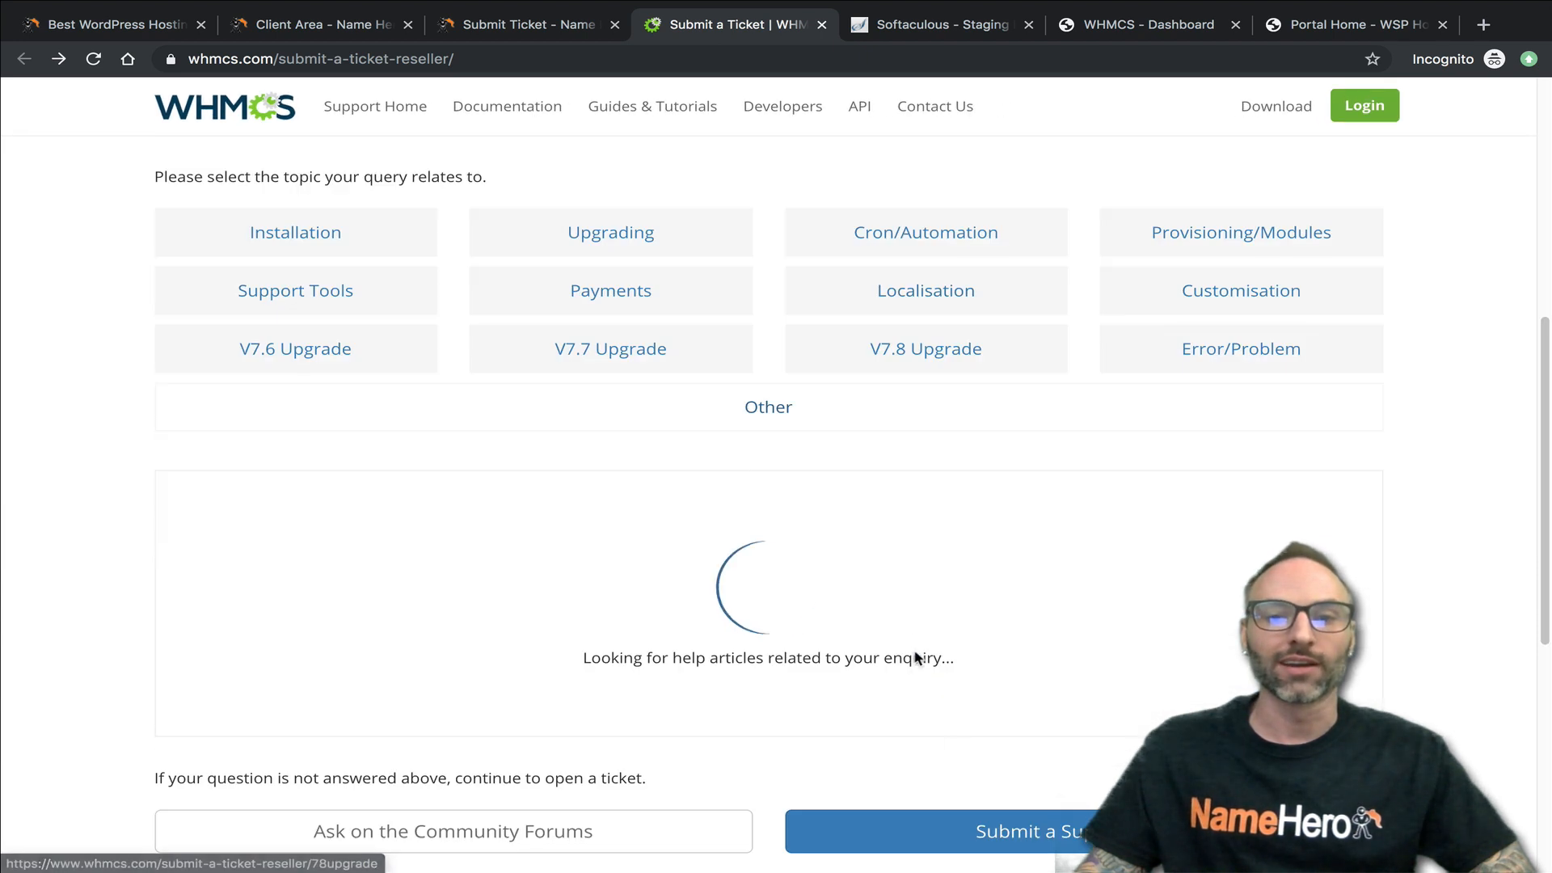
scroll(1023, 575, "down", 1)
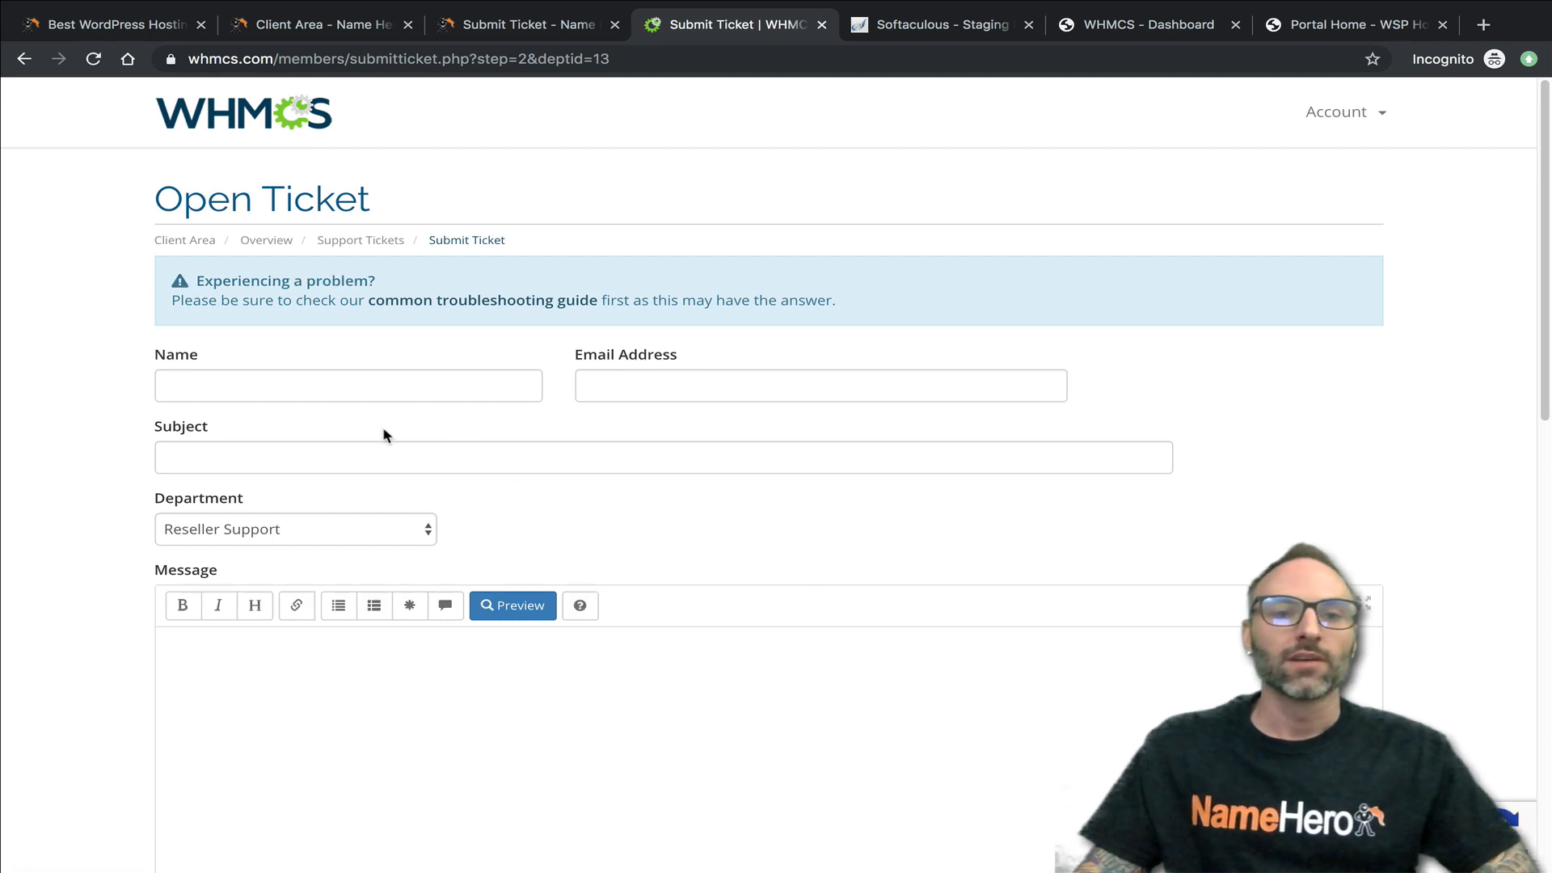
- Fill in the requester's name and e-mail address, and set the ticket subject to "WHMCS Dev License"
left_click(209, 382)
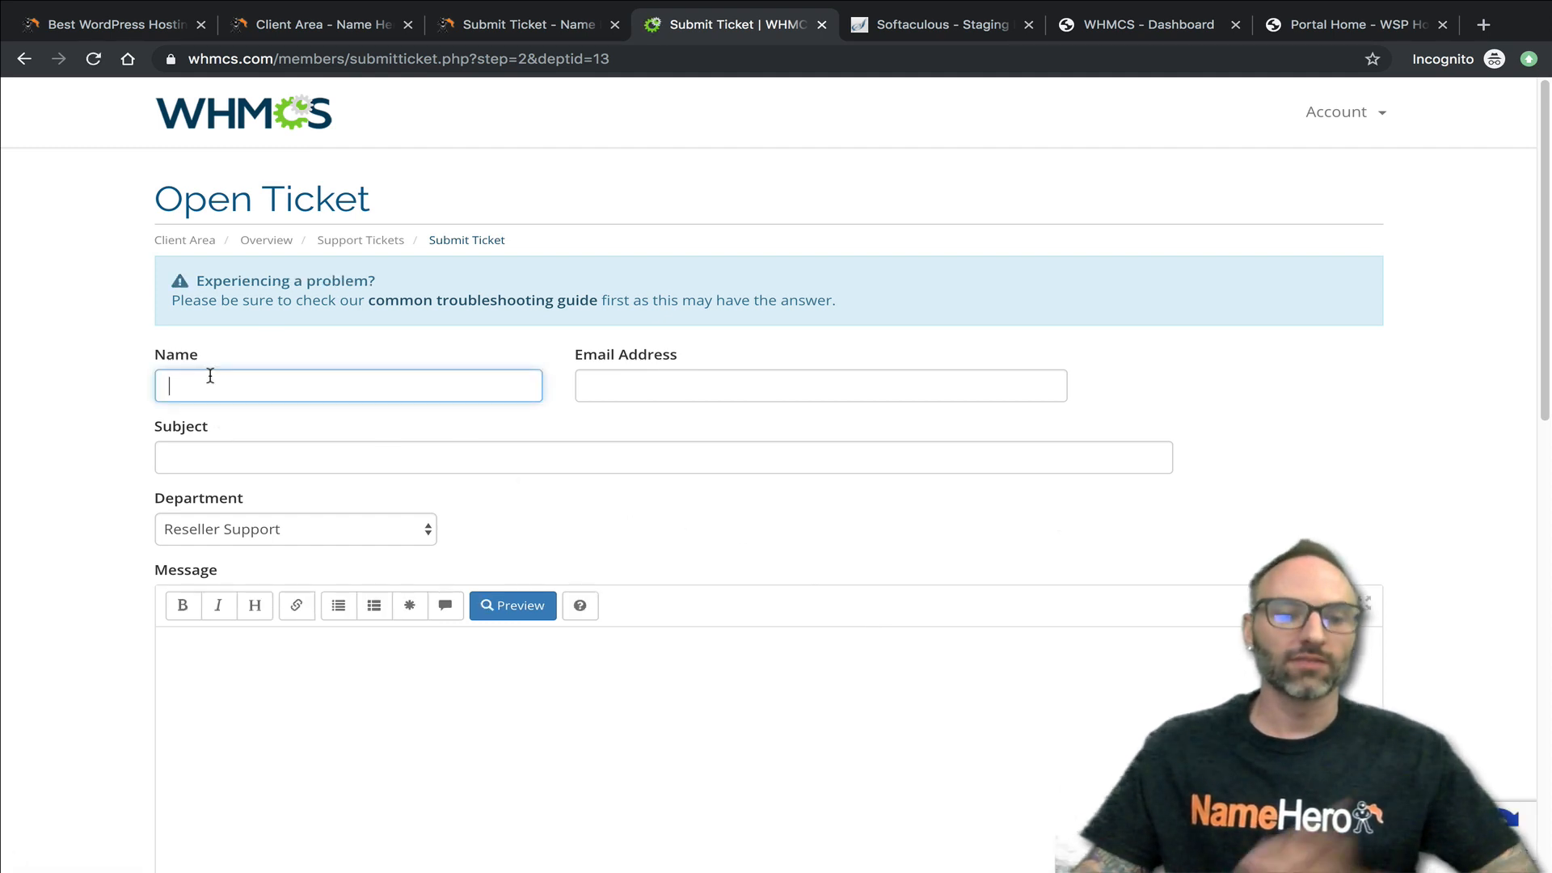
type("Ryan gray")
key("Tab")
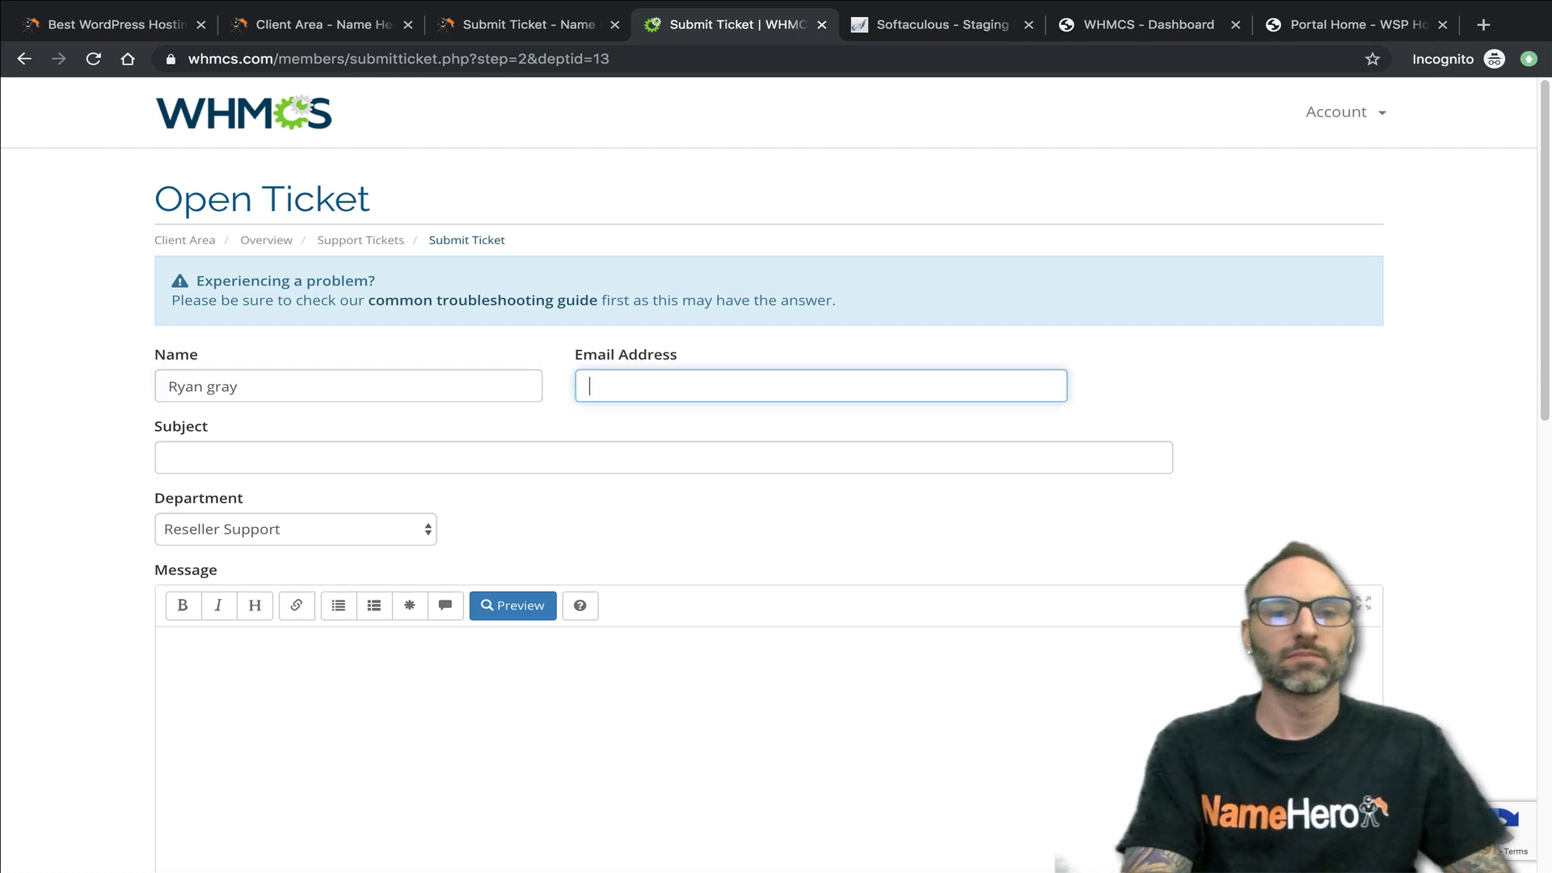
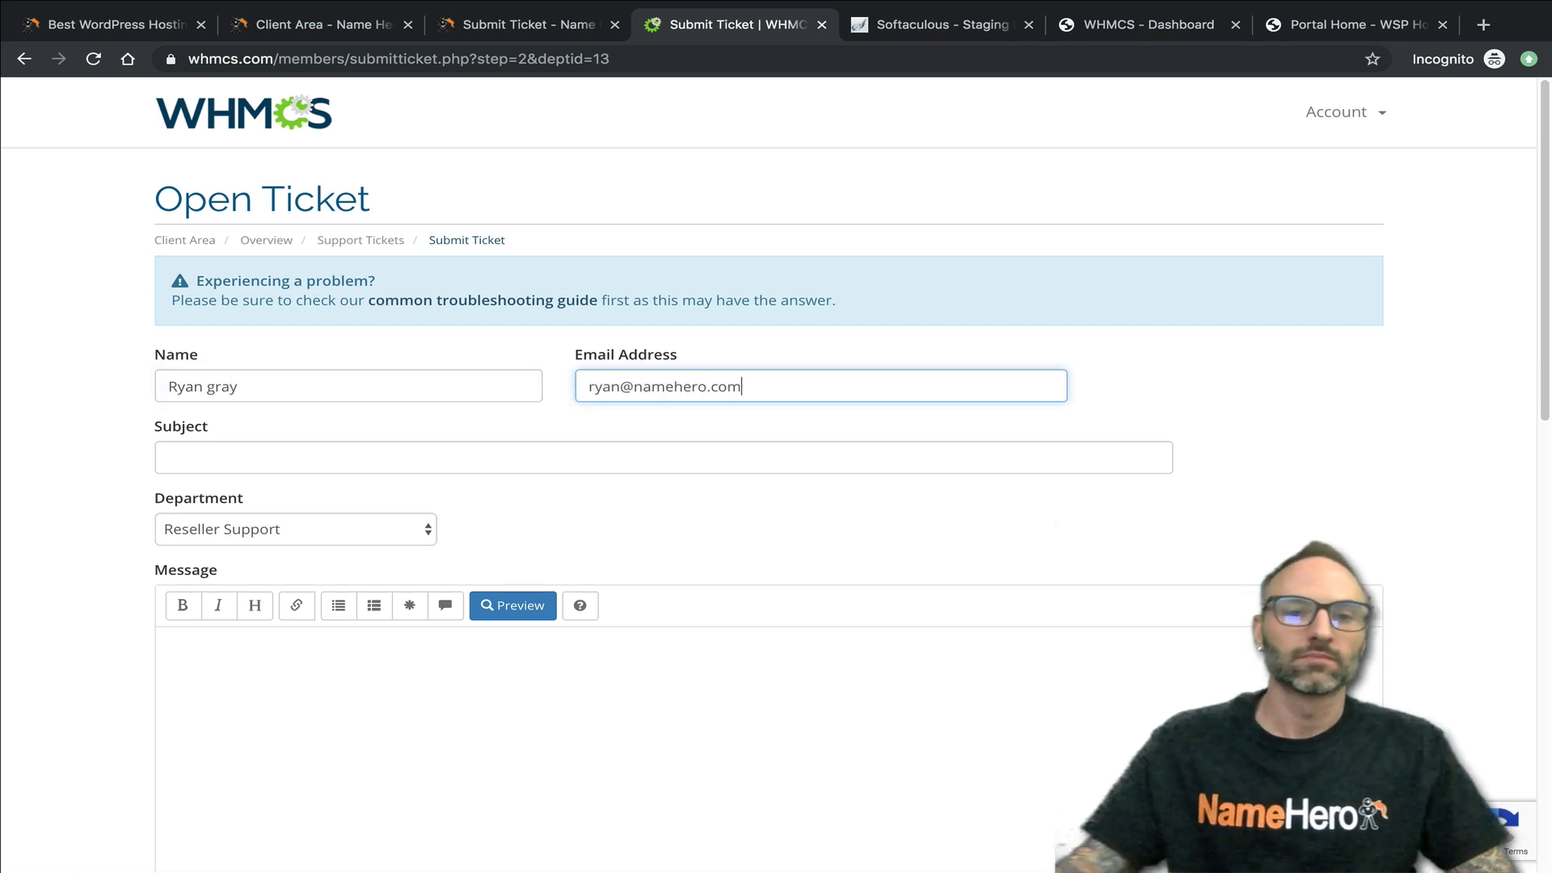
left_click(174, 458)
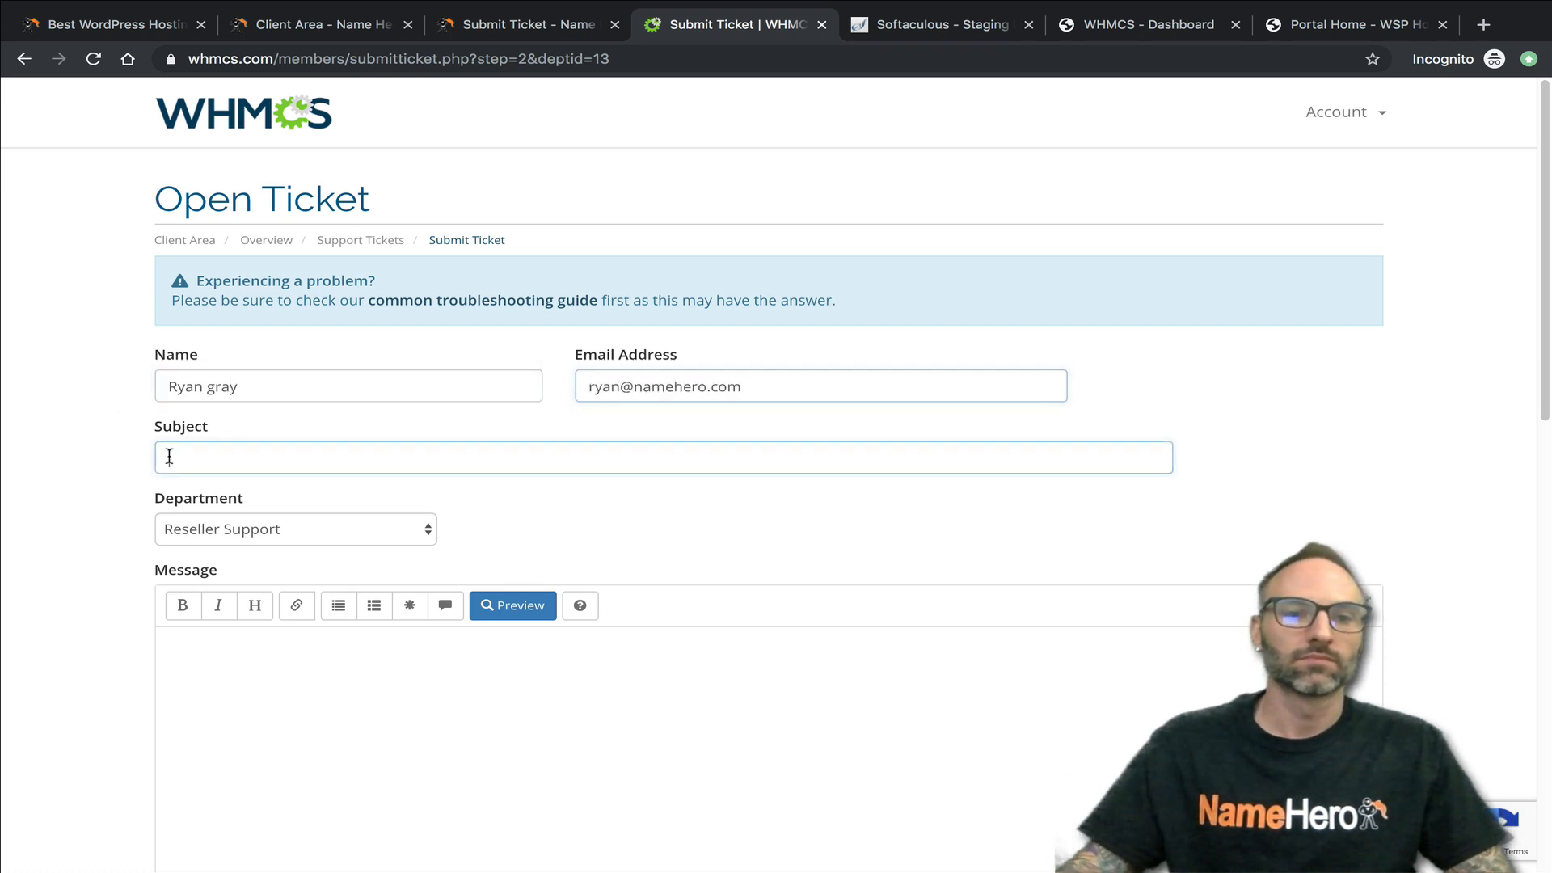
type("WHMCS Dev License")
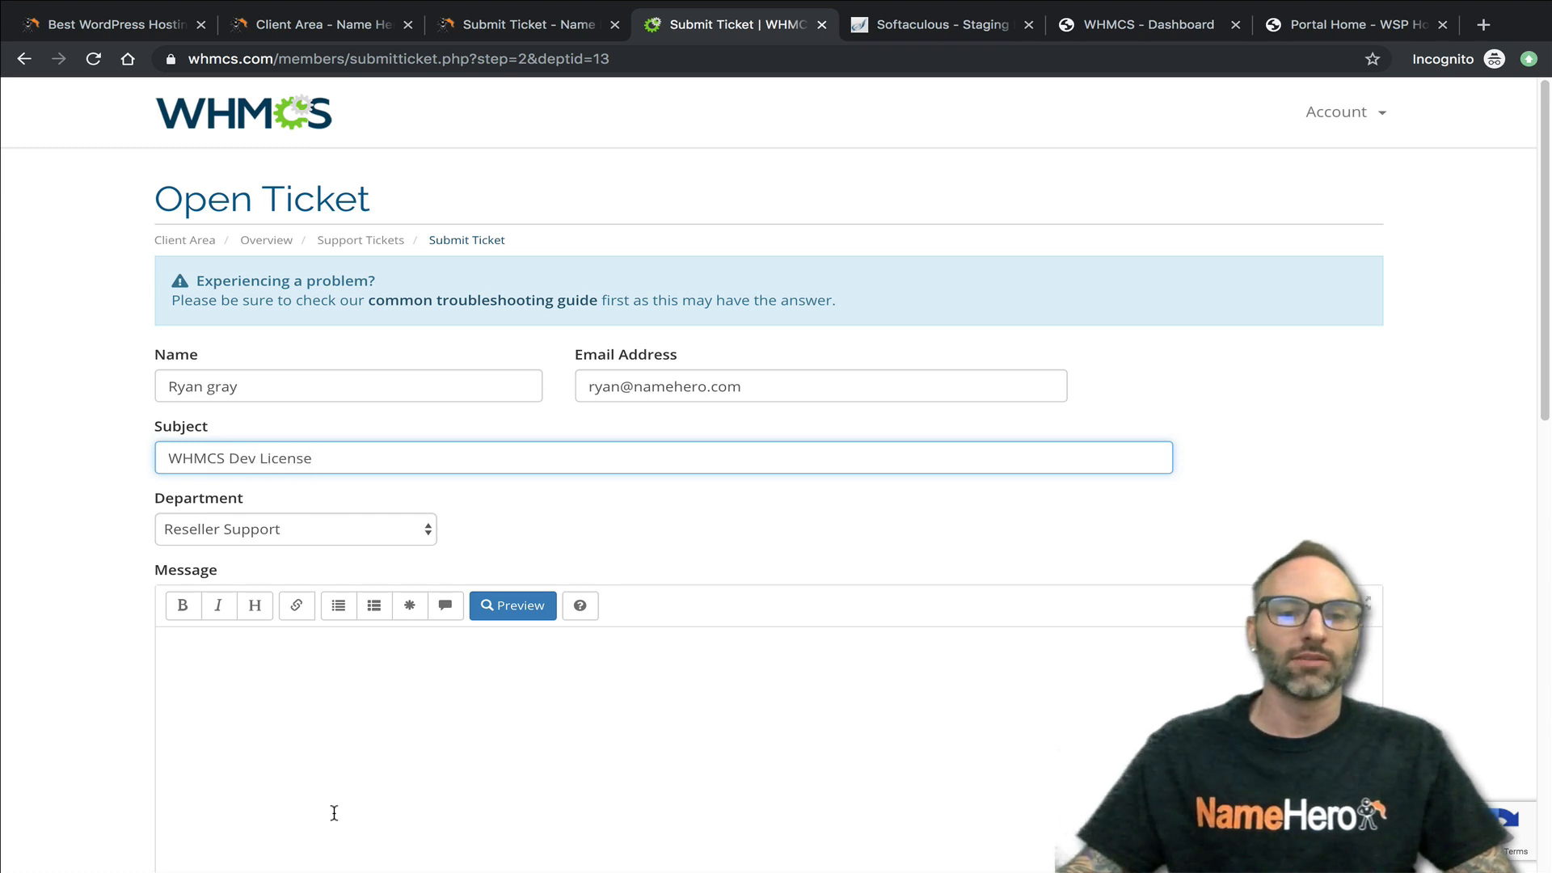
- Begin the ticket message with "Hi," and, after a blank line, "I have an active WHMCS license through NameHero ("
left_click(362, 736)
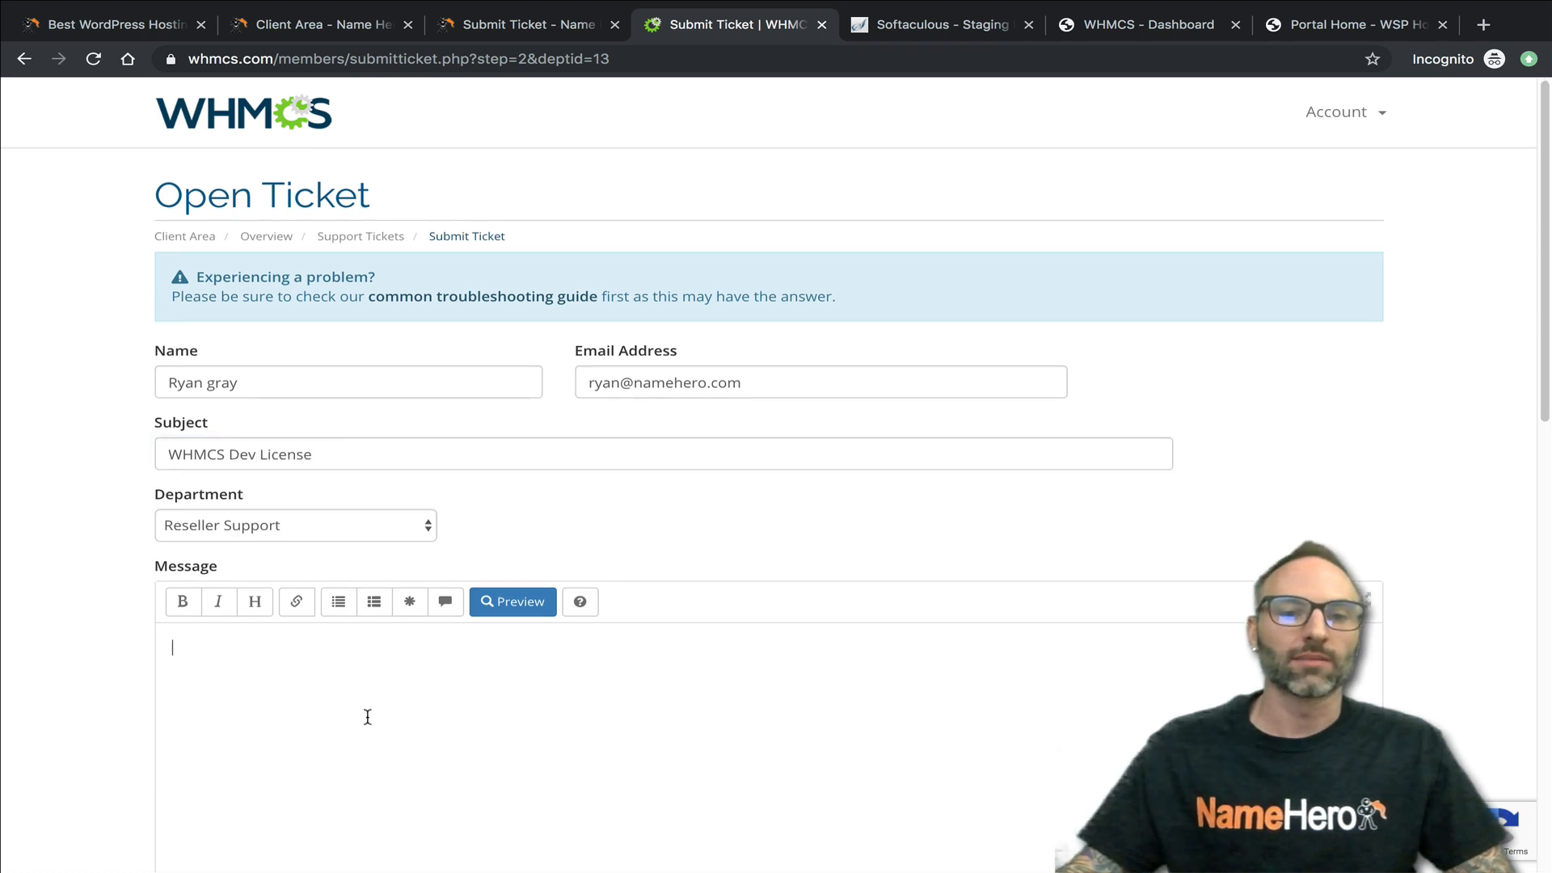
scroll(362, 735, "down", 2)
type("Hi,")
key("Return")
key("Return")
type("I")
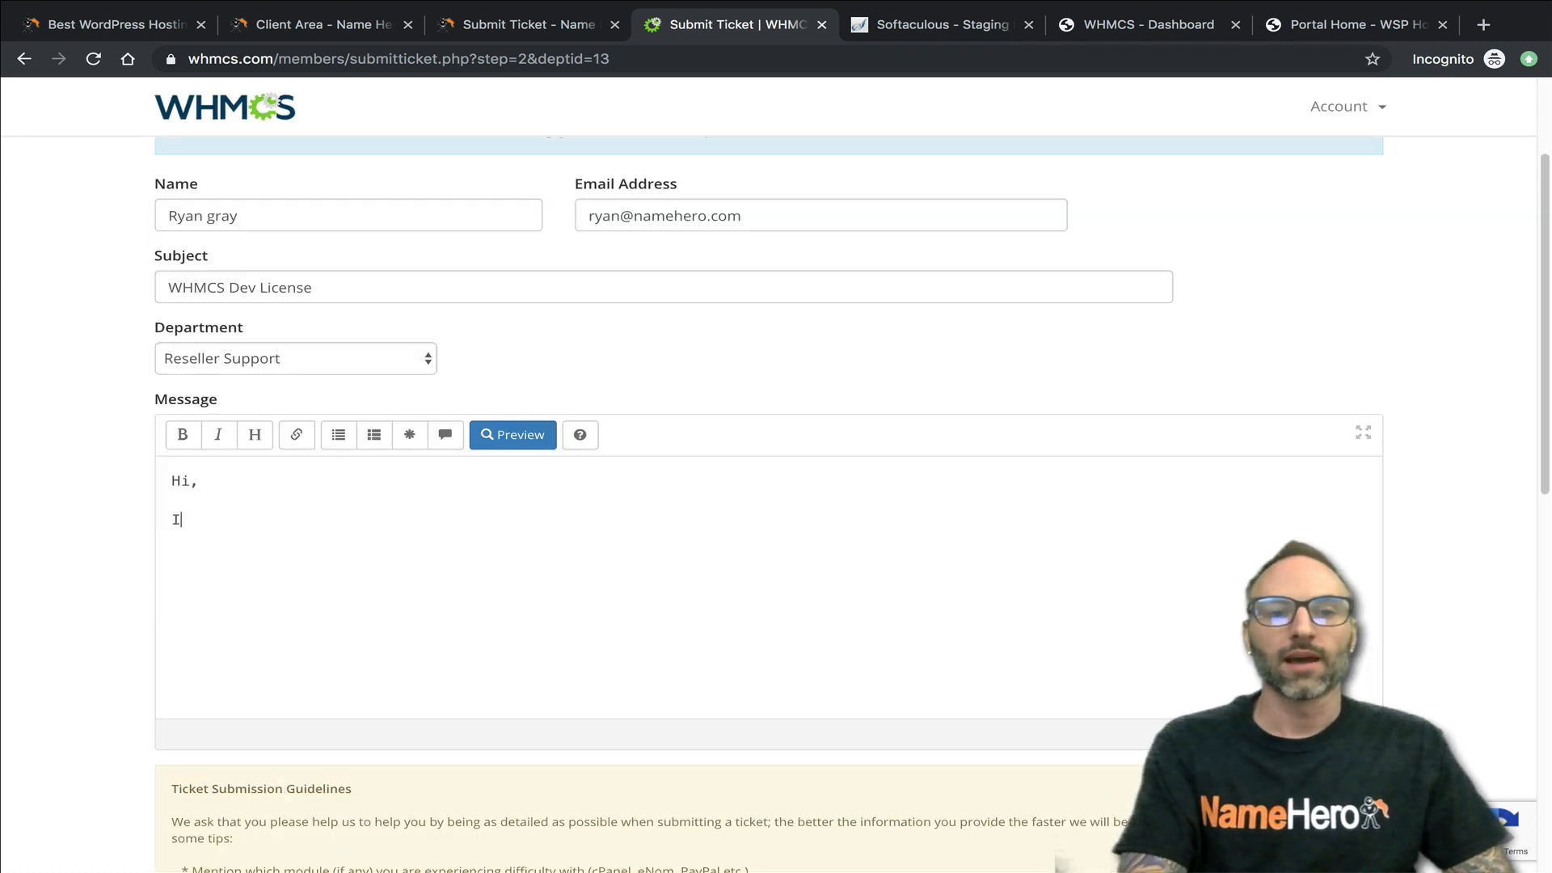
type(" have an active WHMCS")
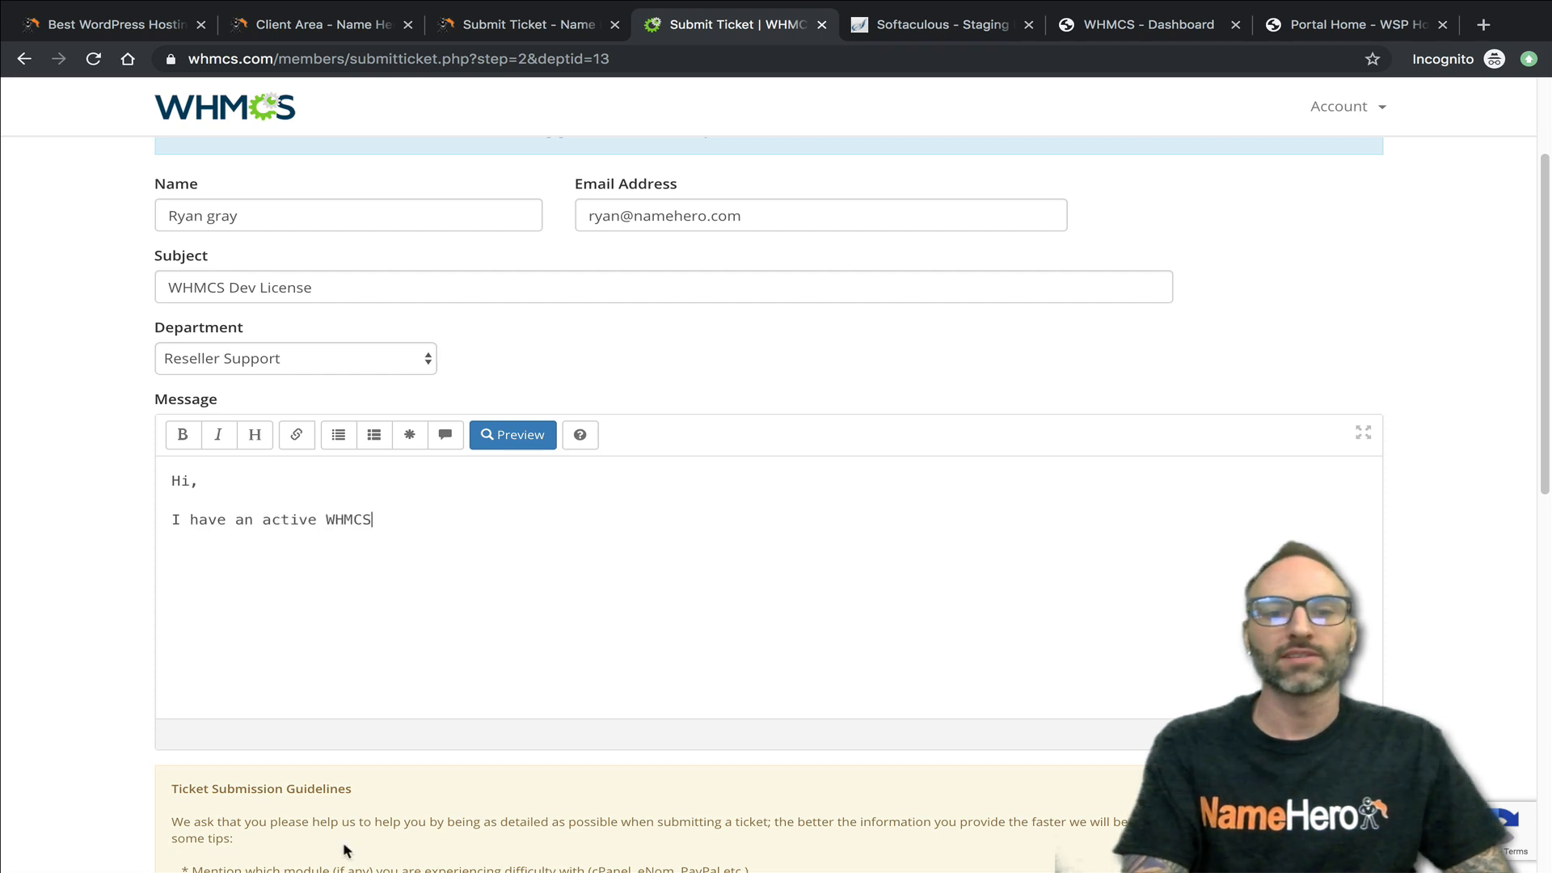
type(" license through Nam")
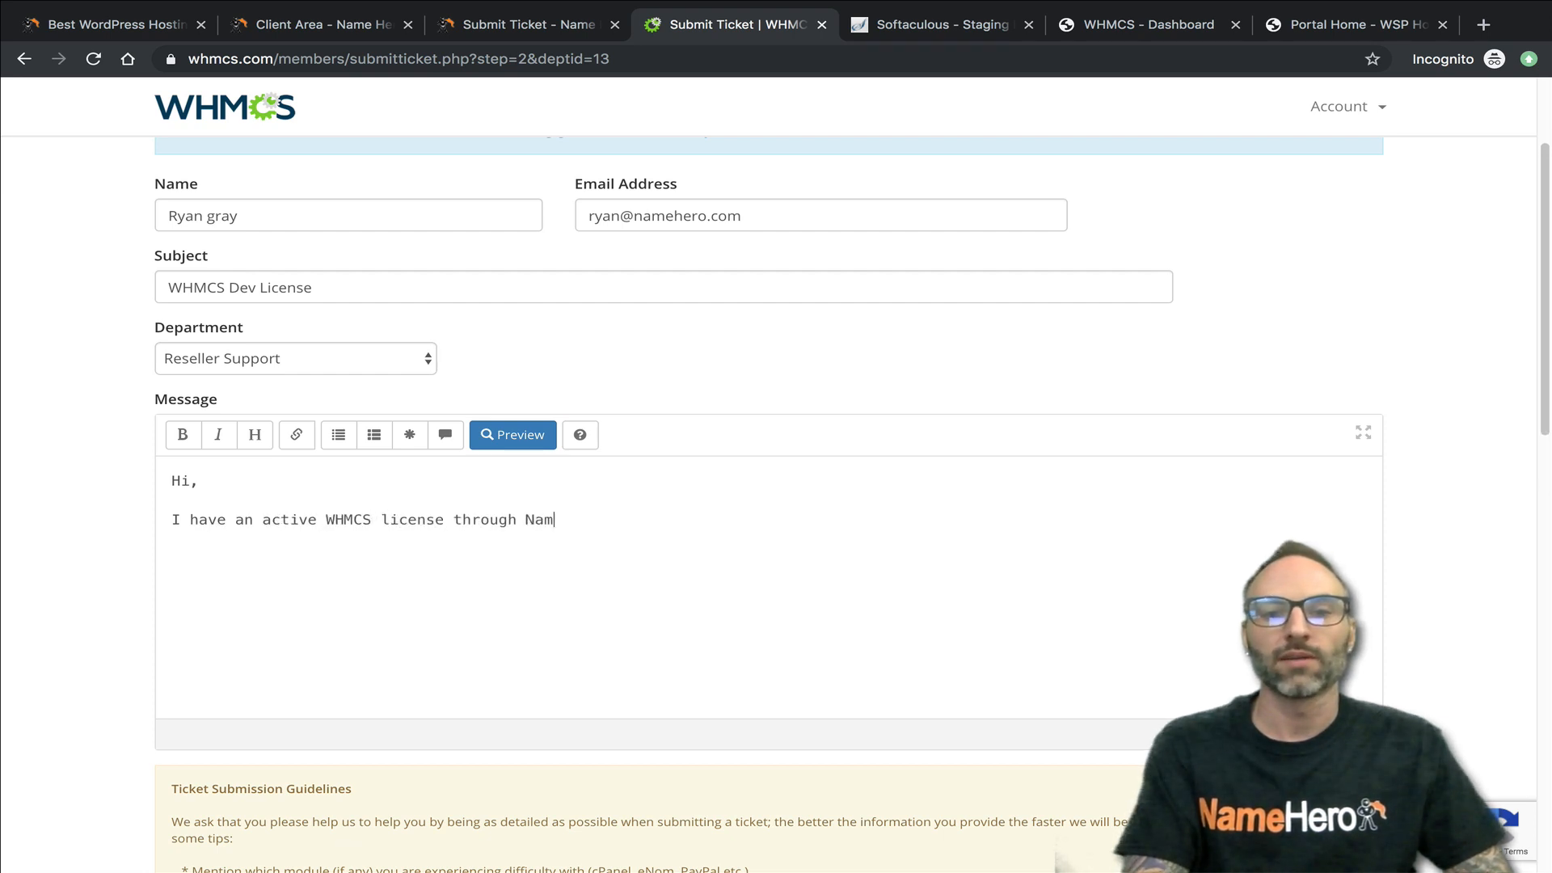
type("eHer")
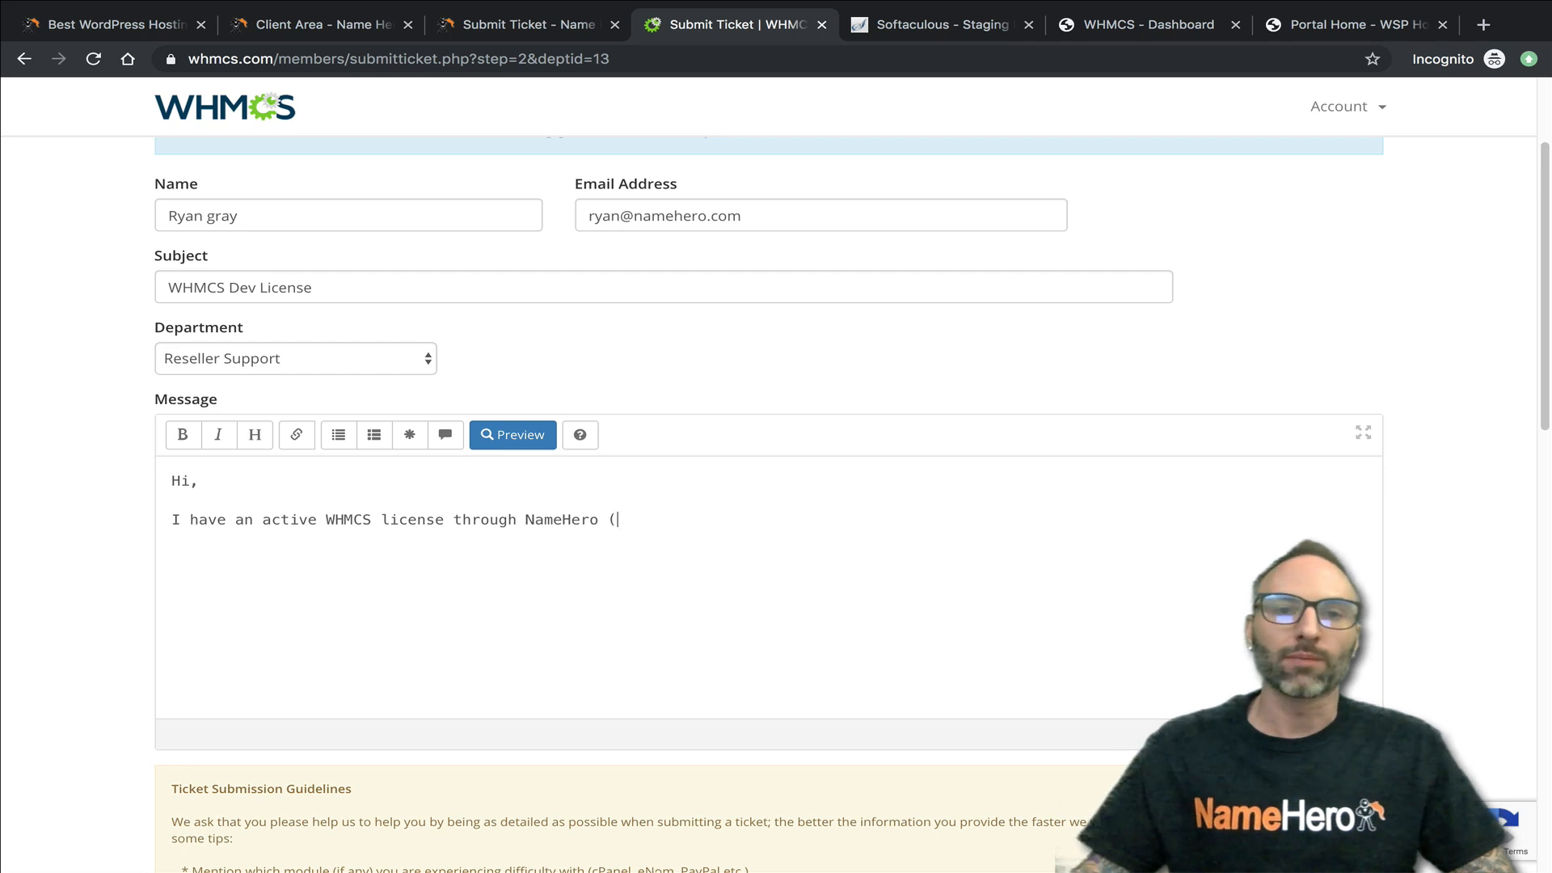
type("o (")
- Copy the first Free WHMCS Starter License key from the Name Hero product details and paste it after the opening parenthesis in the ticket message
left_click(354, 30)
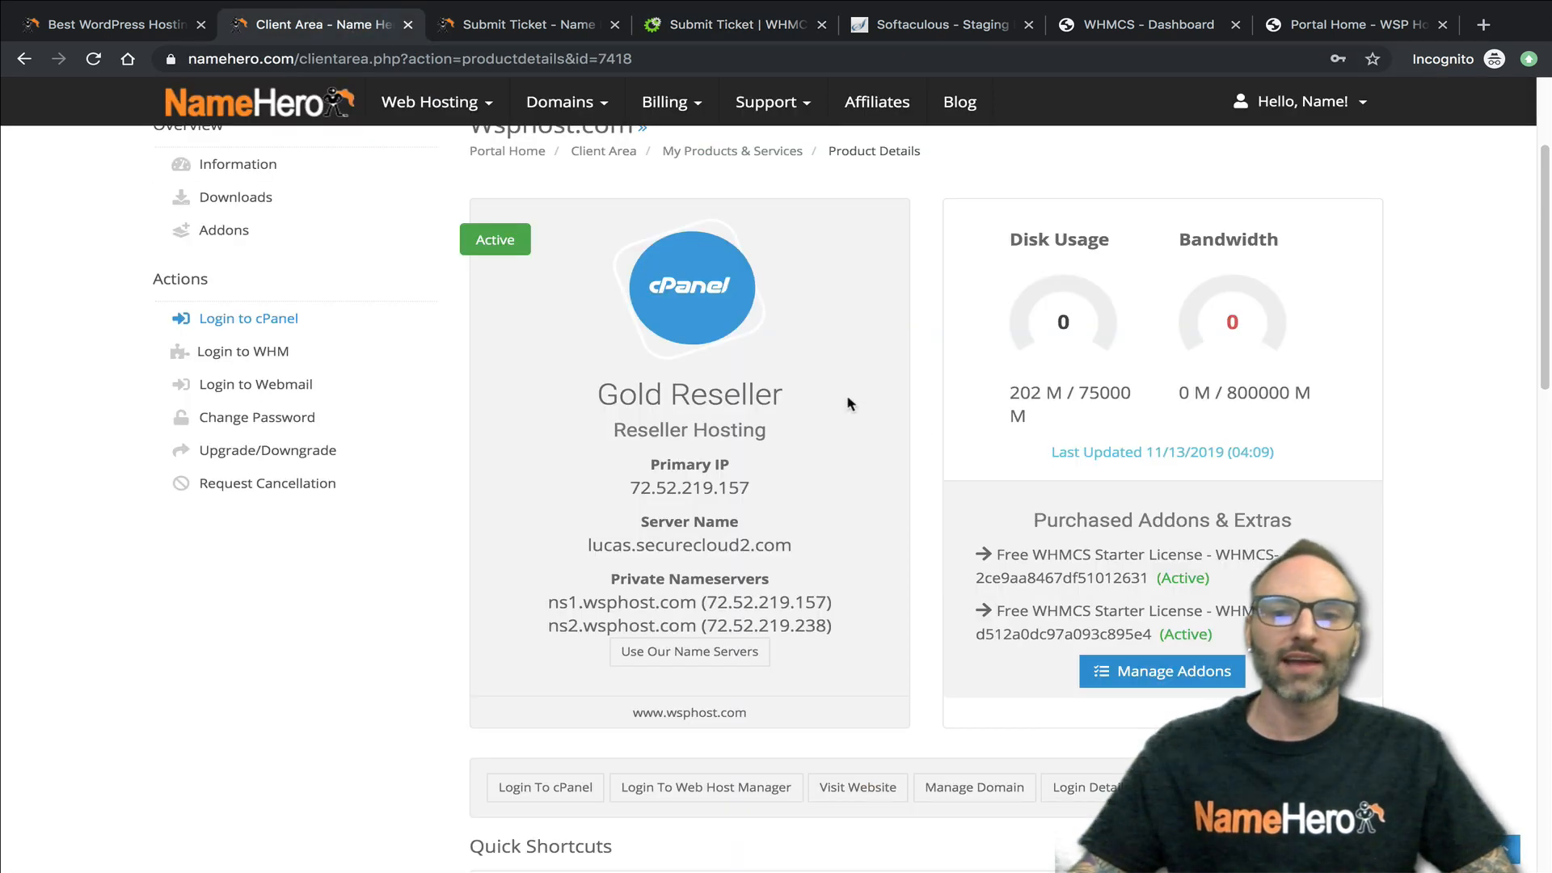
left_click_drag(1145, 575, 1214, 546)
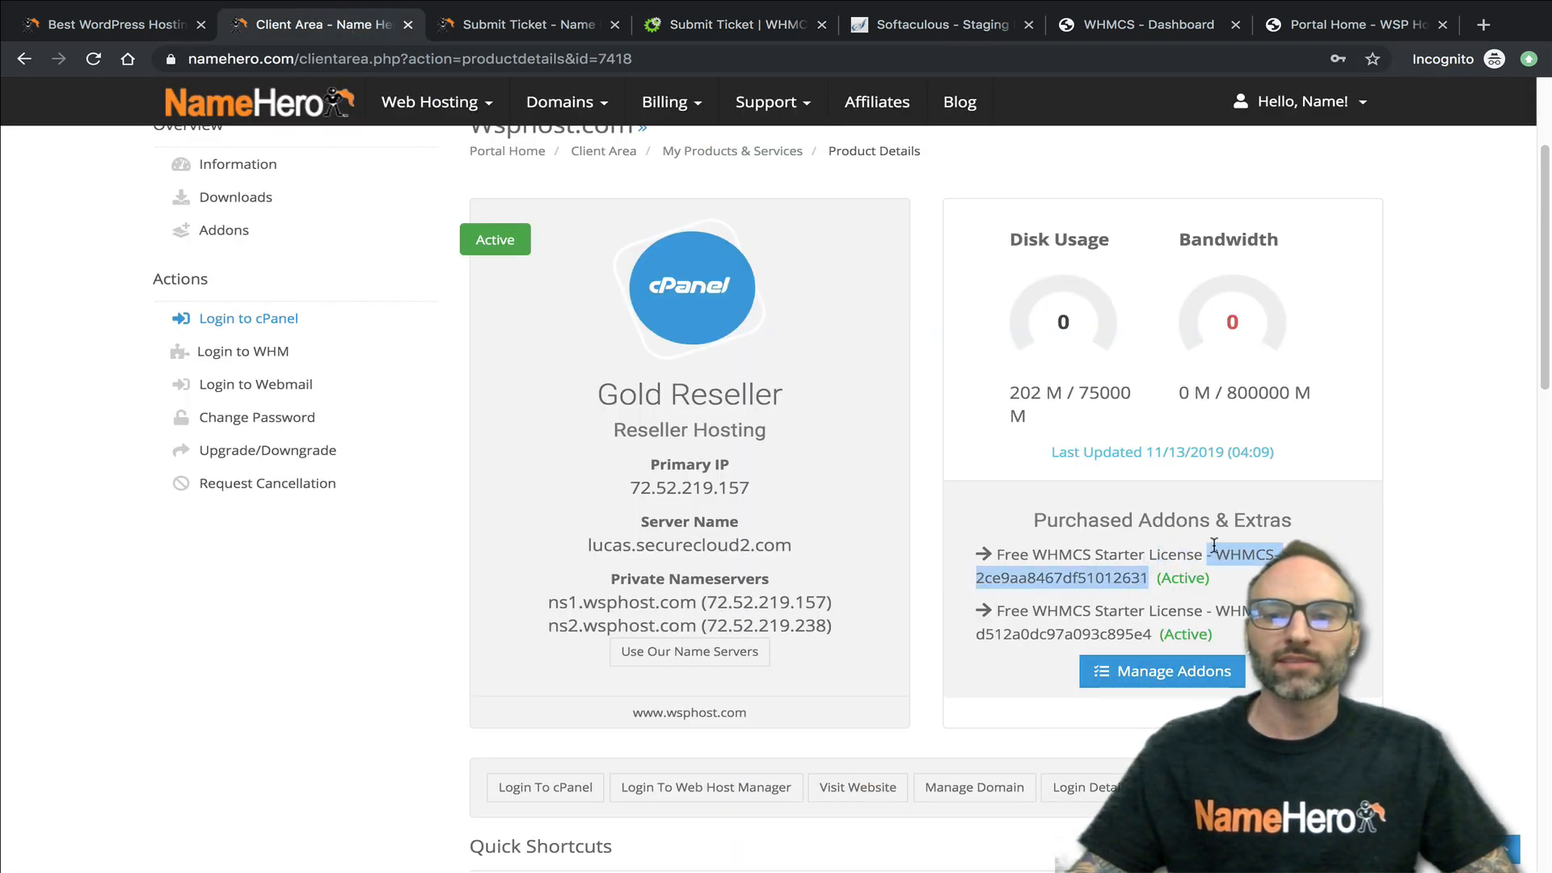
right_click(1227, 549)
left_click(1088, 589)
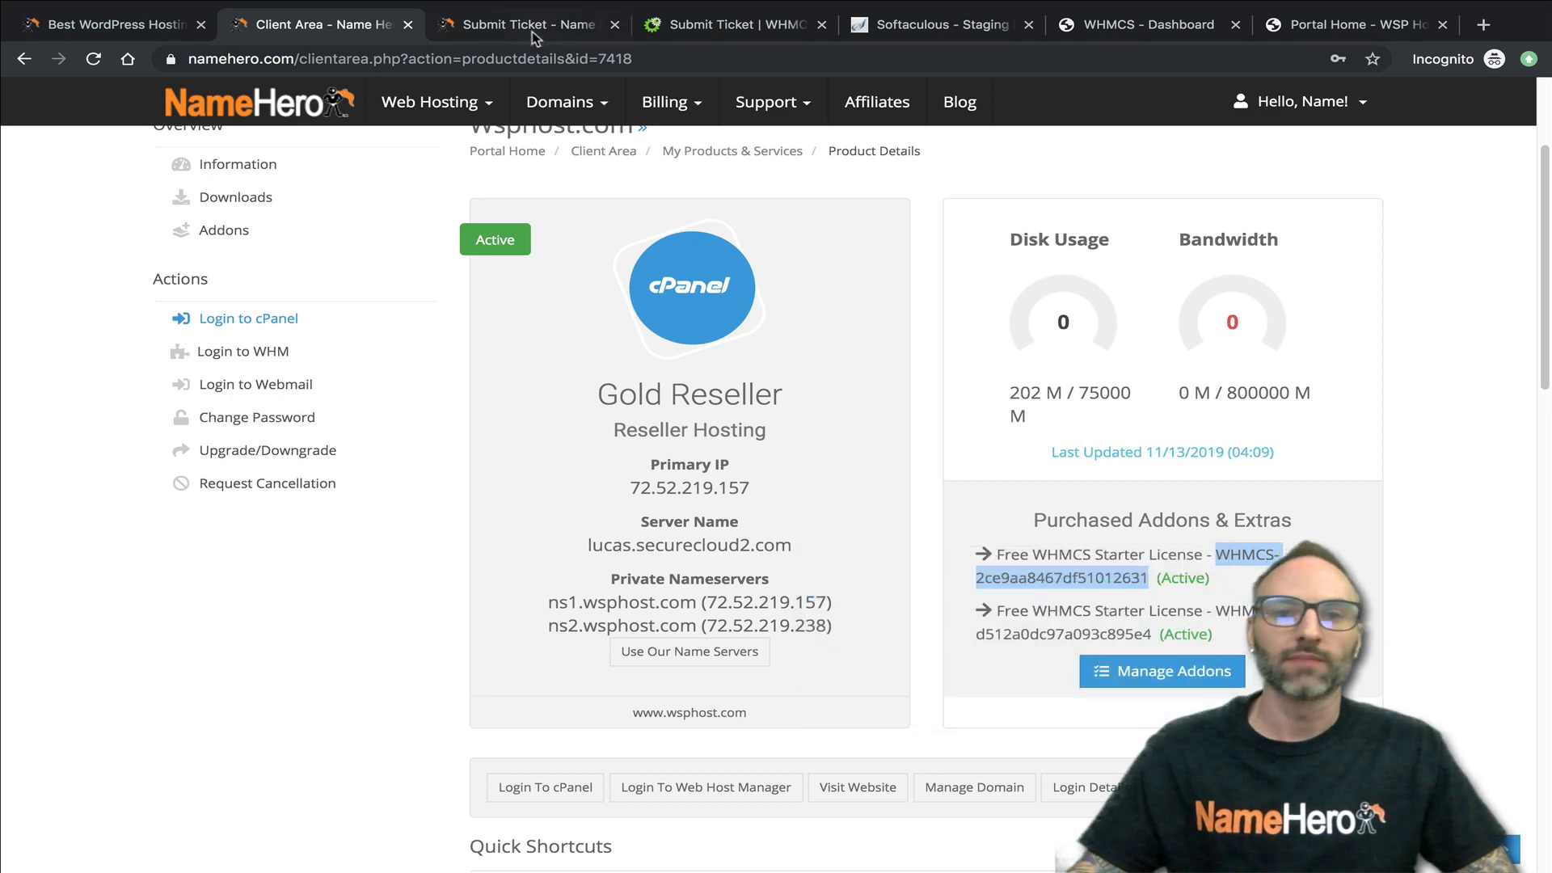
left_click(526, 28)
left_click(683, 31)
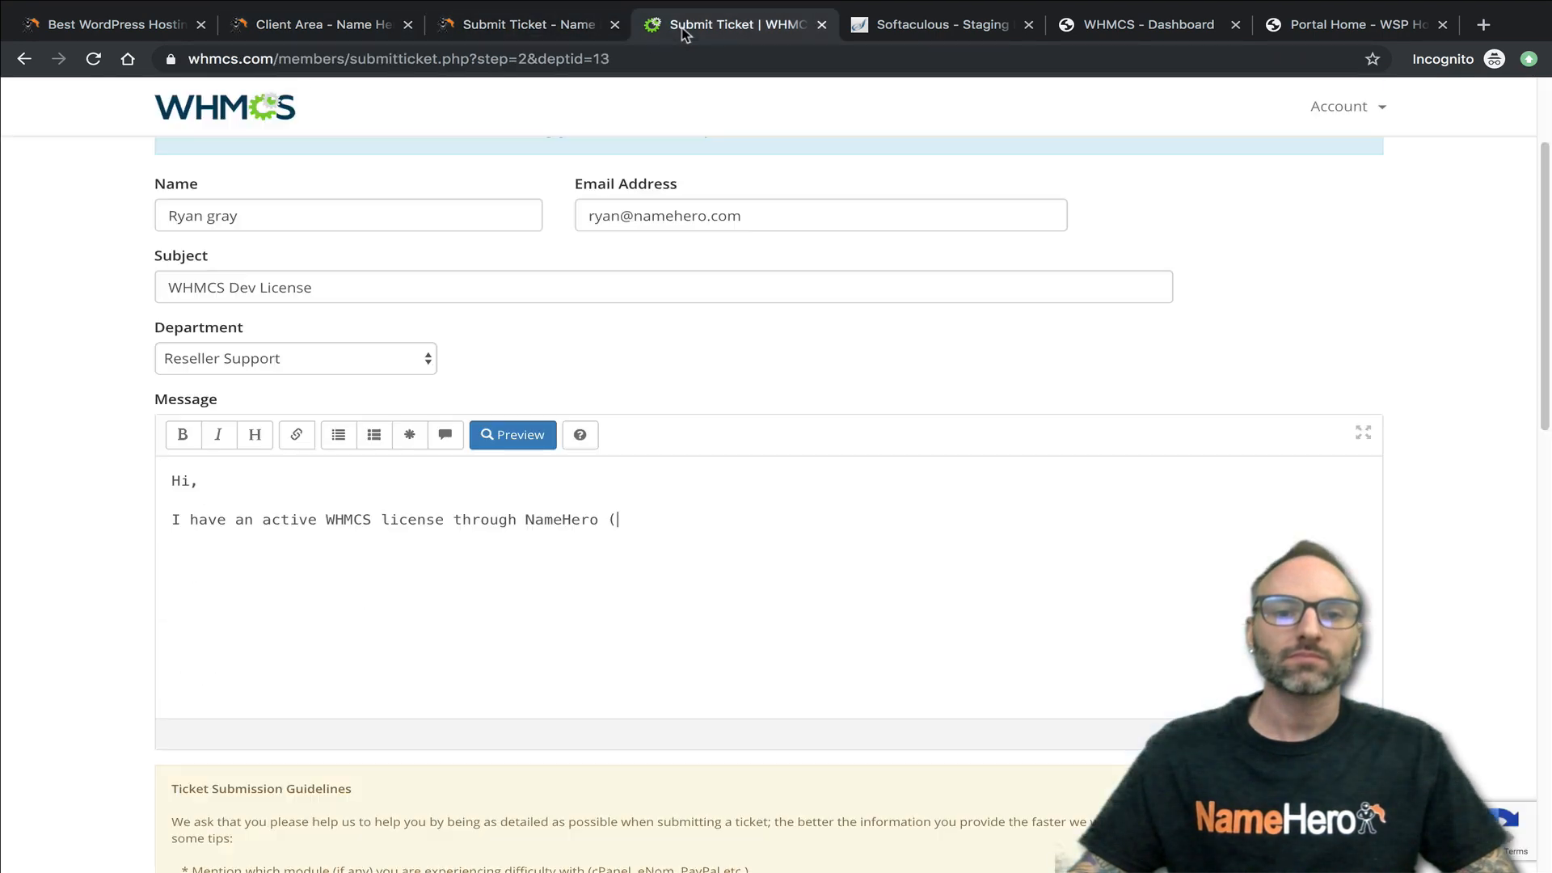
right_click(644, 518)
left_click(637, 520)
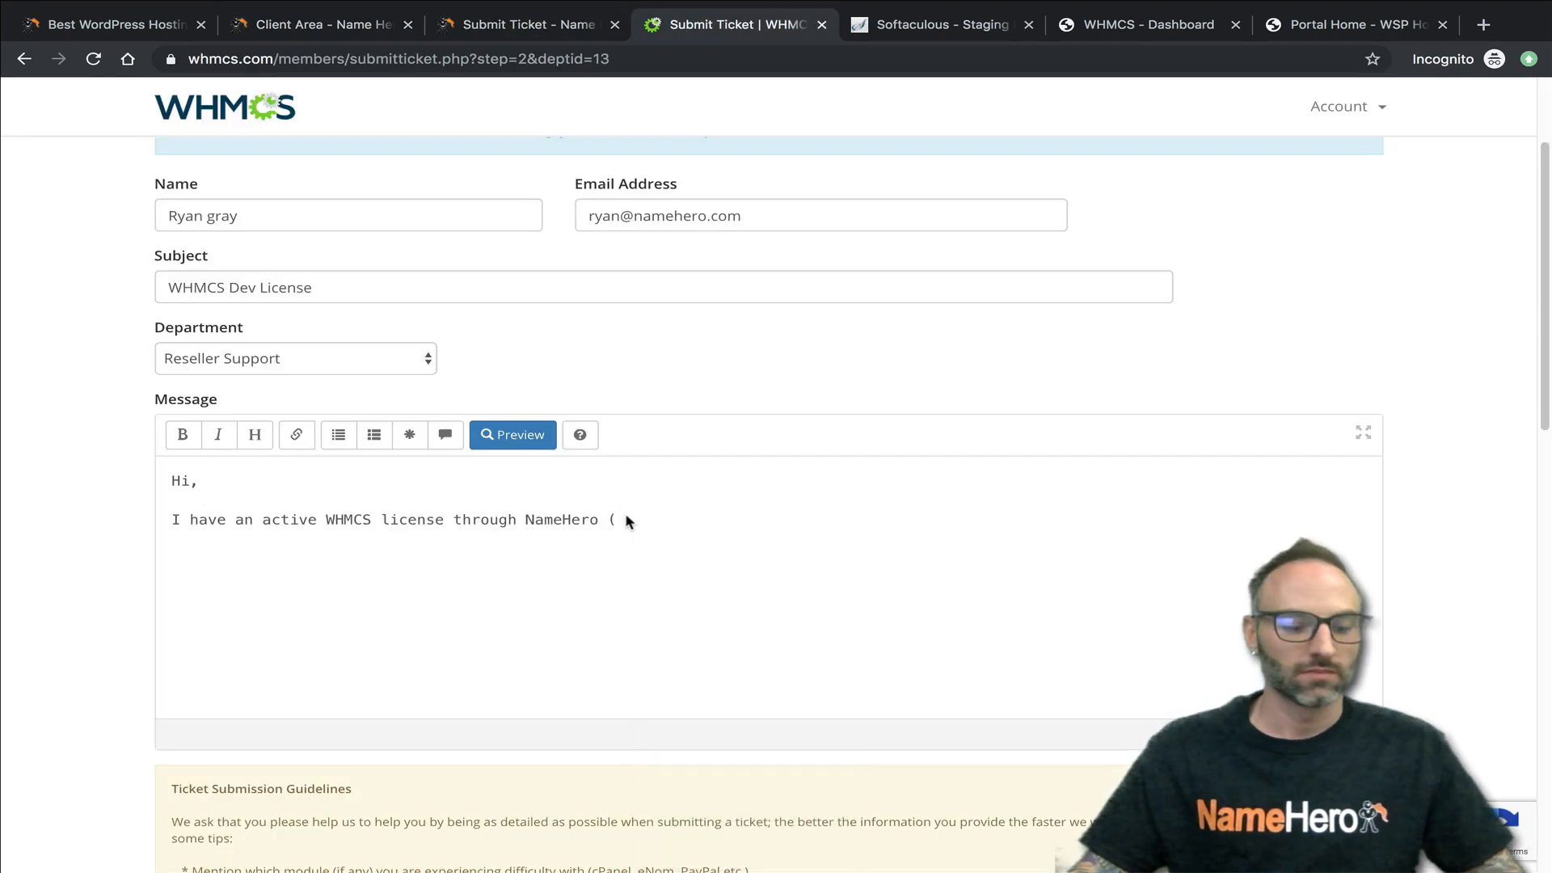
key("super+v")
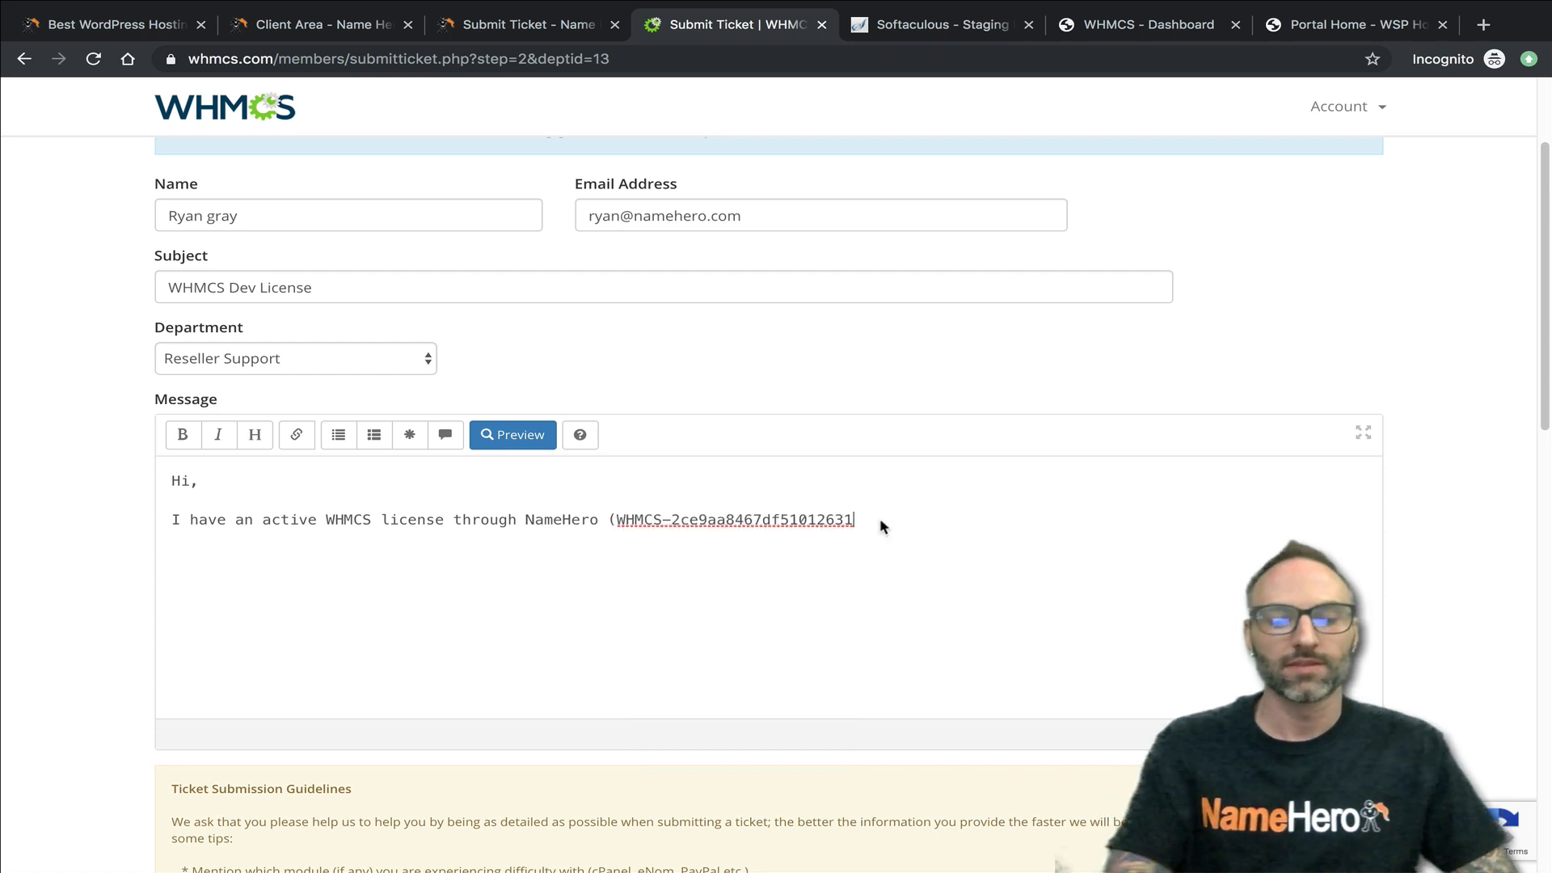
- Finish the message's first sentence after the license key with ") and I'd like to have a development license so I can test."
type(") and I")
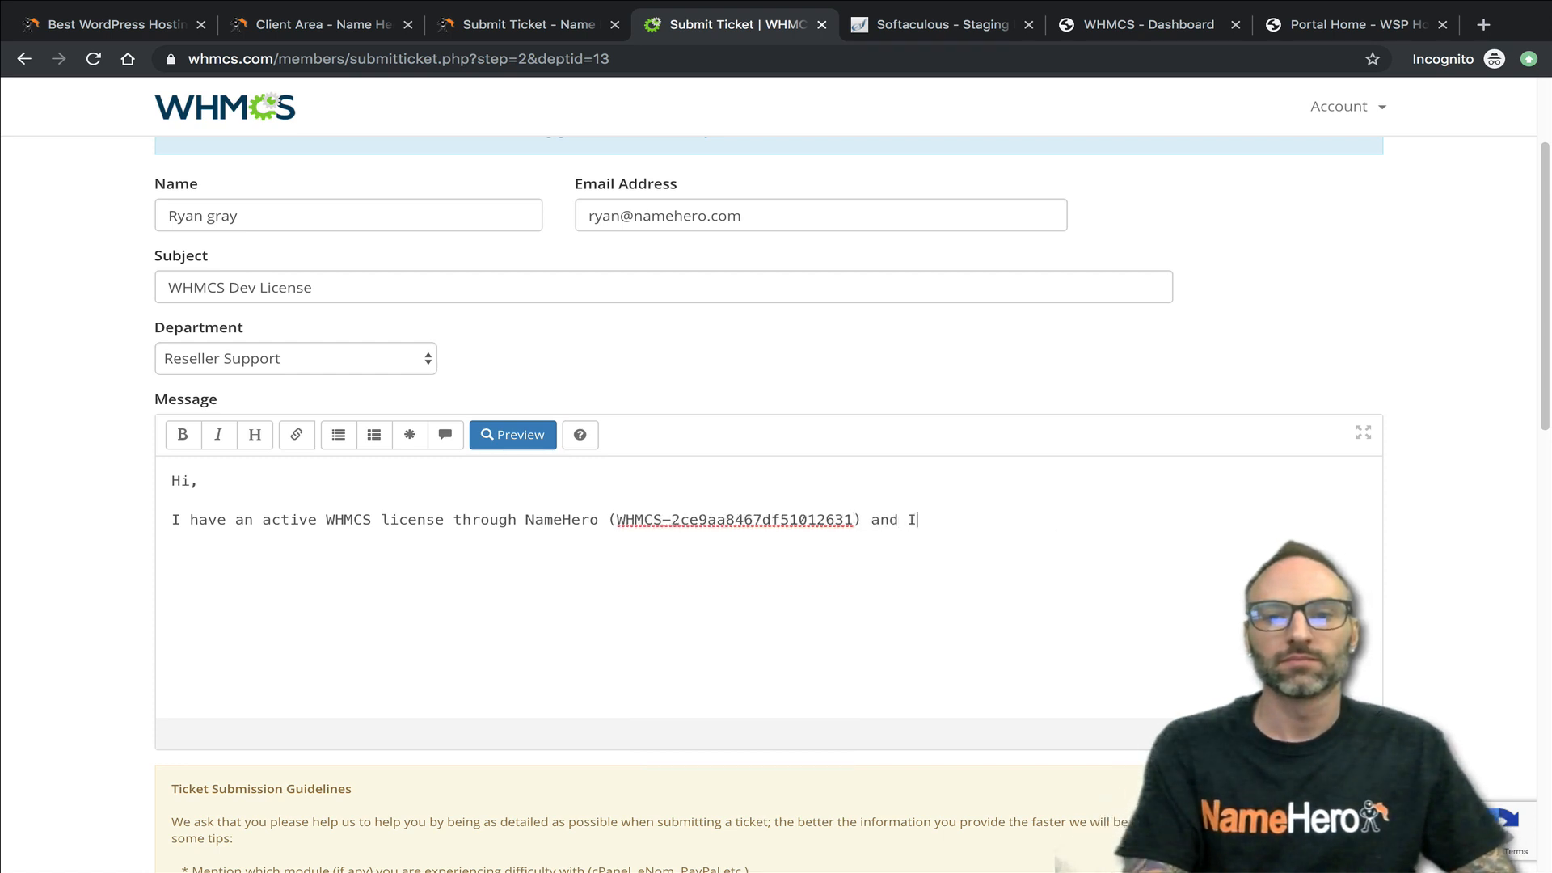
type("'d like to have a de")
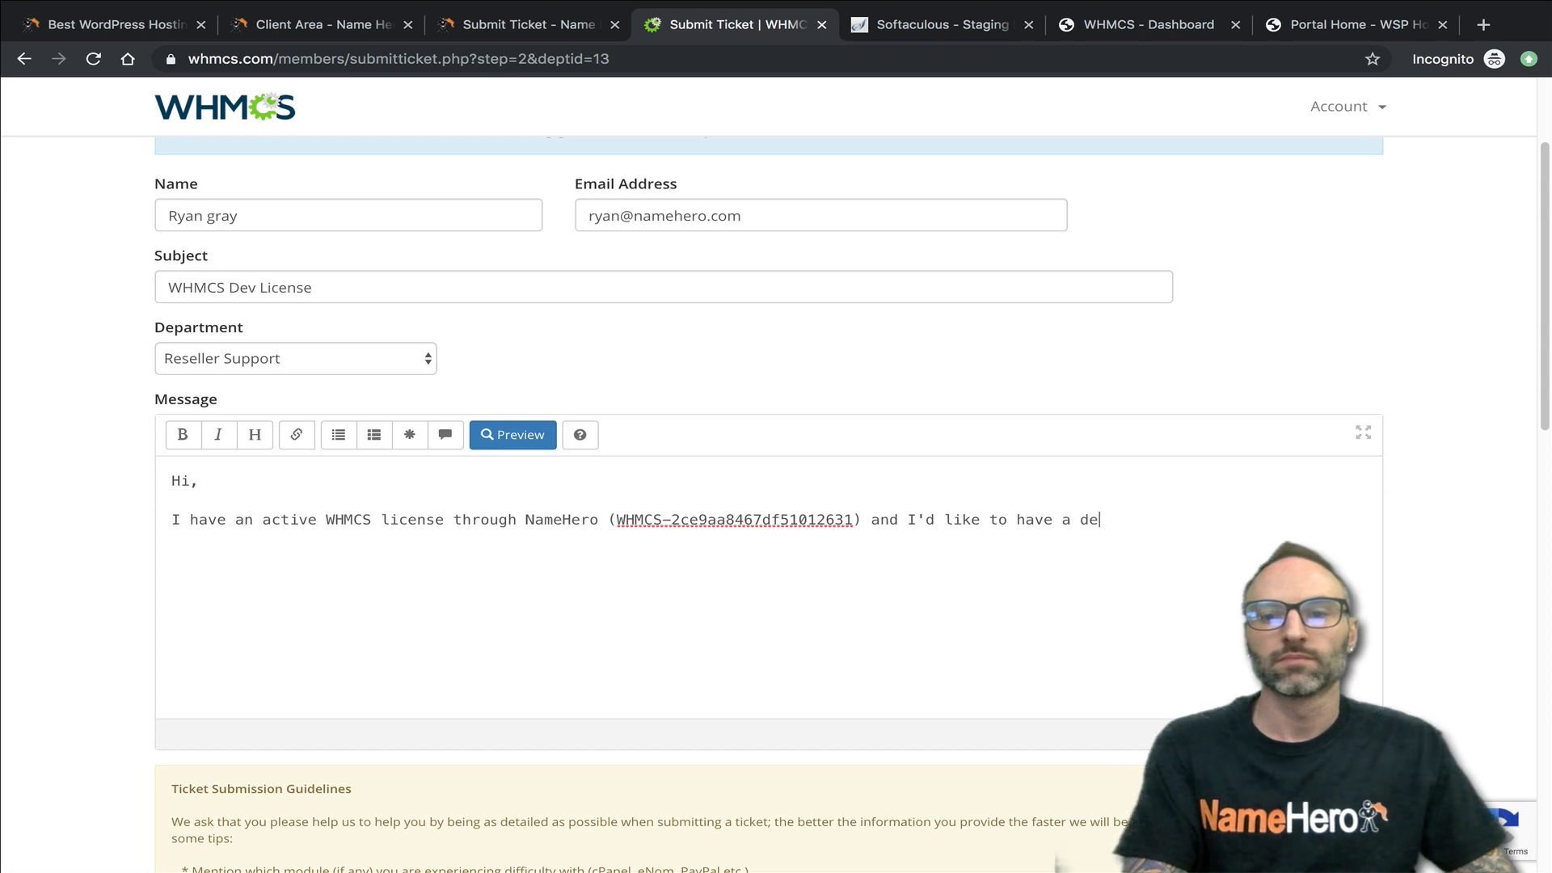
type("velopment license so I can test.")
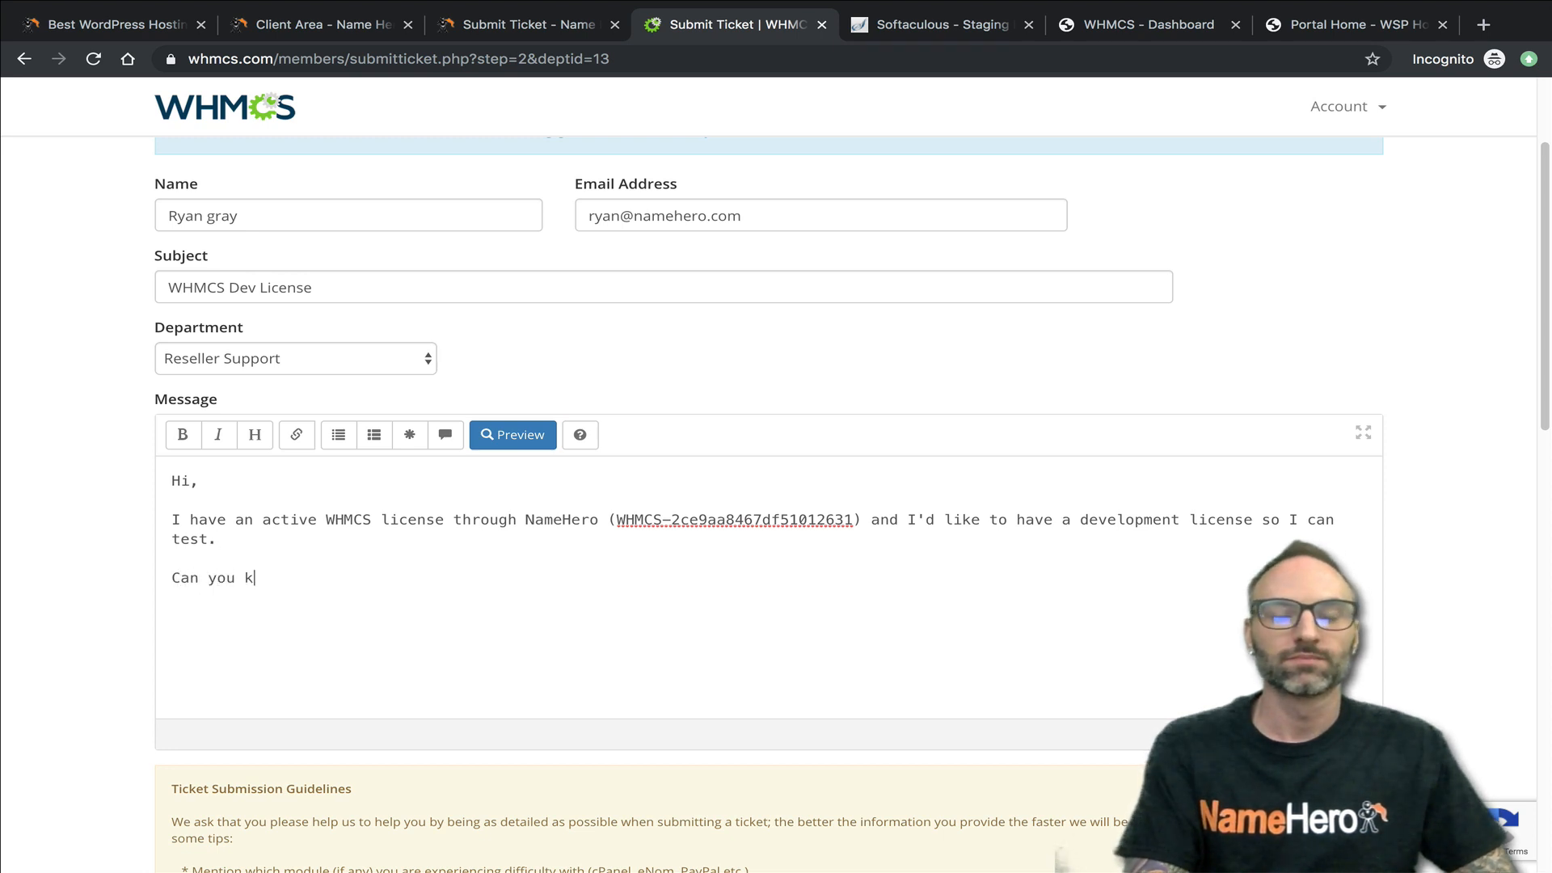
- Write "Can you kindly assign one for more, I understand it's not for production use and the install cannot be public facing.", "Best regards," and the sender's name
type("indly assign oen")
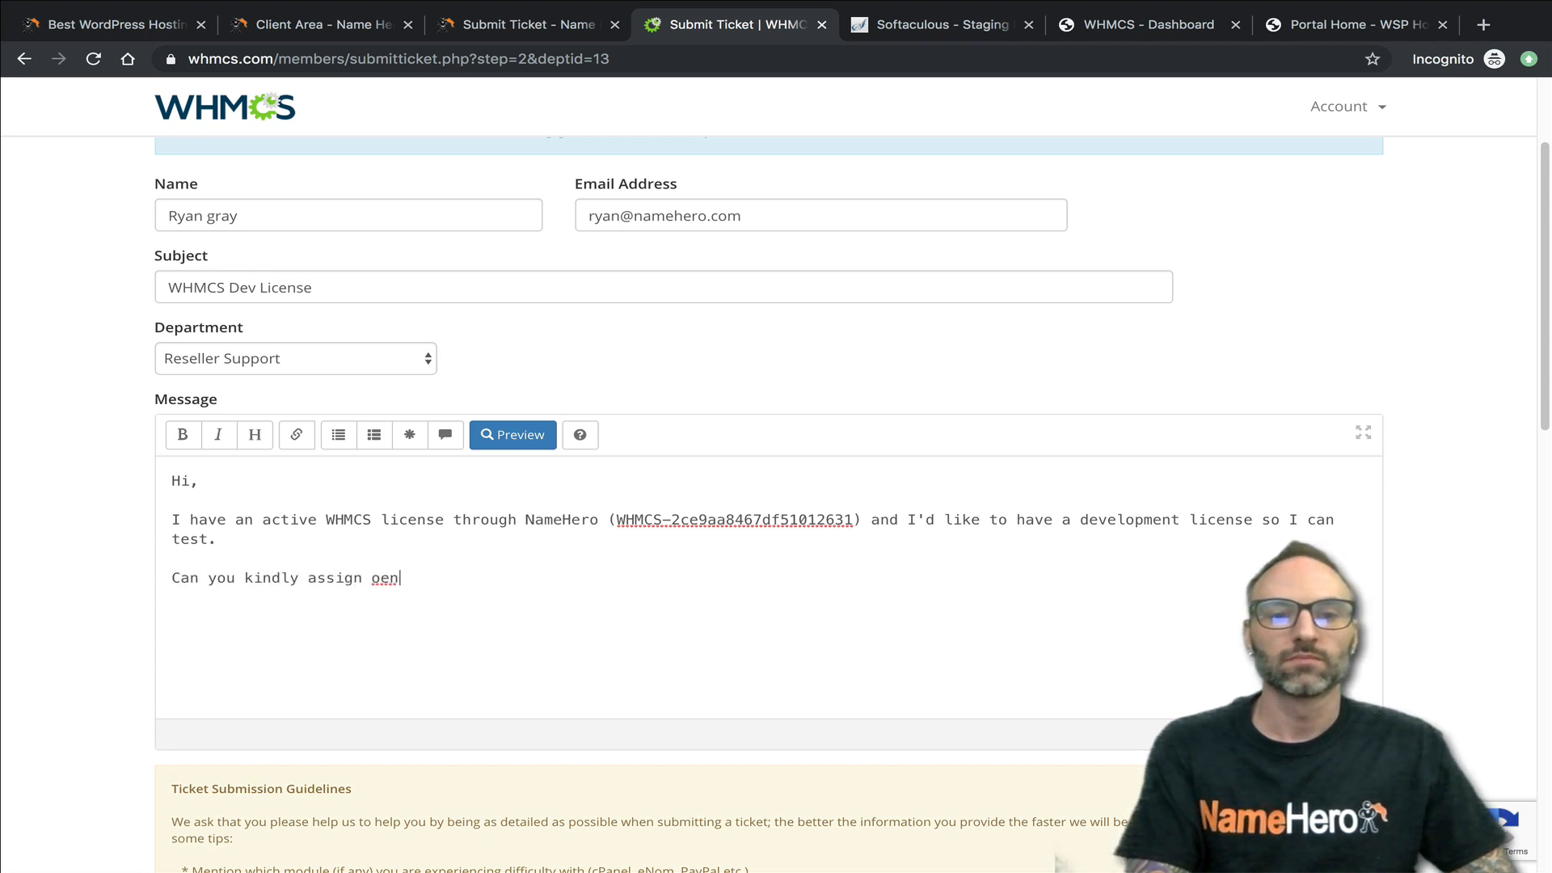
key("BackSpace")
key("BackSpace")
type("ne for more, I understand i")
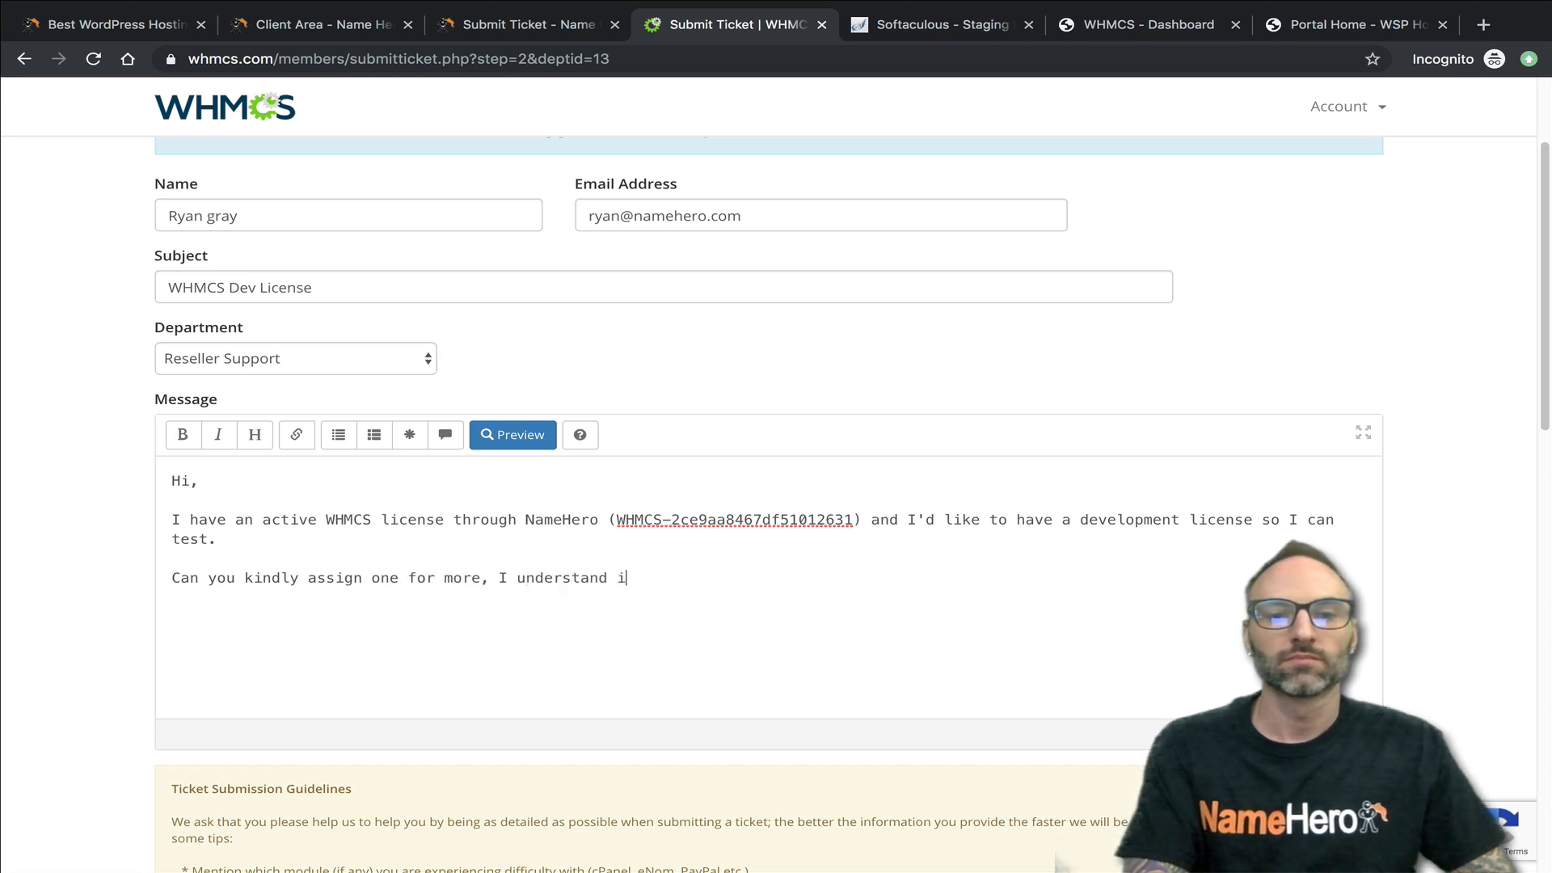
type("t's not for production")
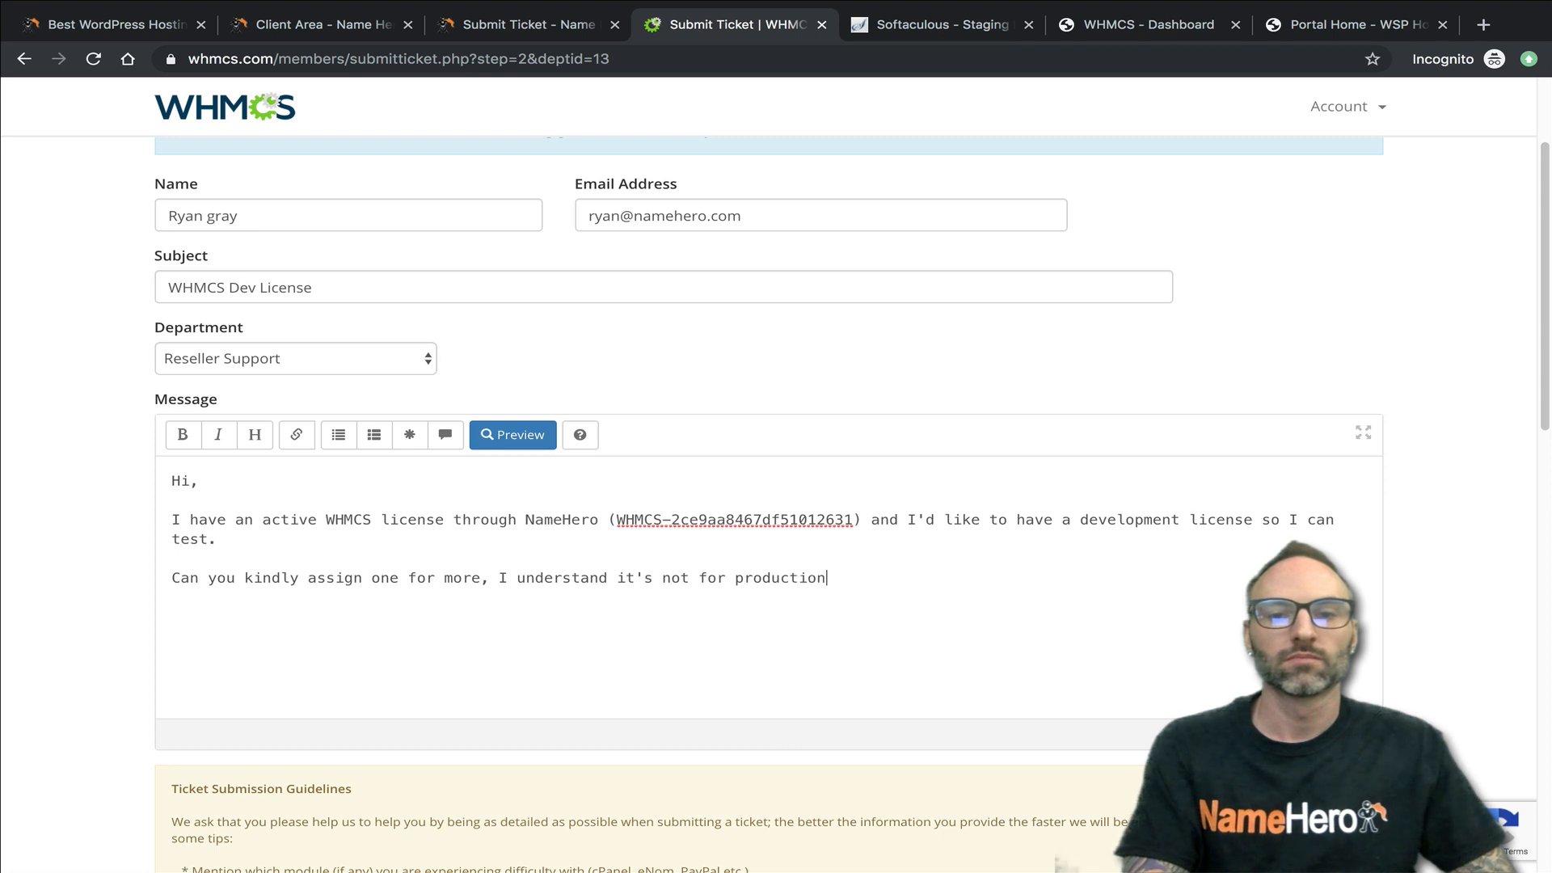
type(" use and the install cannot be public facing.")
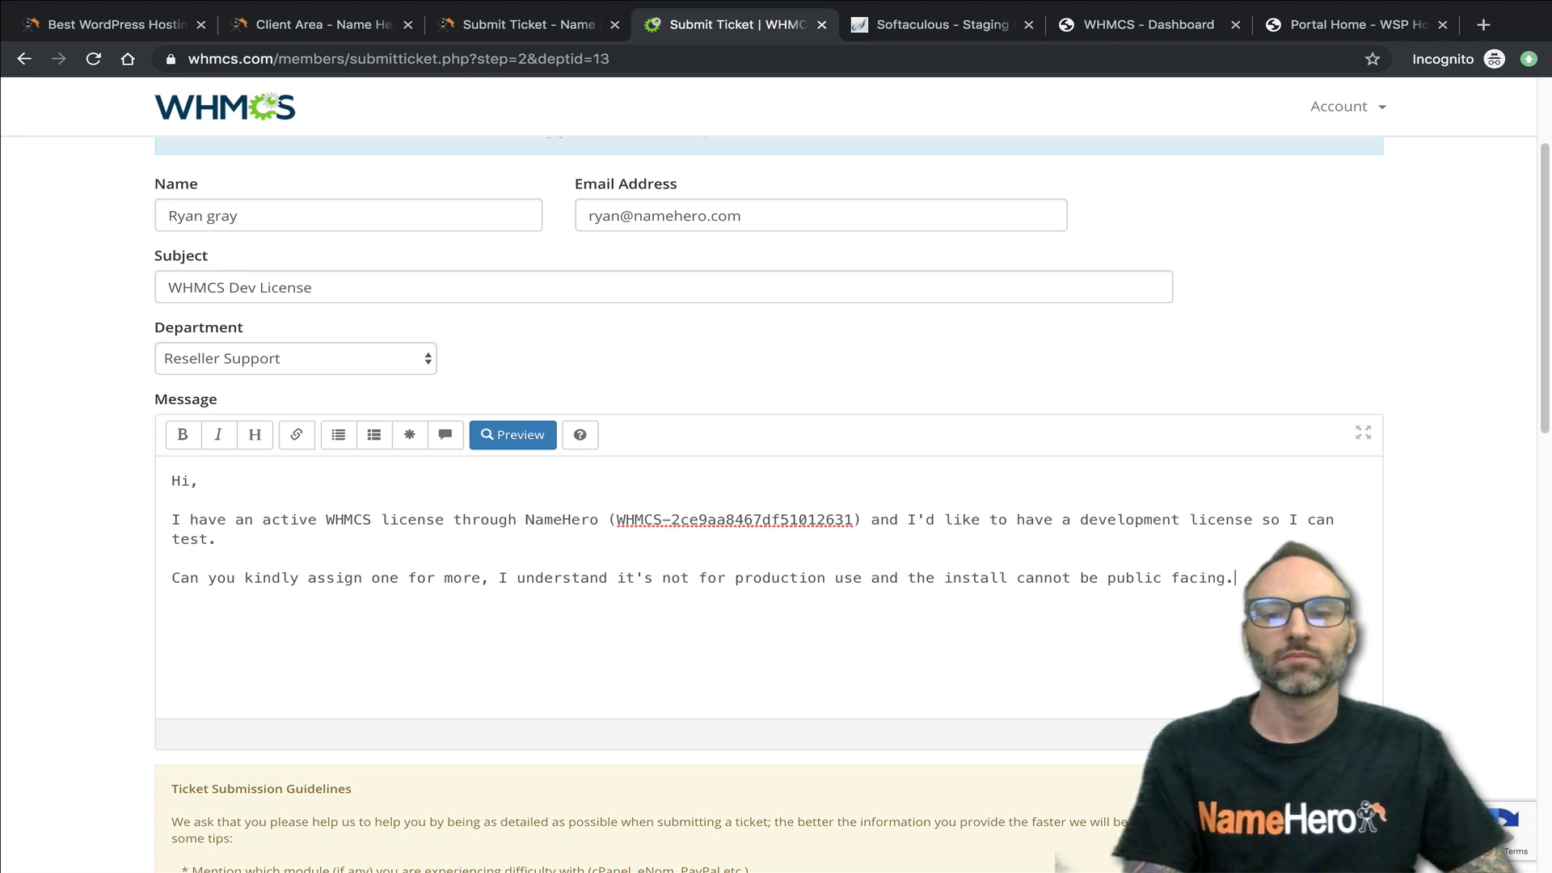
type("estregards,")
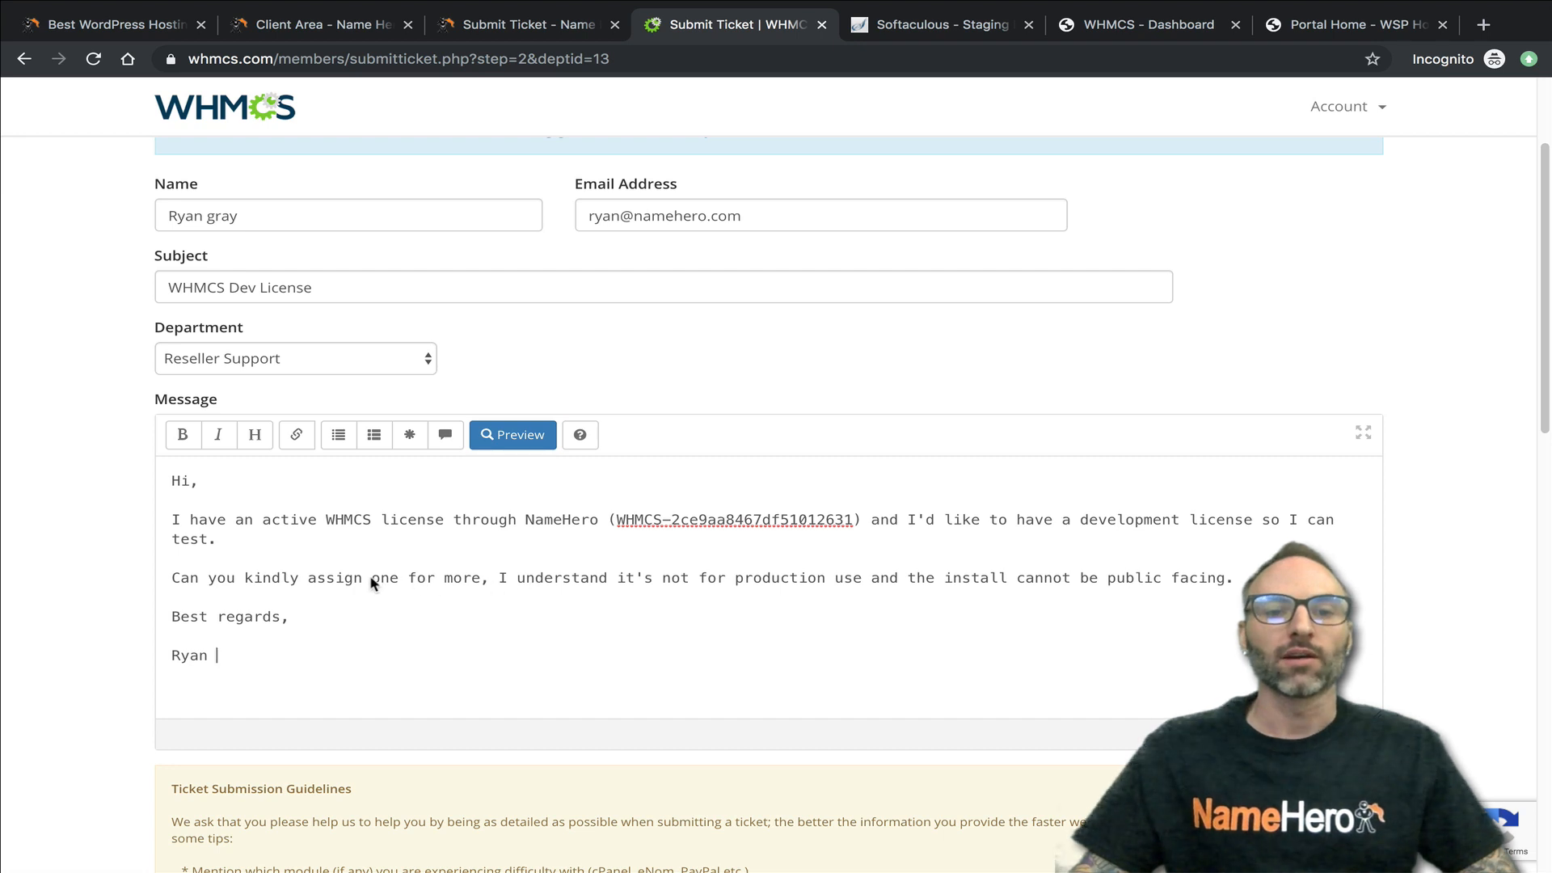
- Replace "more" with "me" in the ticket message's second paragraph and review the rest of the ticket form
left_click_drag(482, 581, 477, 582)
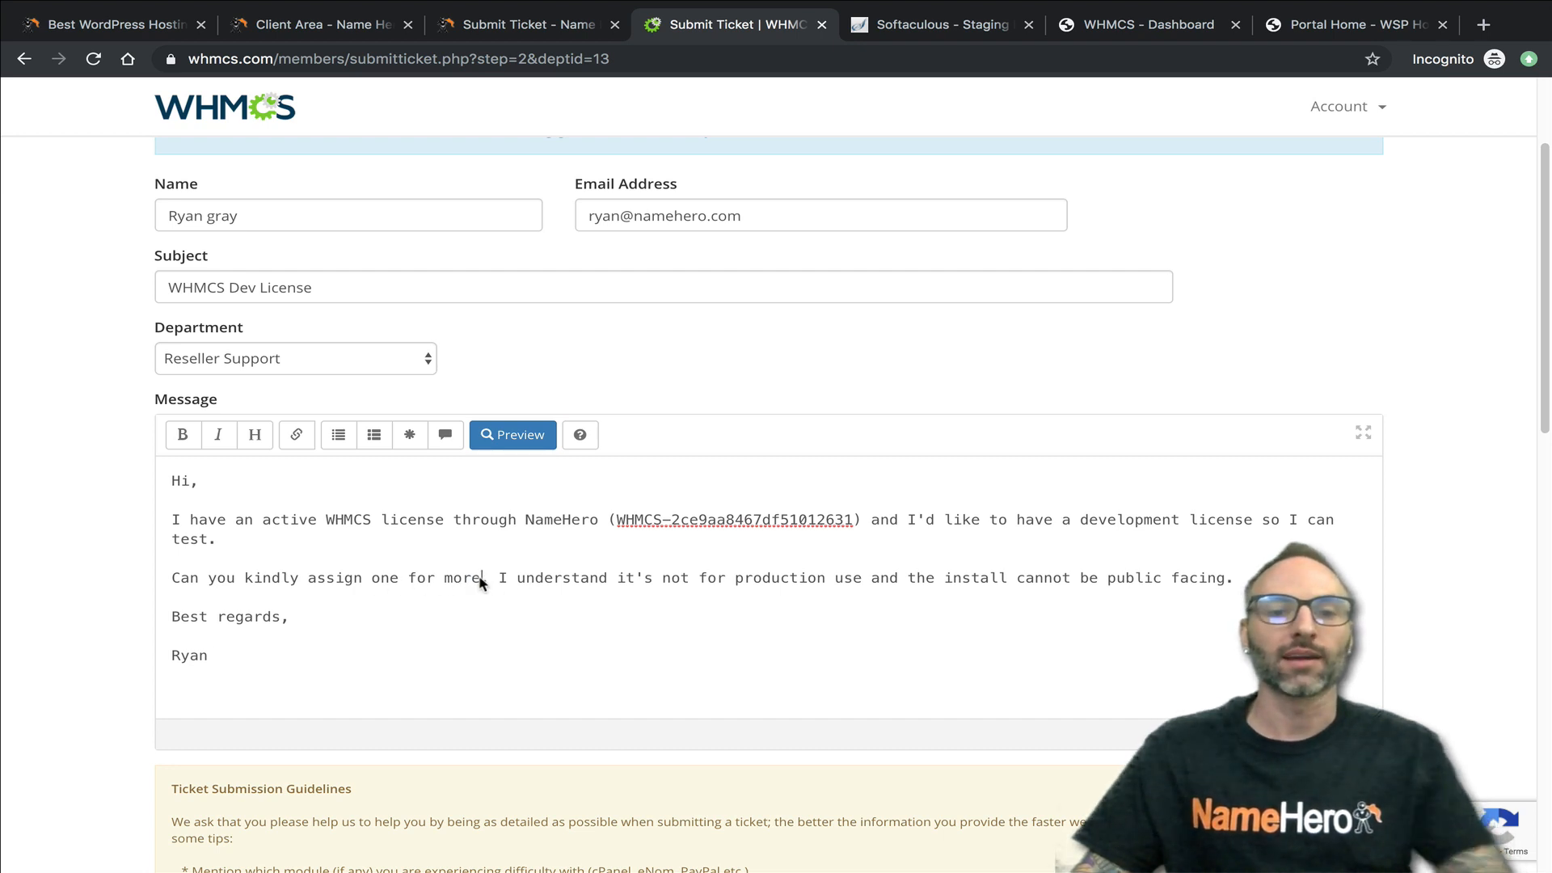
double_click(477, 581)
type("me")
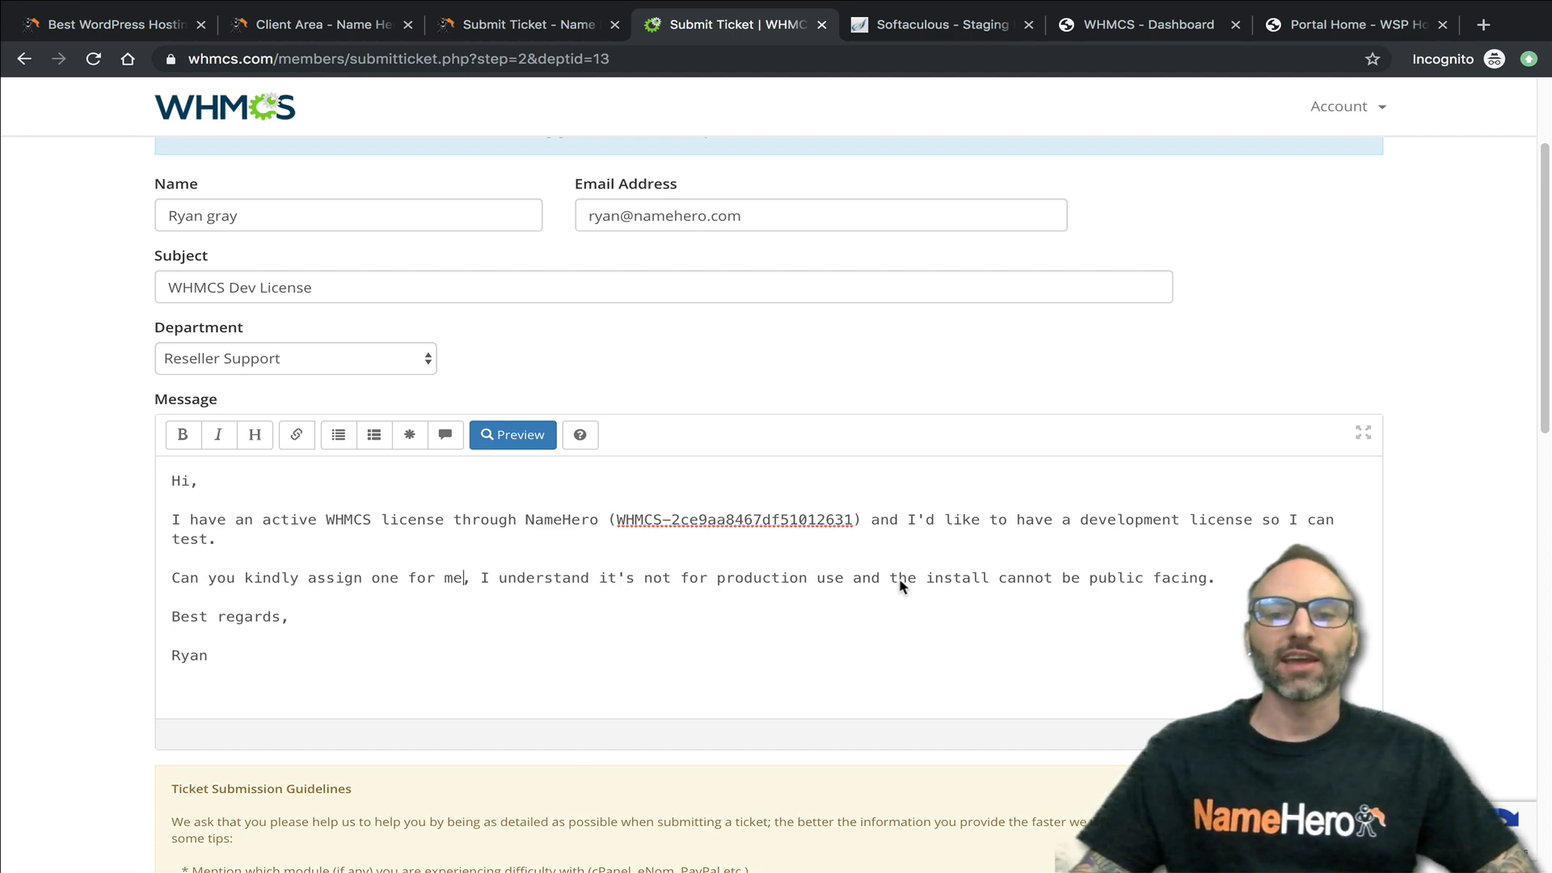
scroll(284, 615, "down", 7)
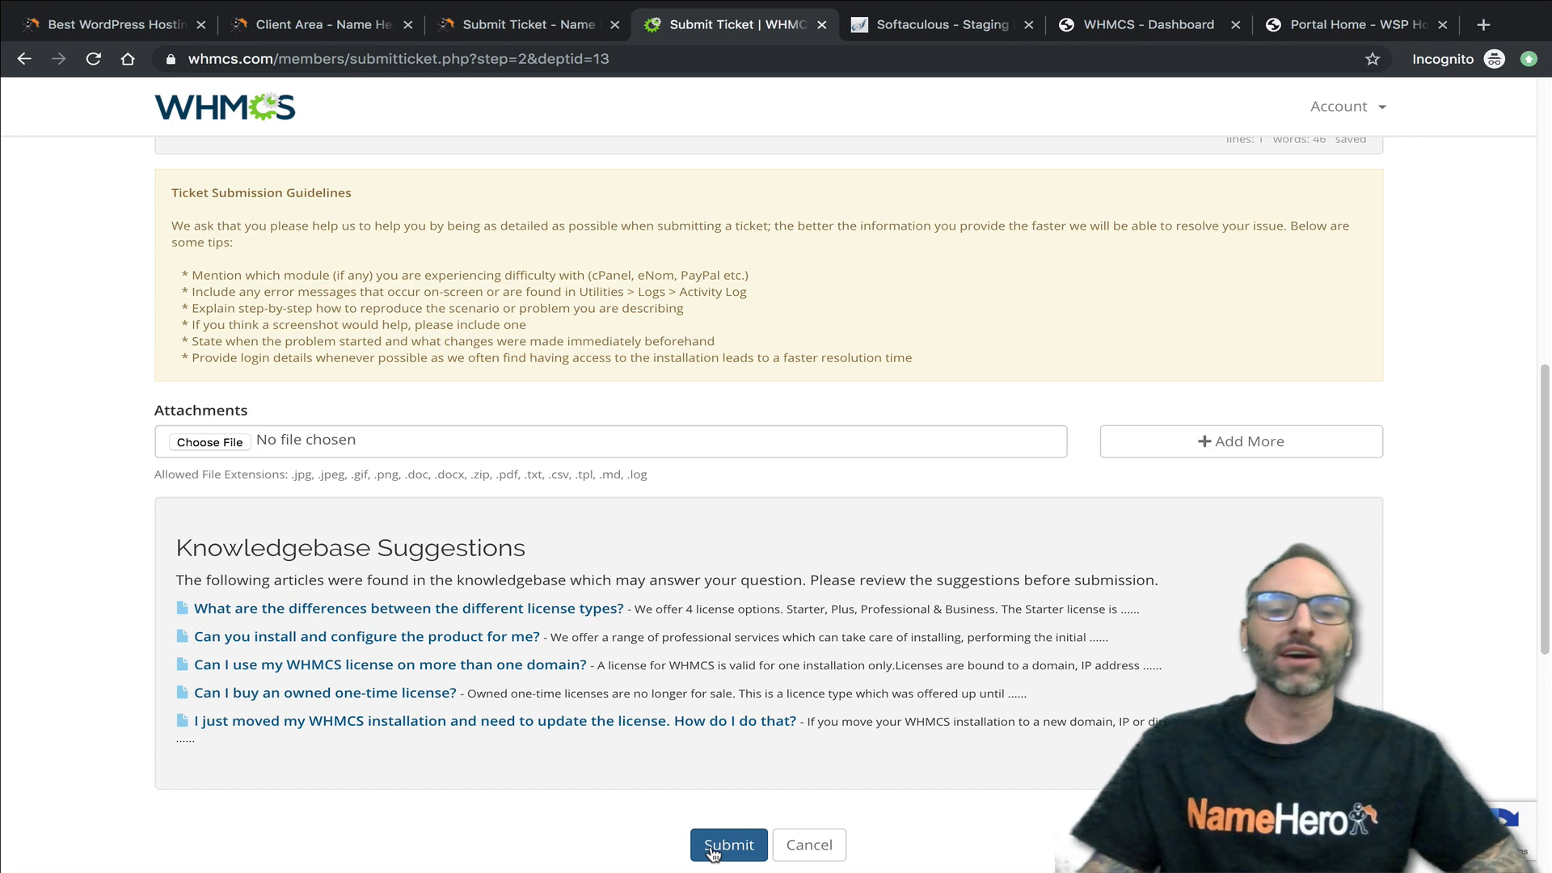
scroll(683, 788, "up", 2)
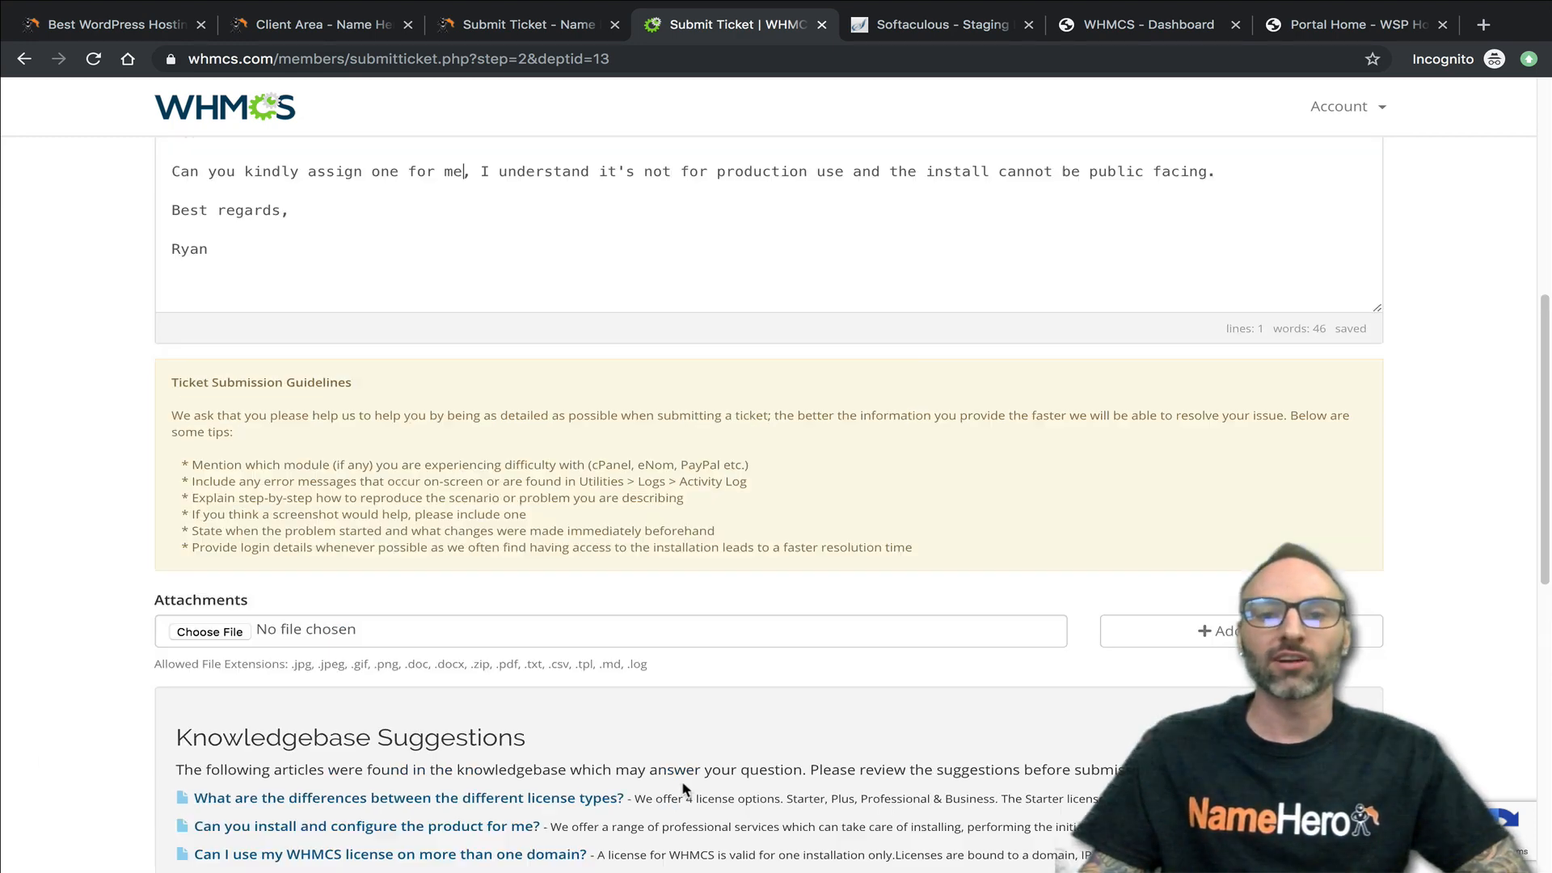
scroll(683, 788, "up", 3)
scroll(510, 647, "up", 1)
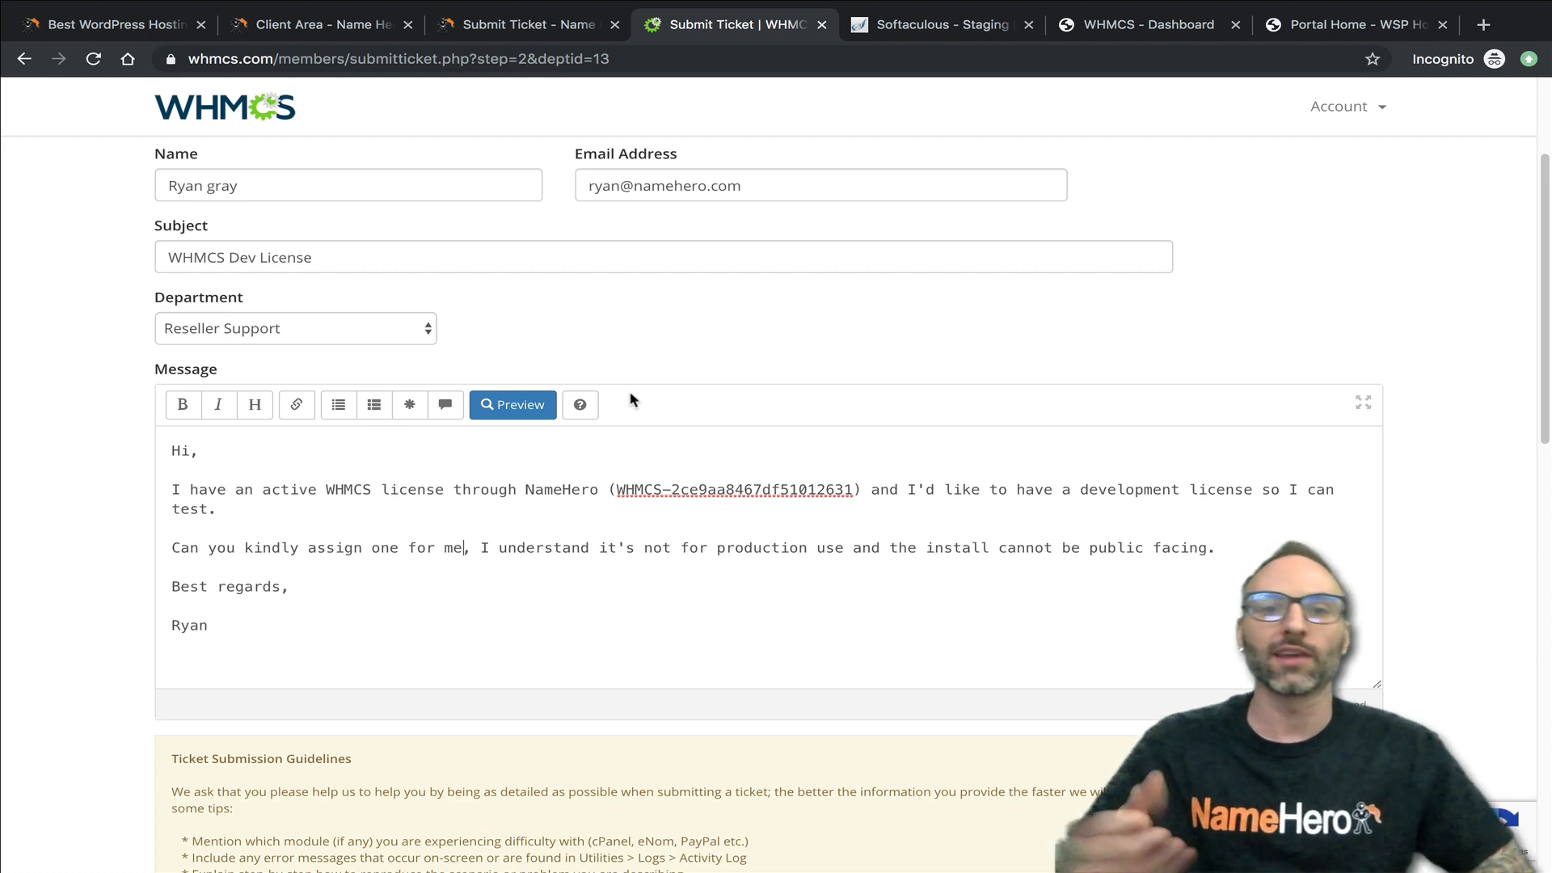
- Open the Name Hero email history and view the "WHMCS License Key Provisioned" message dated 11/09/2019
left_click(303, 26)
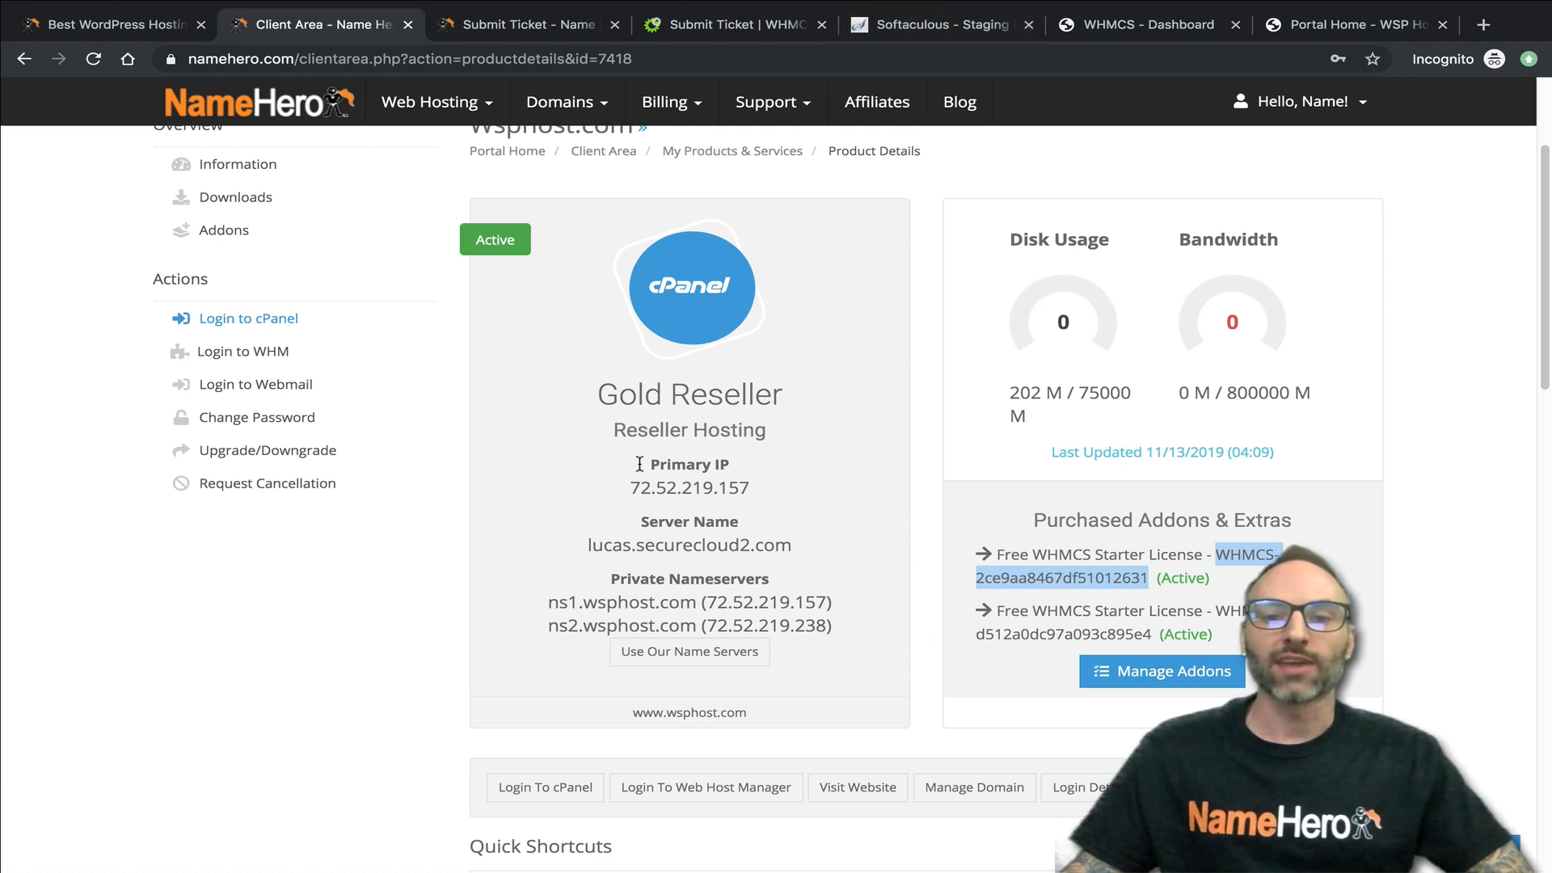
scroll(1014, 575, "up", 3)
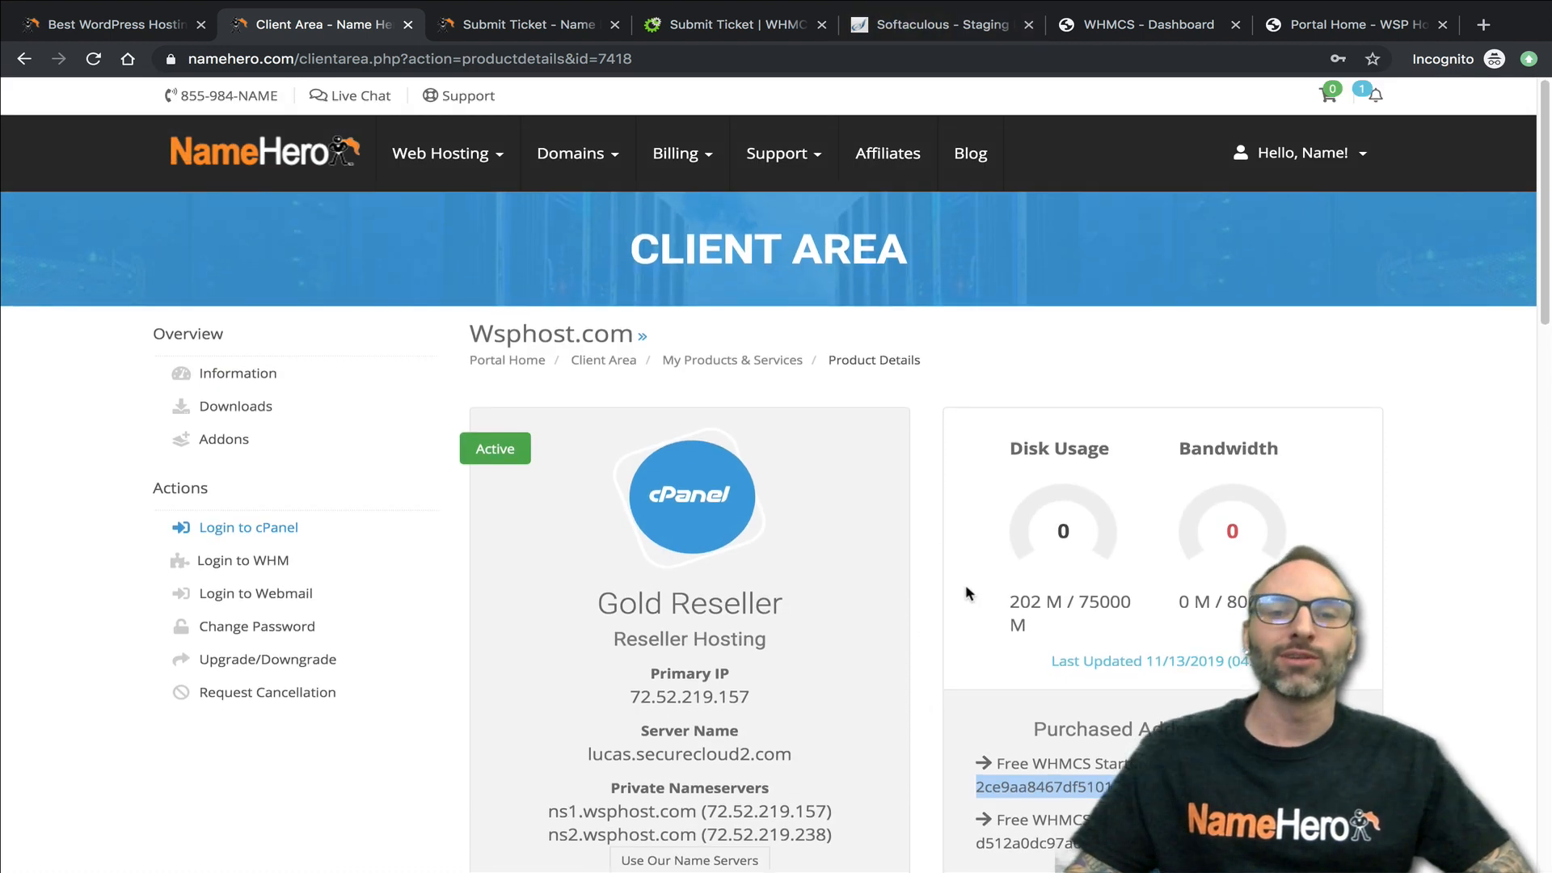
left_click(1302, 153)
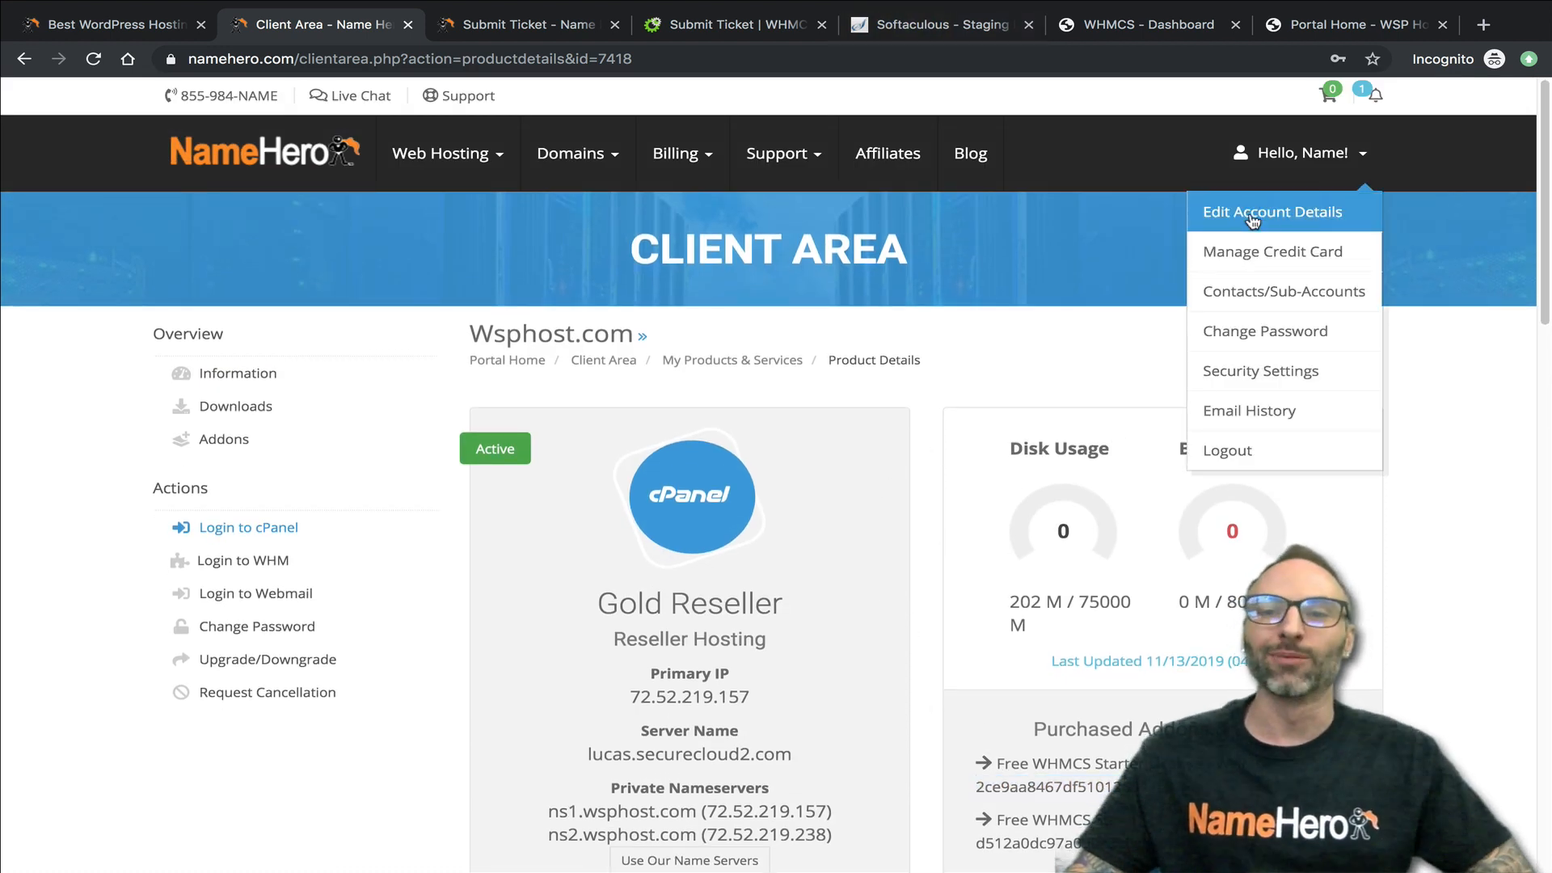
left_click(1231, 410)
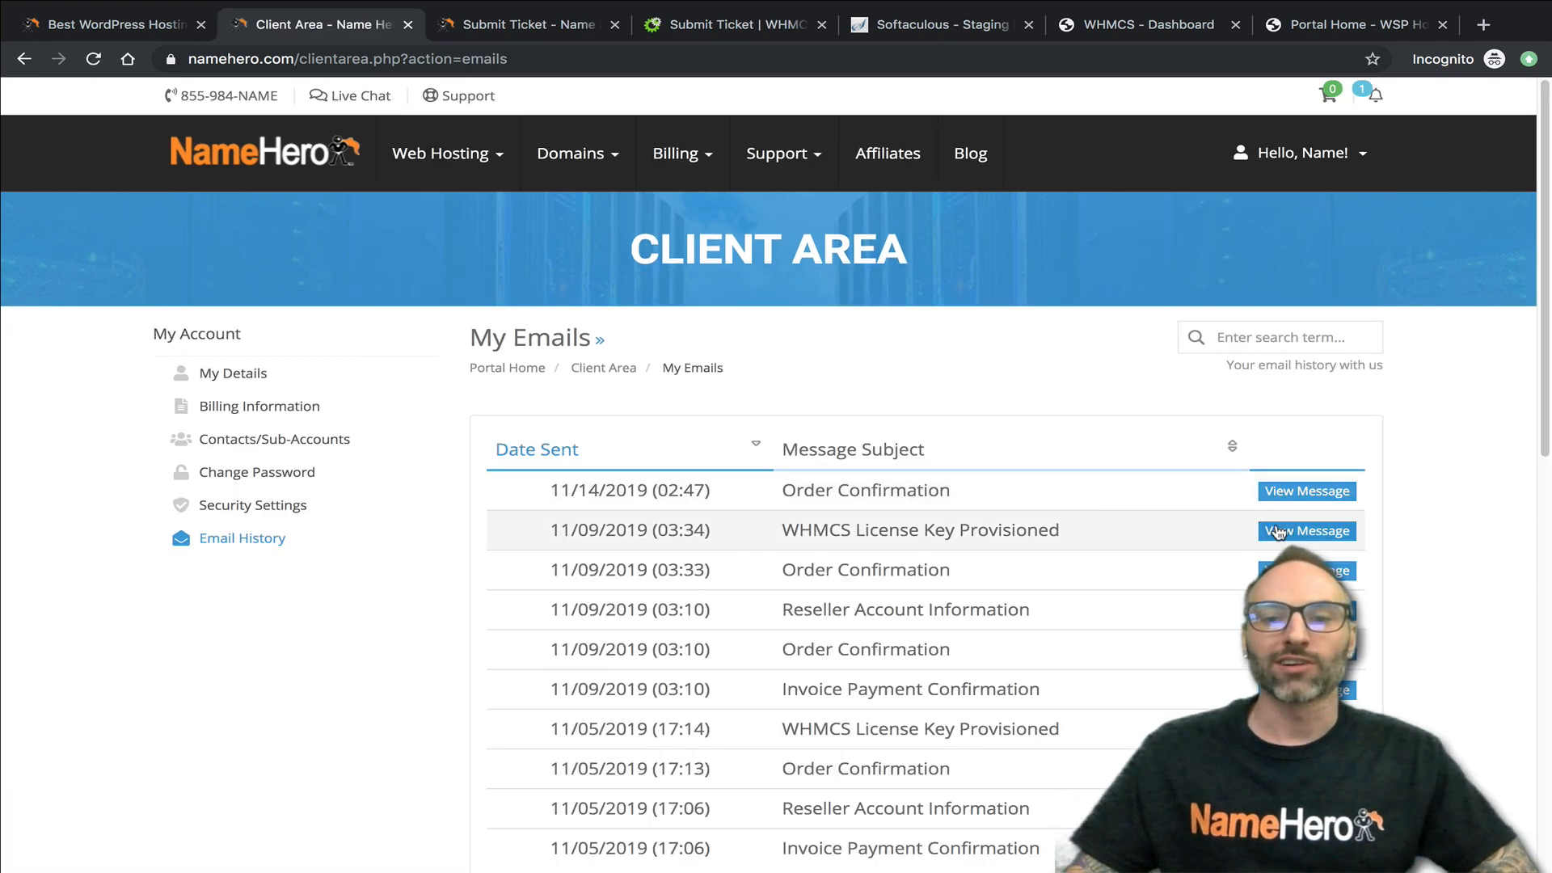
left_click(1286, 533)
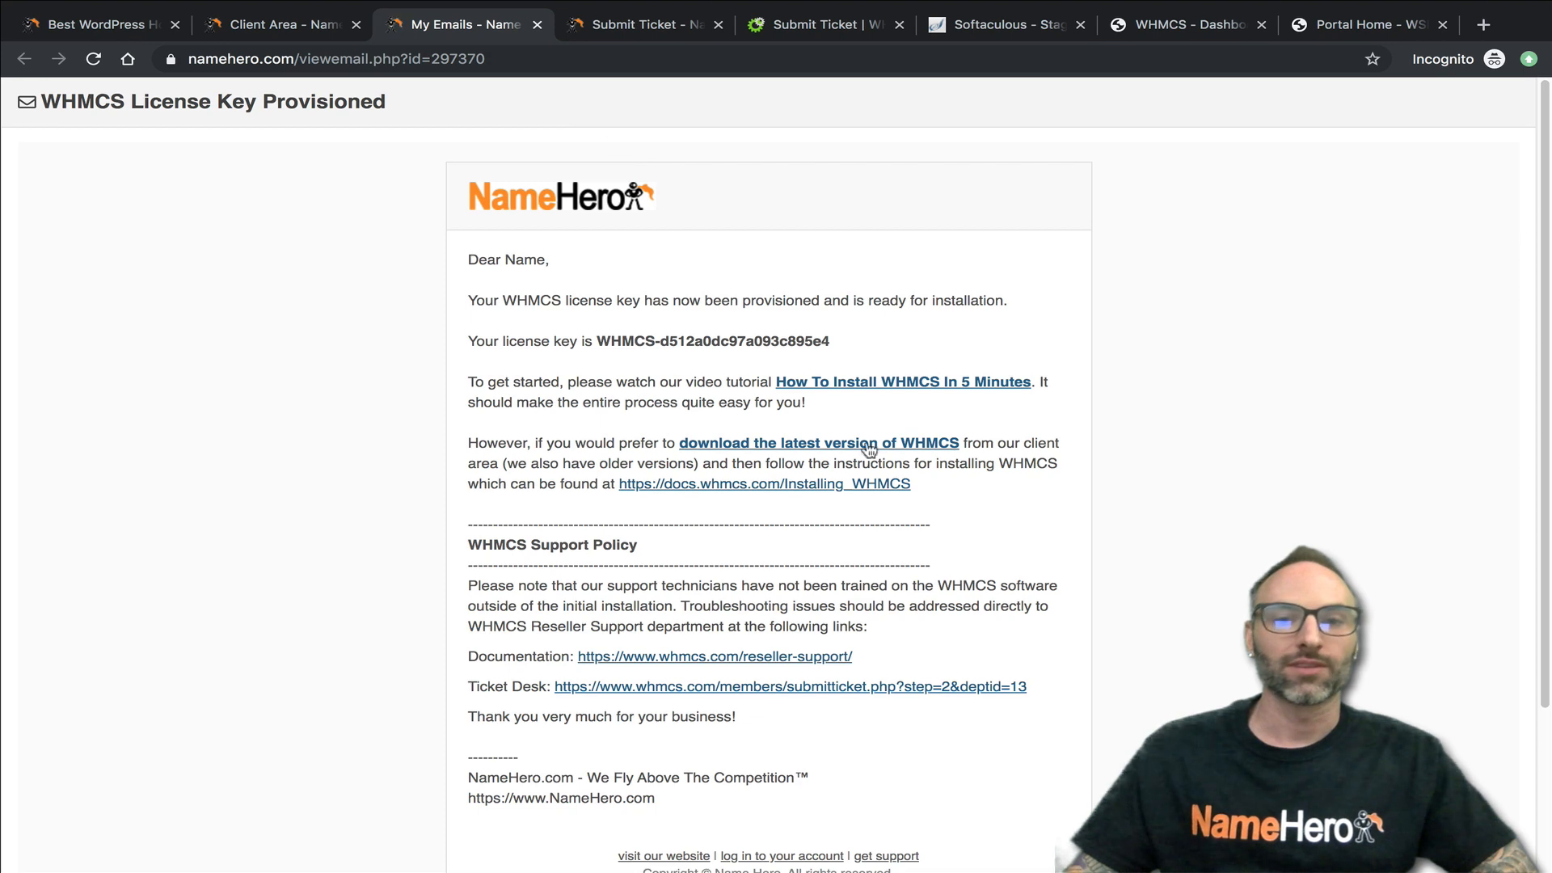
- Return to the Name Hero client area and open the product details of the Gold Reseller plan for wsphost.com
left_click(279, 24)
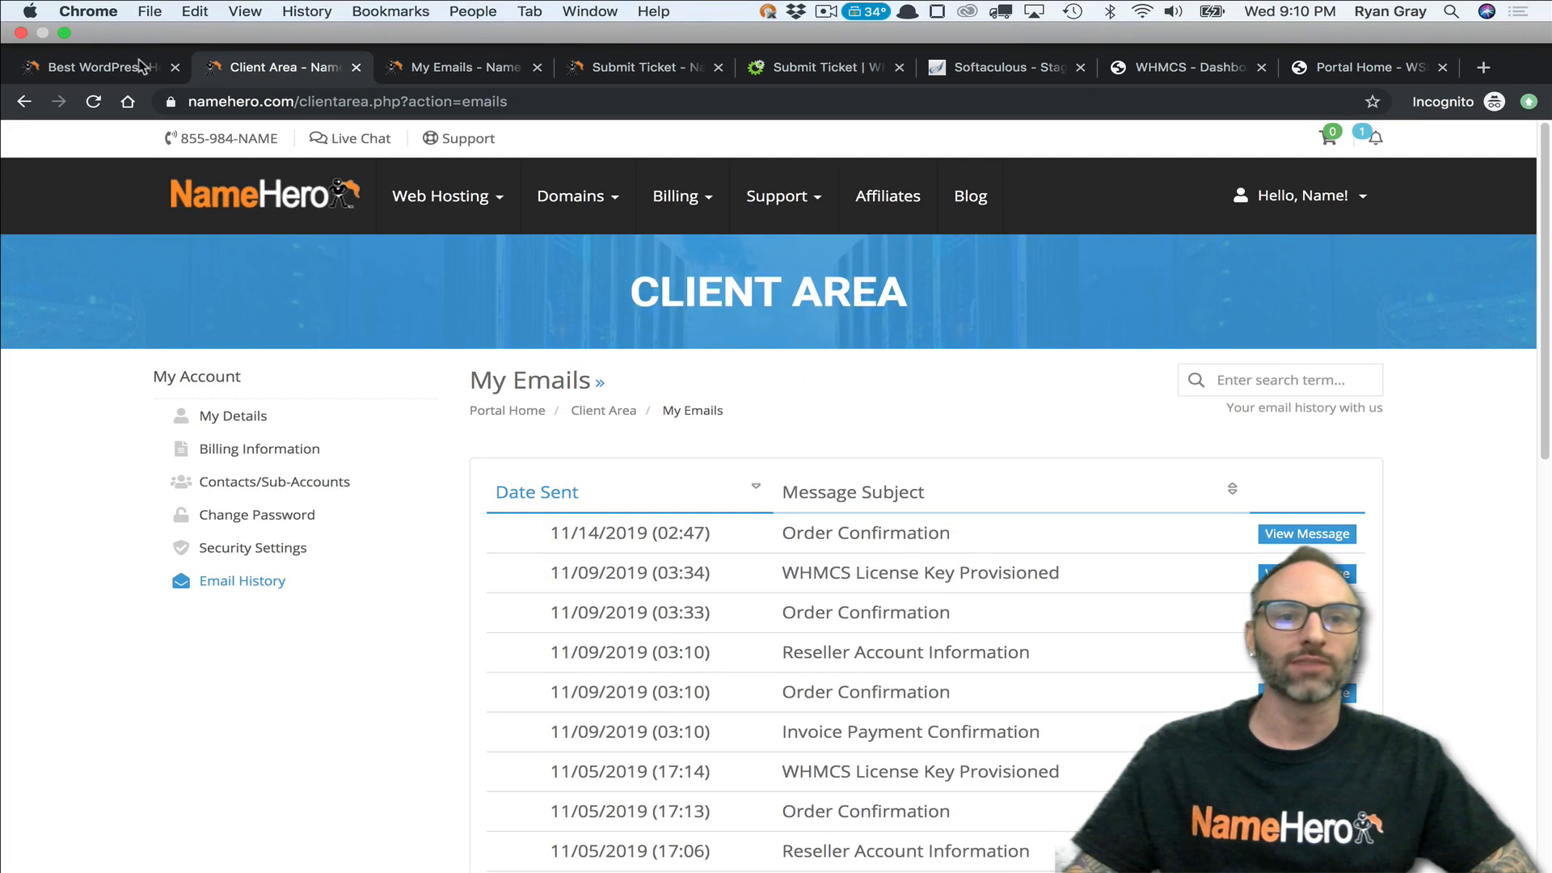
left_click(49, 16)
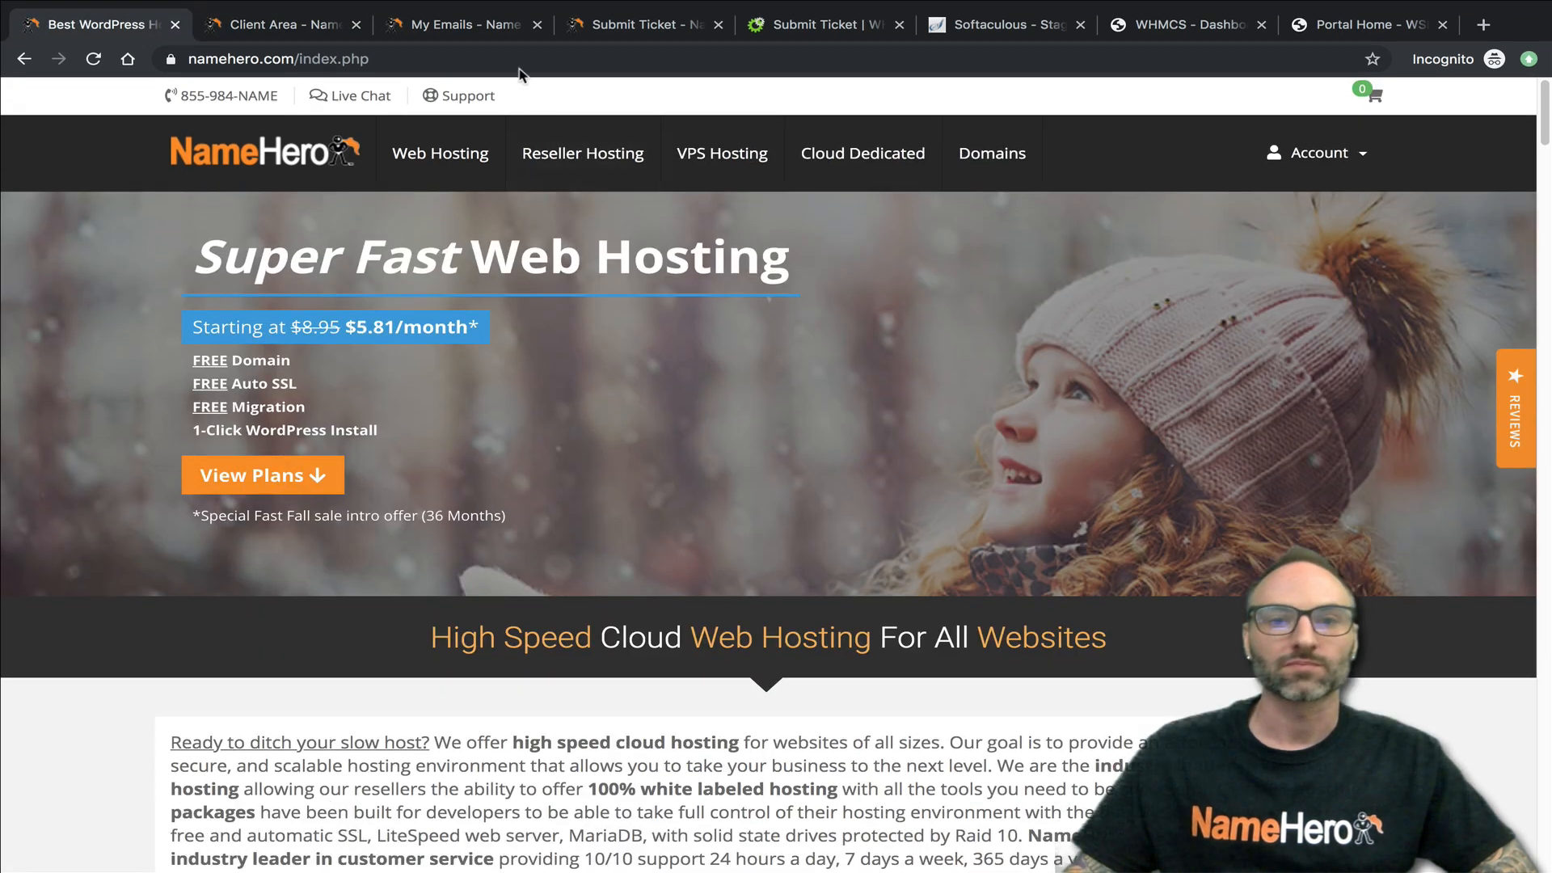
left_click(299, 26)
mouse_move(447, 154)
left_click(444, 215)
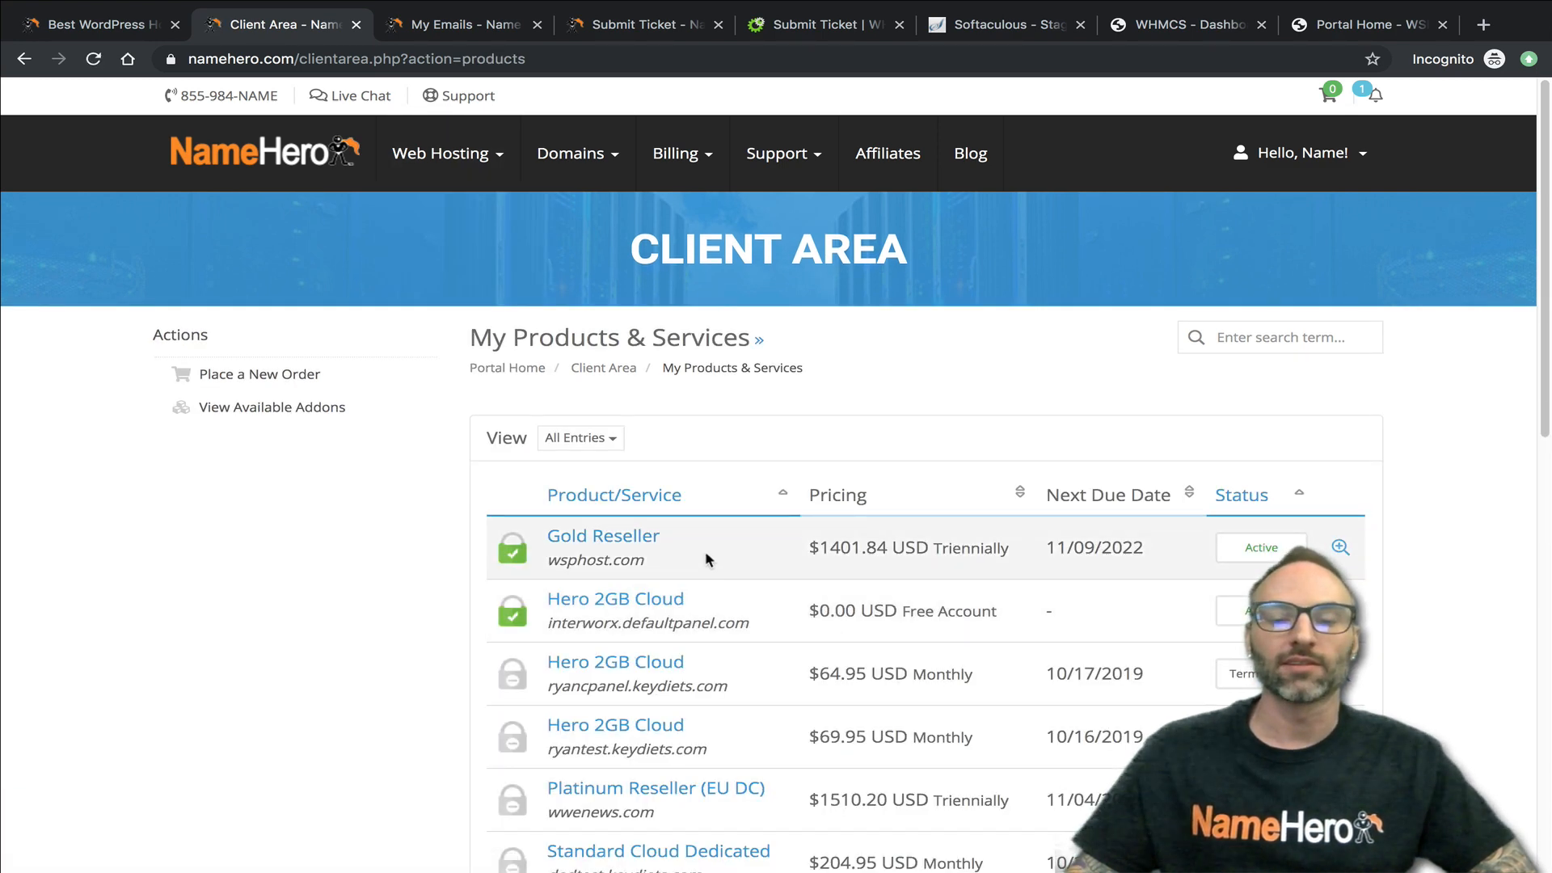
left_click(628, 537)
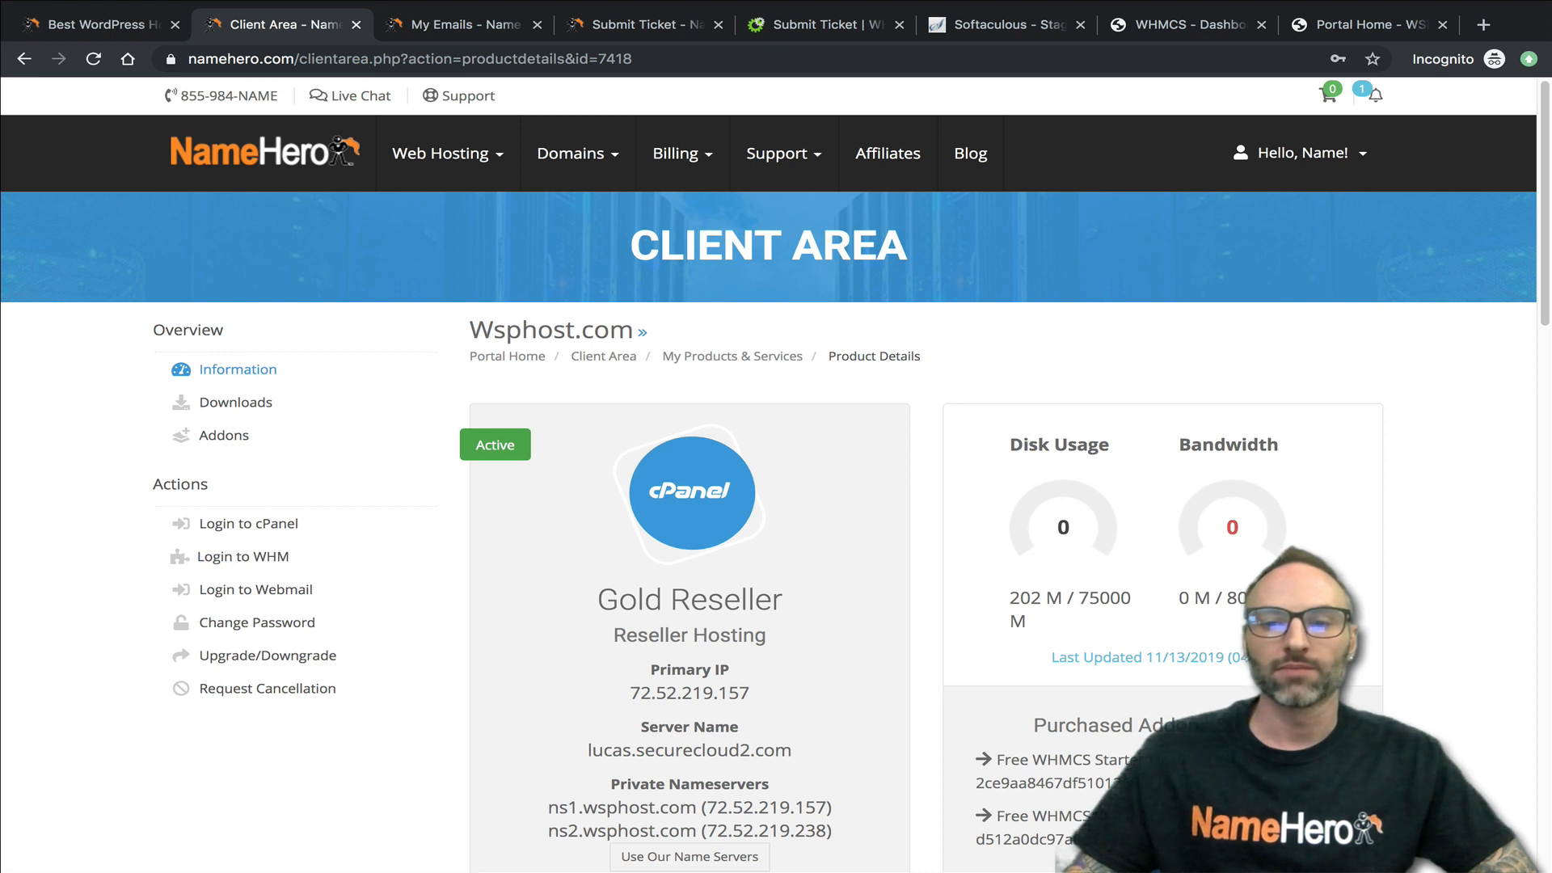
- Copy the first Free WHMCS Starter License key into the Softaculous staging form's Valid License Key field and create the staging installation
double_click(1164, 782)
right_click(1083, 782)
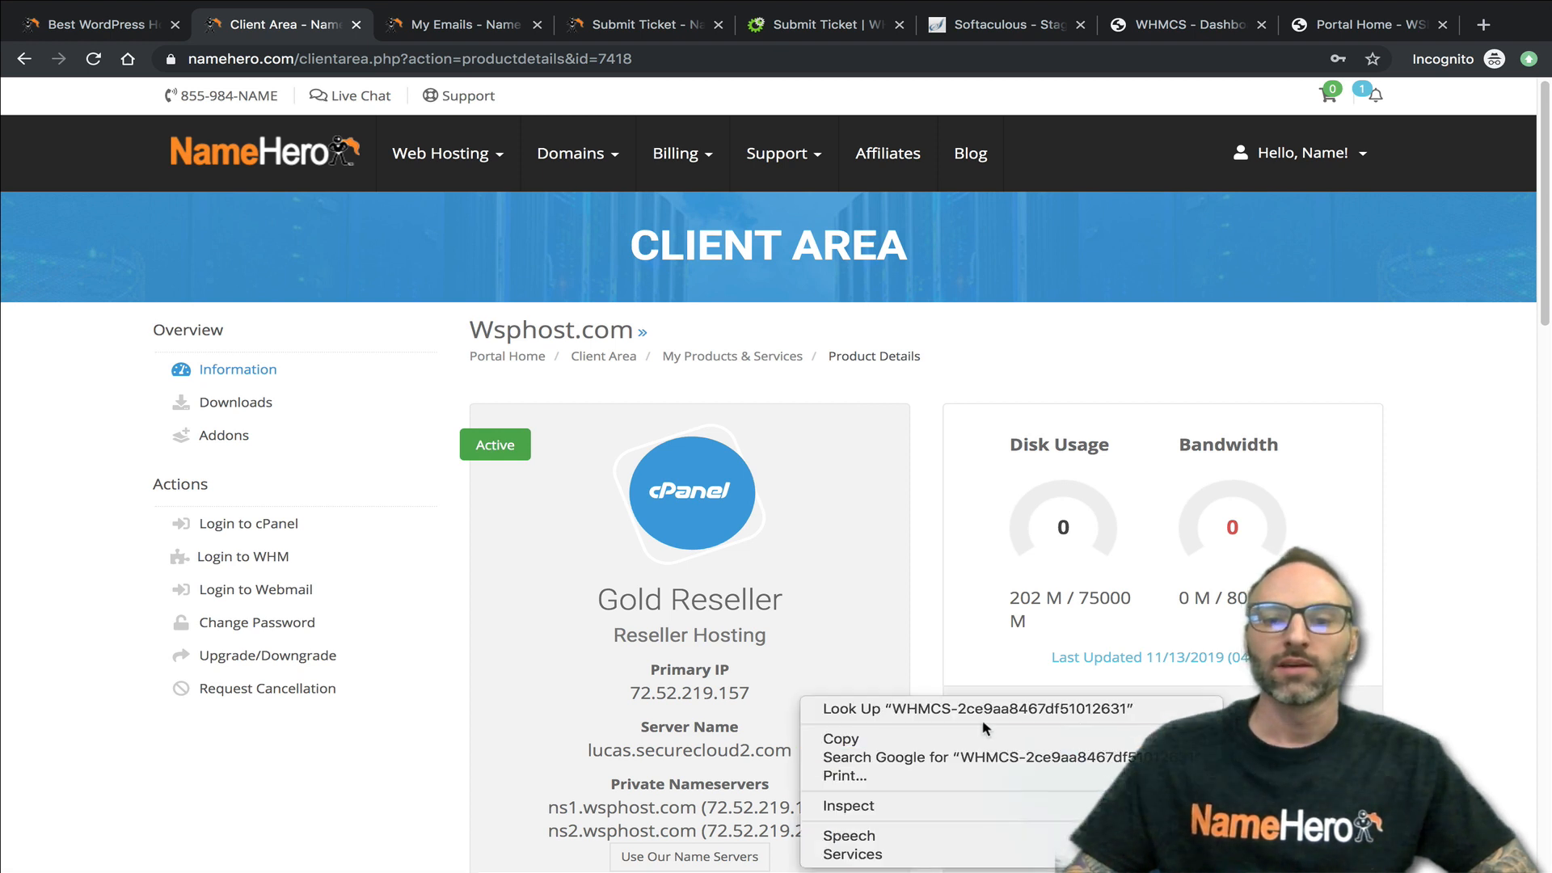
left_click(832, 736)
left_click(1002, 25)
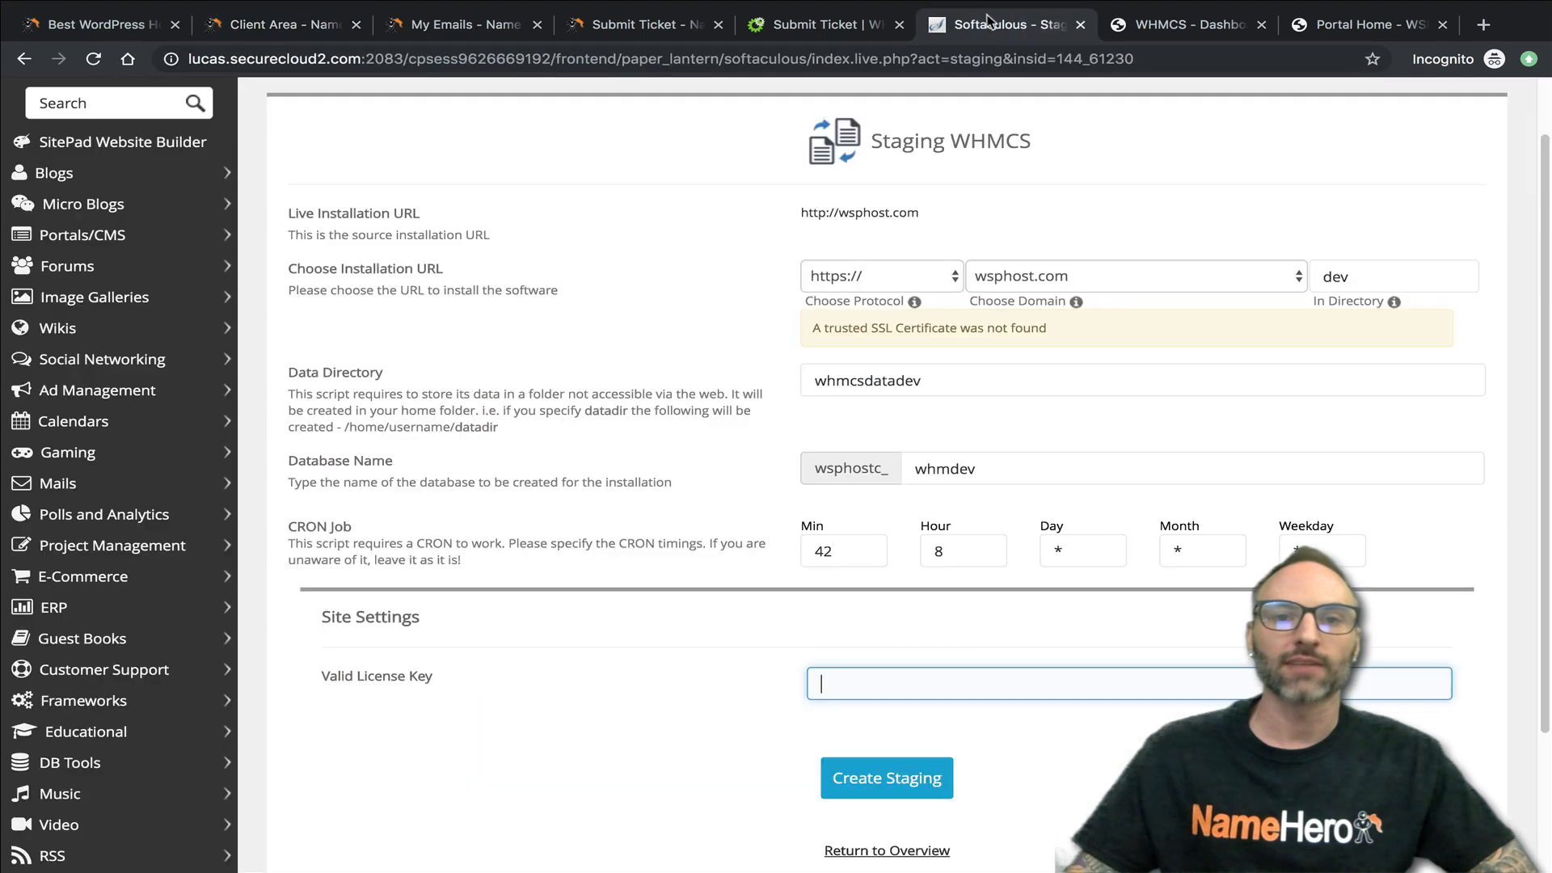
right_click(841, 683)
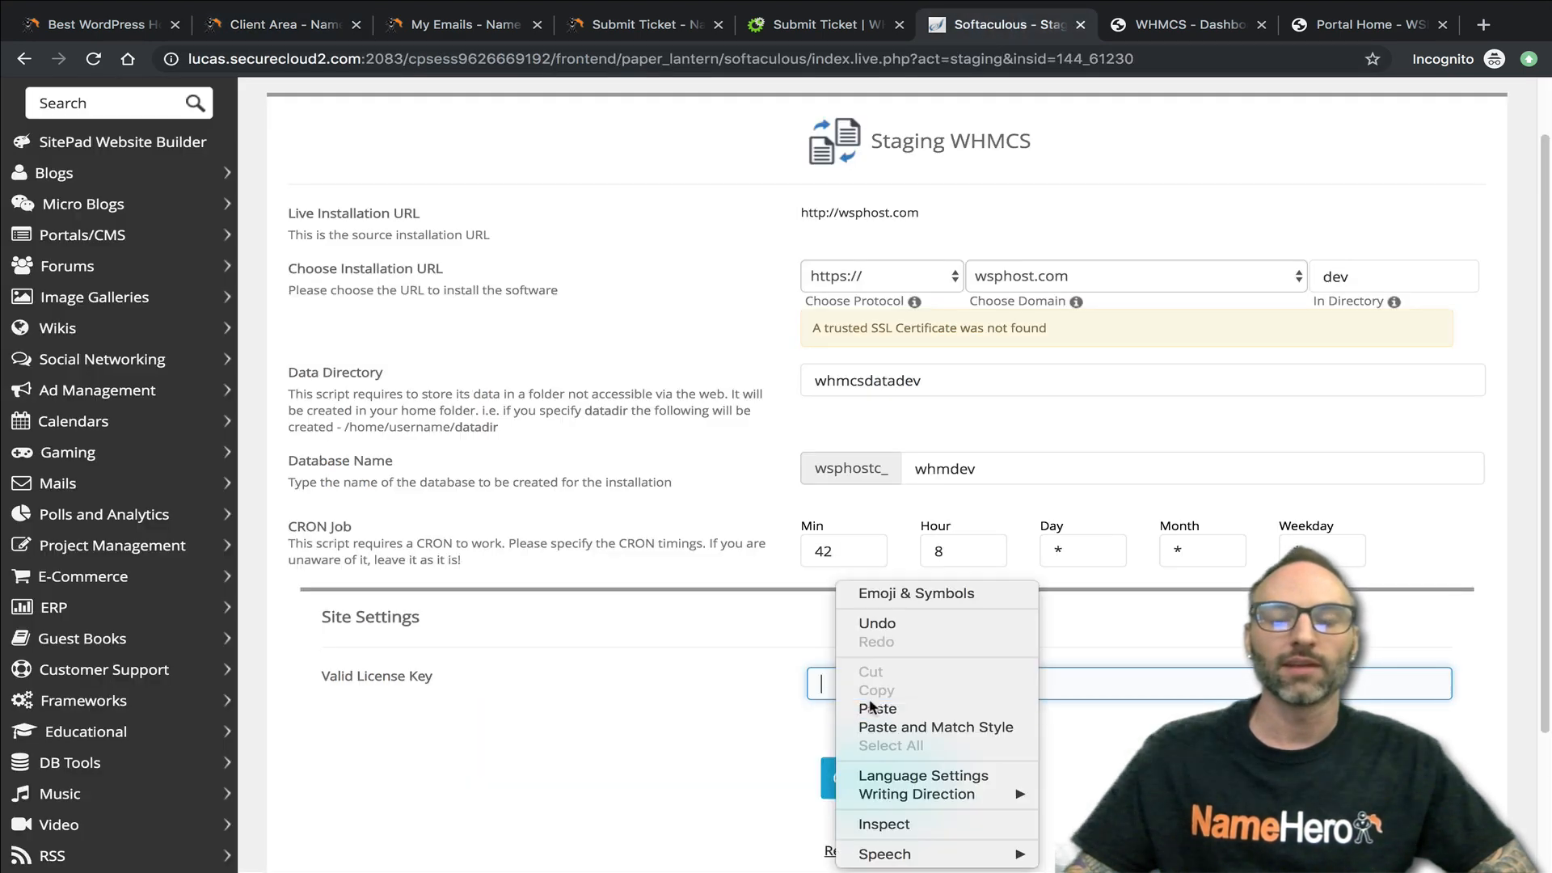
left_click(872, 706)
left_click(908, 778)
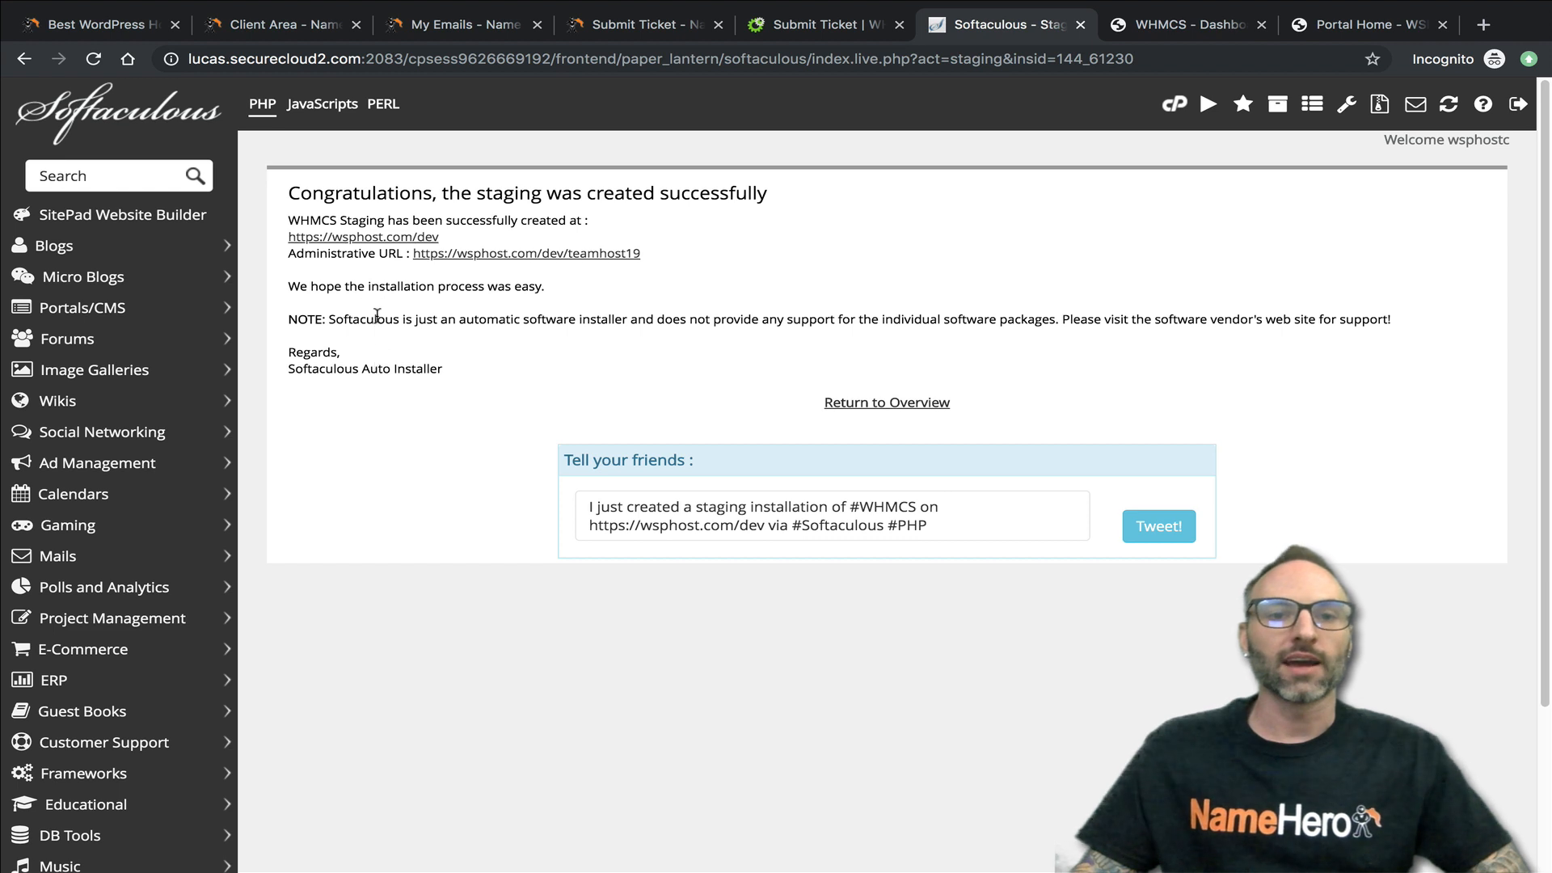
- Open the staging site at wsphost.com/dev and compare it with the live wsphost.com site
left_click(389, 238)
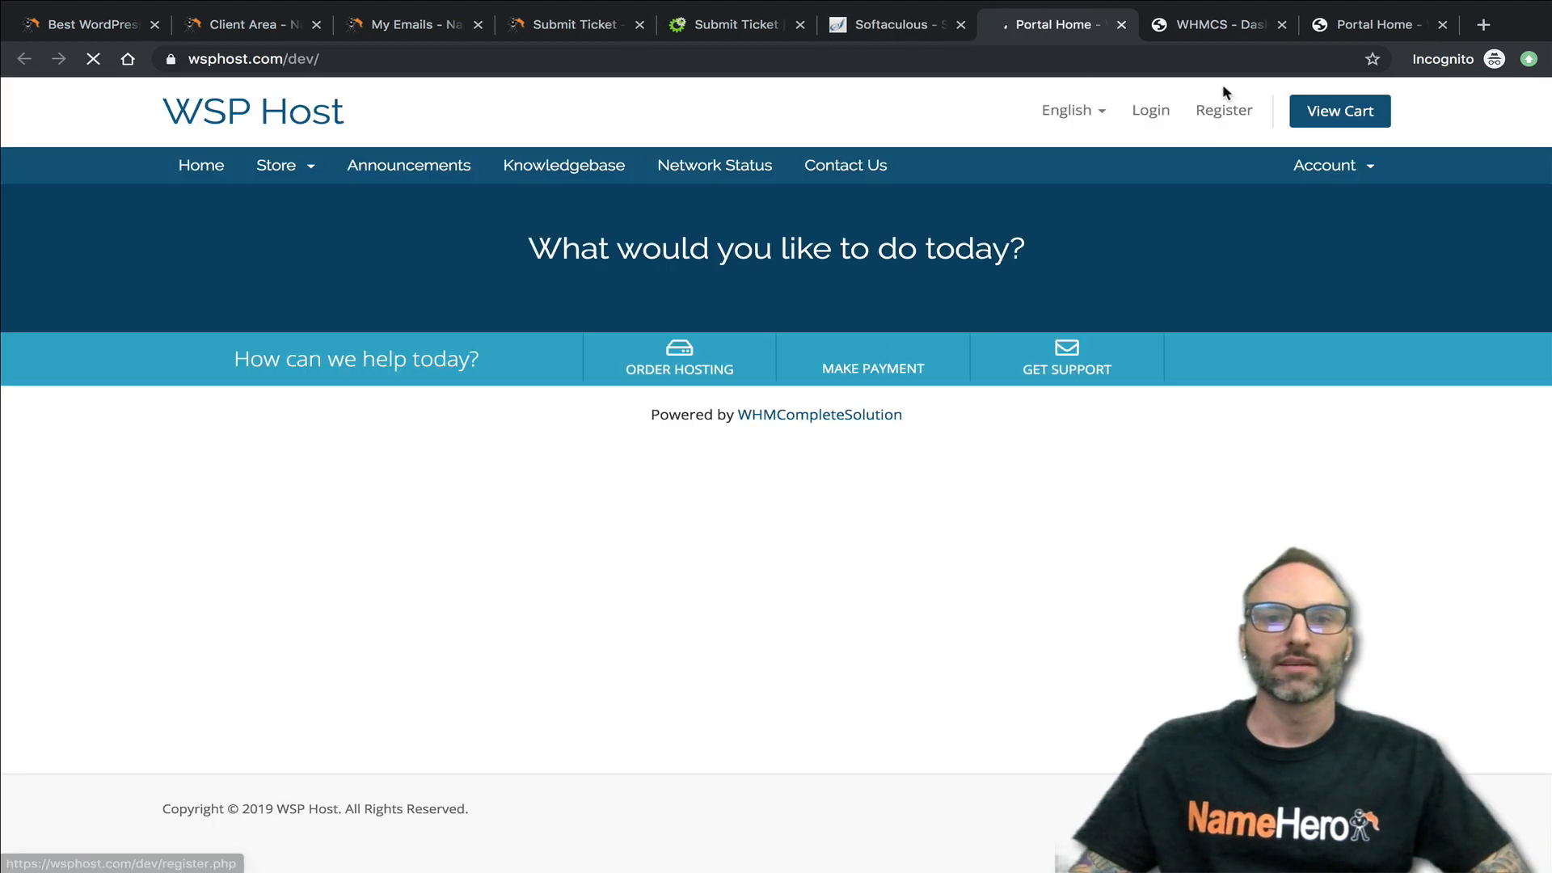
left_click_drag(287, 58, 369, 58)
key("BackSpace")
key("Return")
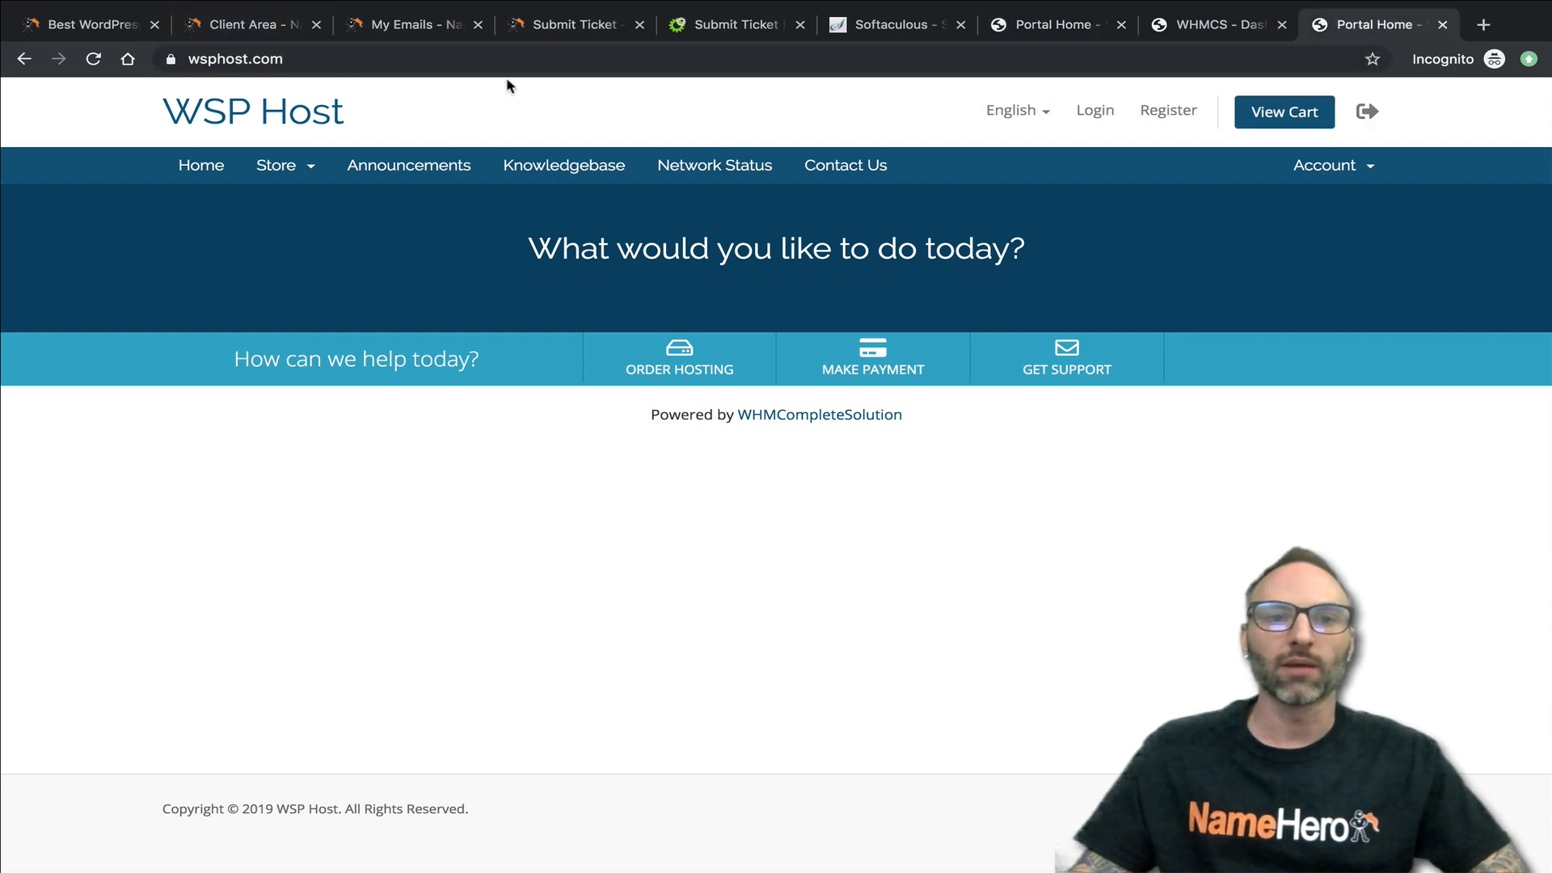
left_click(1059, 29)
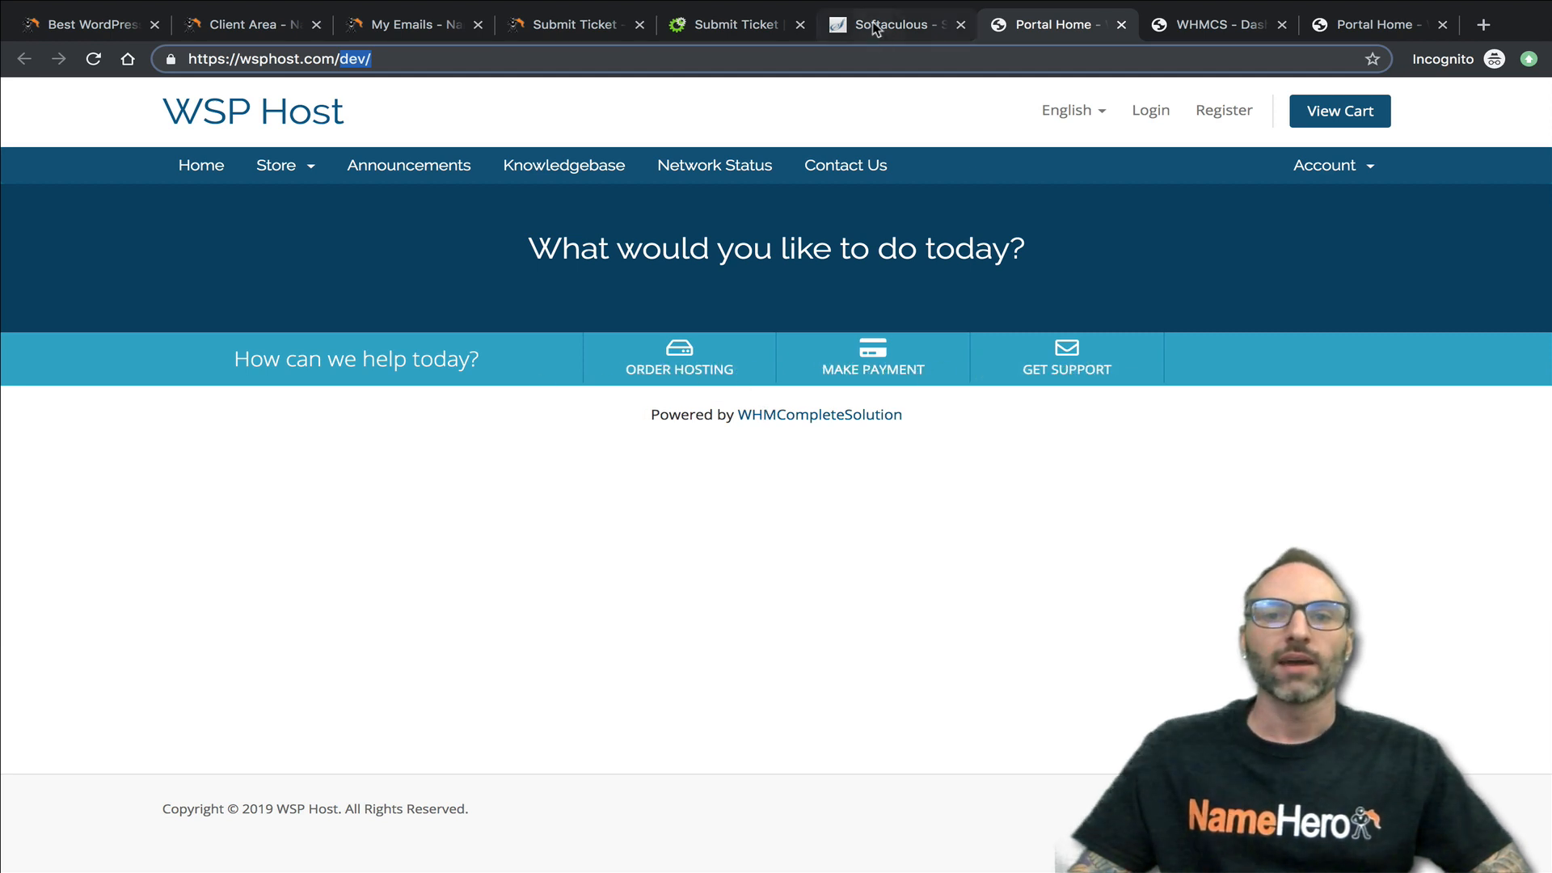
- Open the staging installation's administrative URL from Softaculous and bring up the form for entering a new license key
left_click(897, 25)
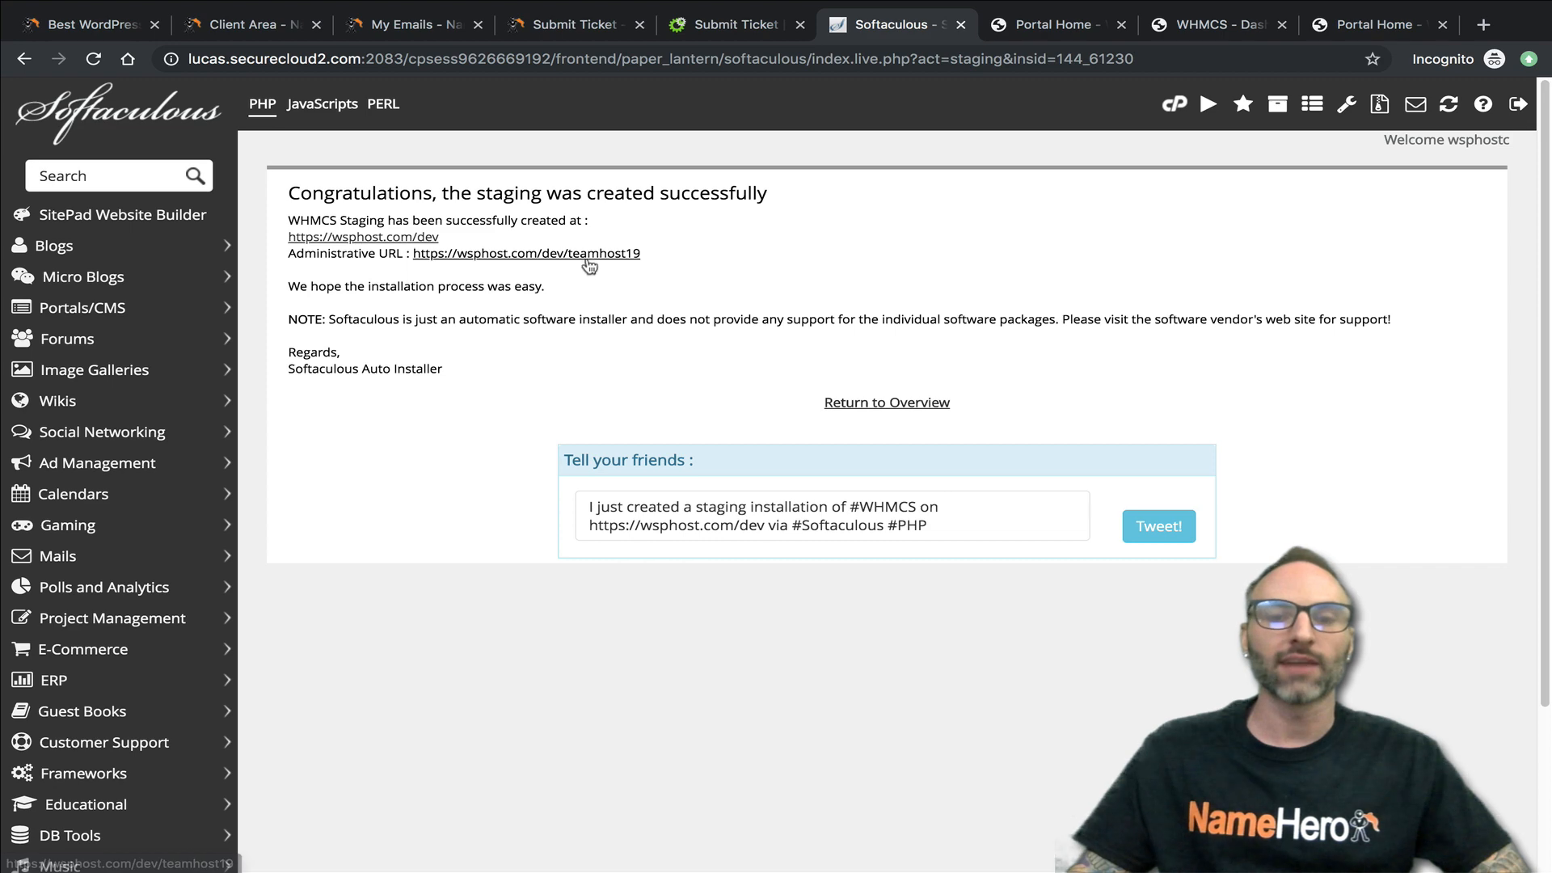
left_click(558, 256)
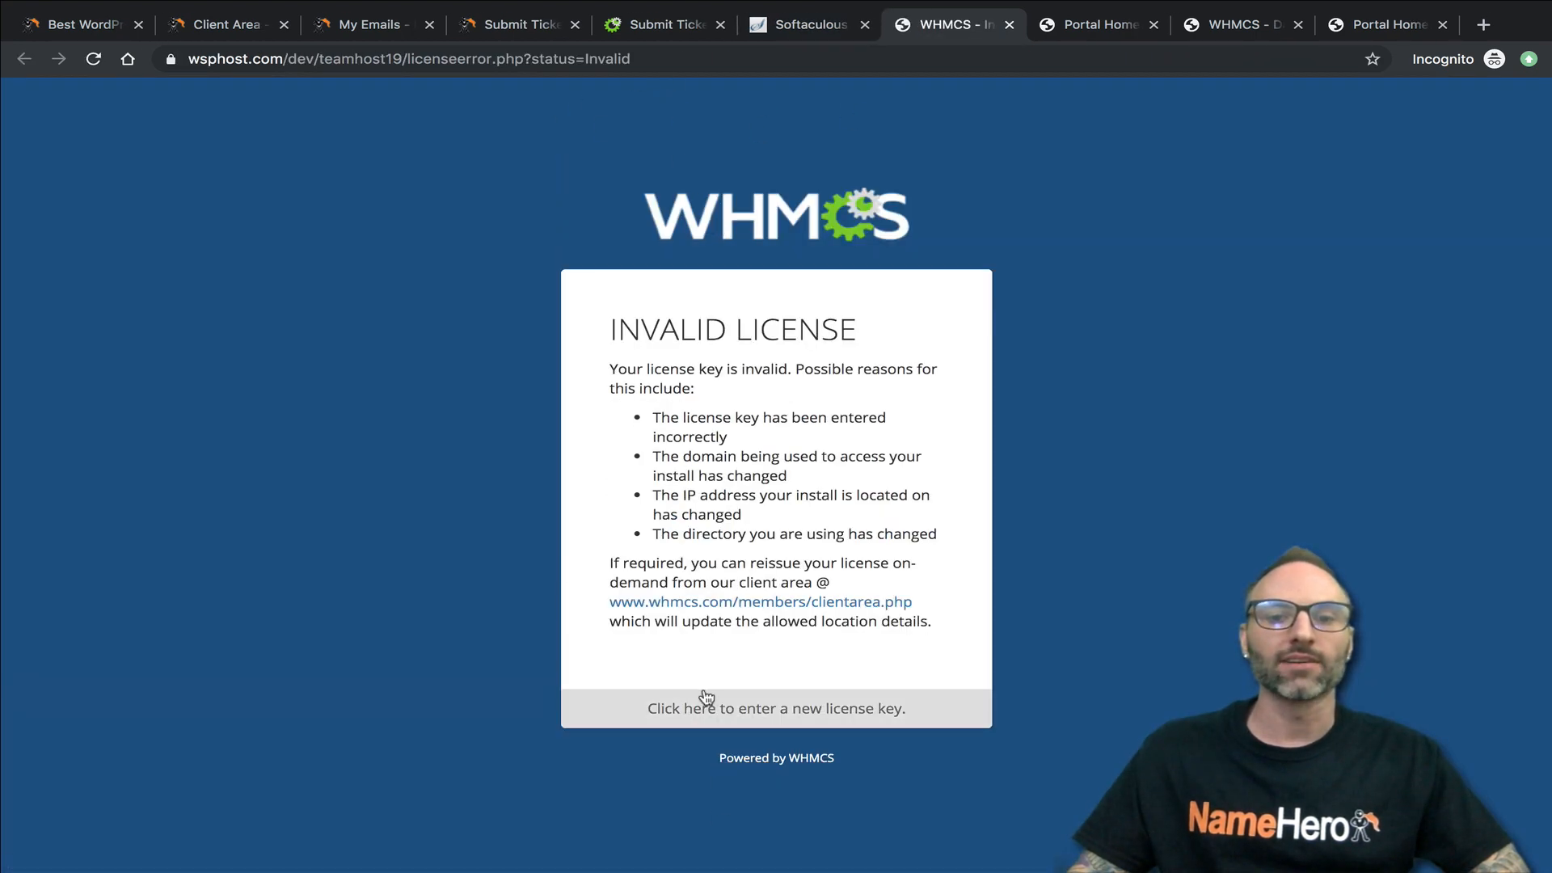
left_click(756, 708)
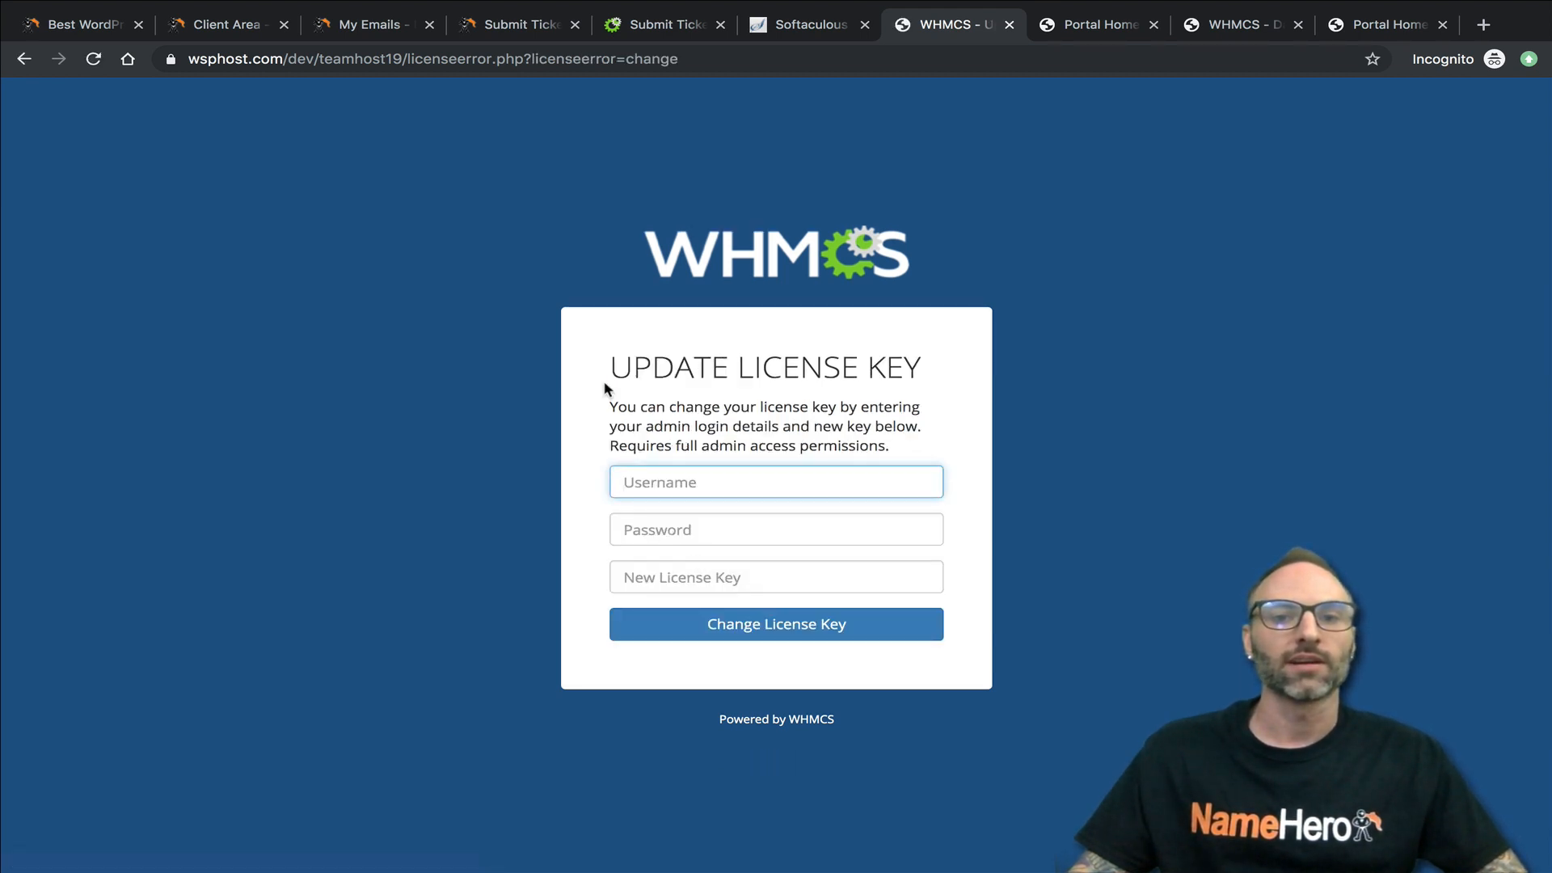
- Copy the second Free WHMCS Starter License key from the Name Hero product details into the staging form's New License Key field
left_click(243, 27)
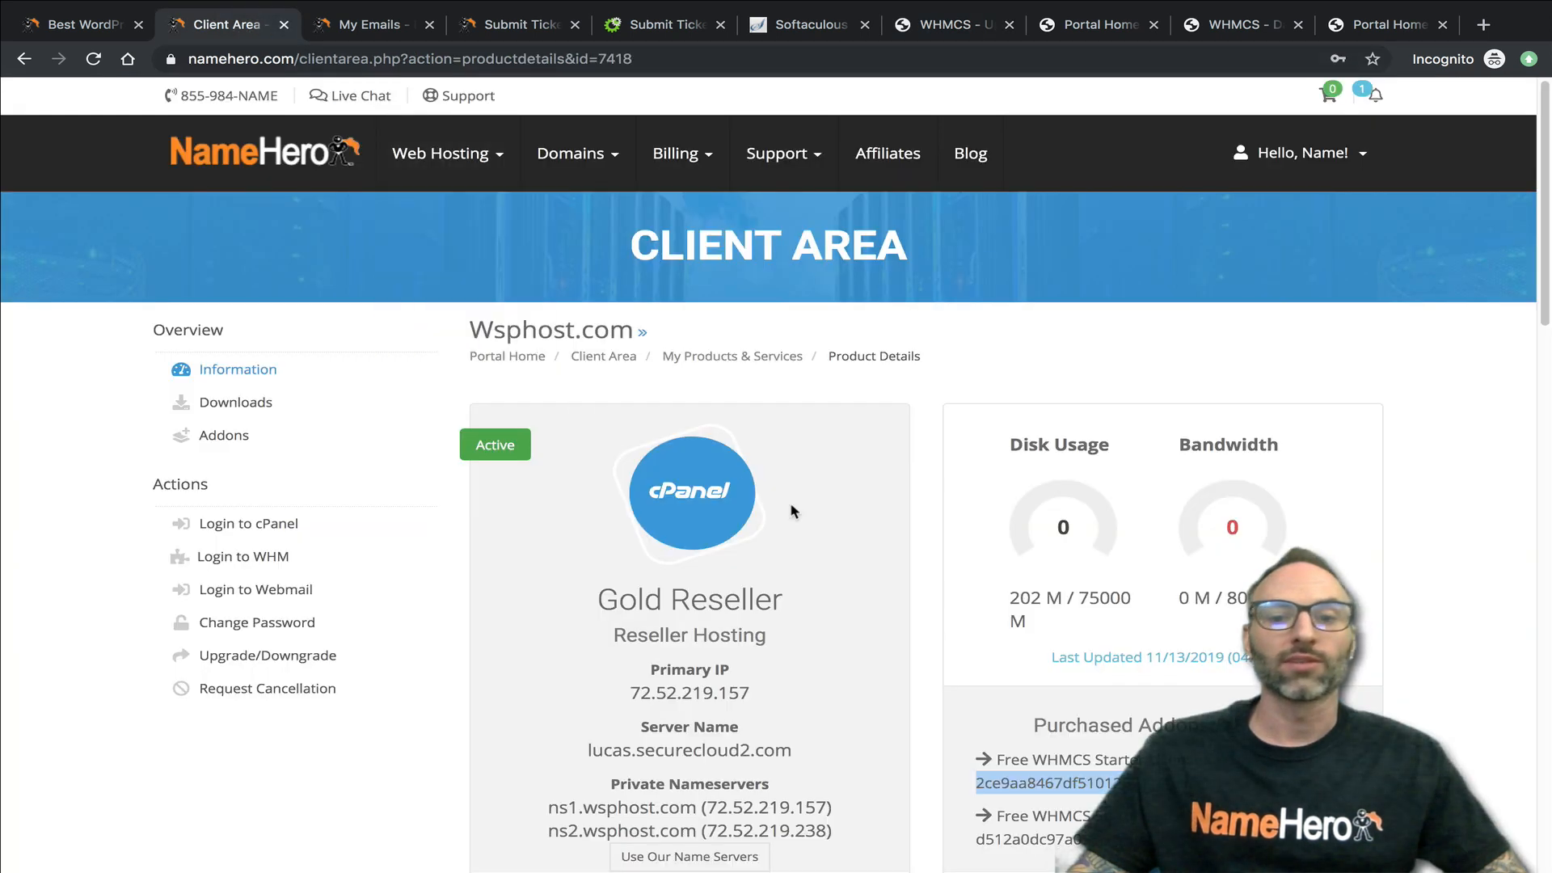
scroll(793, 513, "down", 2)
left_click_drag(1154, 722, 1219, 705)
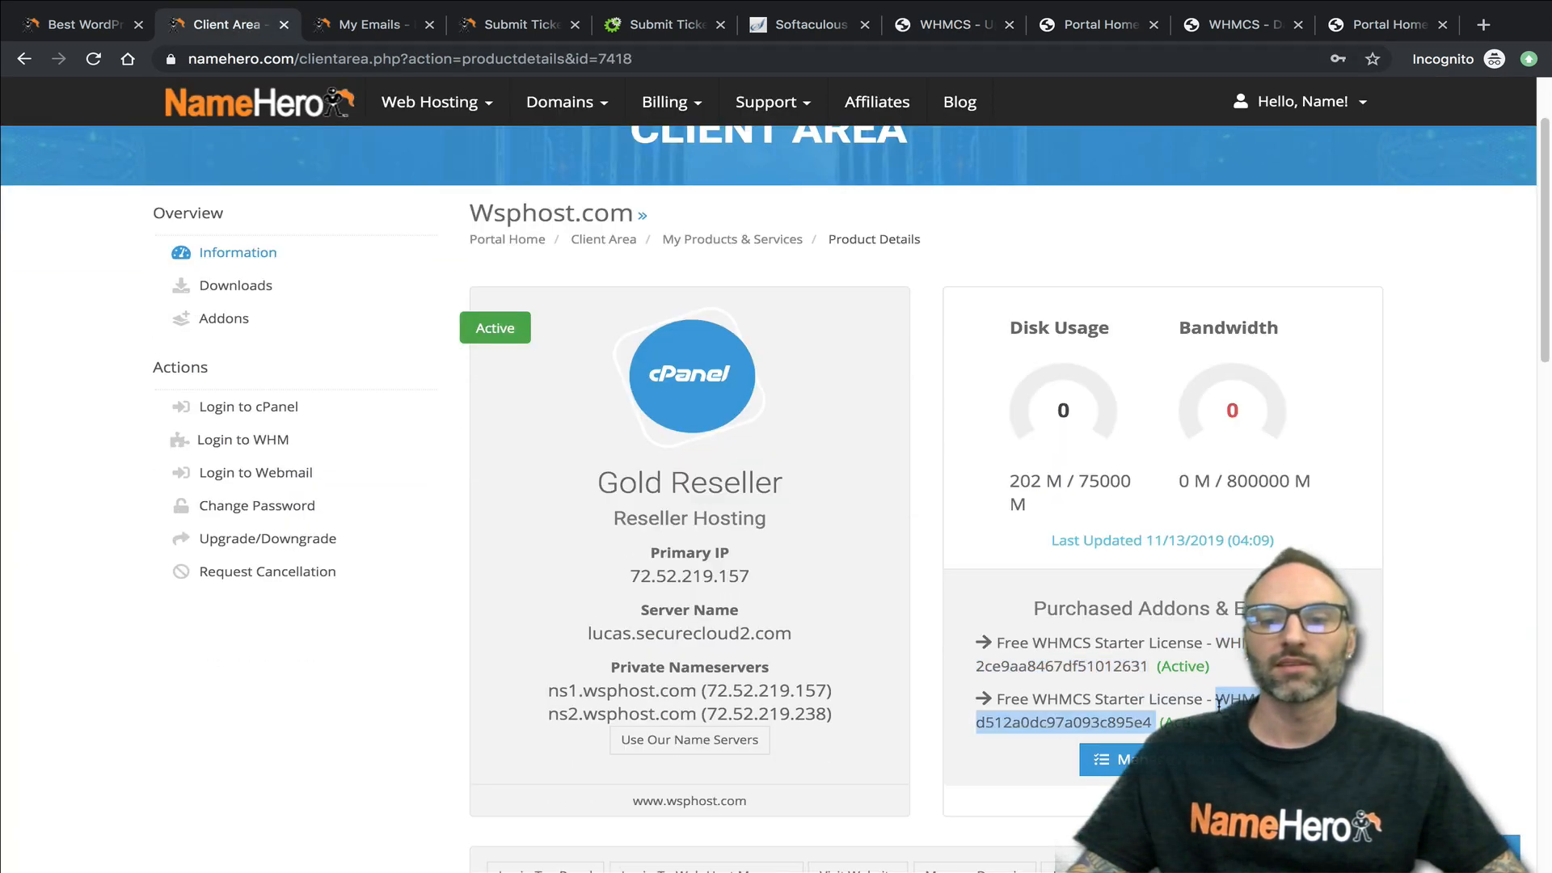
right_click(1204, 695)
left_click(833, 736)
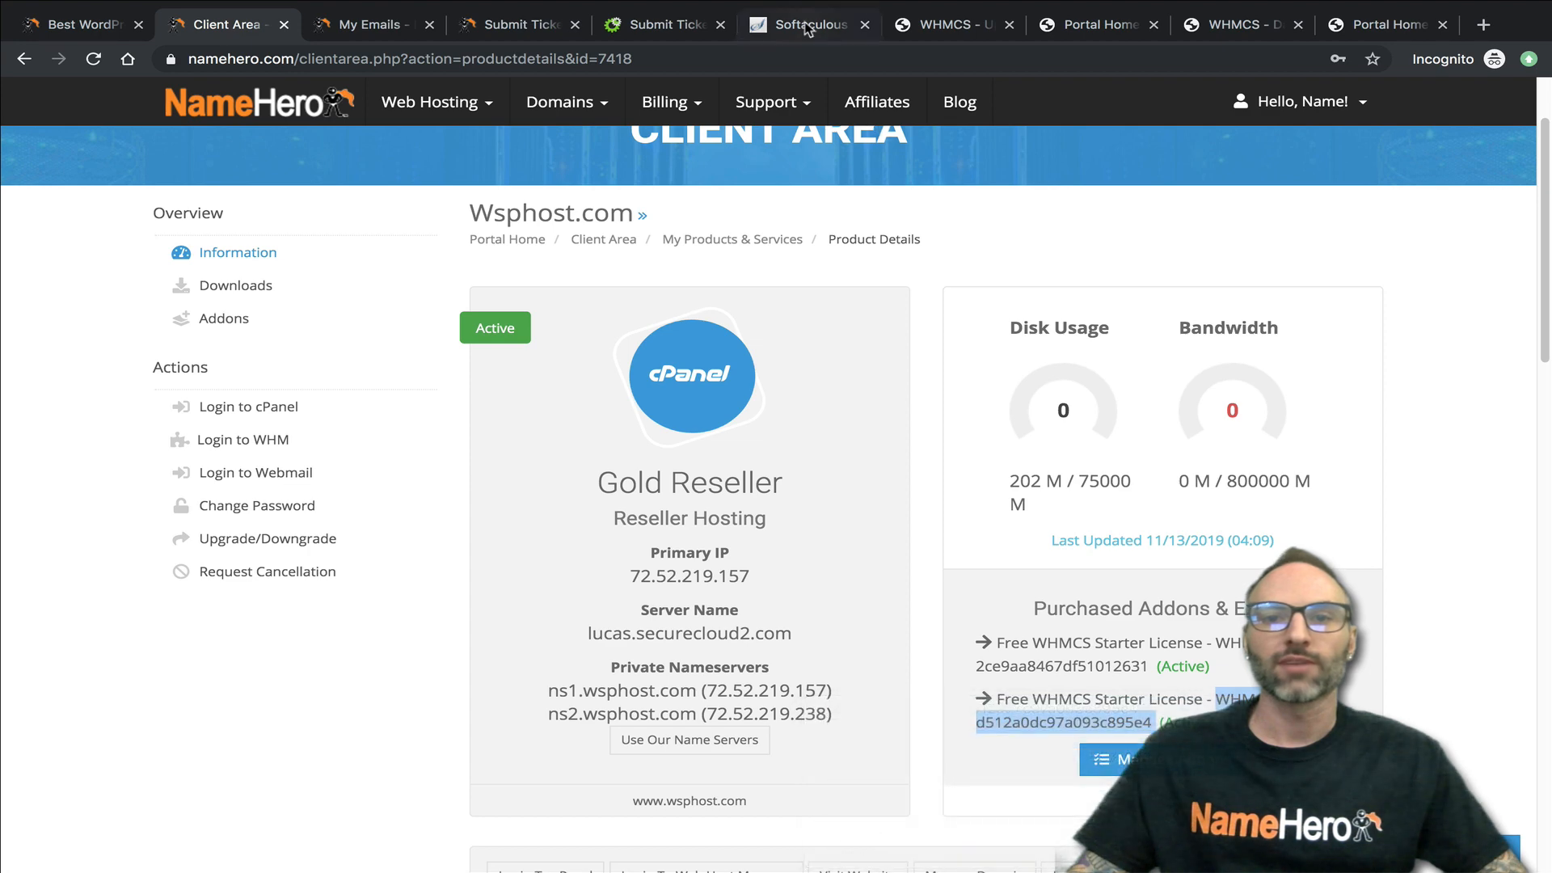
left_click(800, 24)
left_click(954, 25)
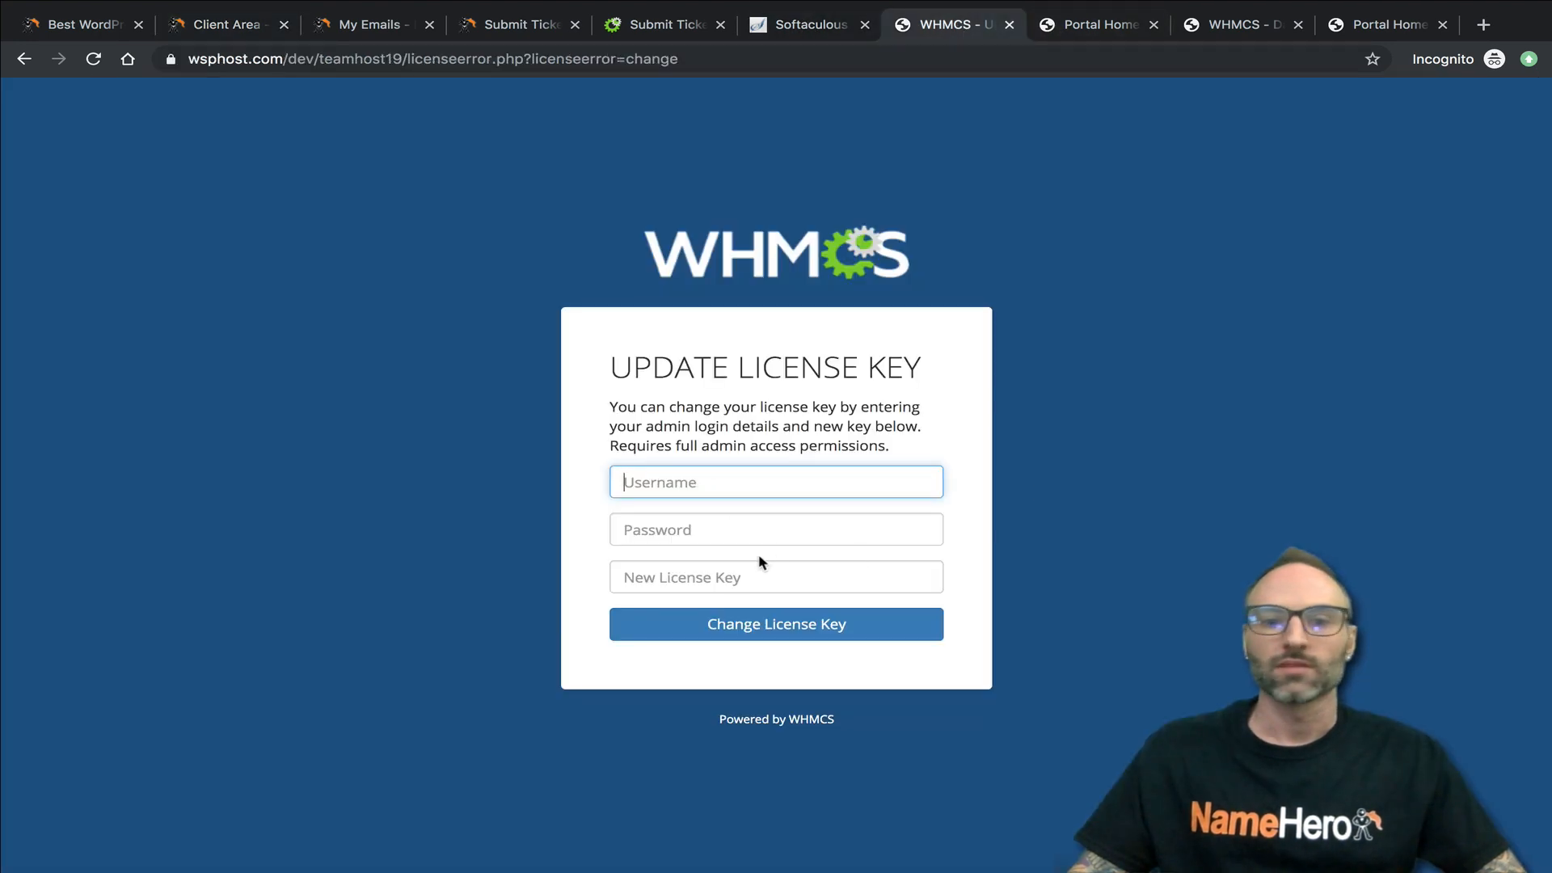
left_click(713, 575)
right_click(714, 575)
left_click(790, 701)
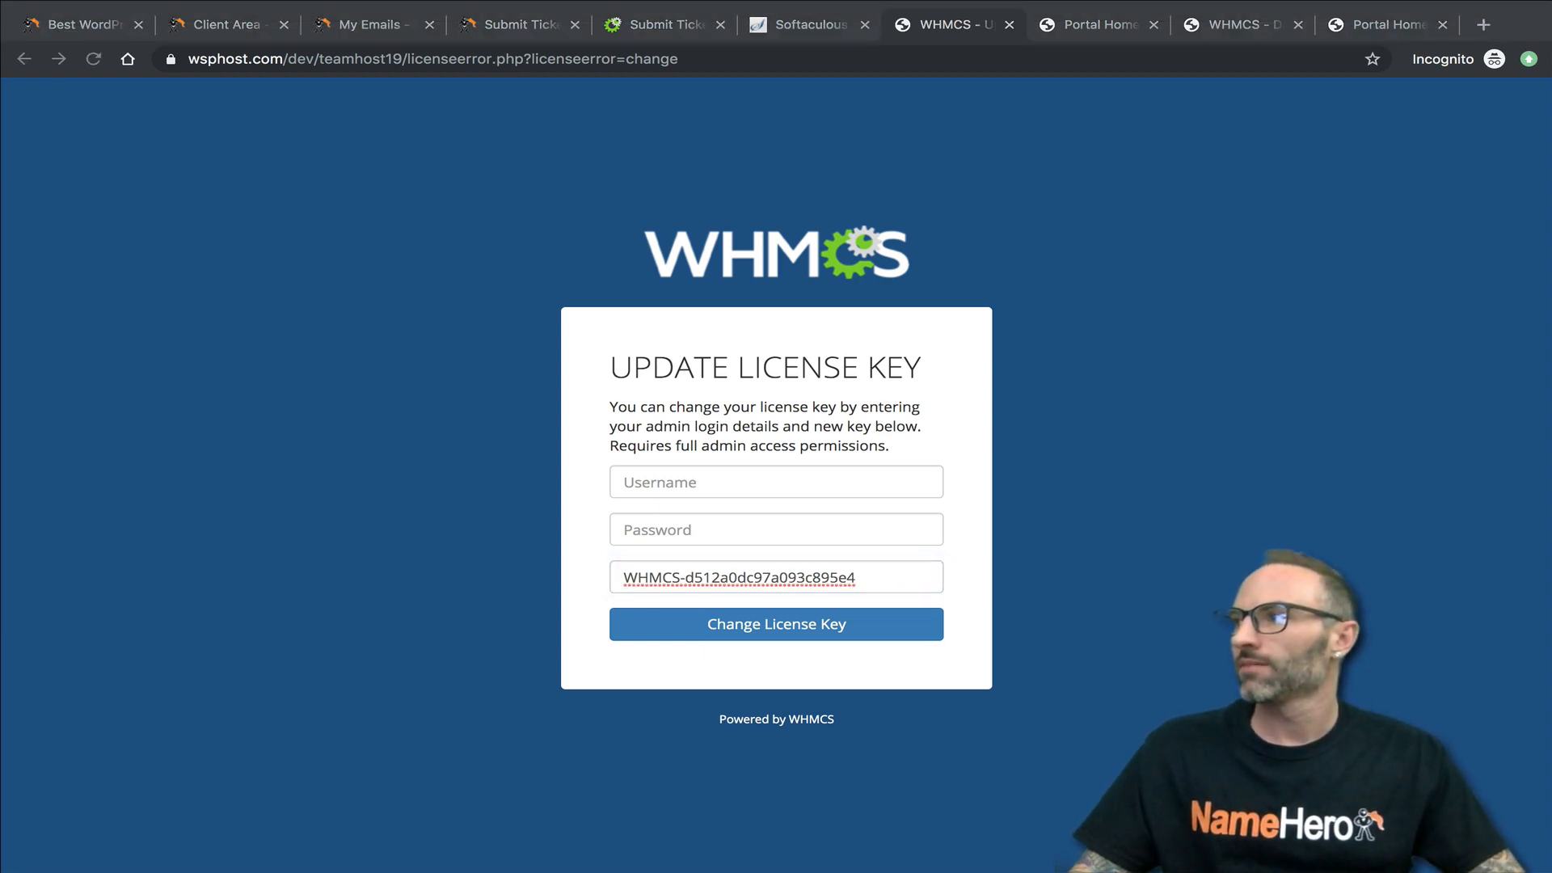
- Enter the admin username and password, submit the license key change, and bring up the new license key form again
left_click(812, 476)
type("ryanhost19")
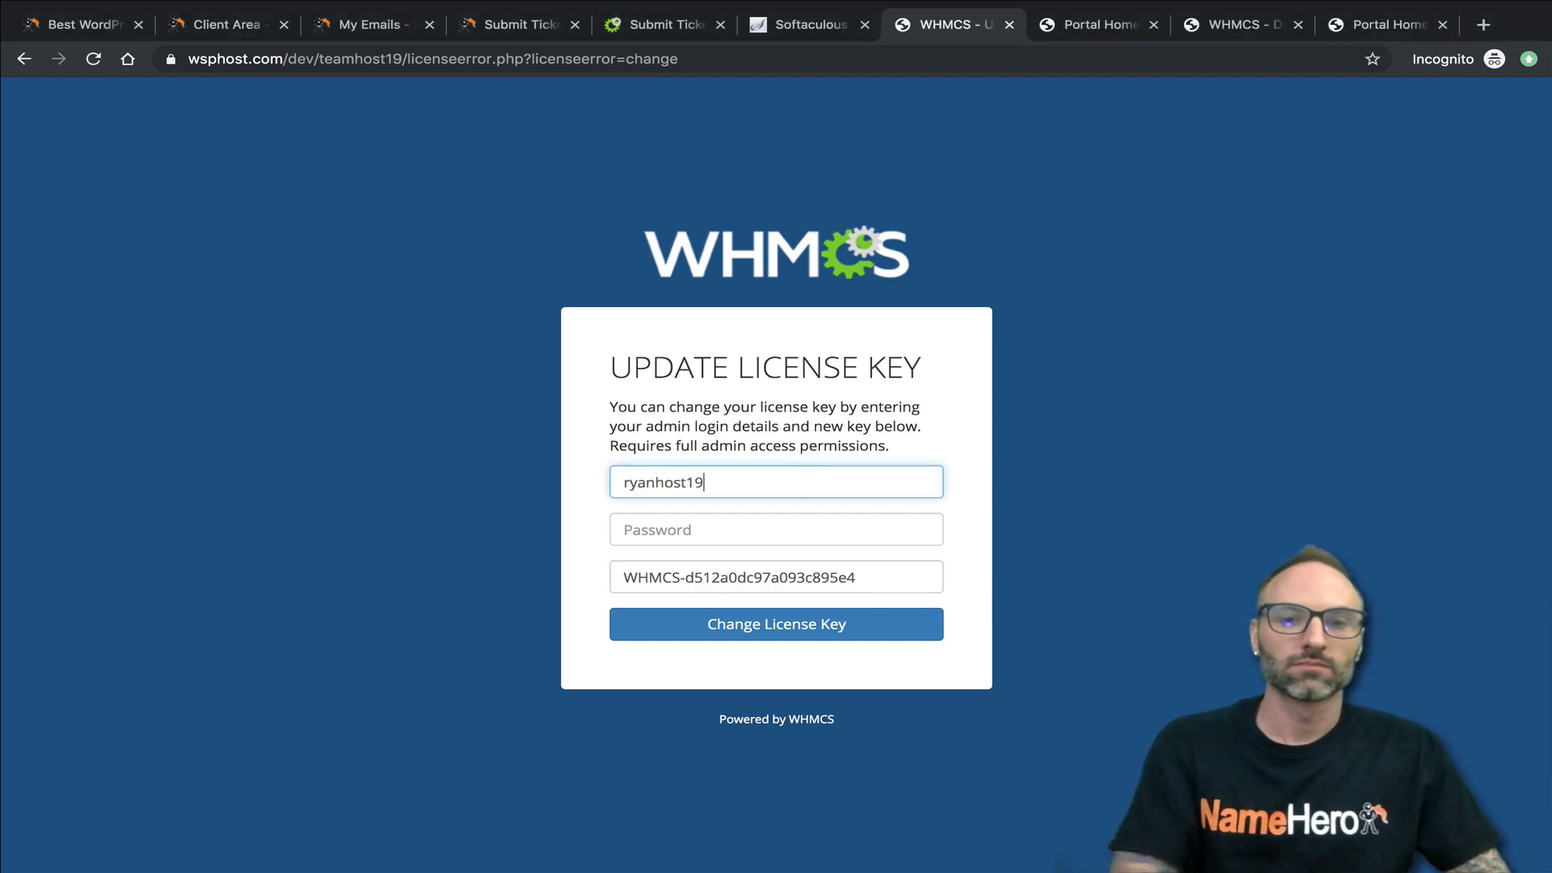
key("Tab")
right_click(685, 532)
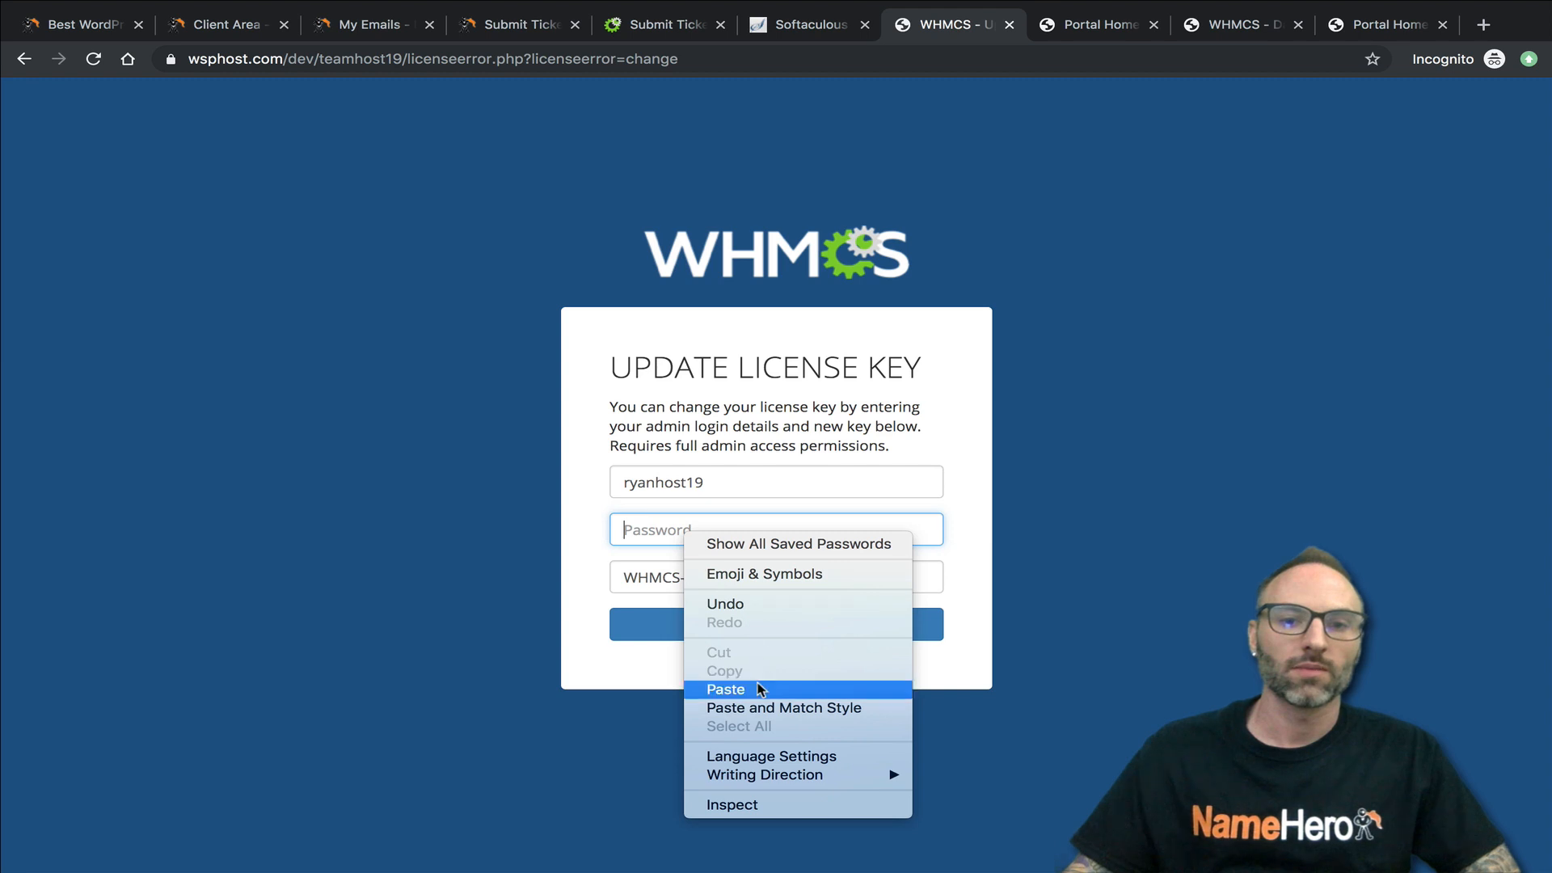
left_click(755, 689)
left_click(759, 634)
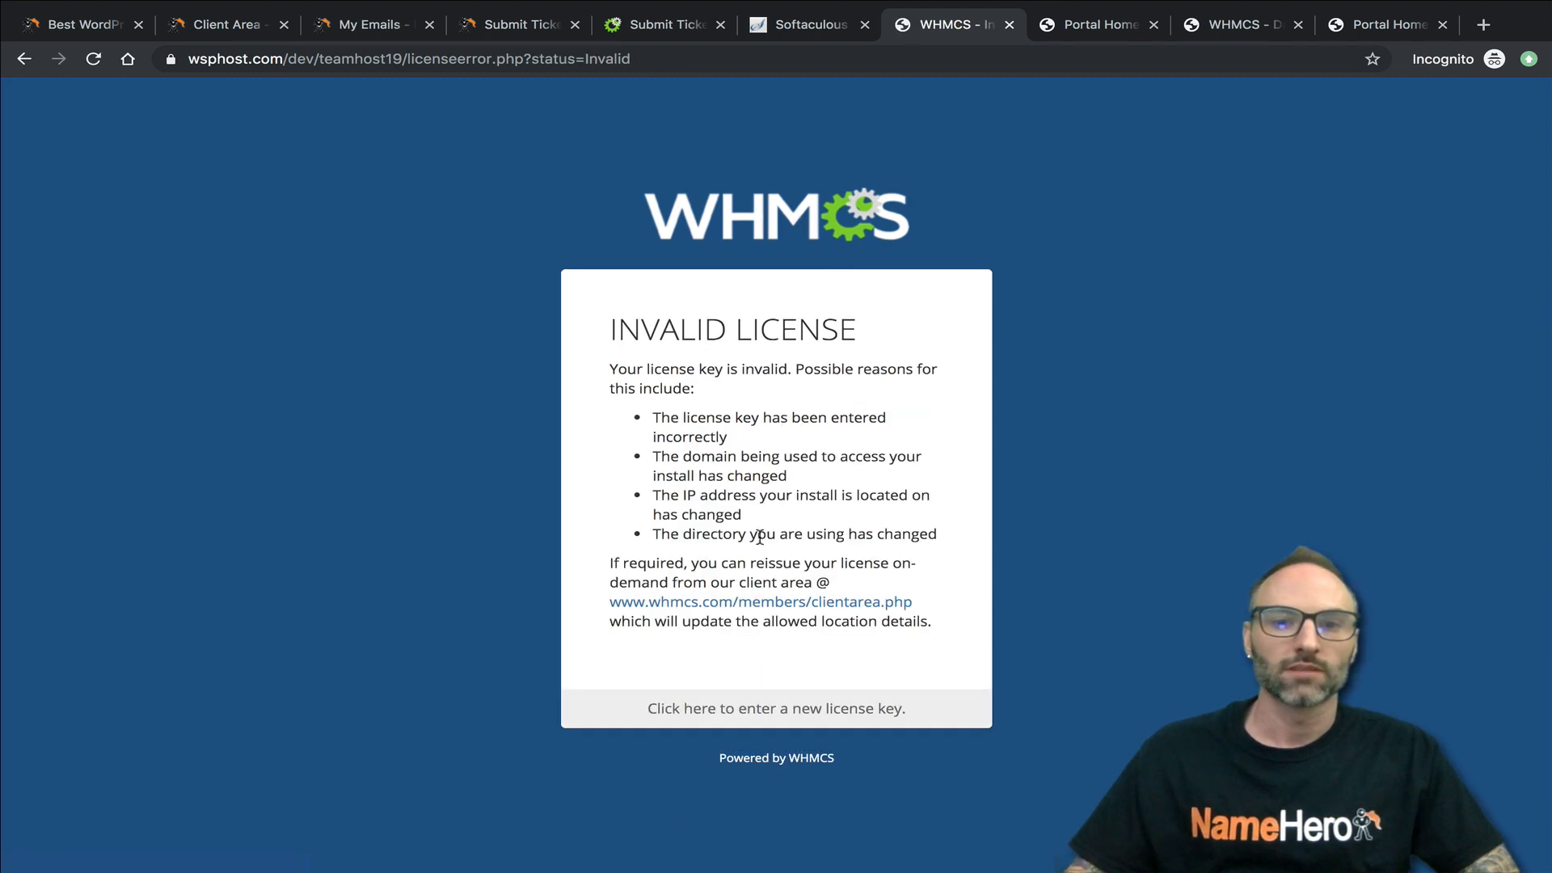
left_click(775, 708)
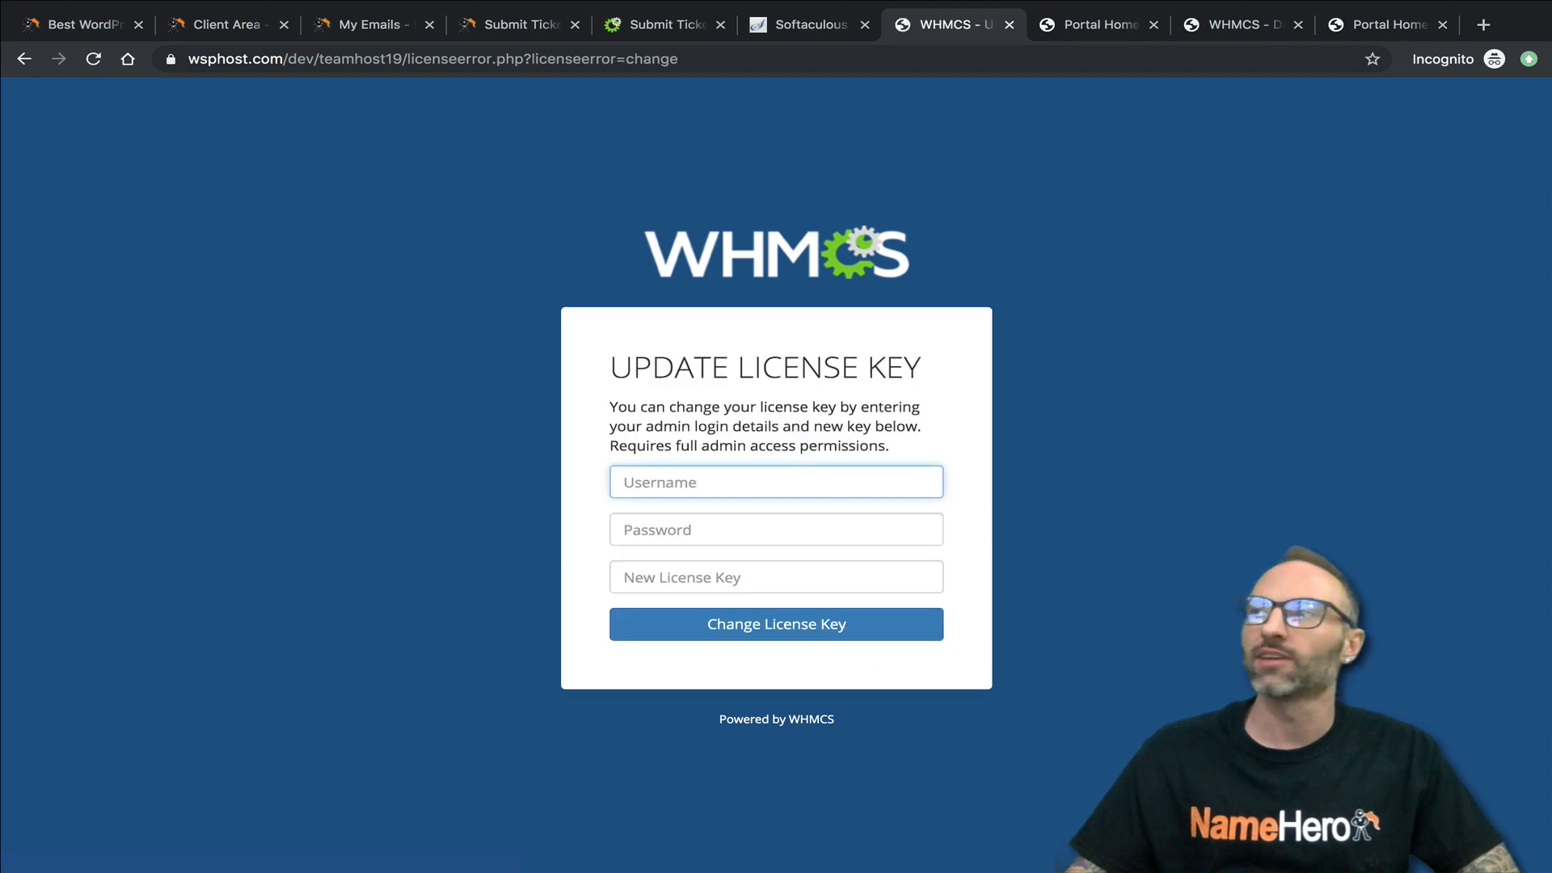
- Log in to the staging WHMCS admin area and dismiss the What's New in Version 7.8 notice
key("super+Tab")
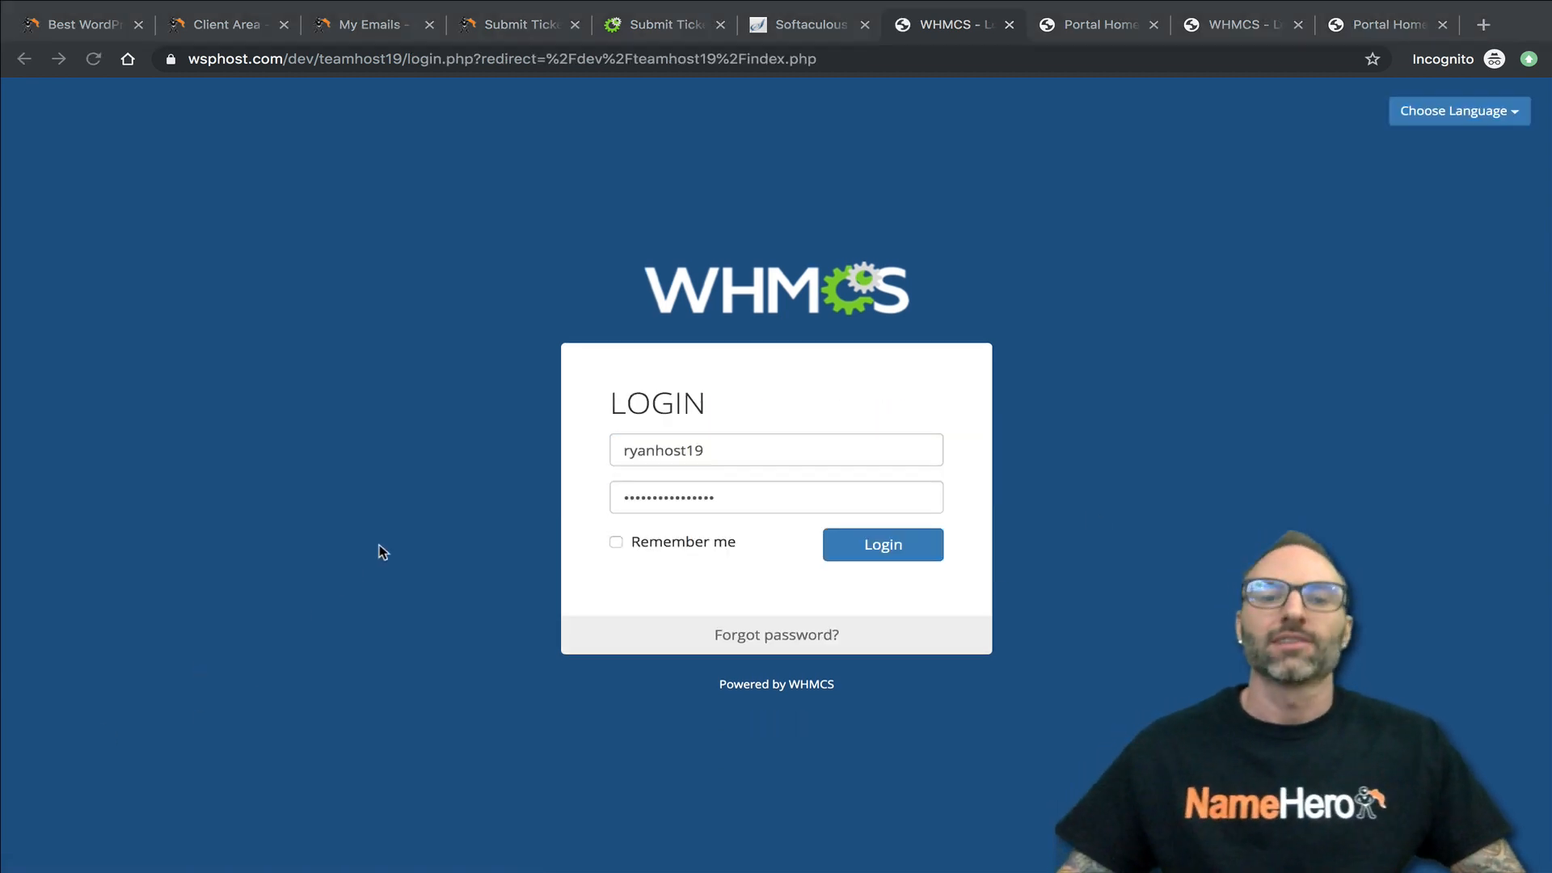
key("super+Tab")
left_click(881, 546)
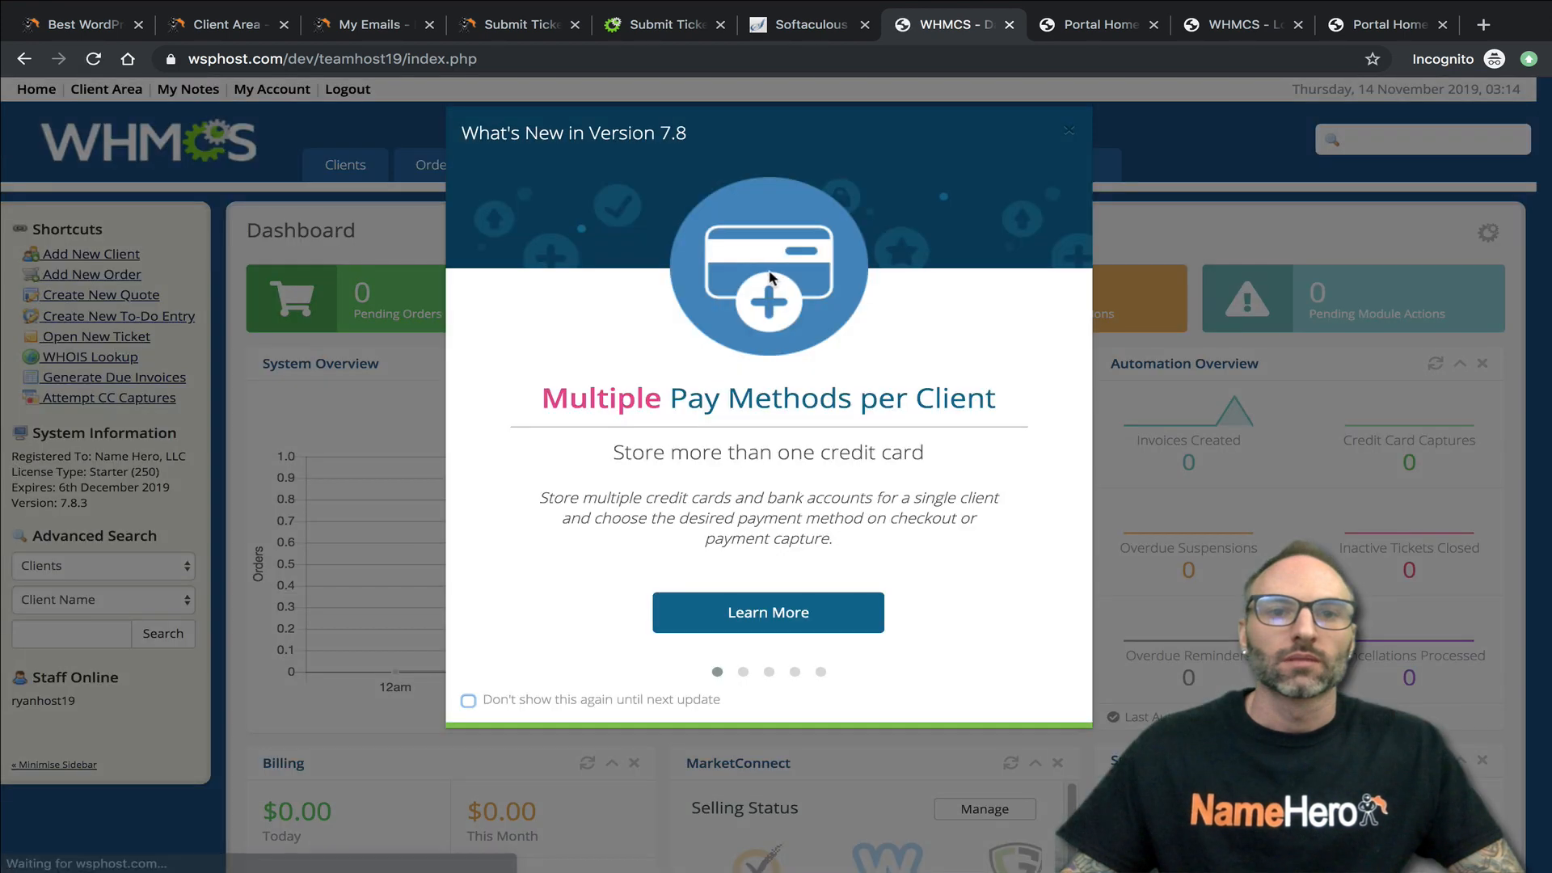
left_click(1068, 136)
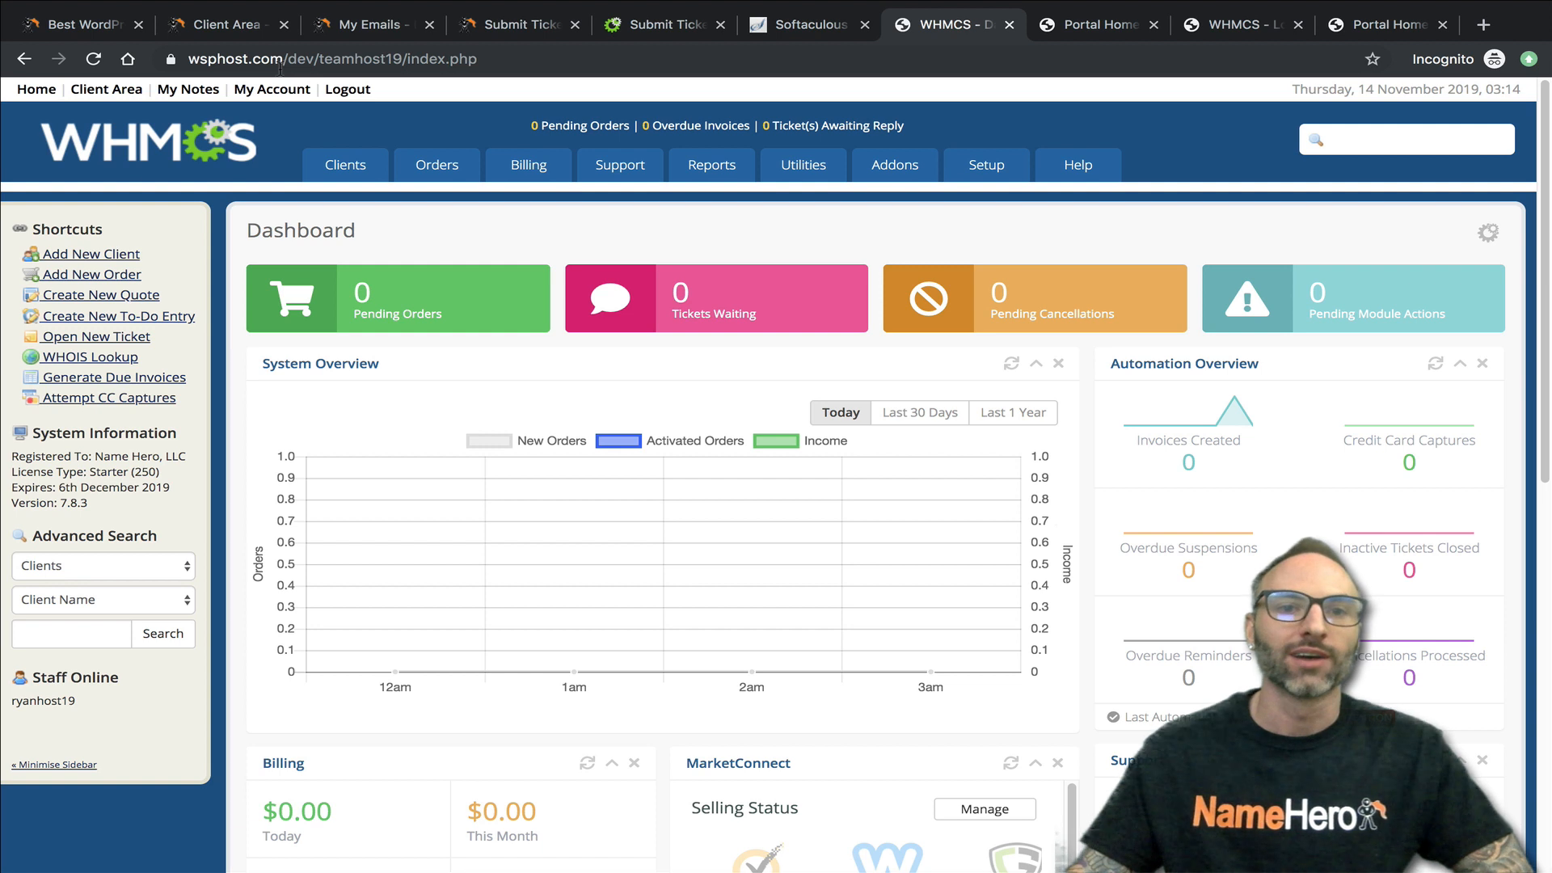
- Highlight the dev directory in the staging admin's address and open the Products/Services configuration
left_click_drag(284, 63, 365, 54)
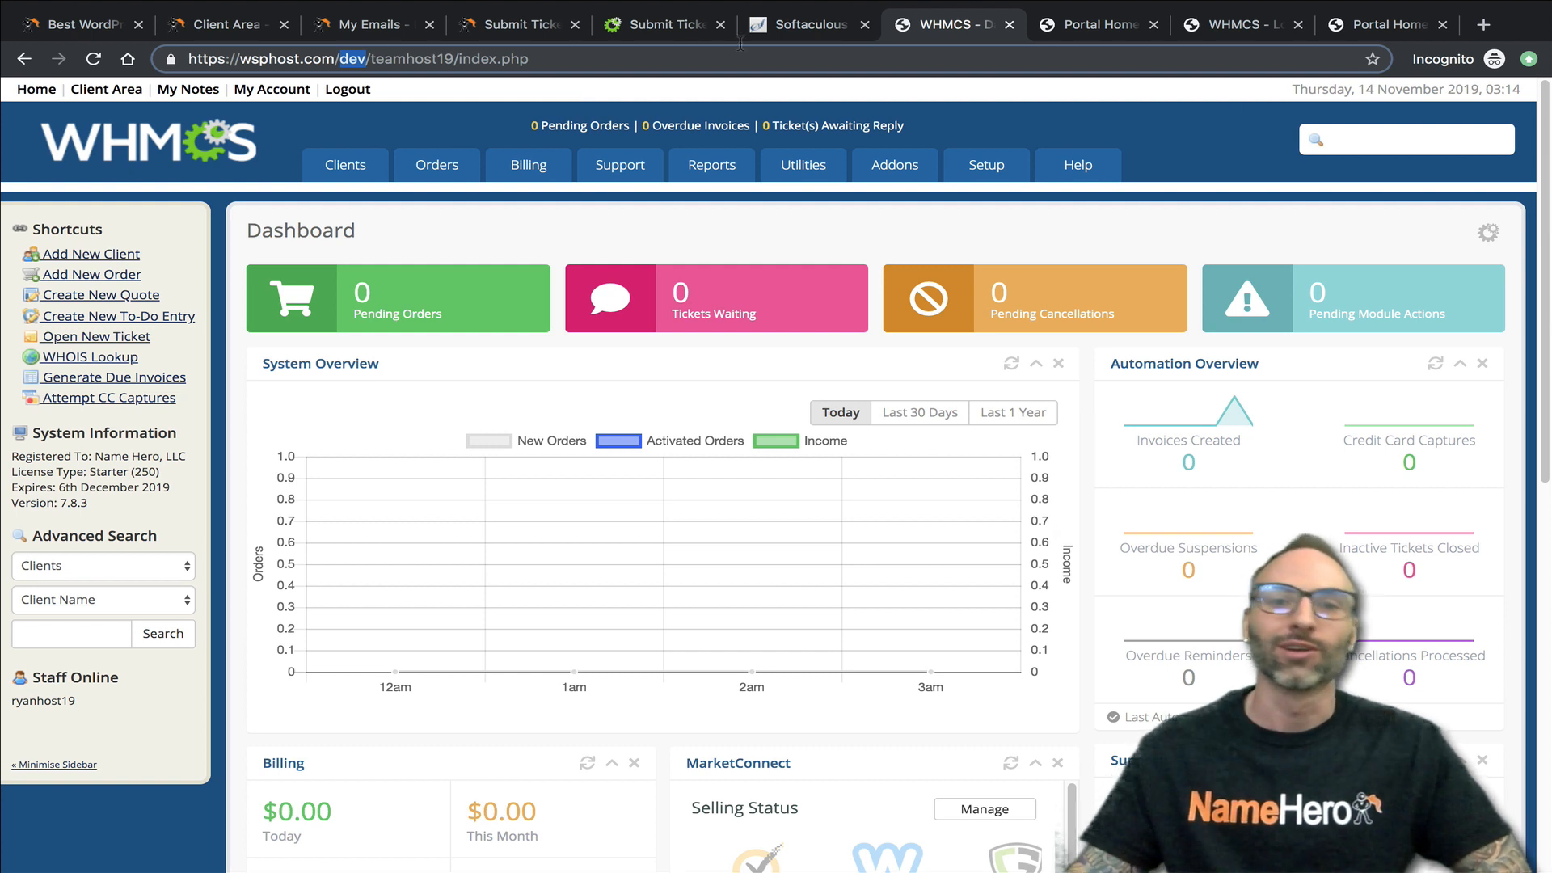
mouse_move(720, 172)
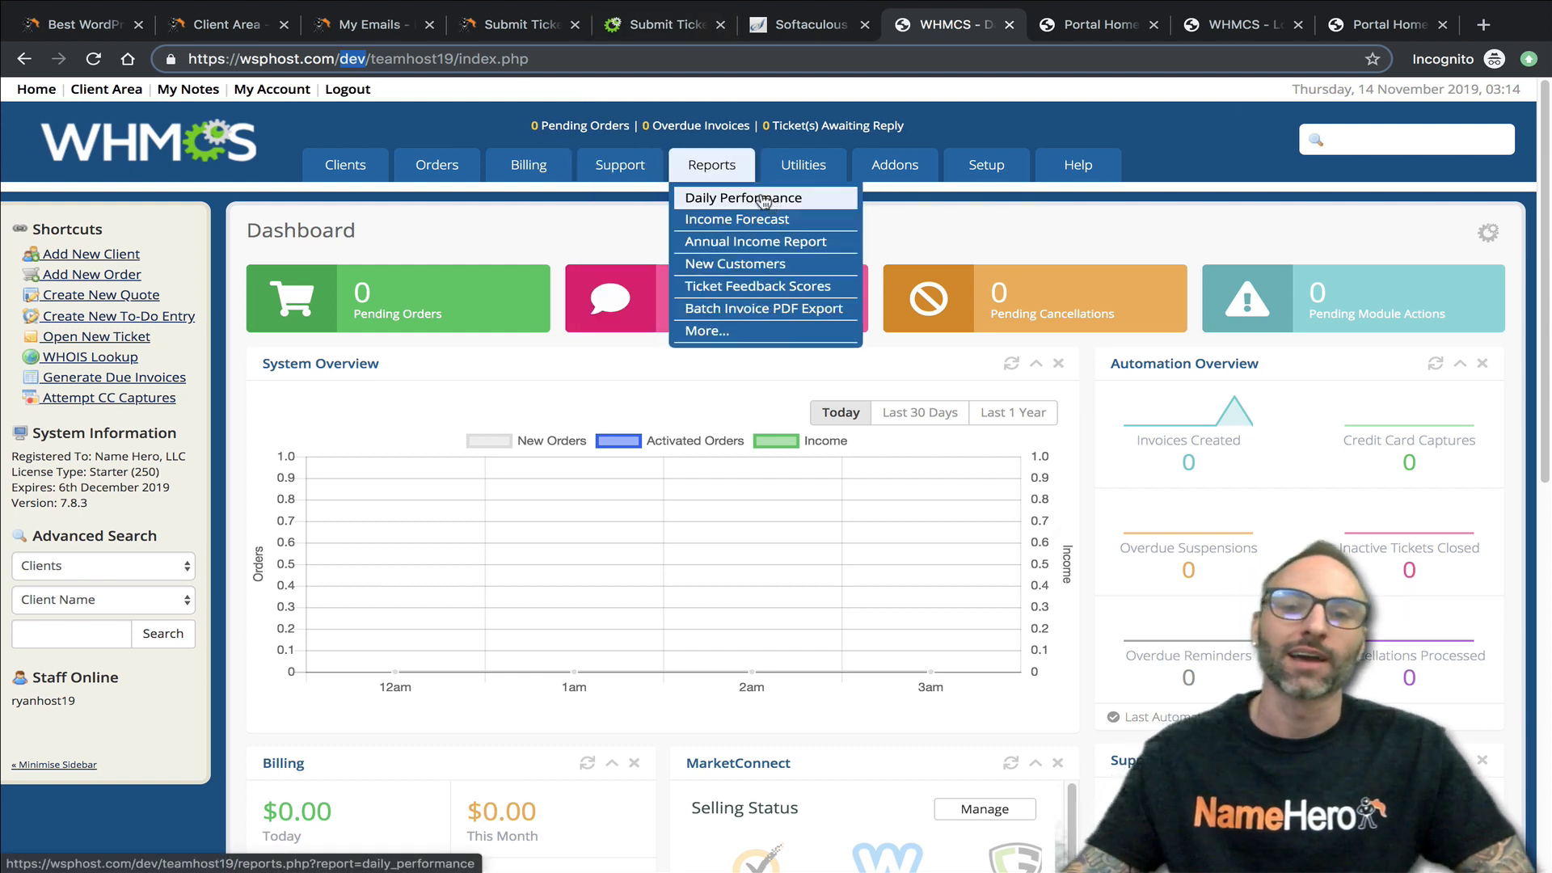
left_click(532, 241)
mouse_move(964, 174)
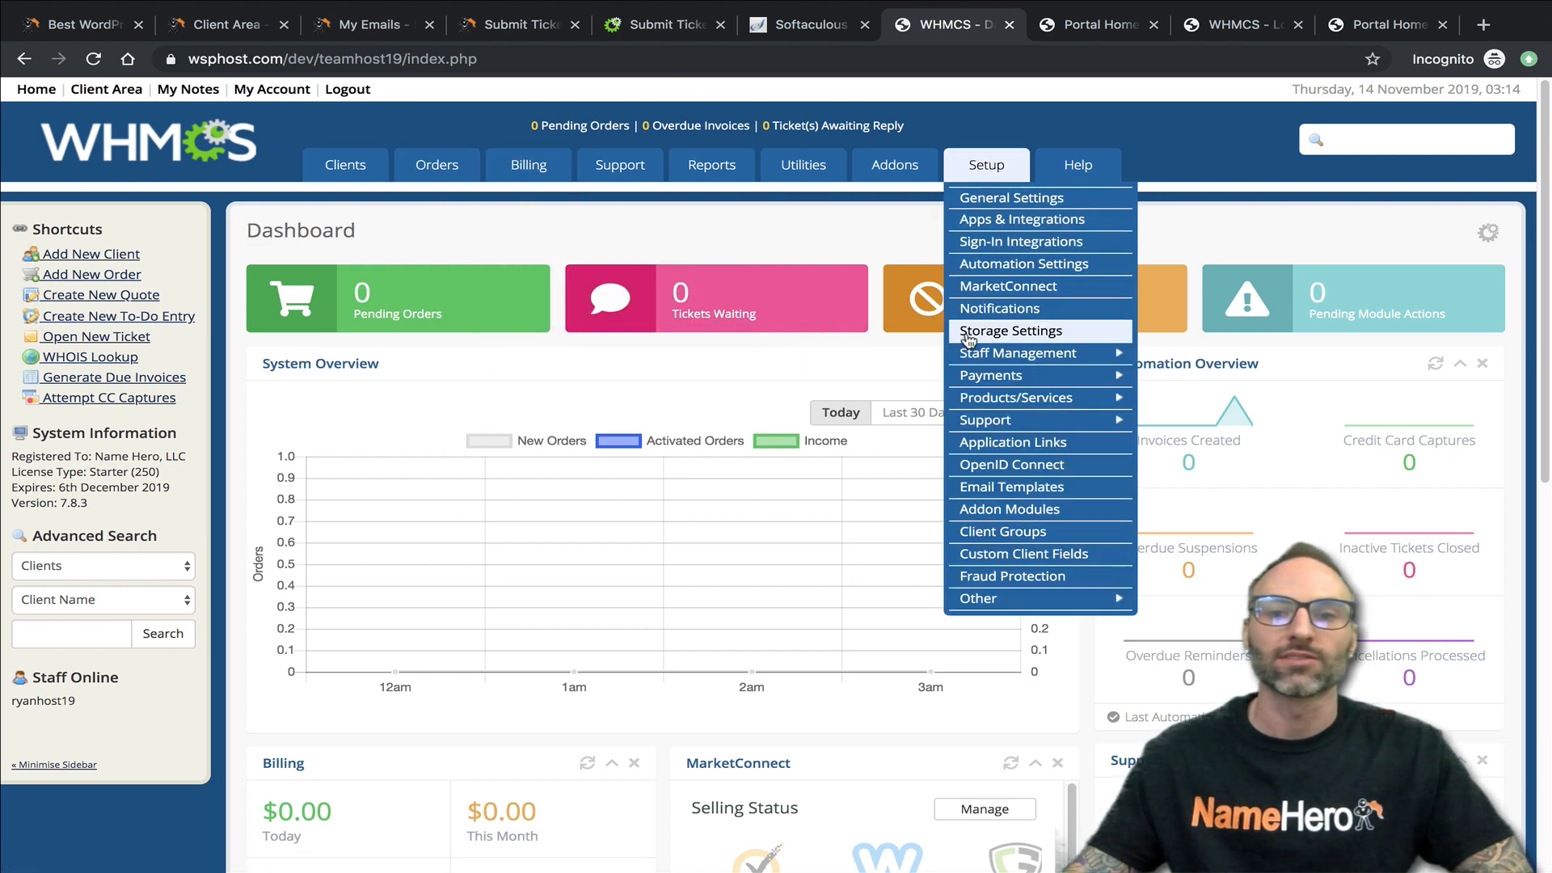
left_click(988, 440)
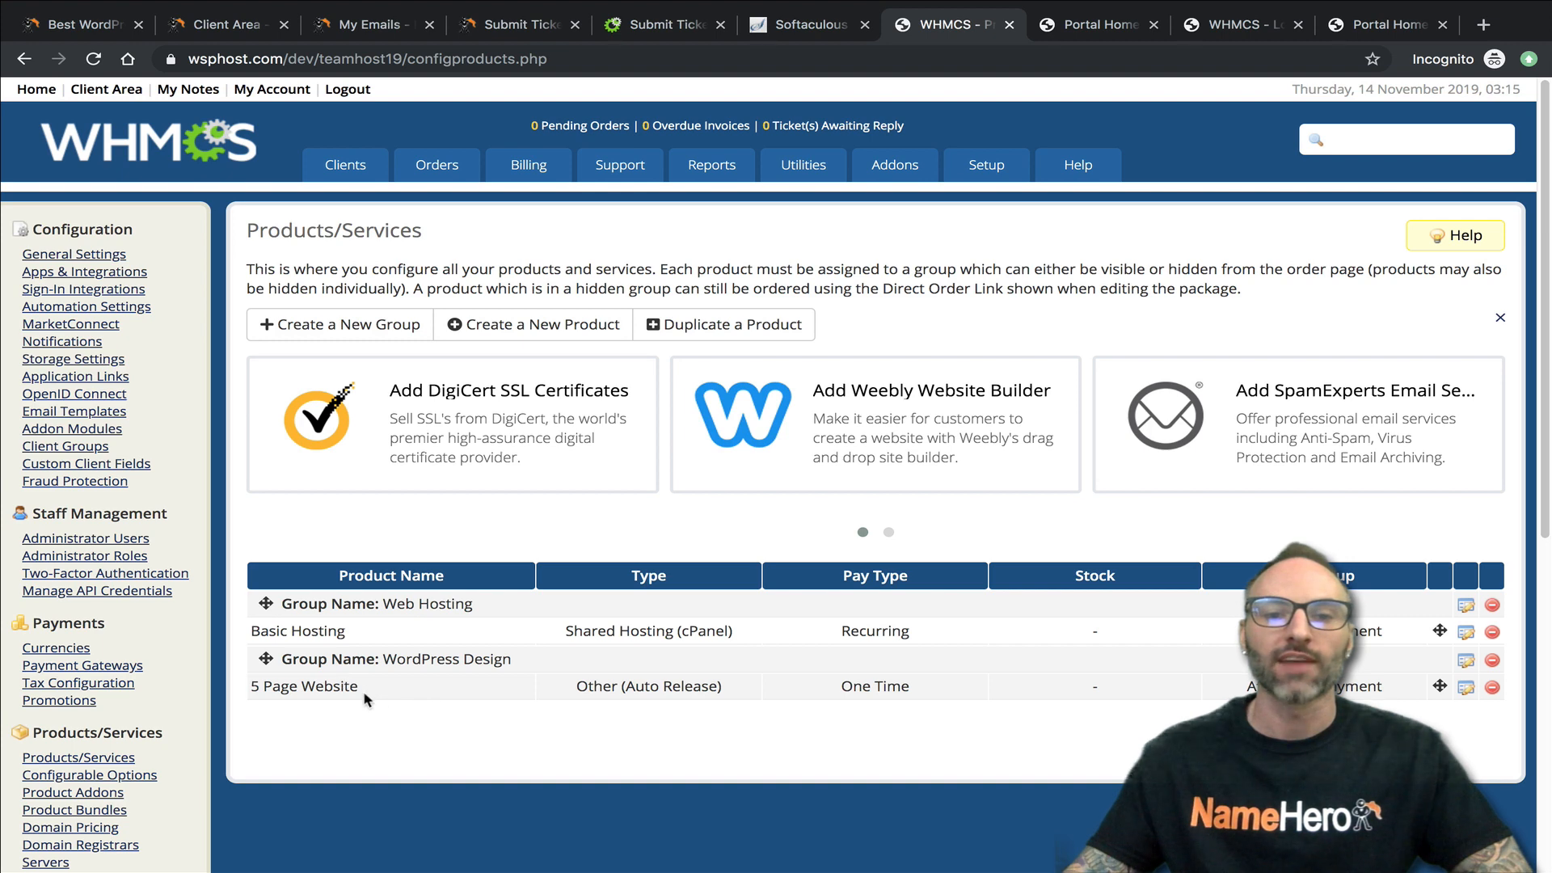
- View the live wsphost.com store's Web Hosting and WordPress Design categories, then return to the staging site
left_click(1124, 32)
left_click(1248, 25)
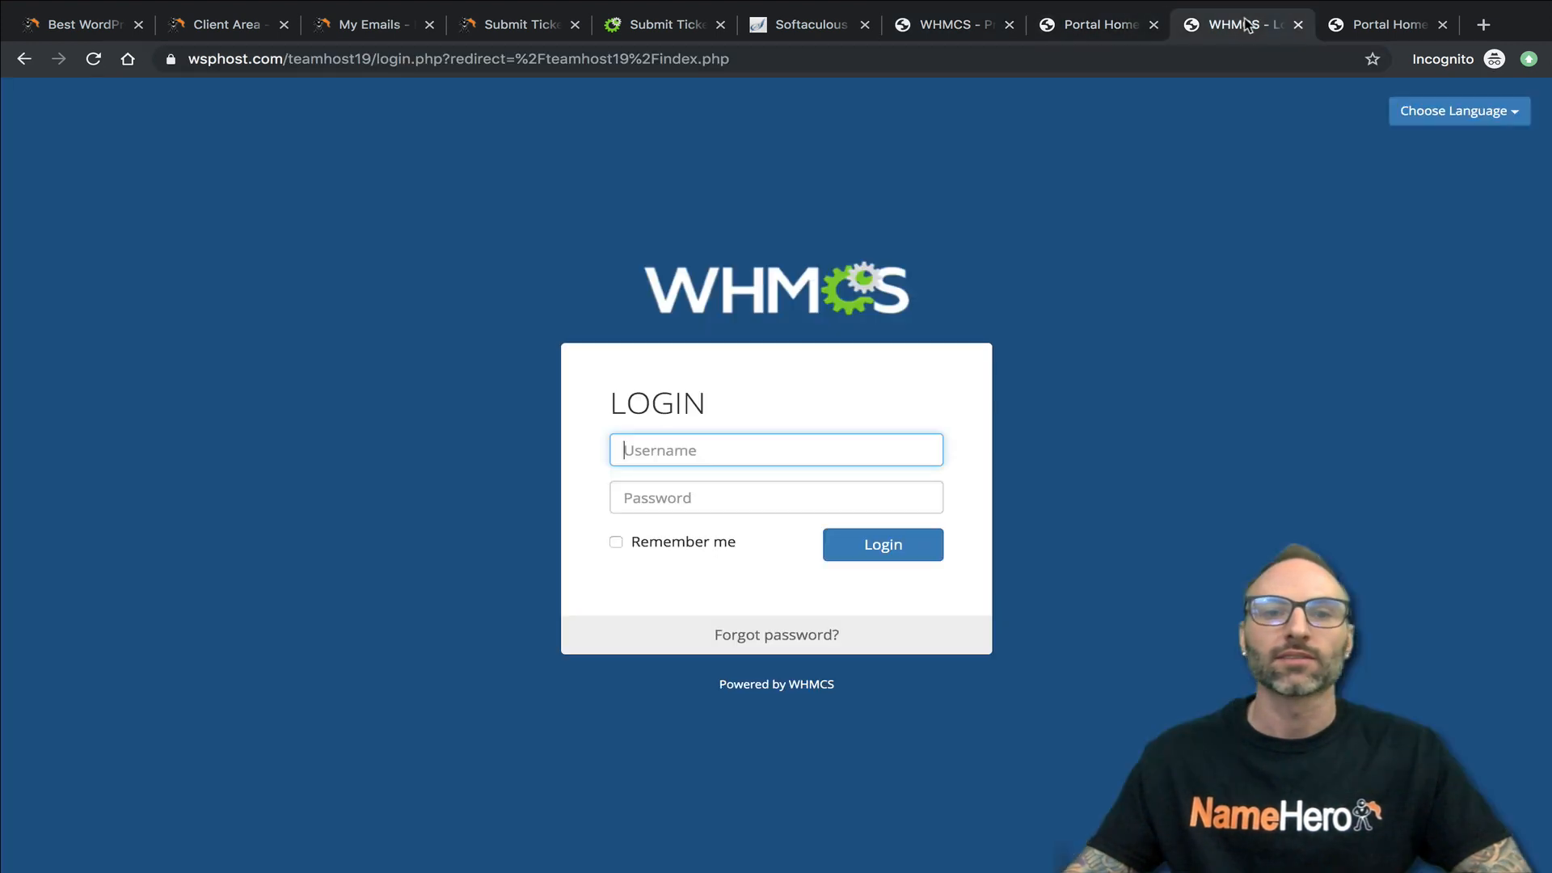
left_click(1342, 31)
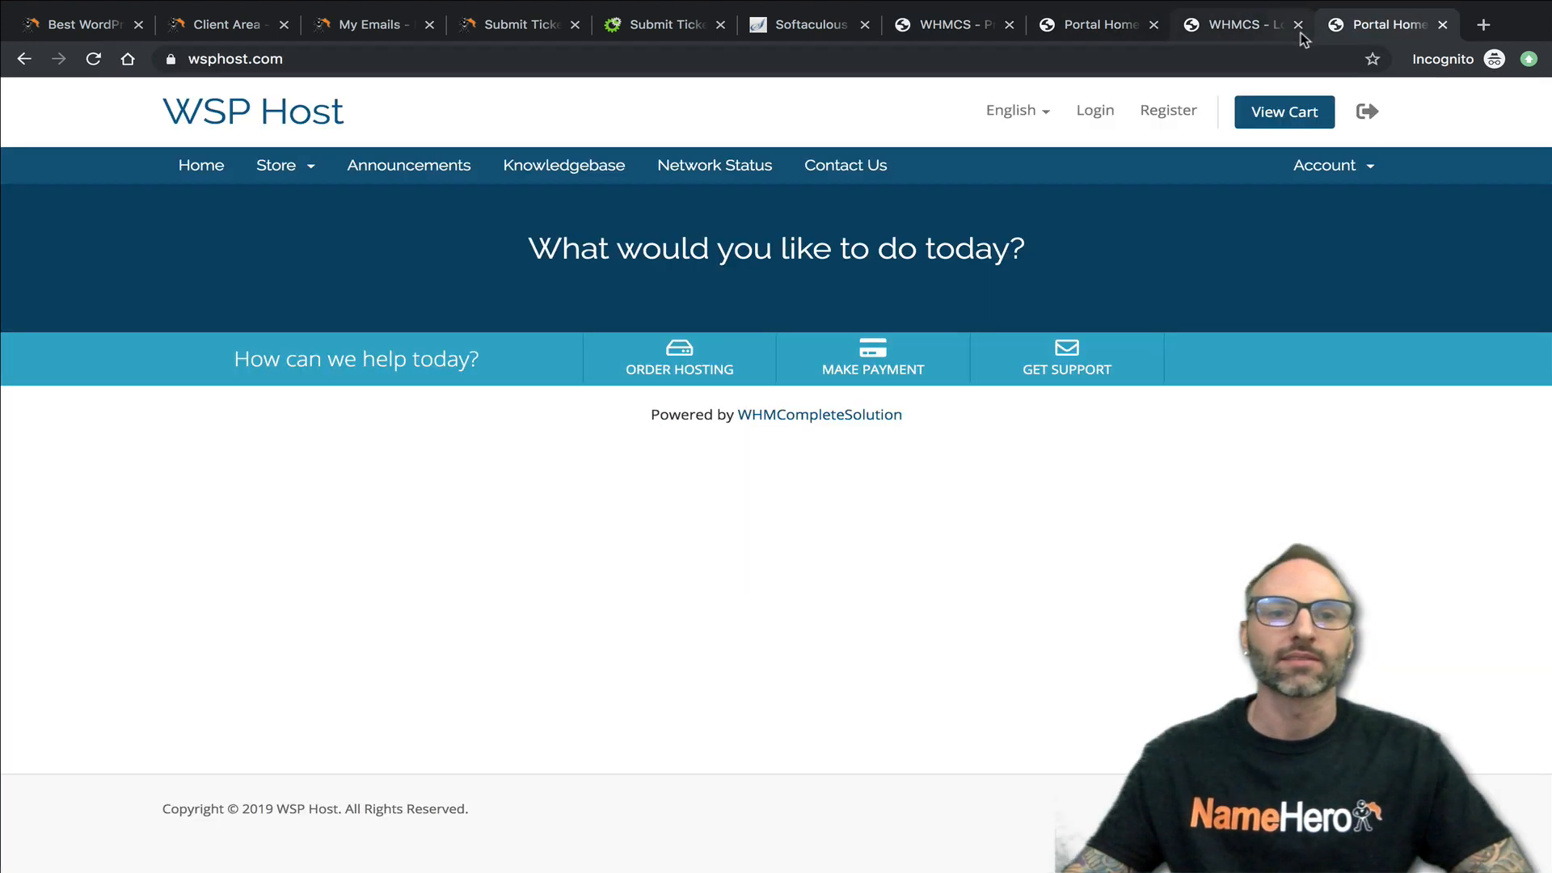
left_click(301, 178)
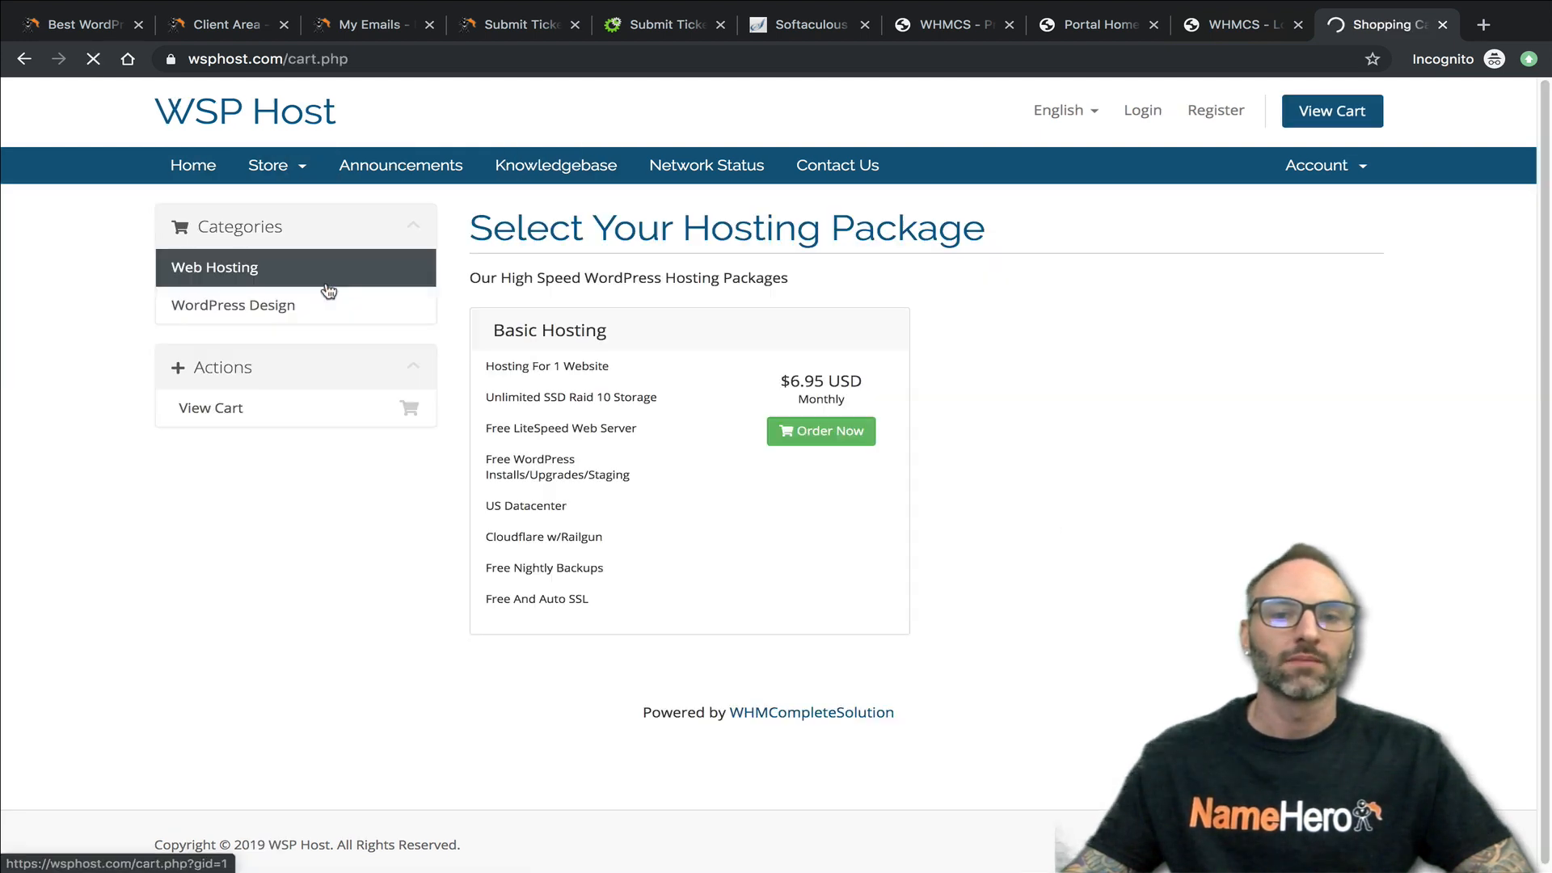
left_click(360, 303)
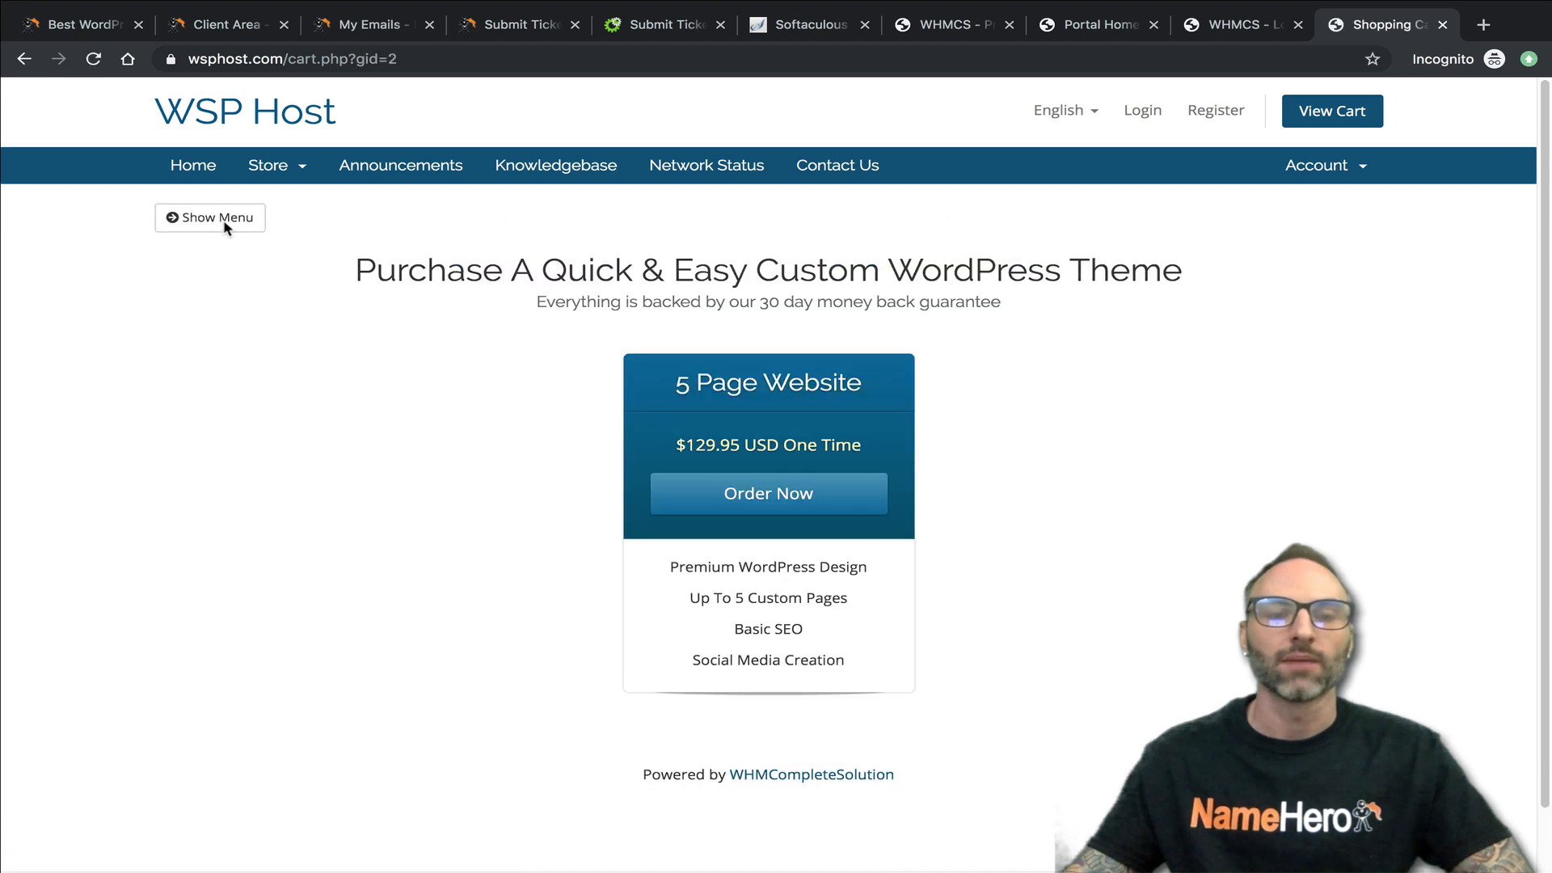
left_click(1214, 31)
left_click(1101, 22)
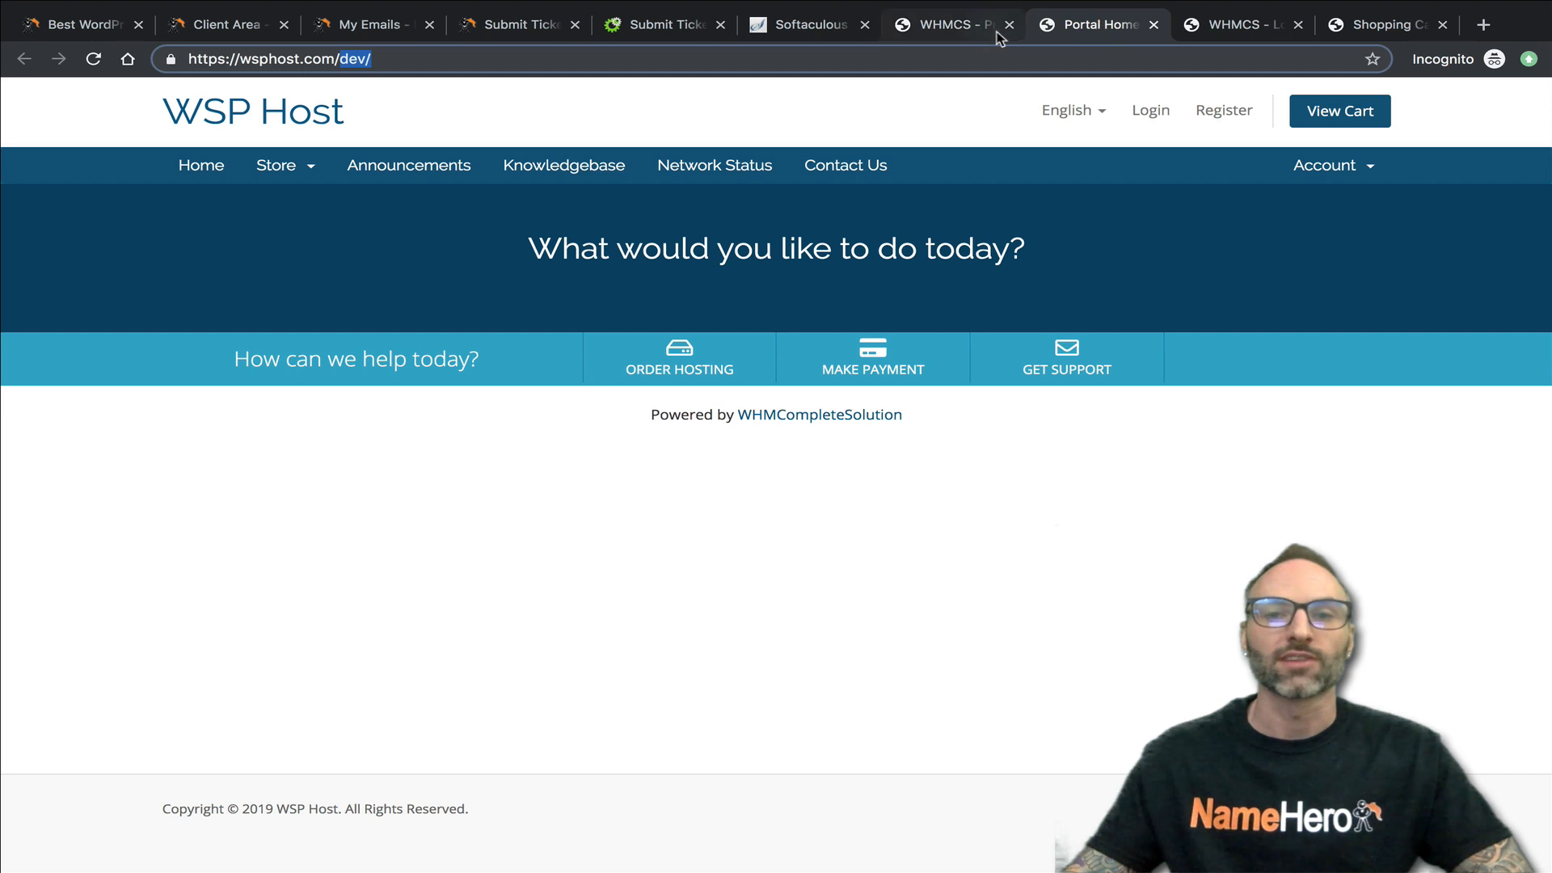
- Open the 5 Page Website product for editing in the staging admin, logging in again with the admin username and password
left_click(962, 32)
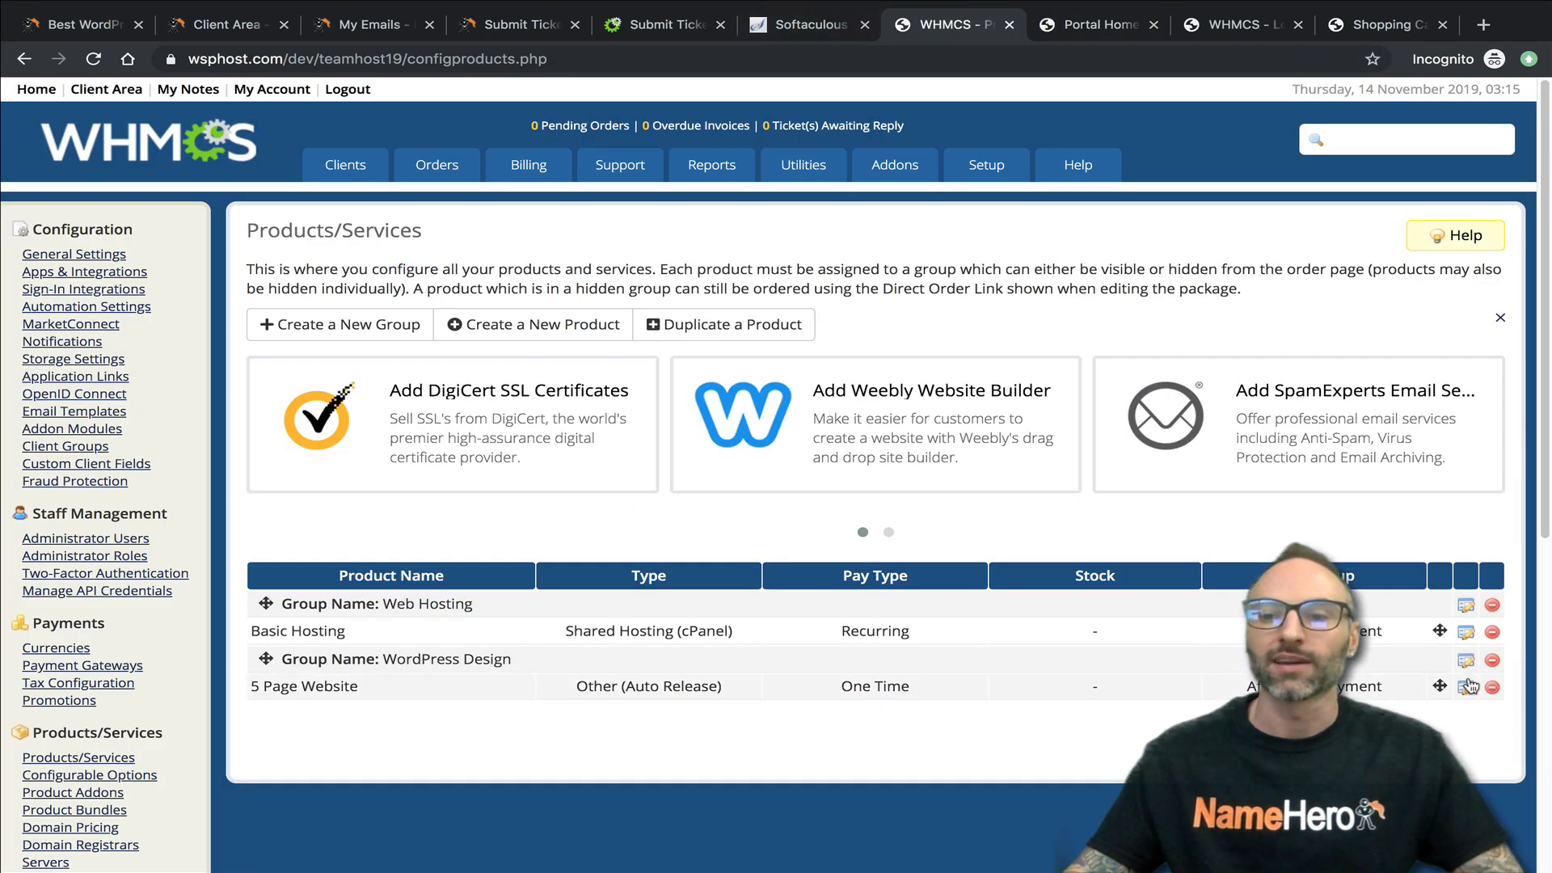
left_click(1180, 679)
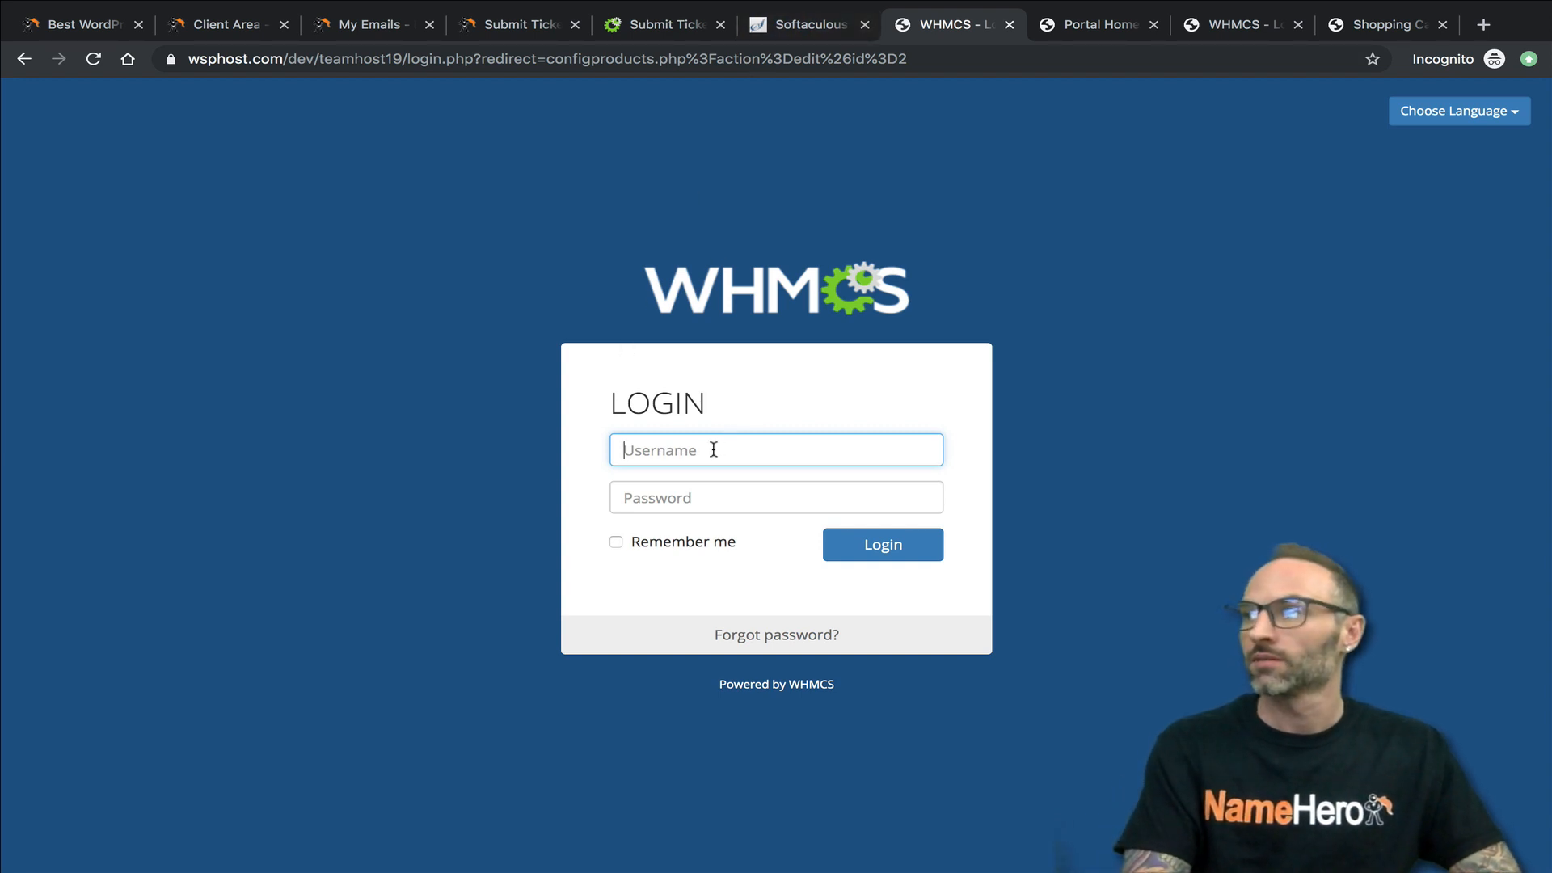
type("ryanhost19")
key("Tab")
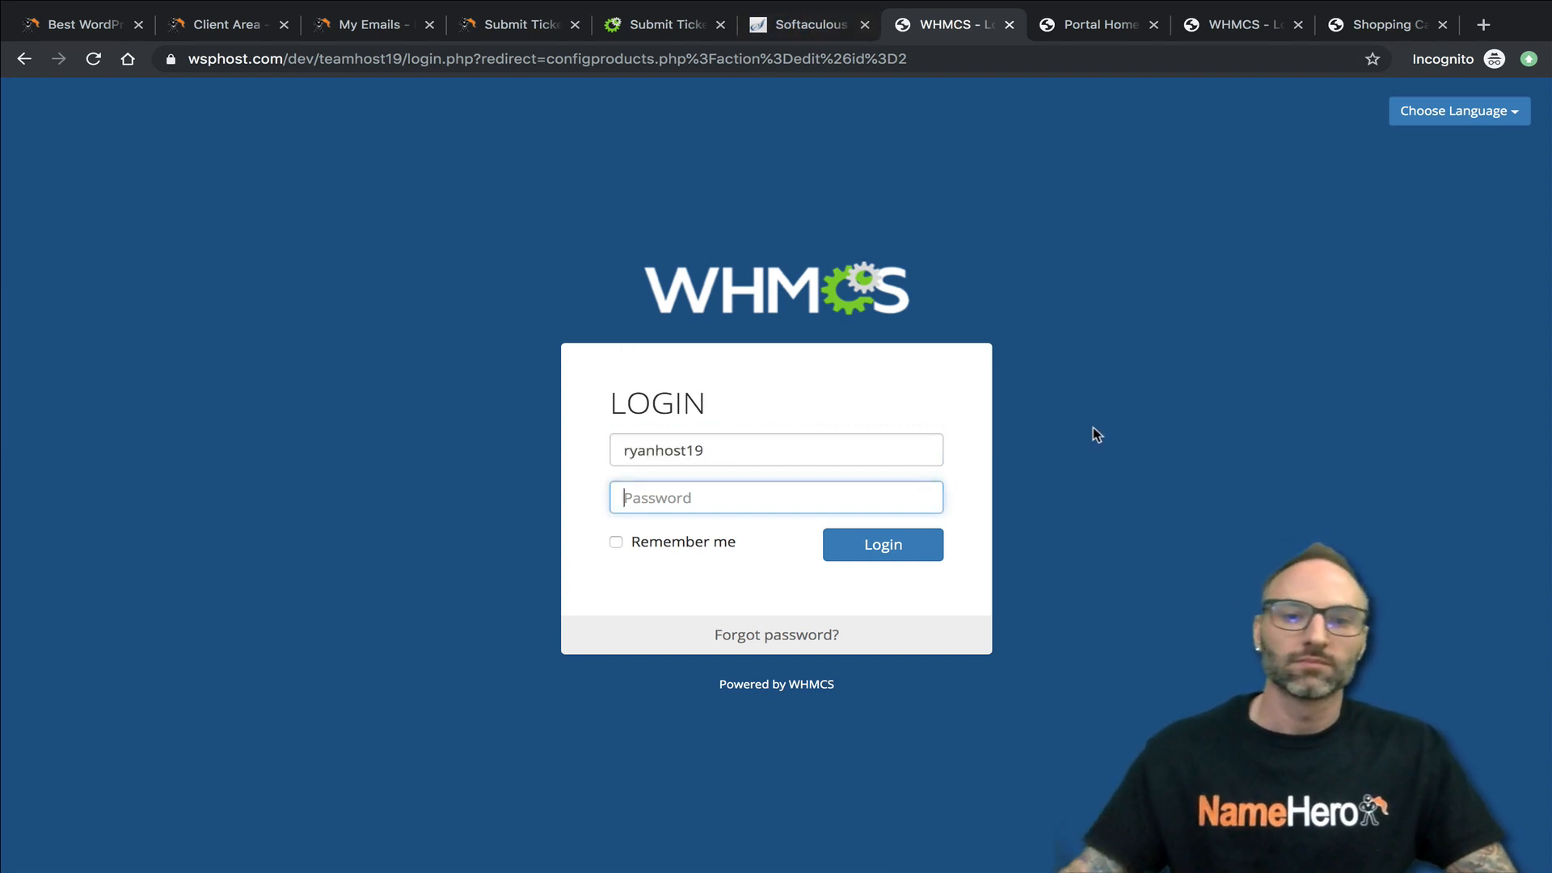
right_click(766, 507)
left_click(809, 656)
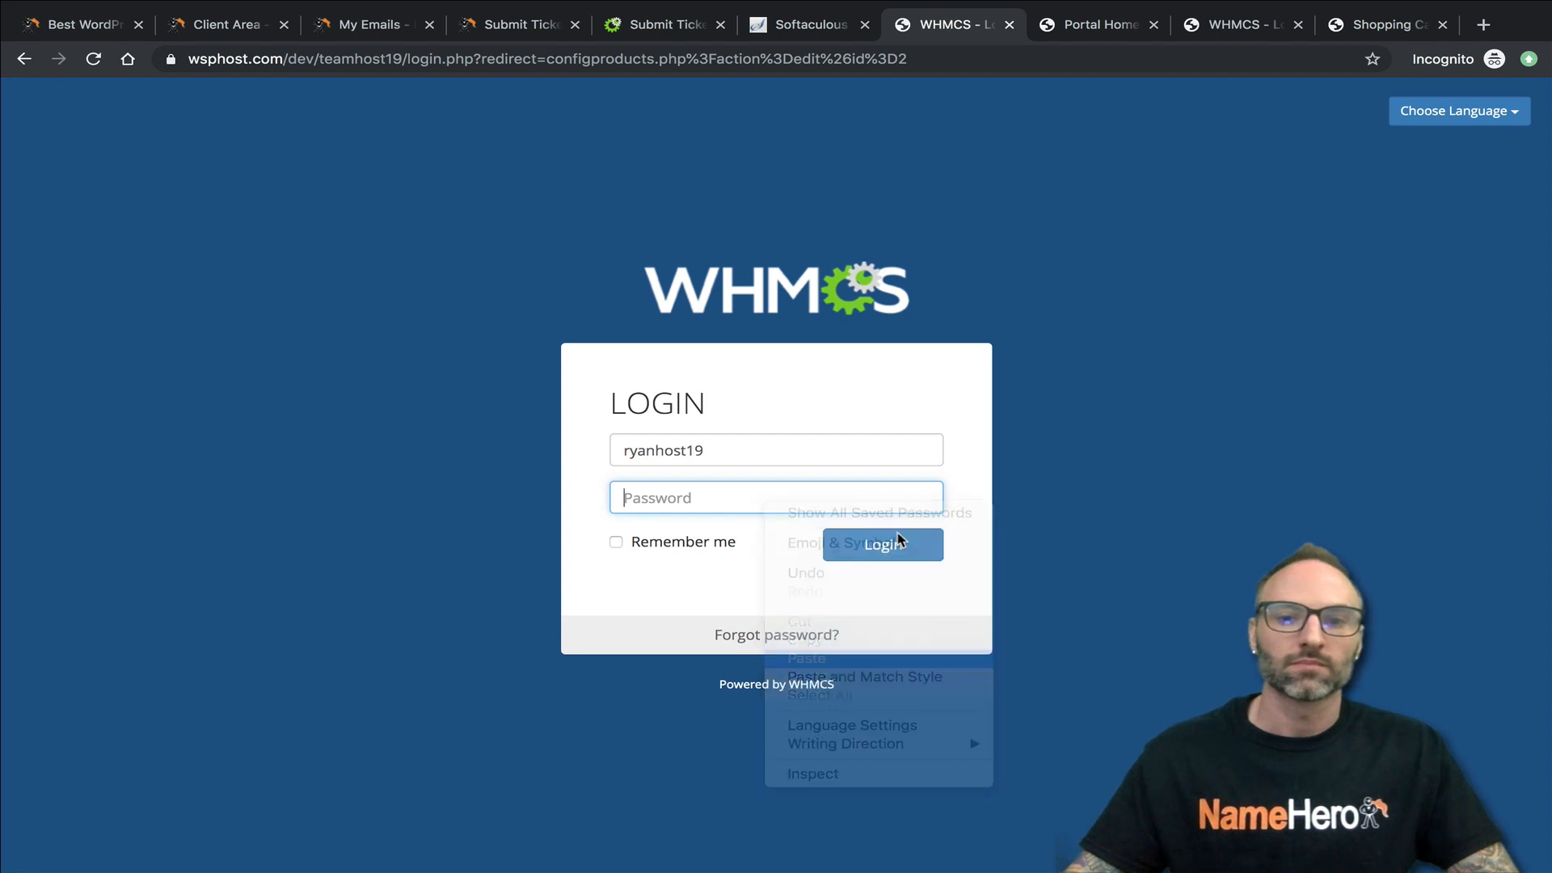
left_click(889, 542)
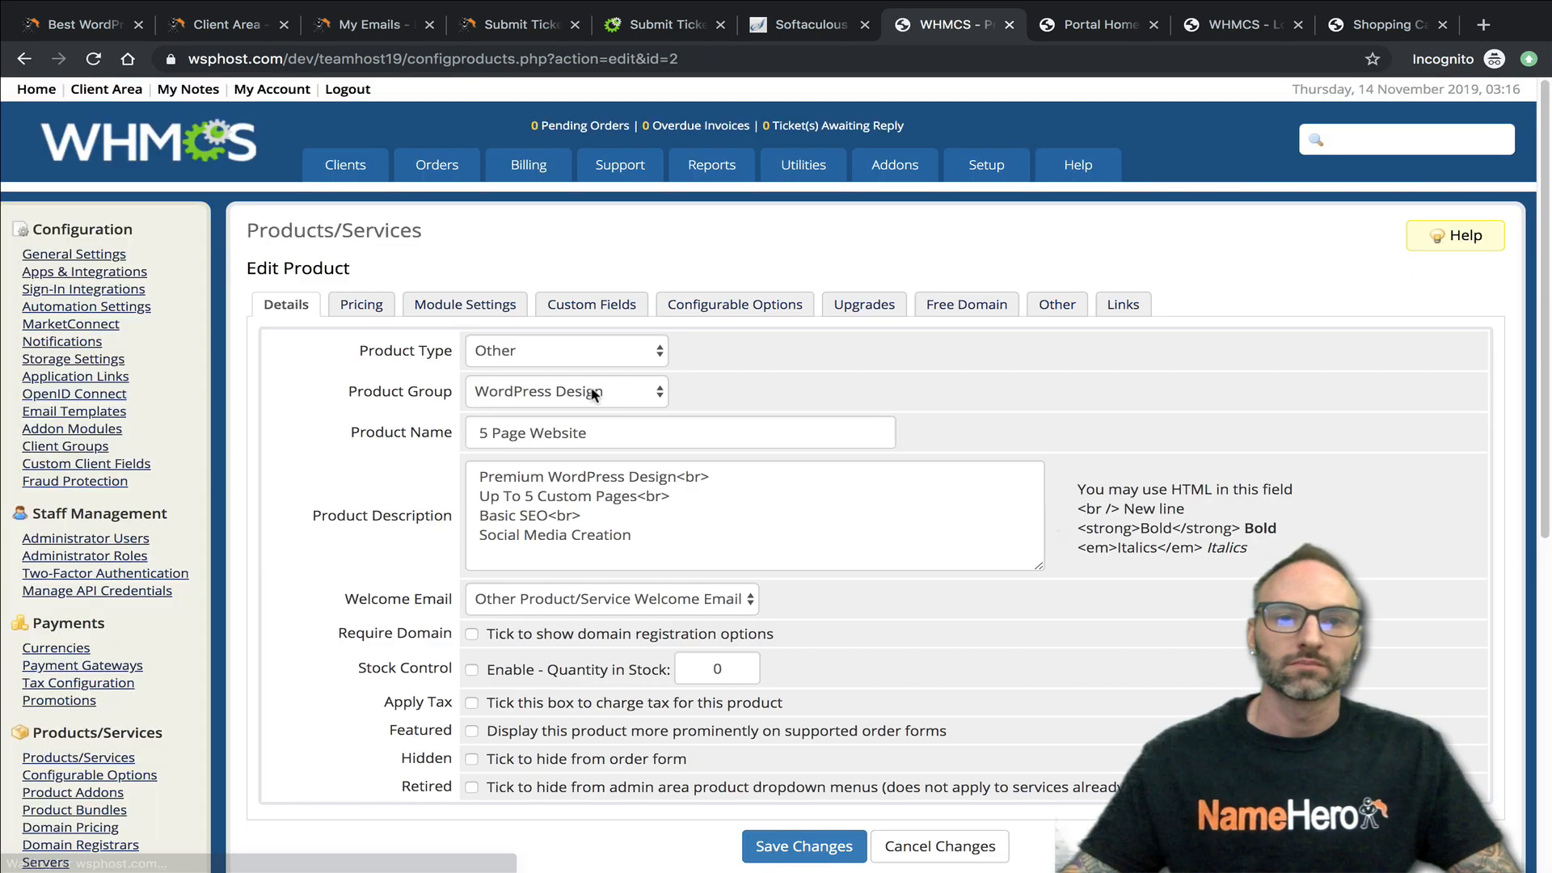
scroll(594, 394, "down", 1)
mouse_move(986, 136)
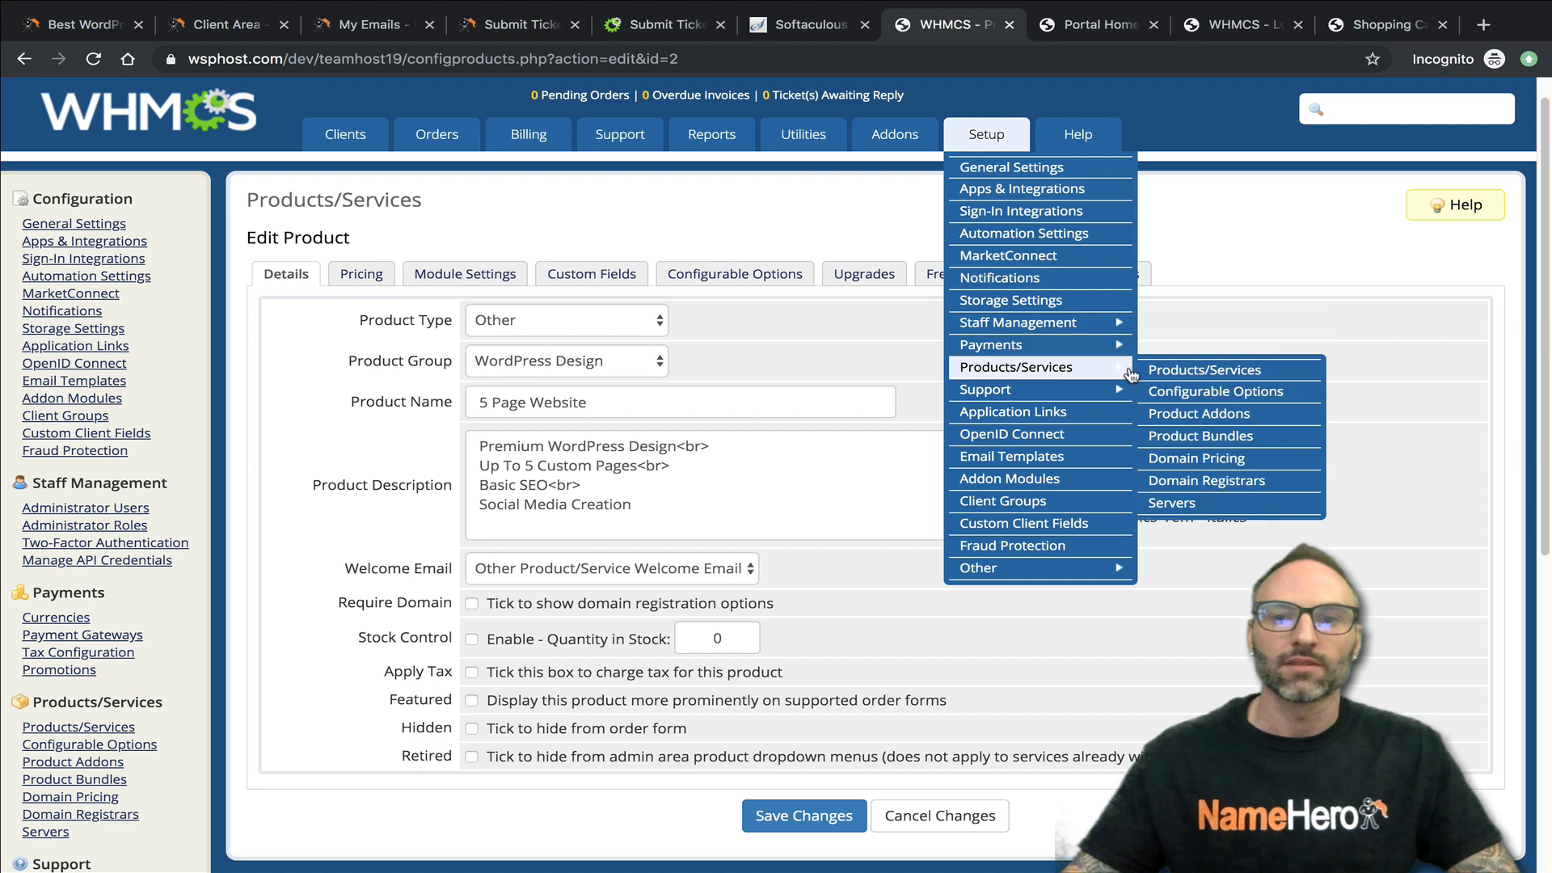
left_click(1156, 370)
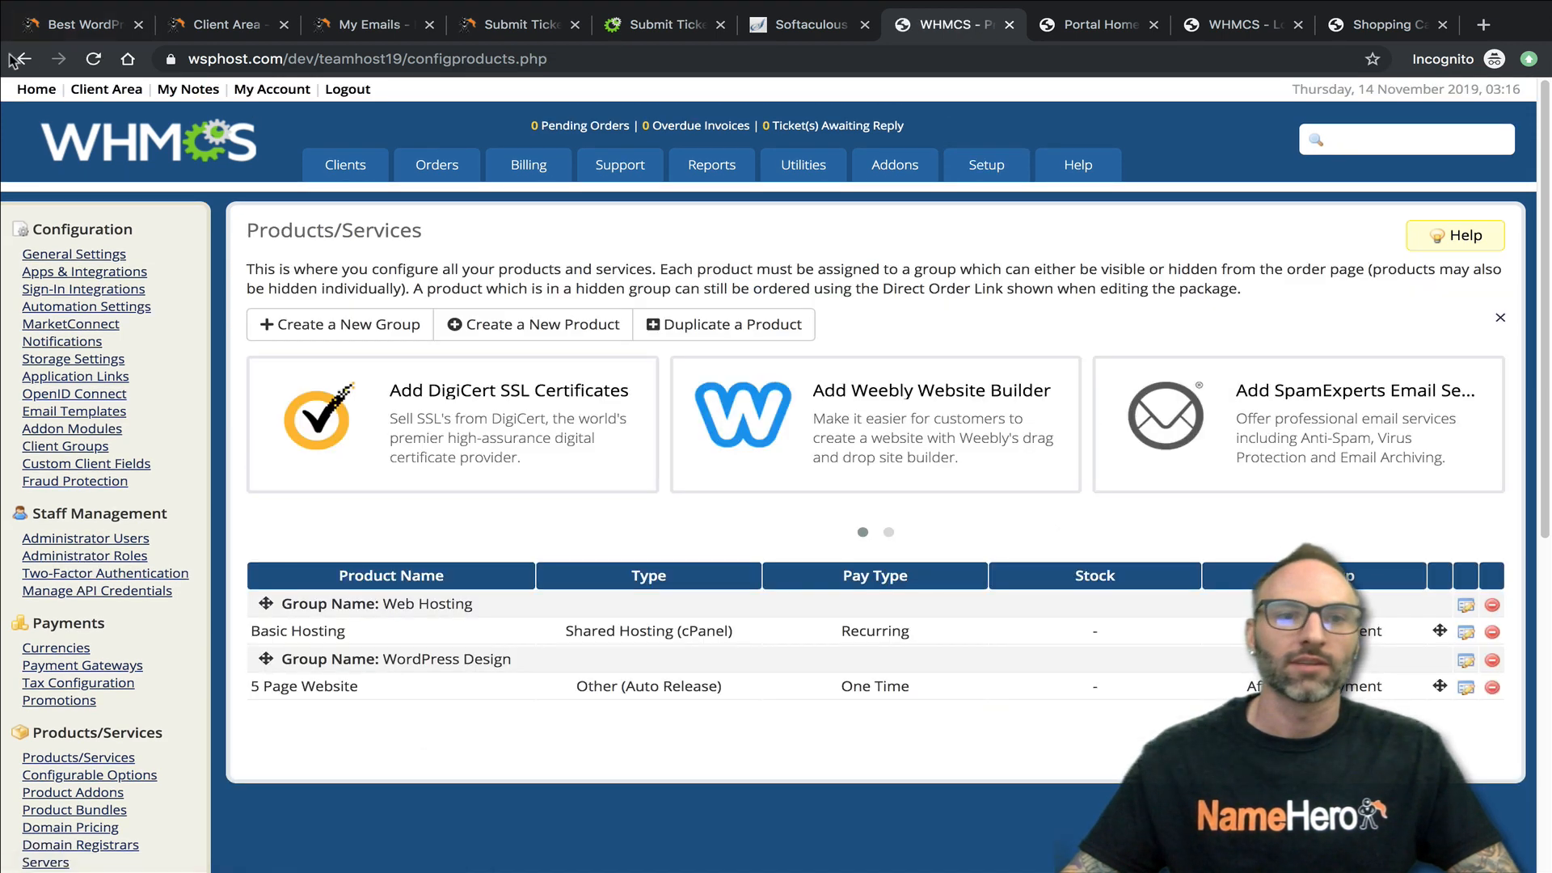
left_click(12, 60)
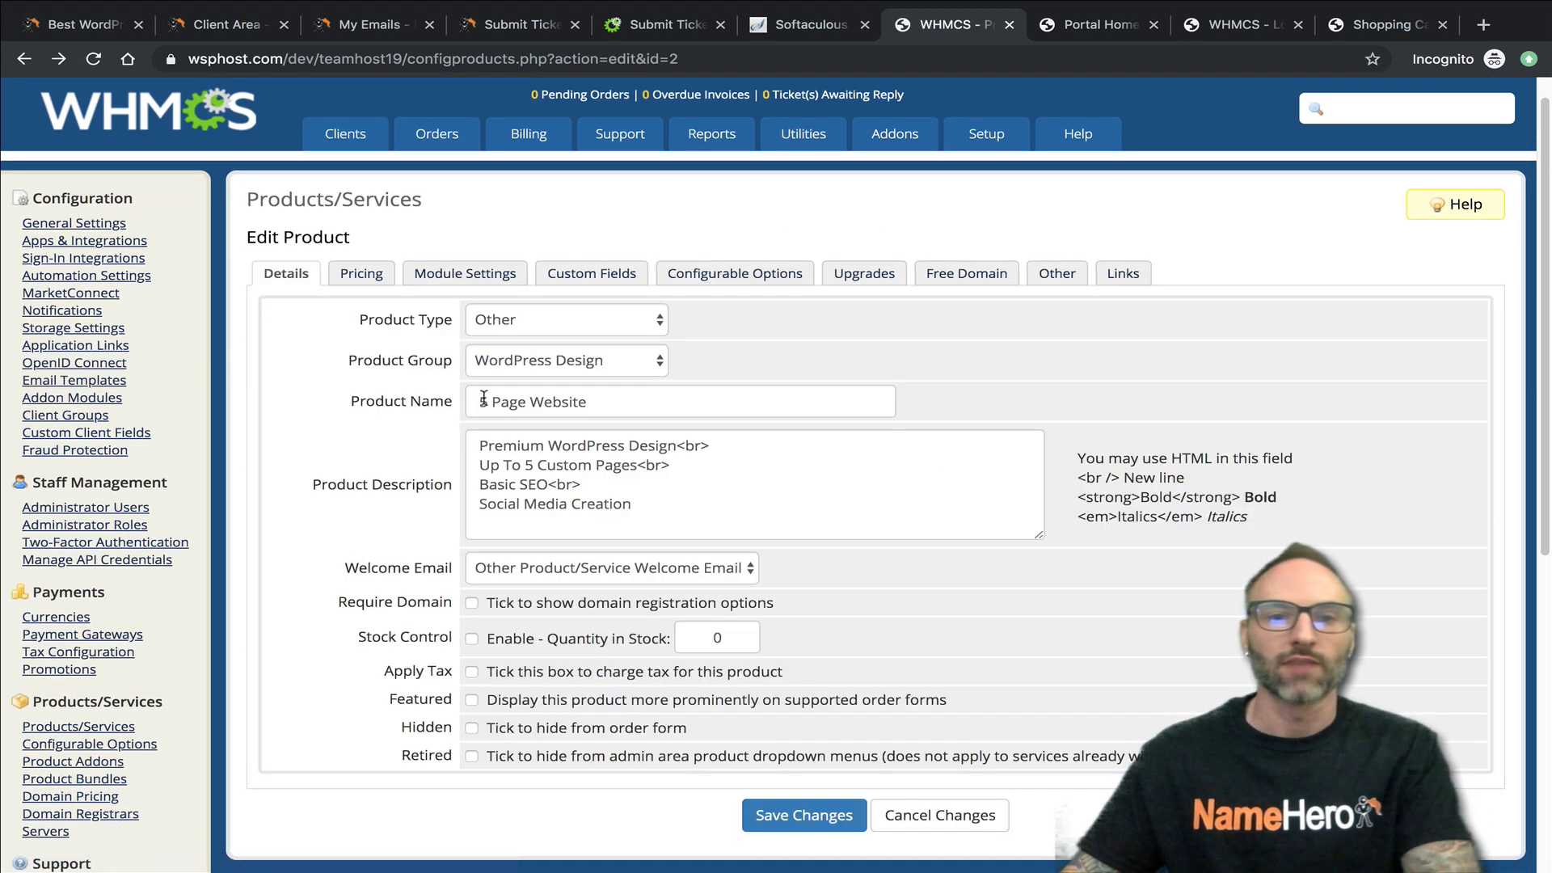
- Rename the 5 Page Website product to "10 Page Website" and save the changes
double_click(484, 401)
type("10")
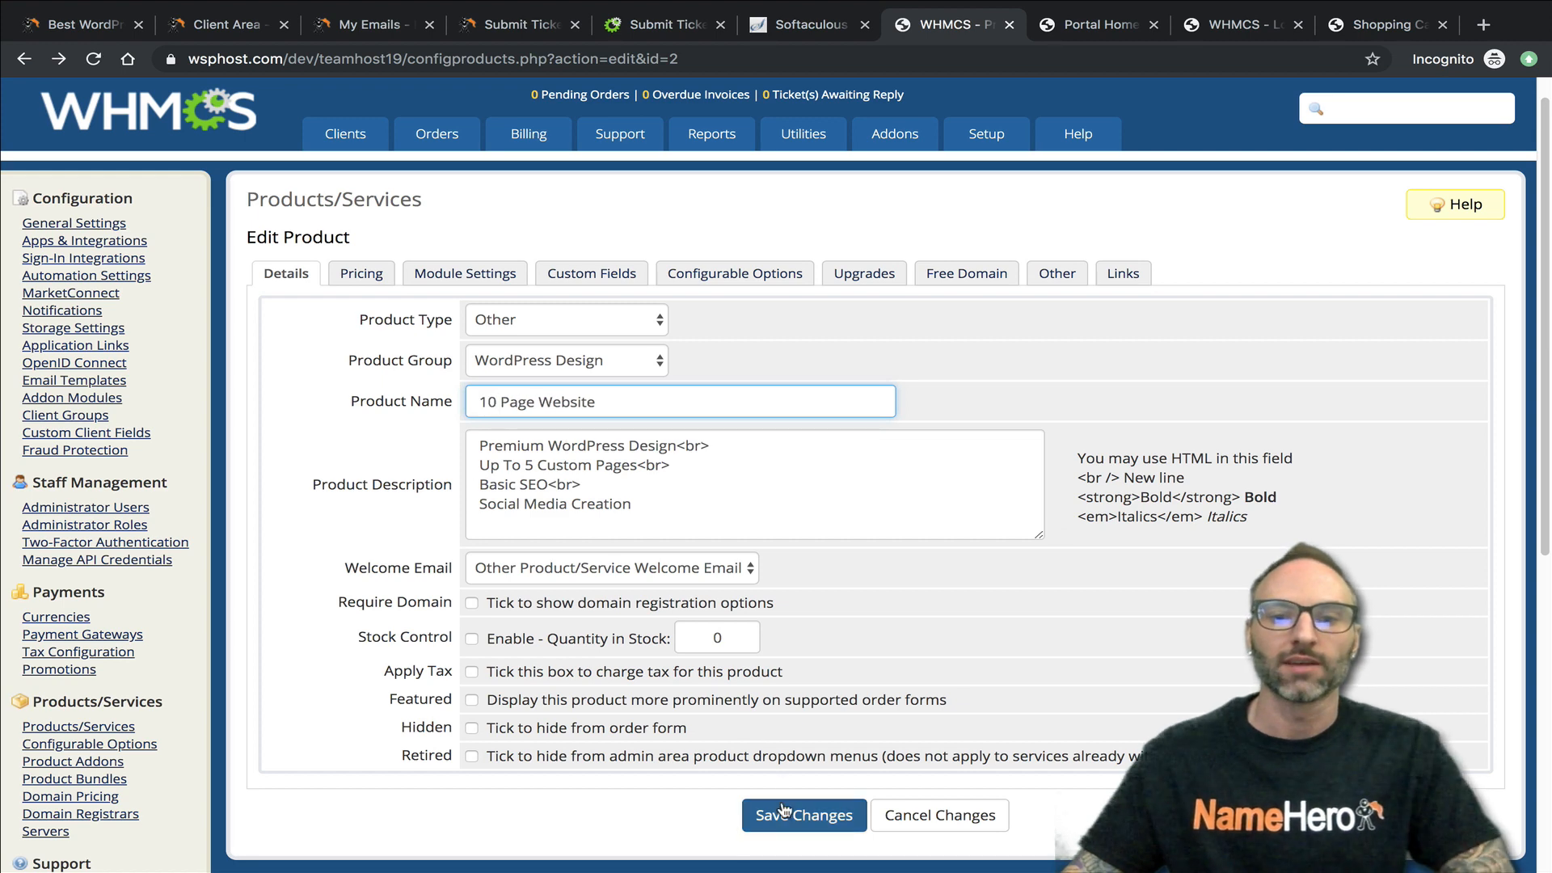
left_click(782, 811)
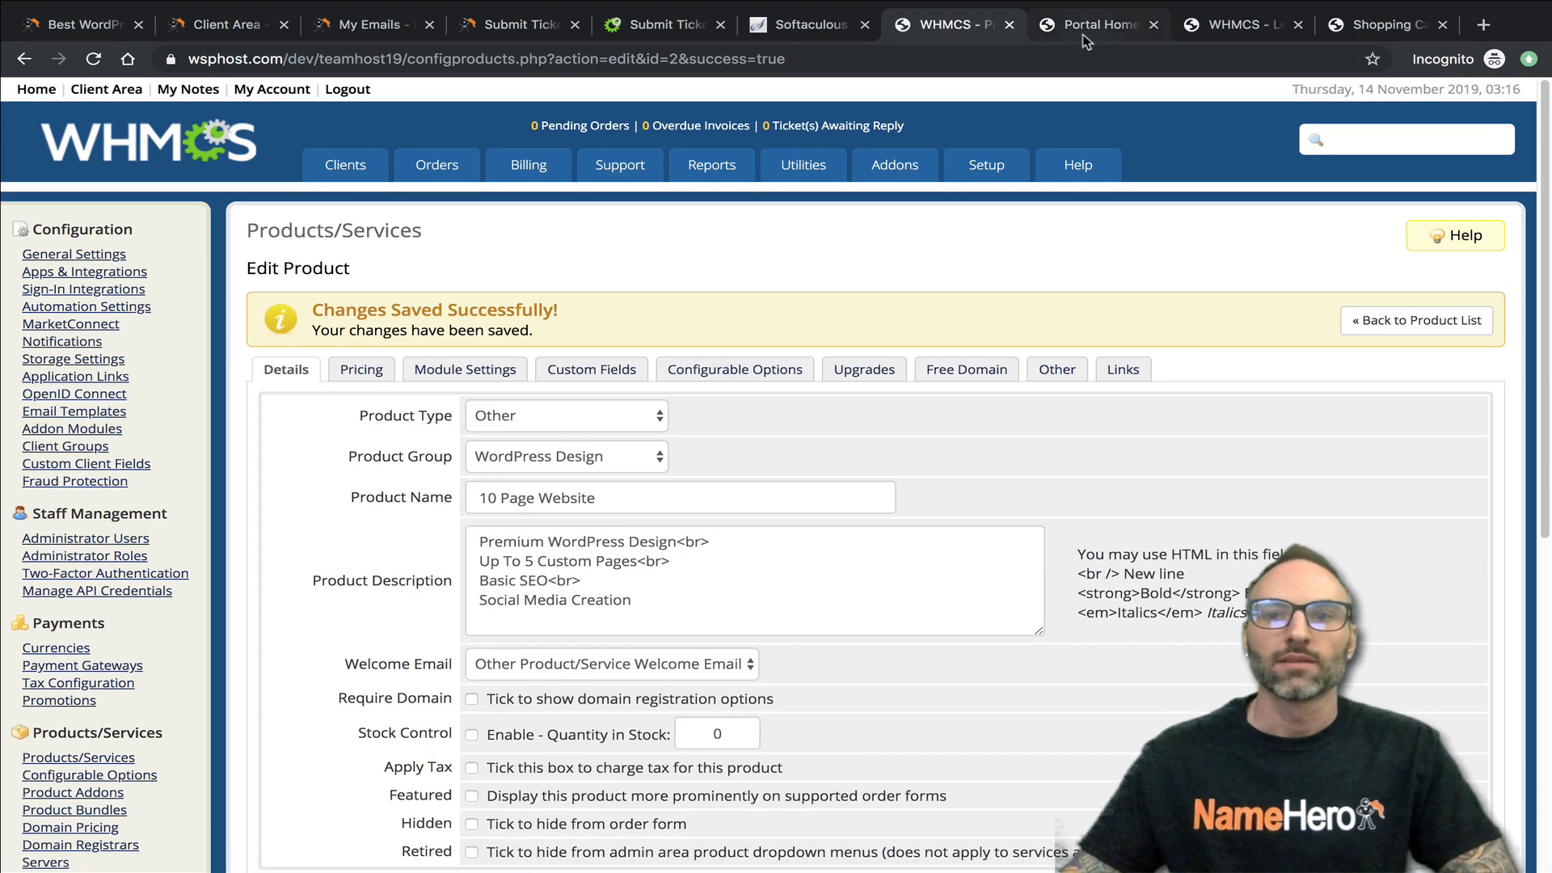
- View the WordPress Design category in the staging store and compare its product with the live store's
left_click(1081, 36)
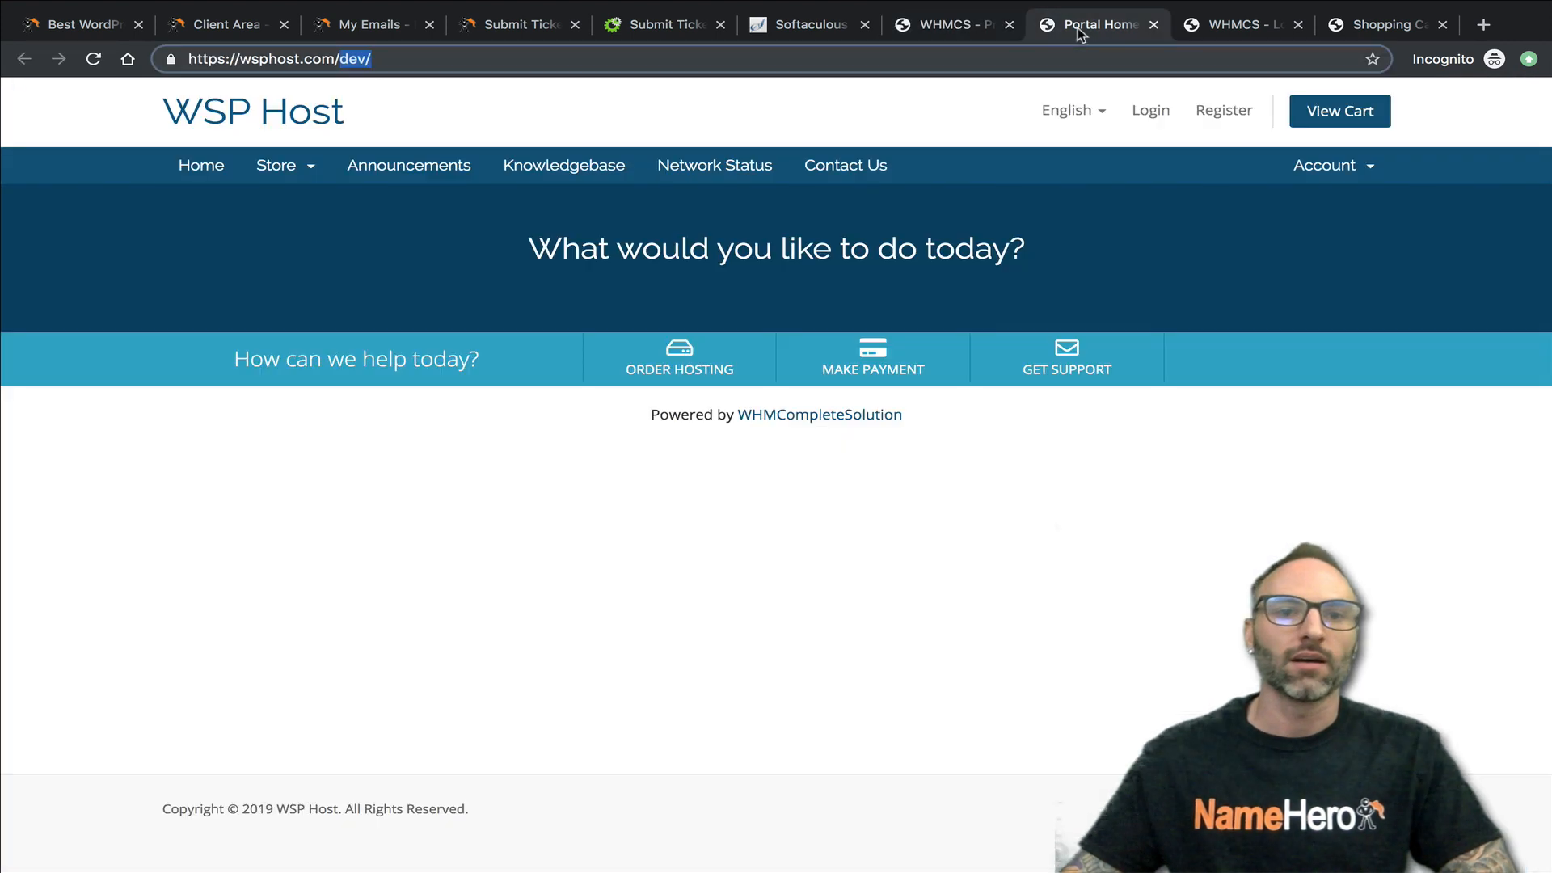
left_click(284, 166)
left_click(291, 202)
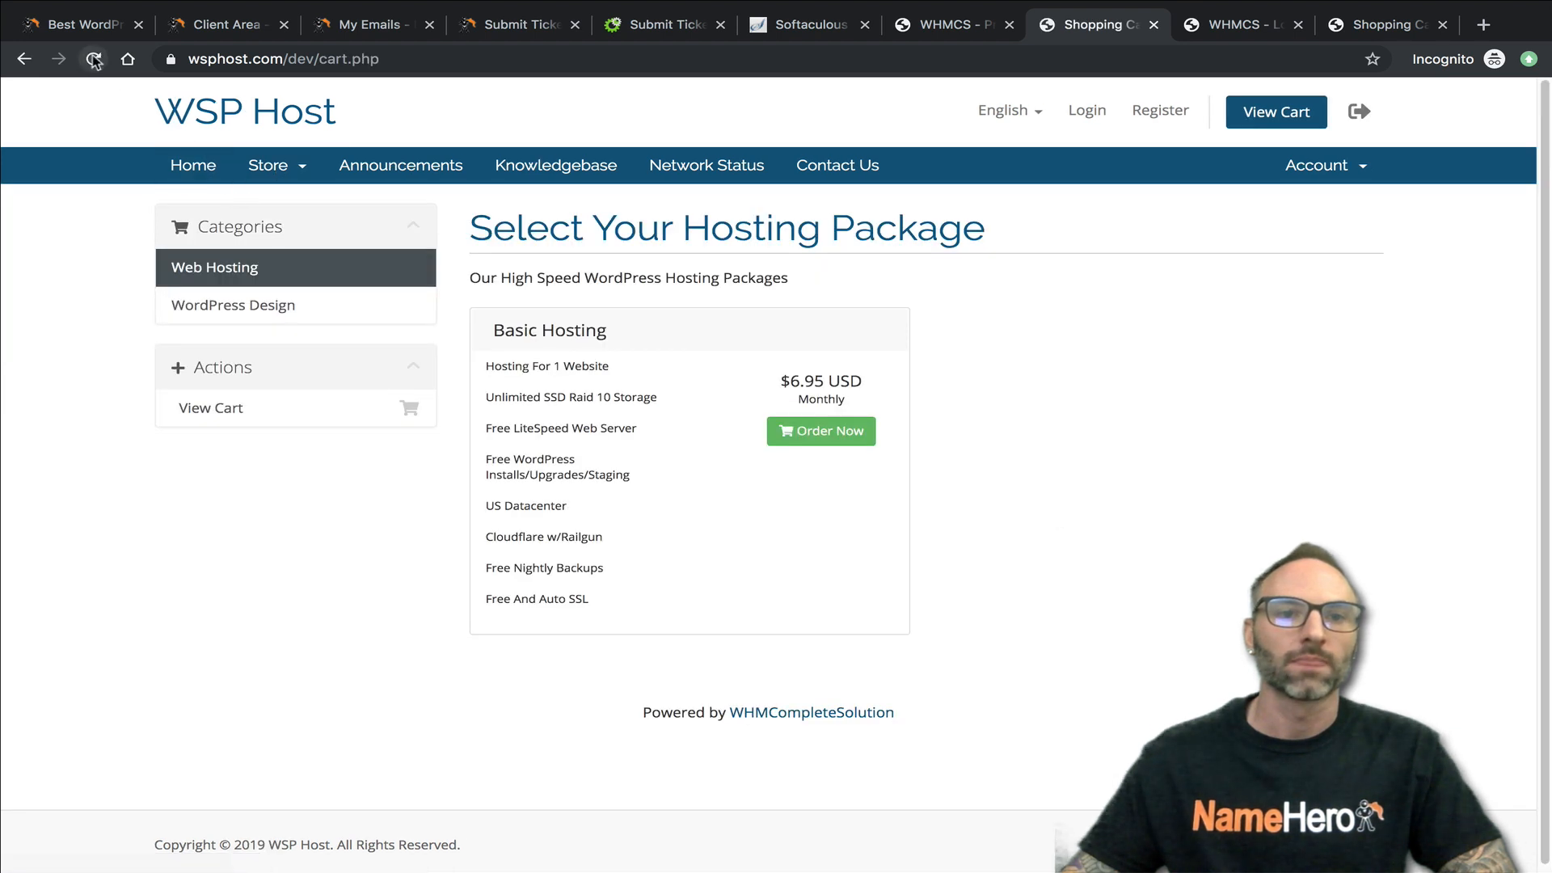
left_click(206, 316)
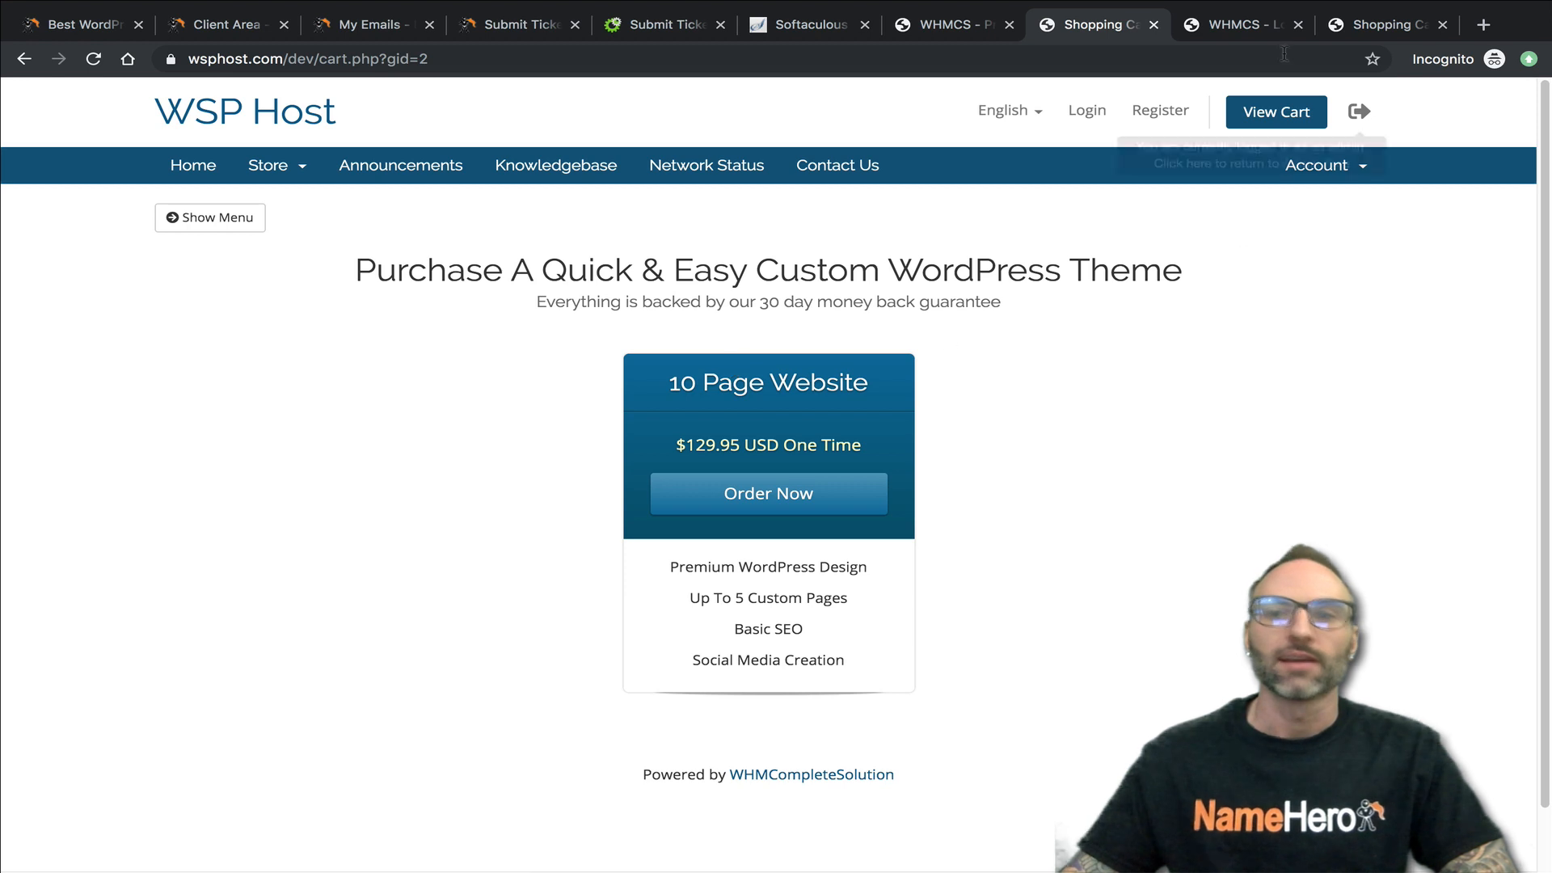
left_click(1361, 27)
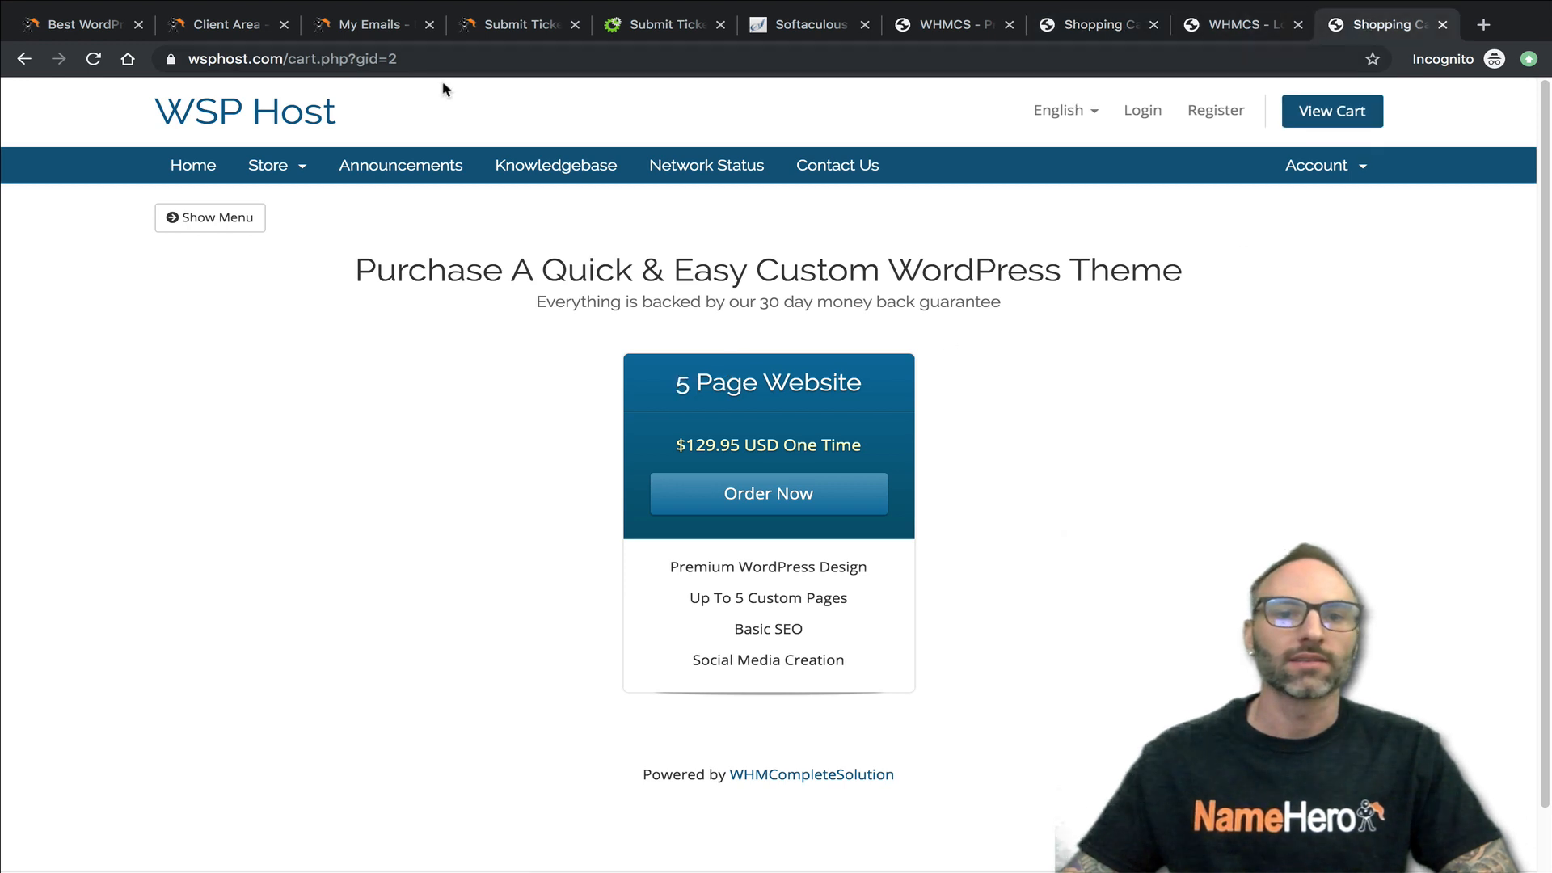
- Refresh the live store's WordPress Design category and compare its product with the staging store's
left_click(93, 58)
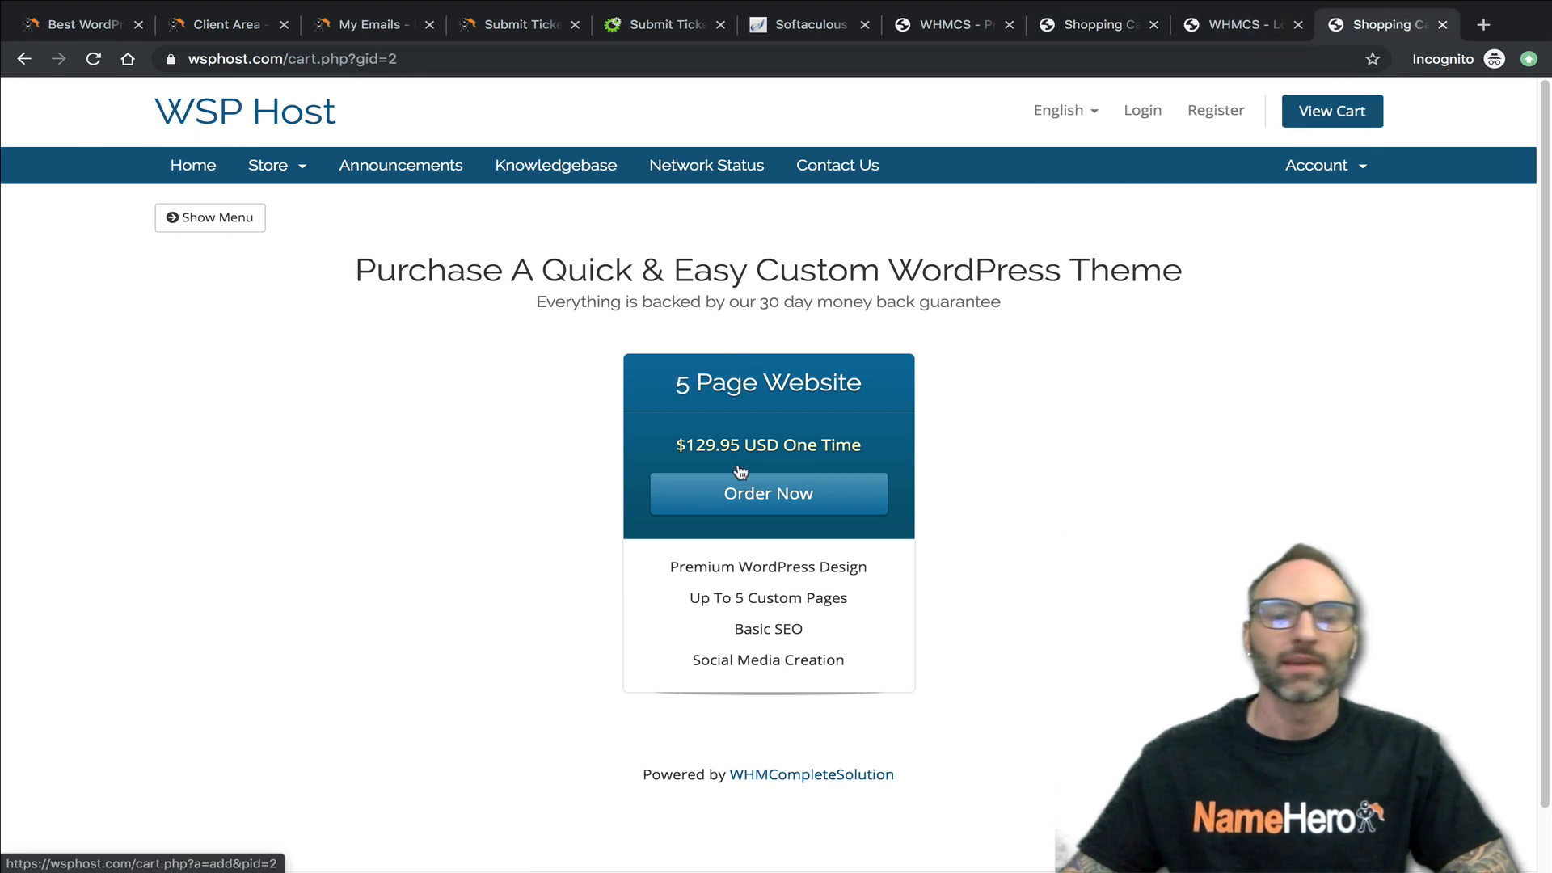
left_click(1224, 26)
left_click(1098, 29)
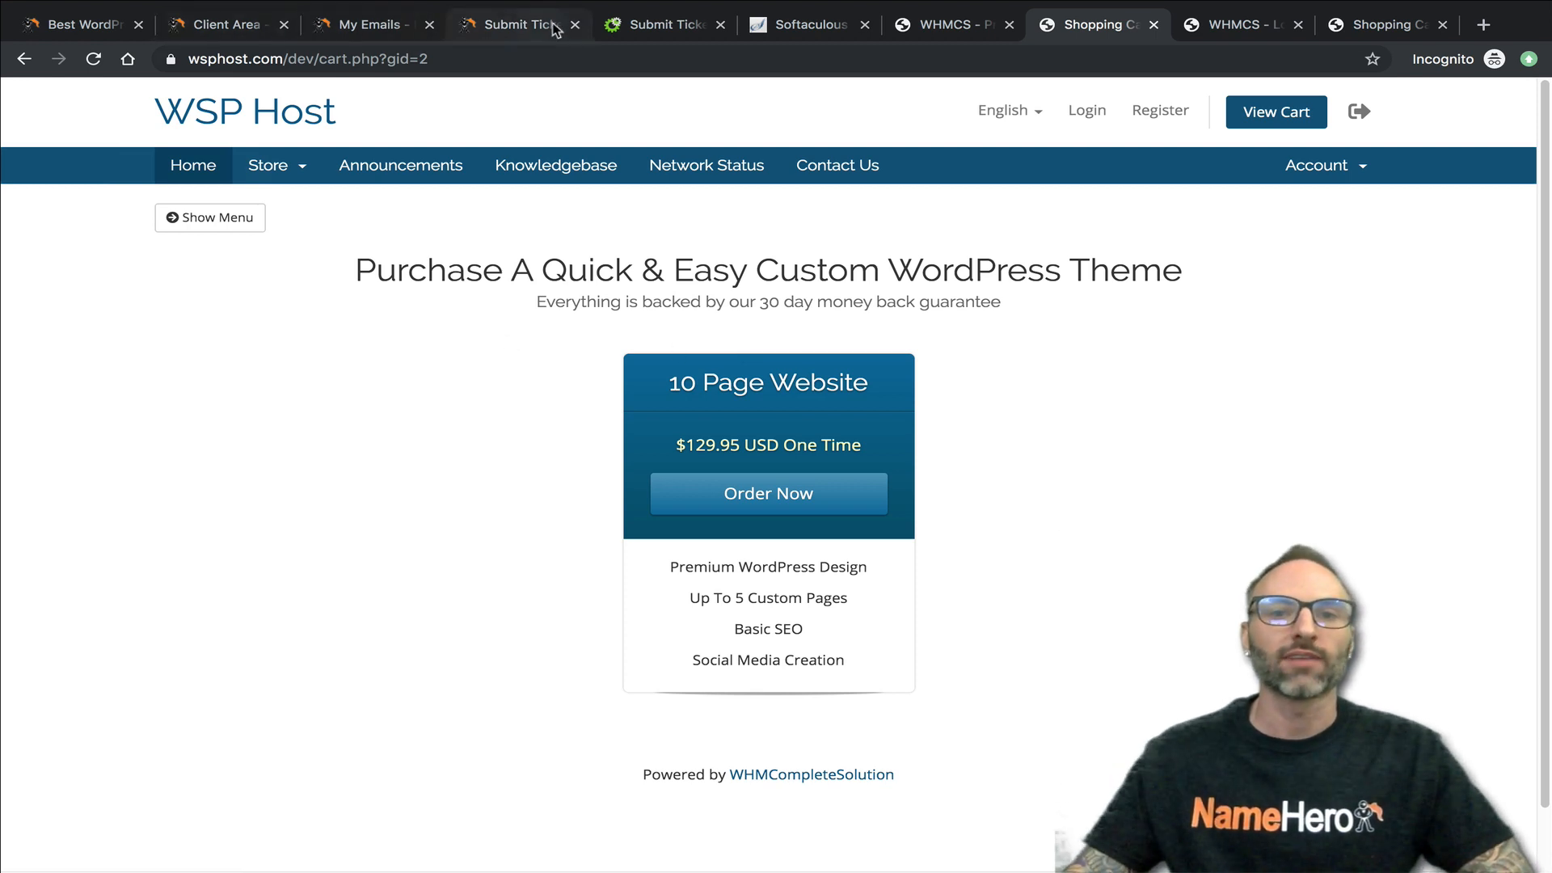
- Log in to cPanel from the wsphost.com hosting details in the client area and open its File Manager
left_click(234, 24)
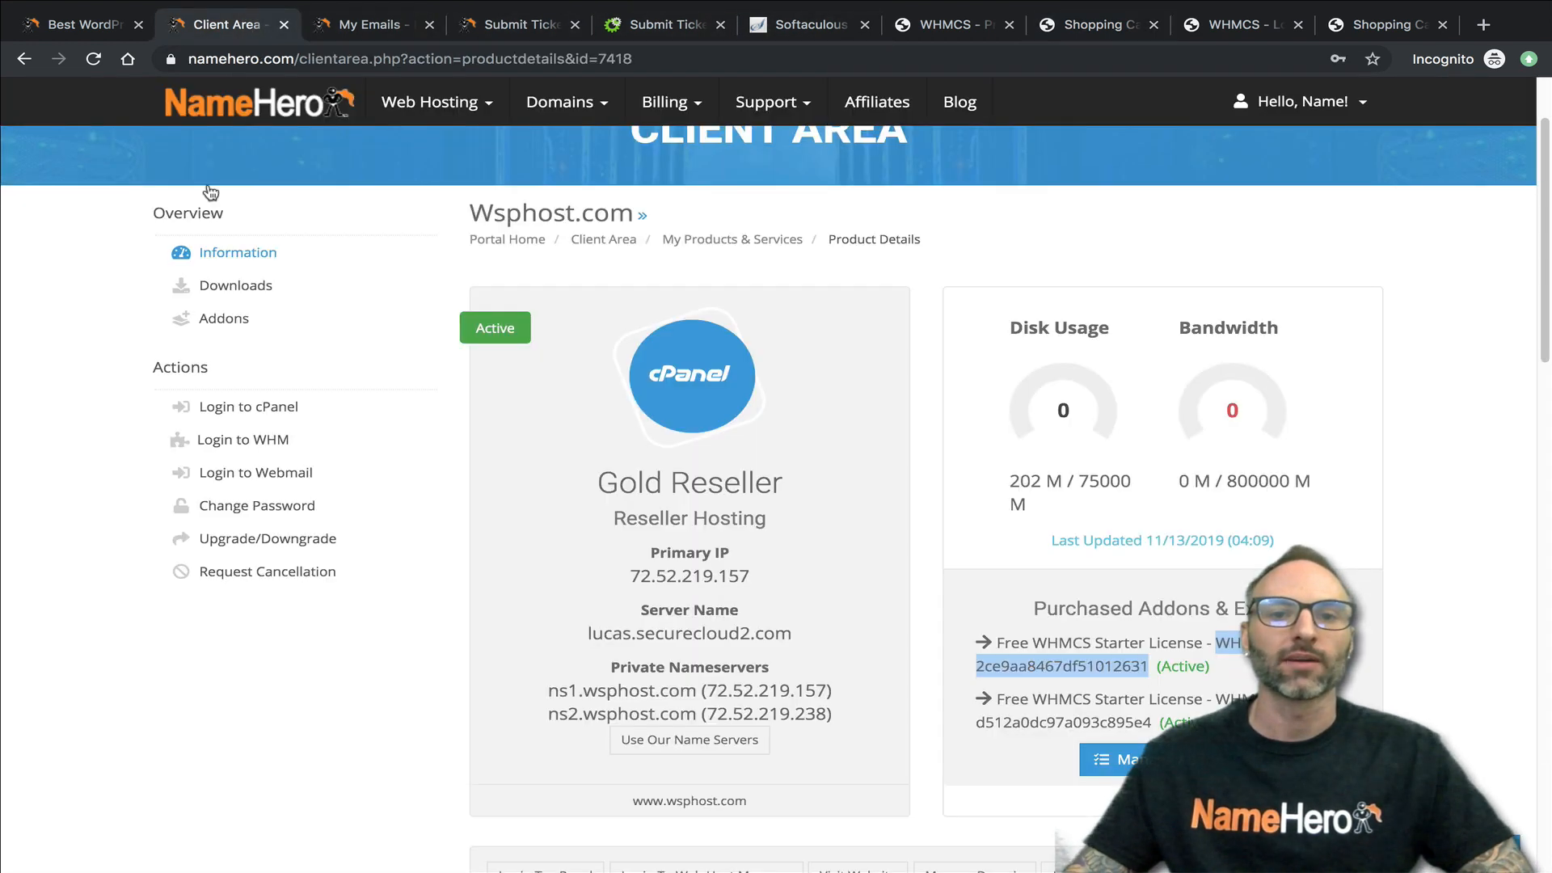
scroll(266, 518, "down", 2)
left_click(519, 706)
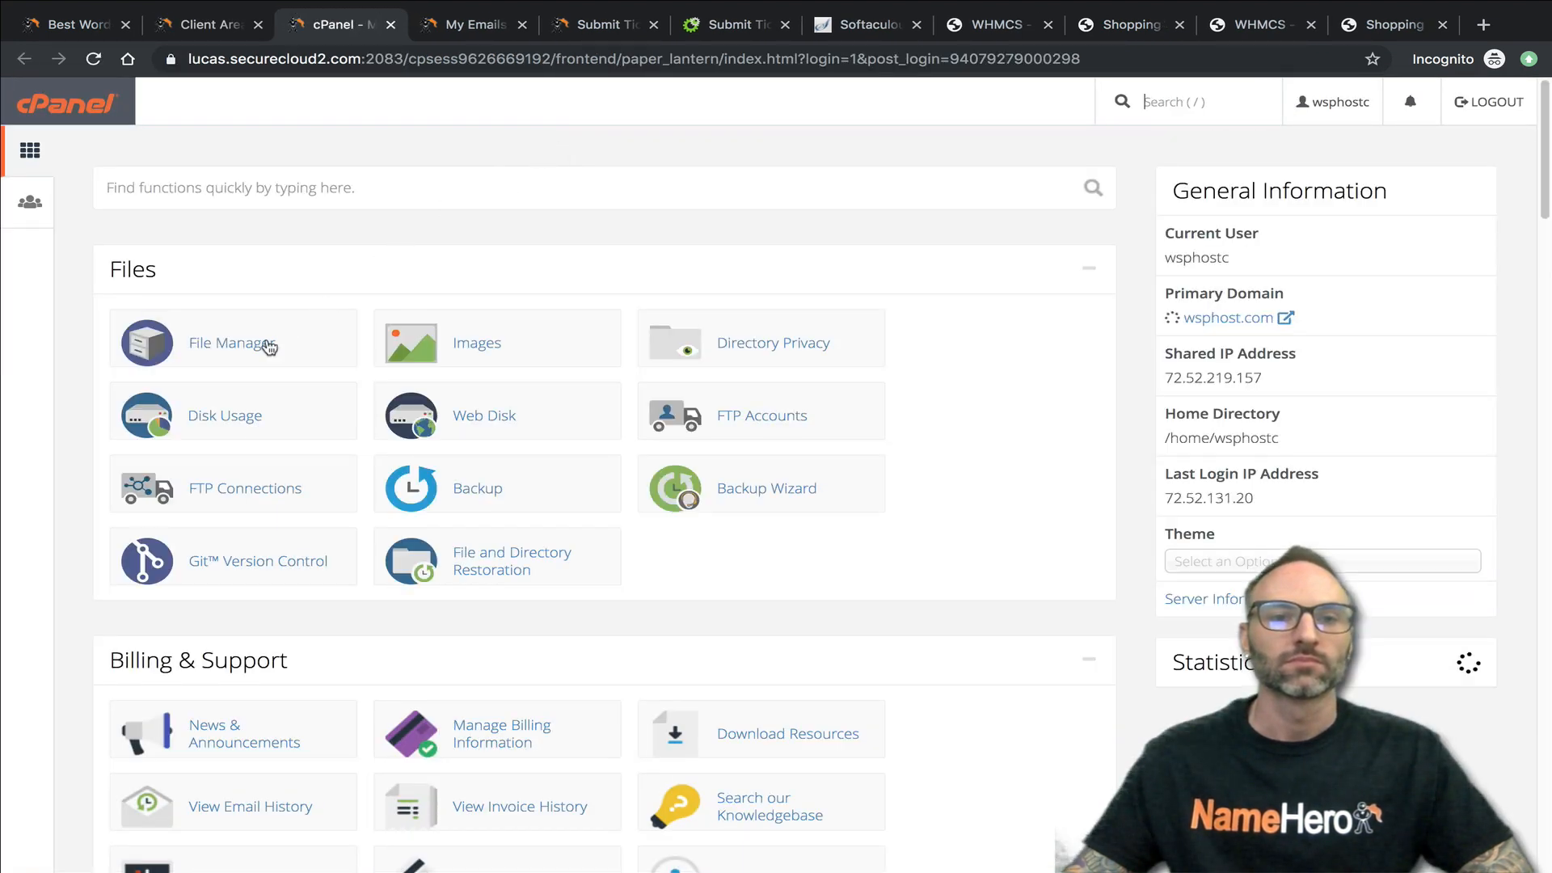
left_click(269, 346)
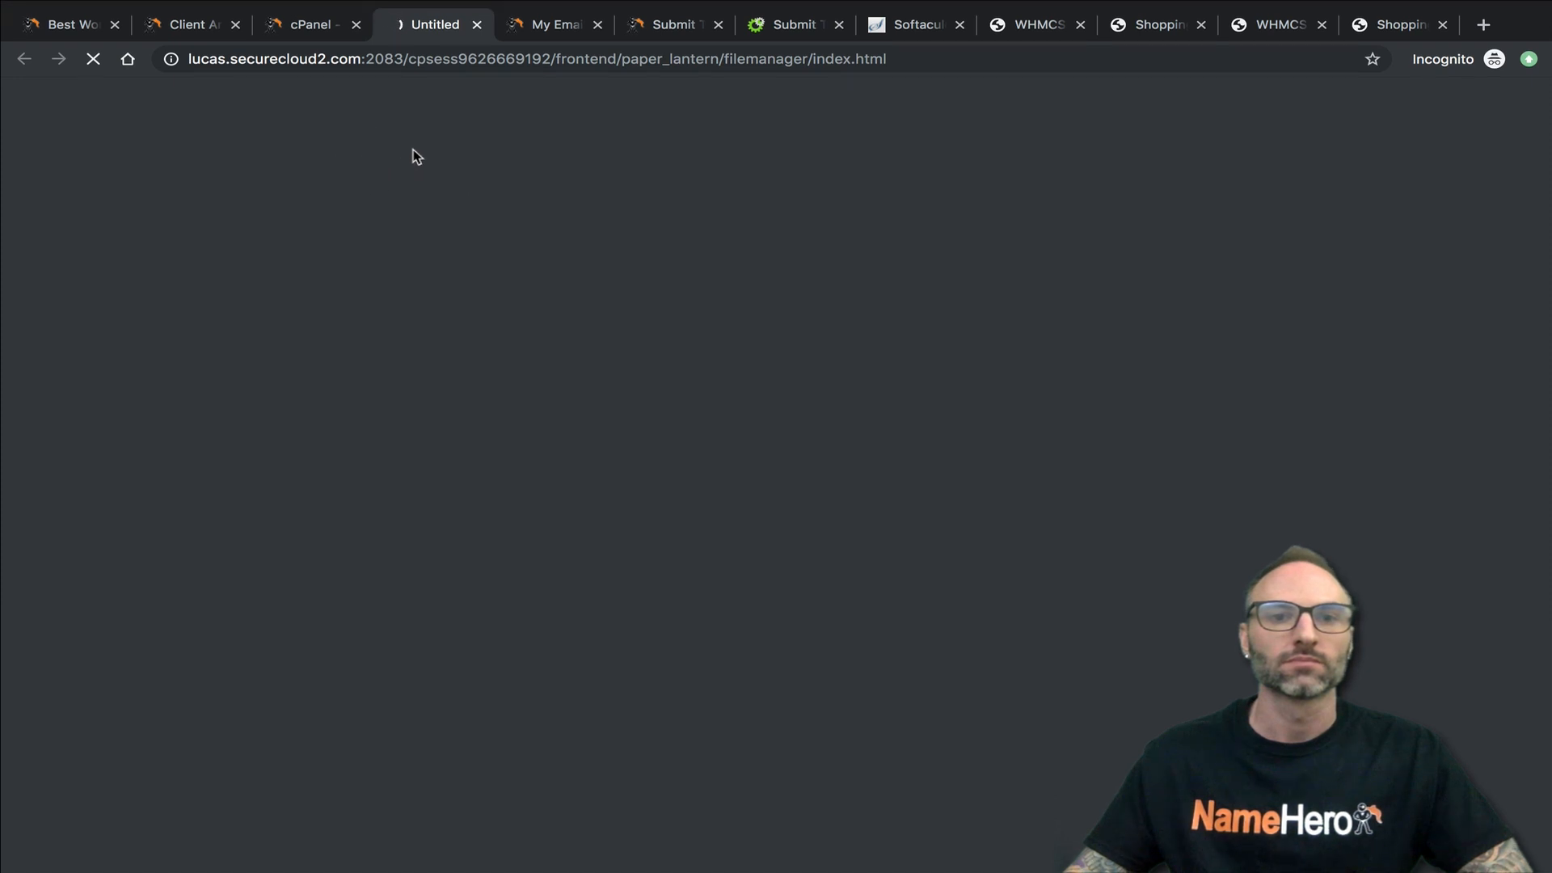
left_click(361, 58)
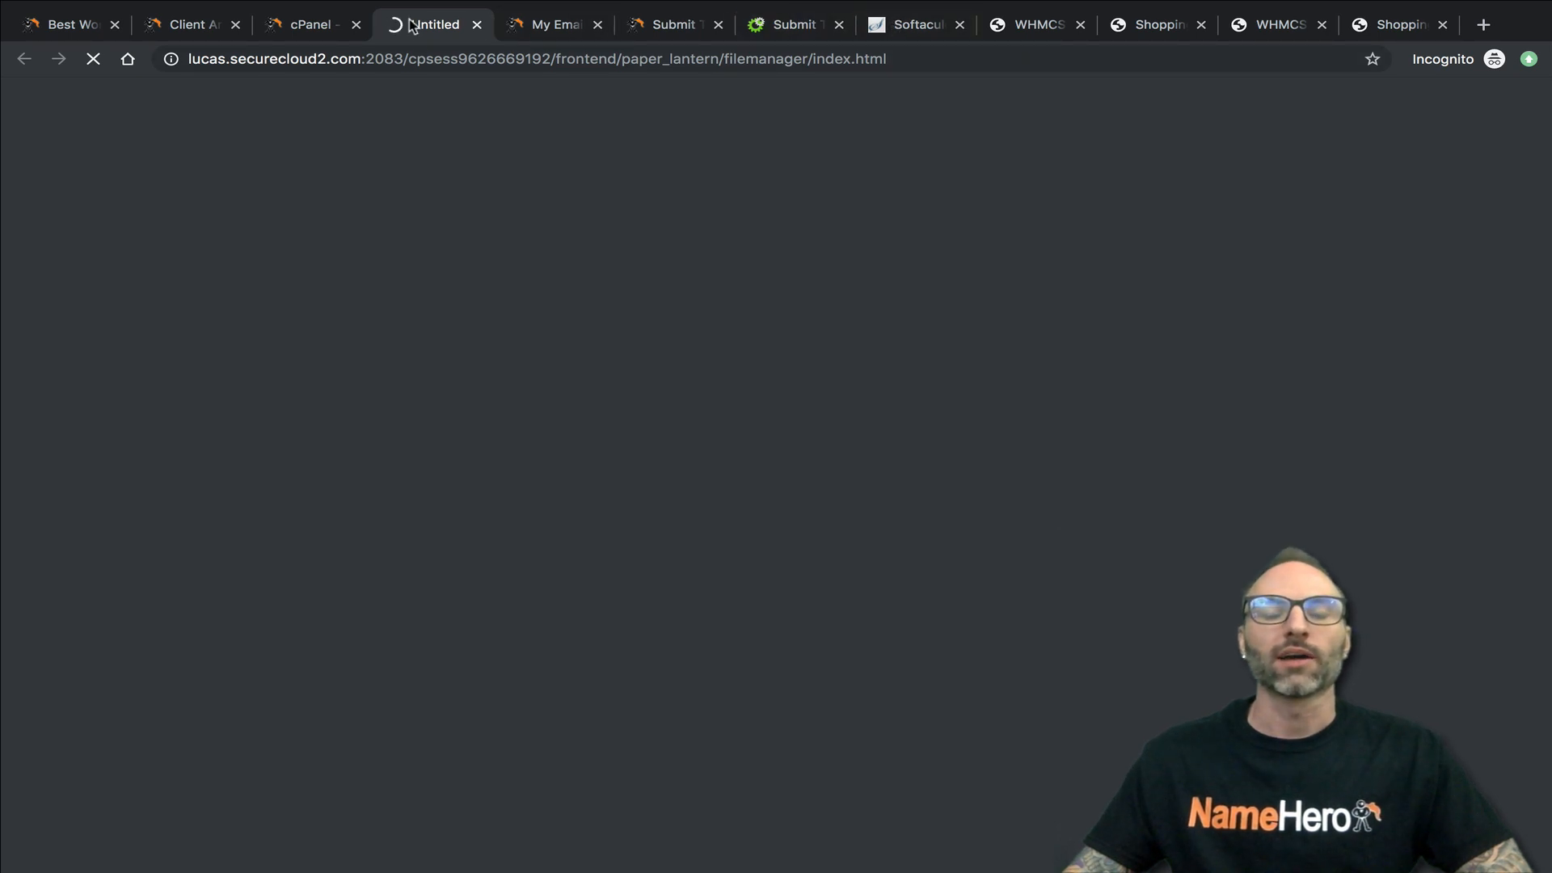
left_click(1045, 26)
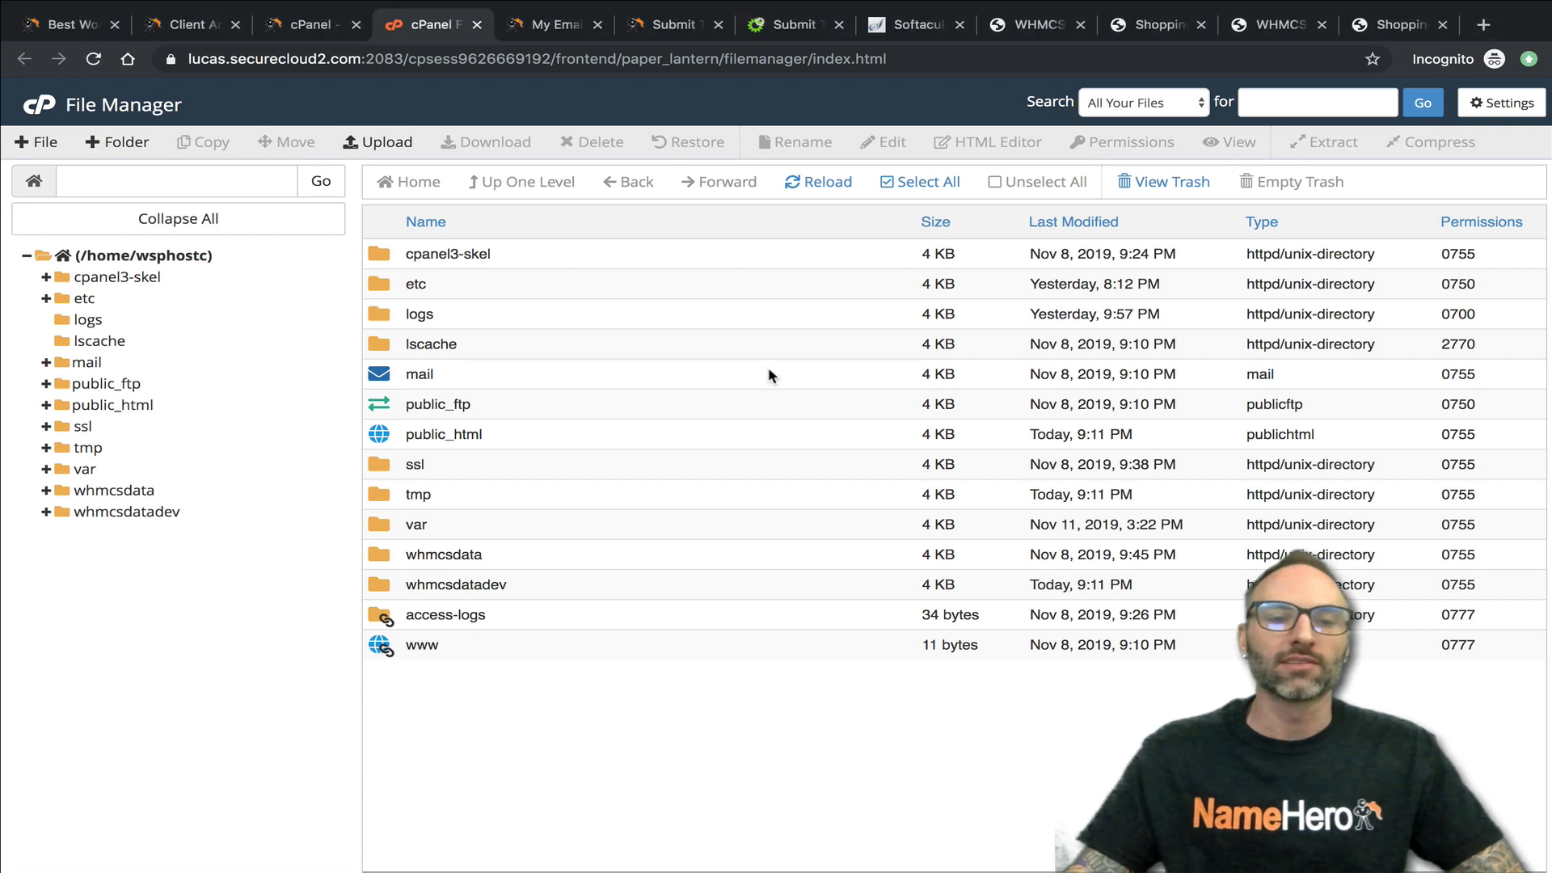
- Open the dev folder inside public_html and look through the staging installation's files
double_click(379, 443)
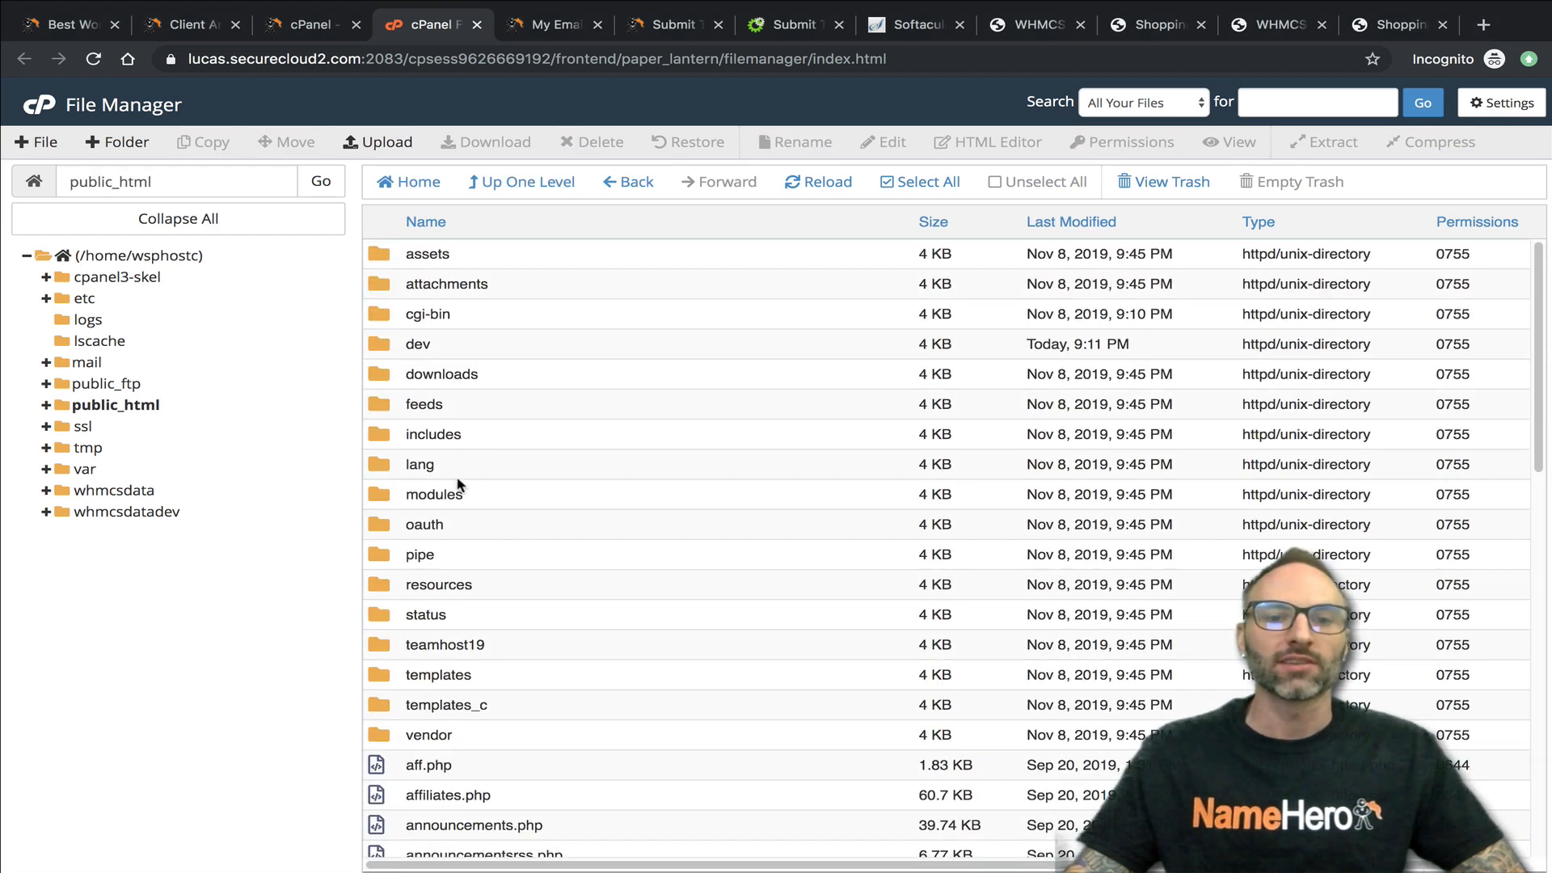
scroll(457, 485, "down", 10)
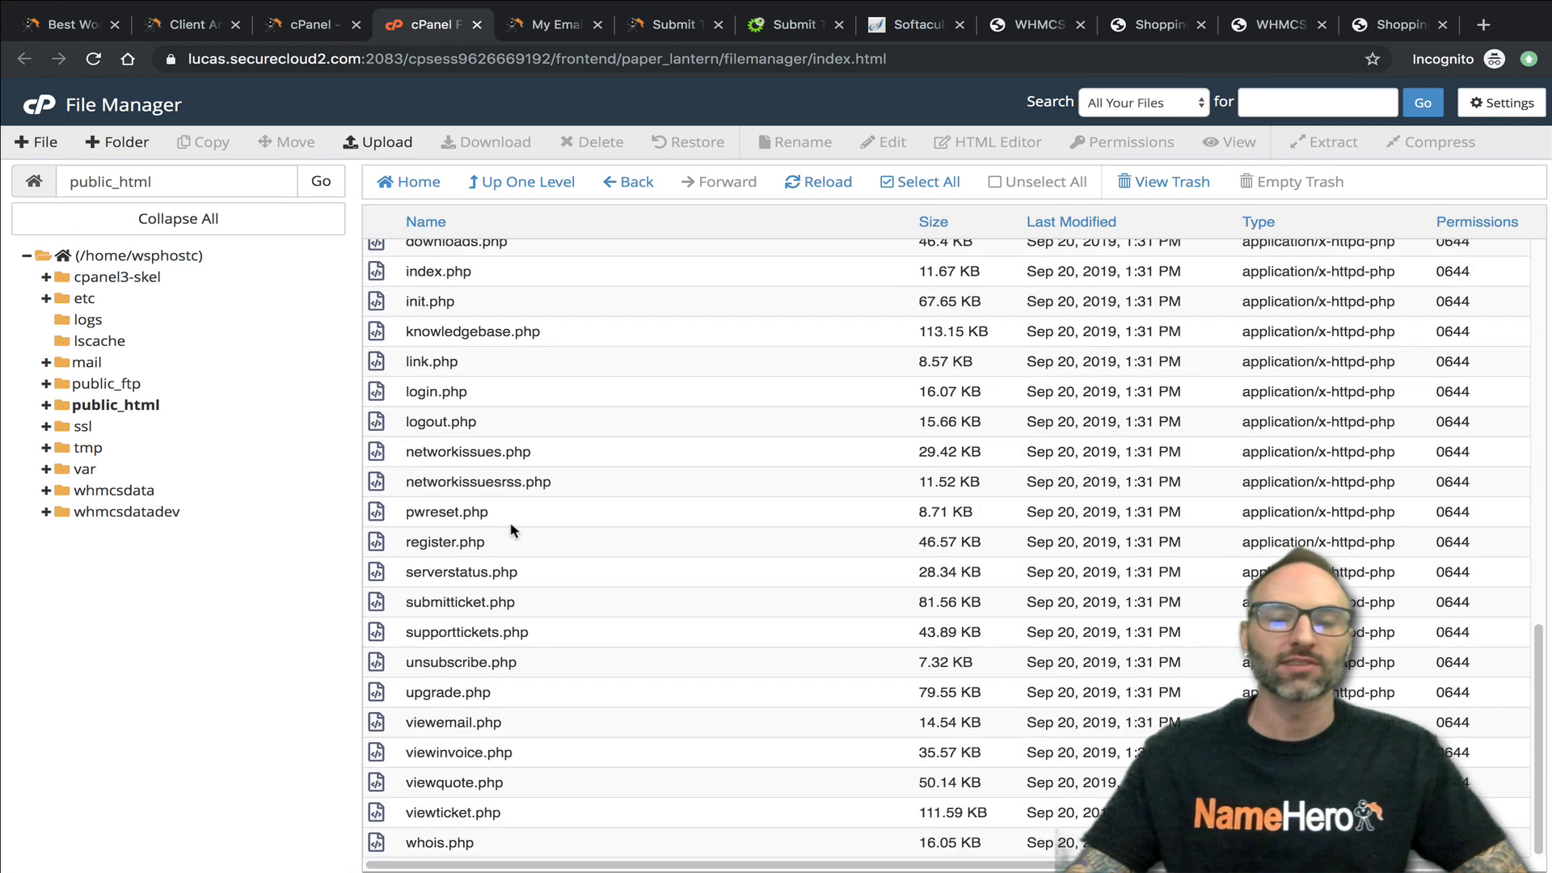
scroll(510, 530, "up", 10)
double_click(388, 346)
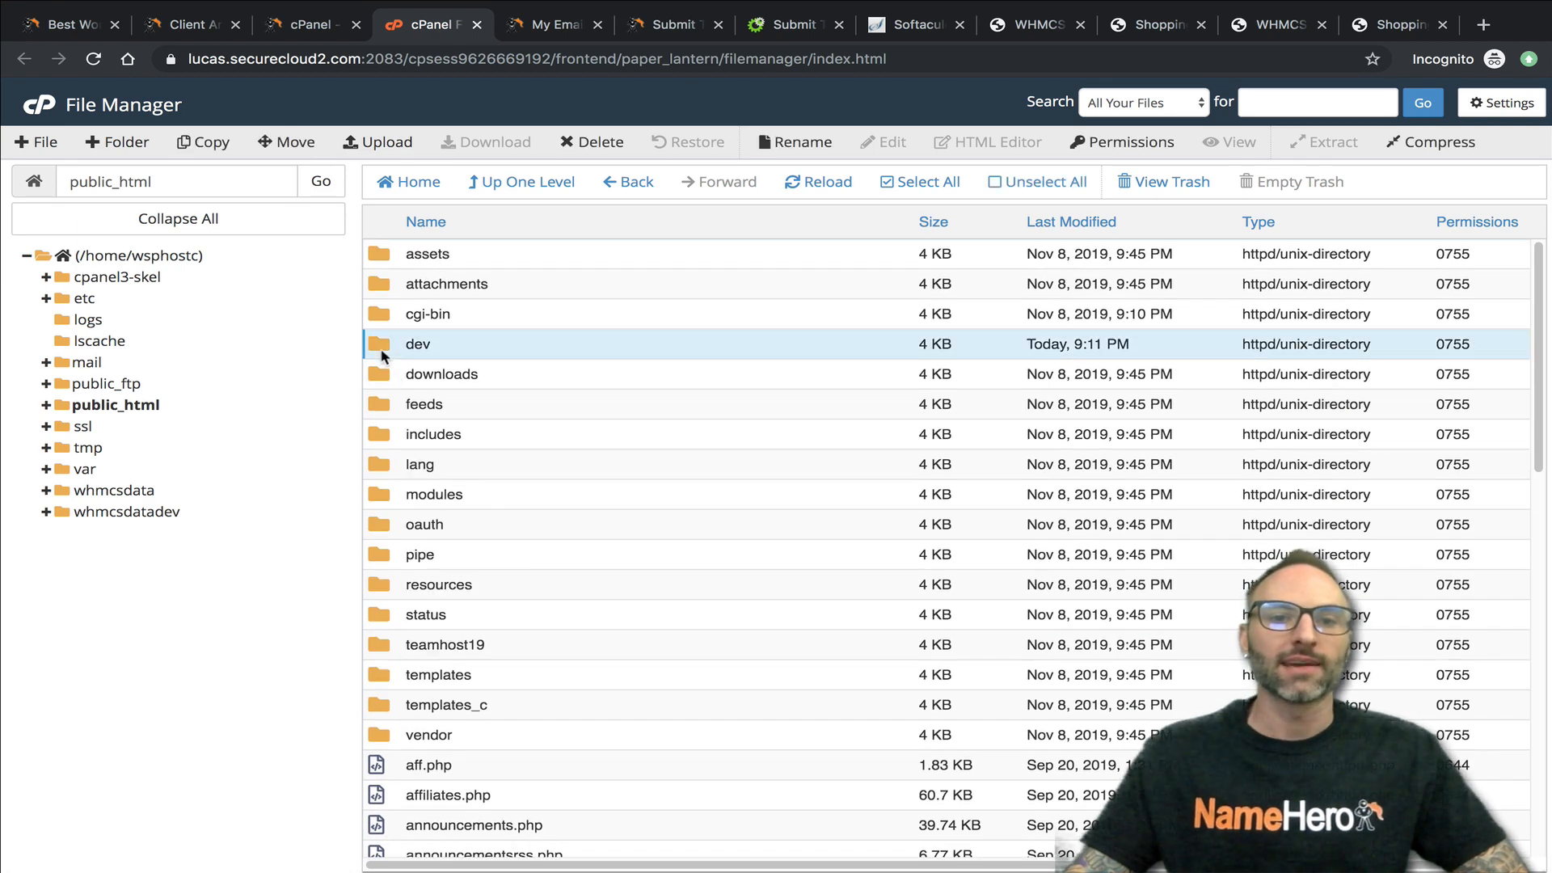
scroll(426, 547, "down", 8)
scroll(439, 540, "down", 3)
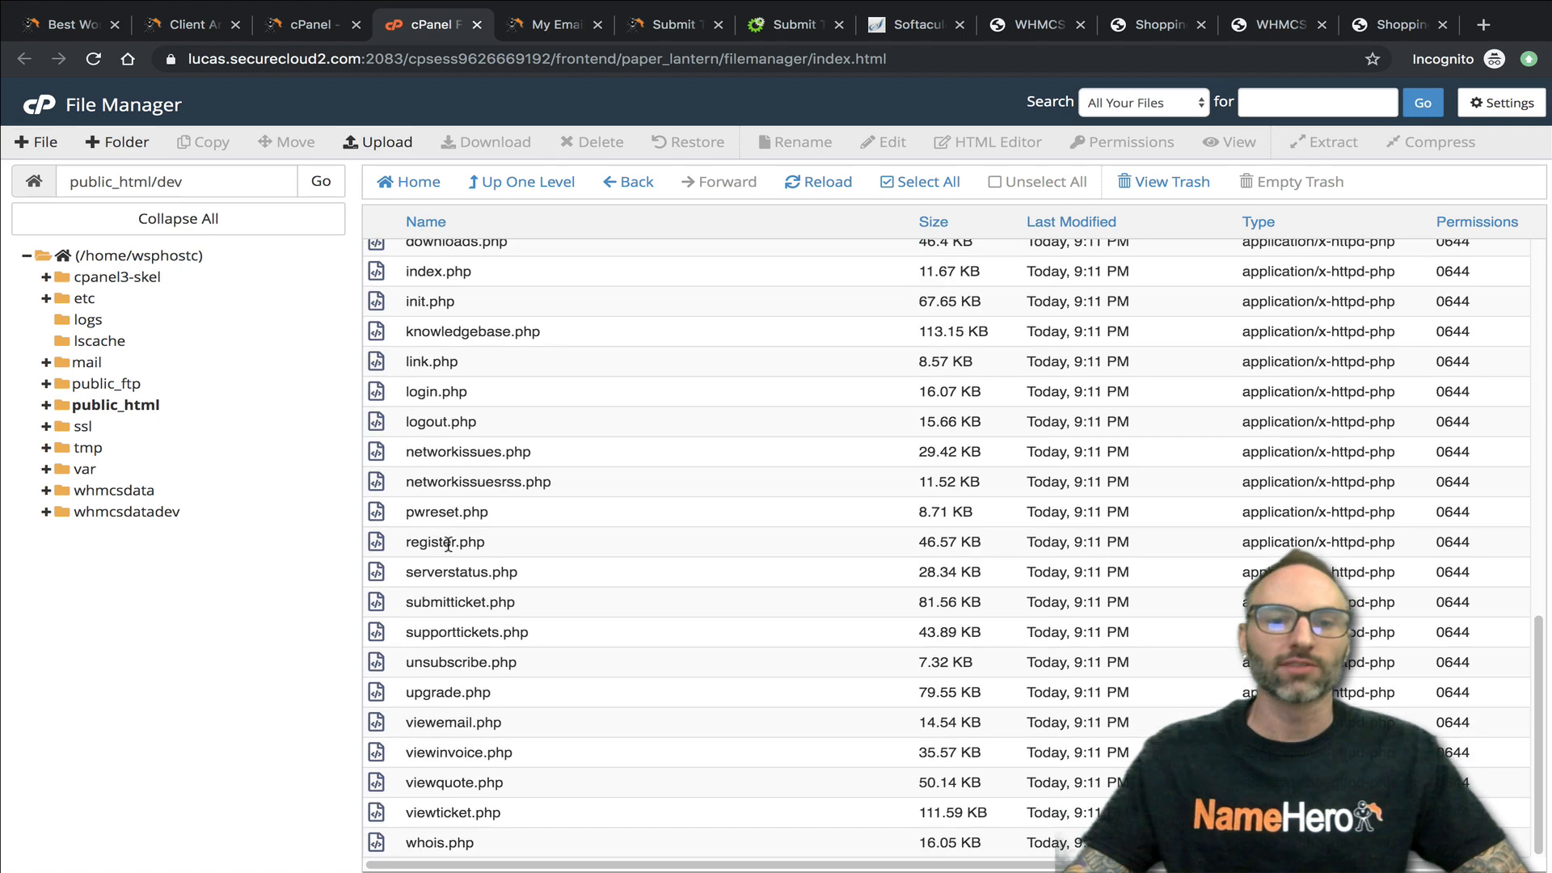
scroll(449, 544, "up", 10)
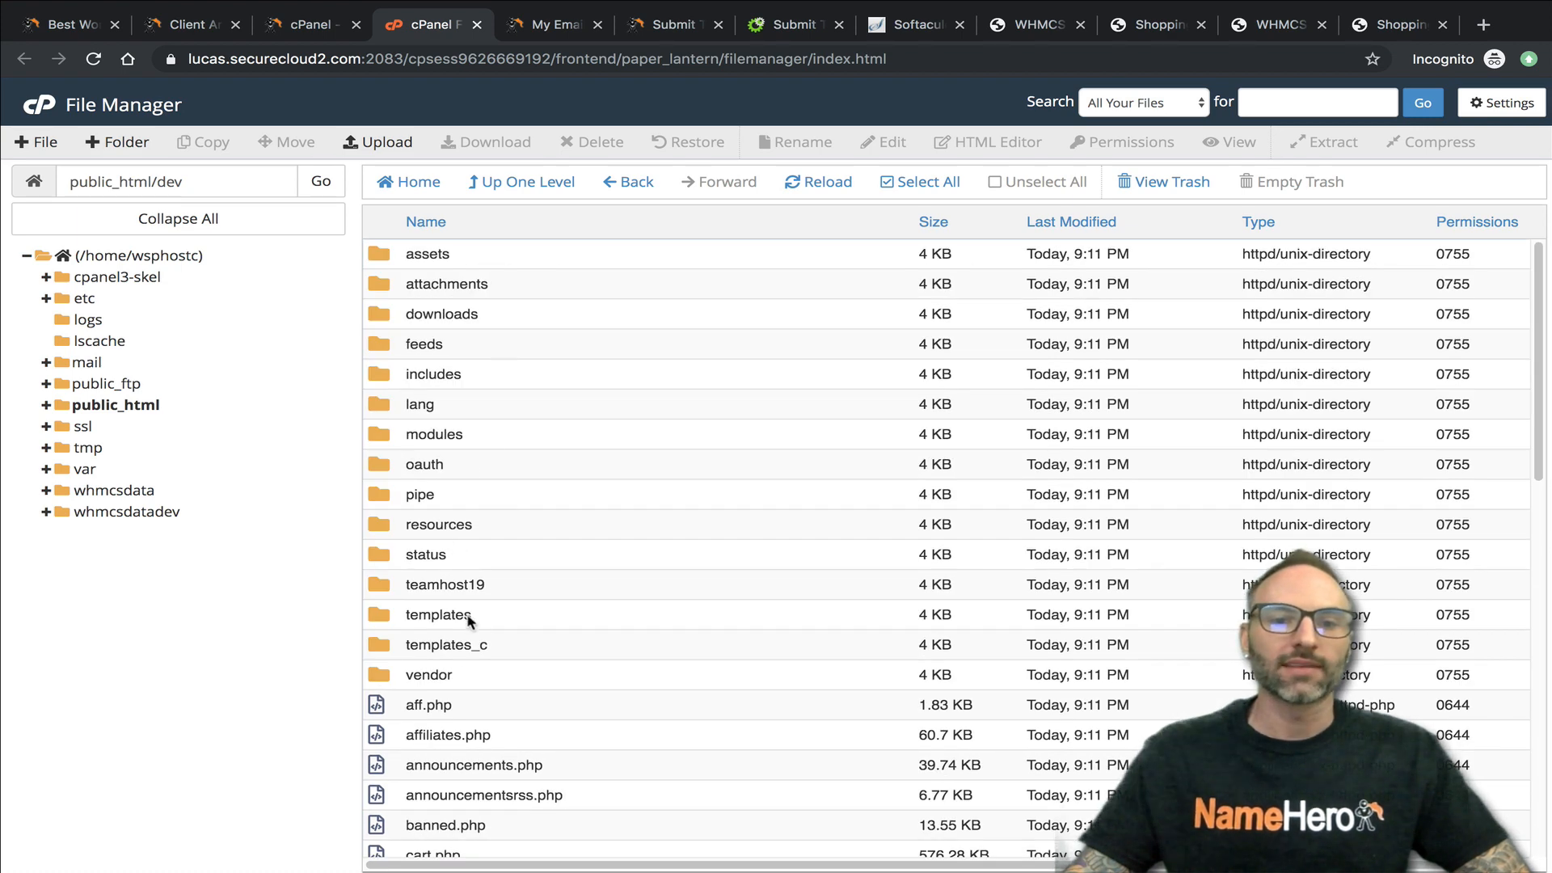
- Open header.tpl from the staging site's templates/six folder for editing
double_click(386, 615)
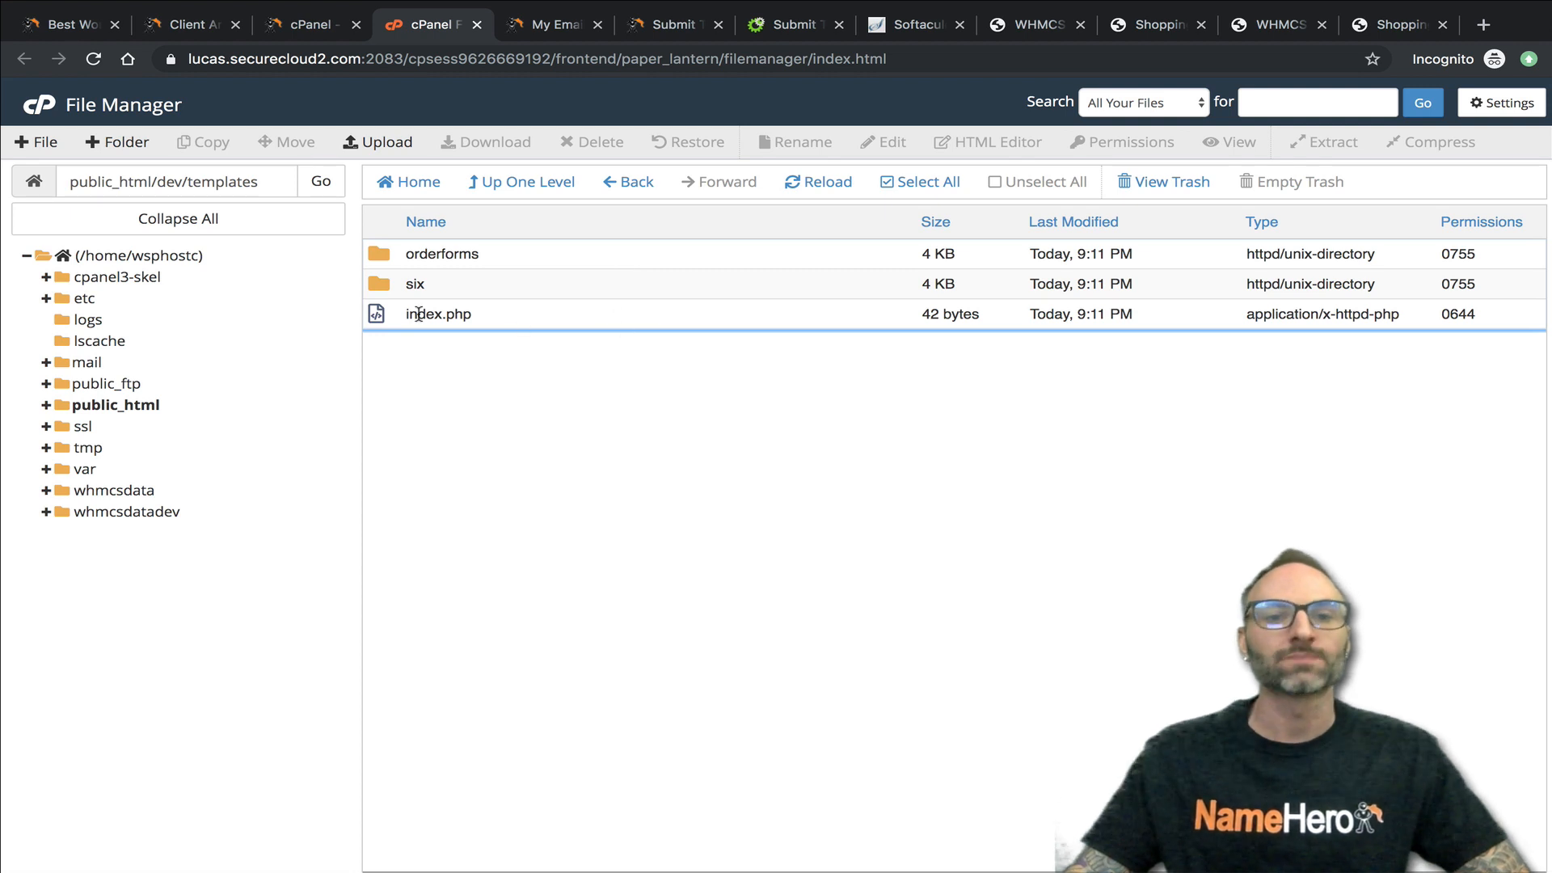
left_click(410, 286)
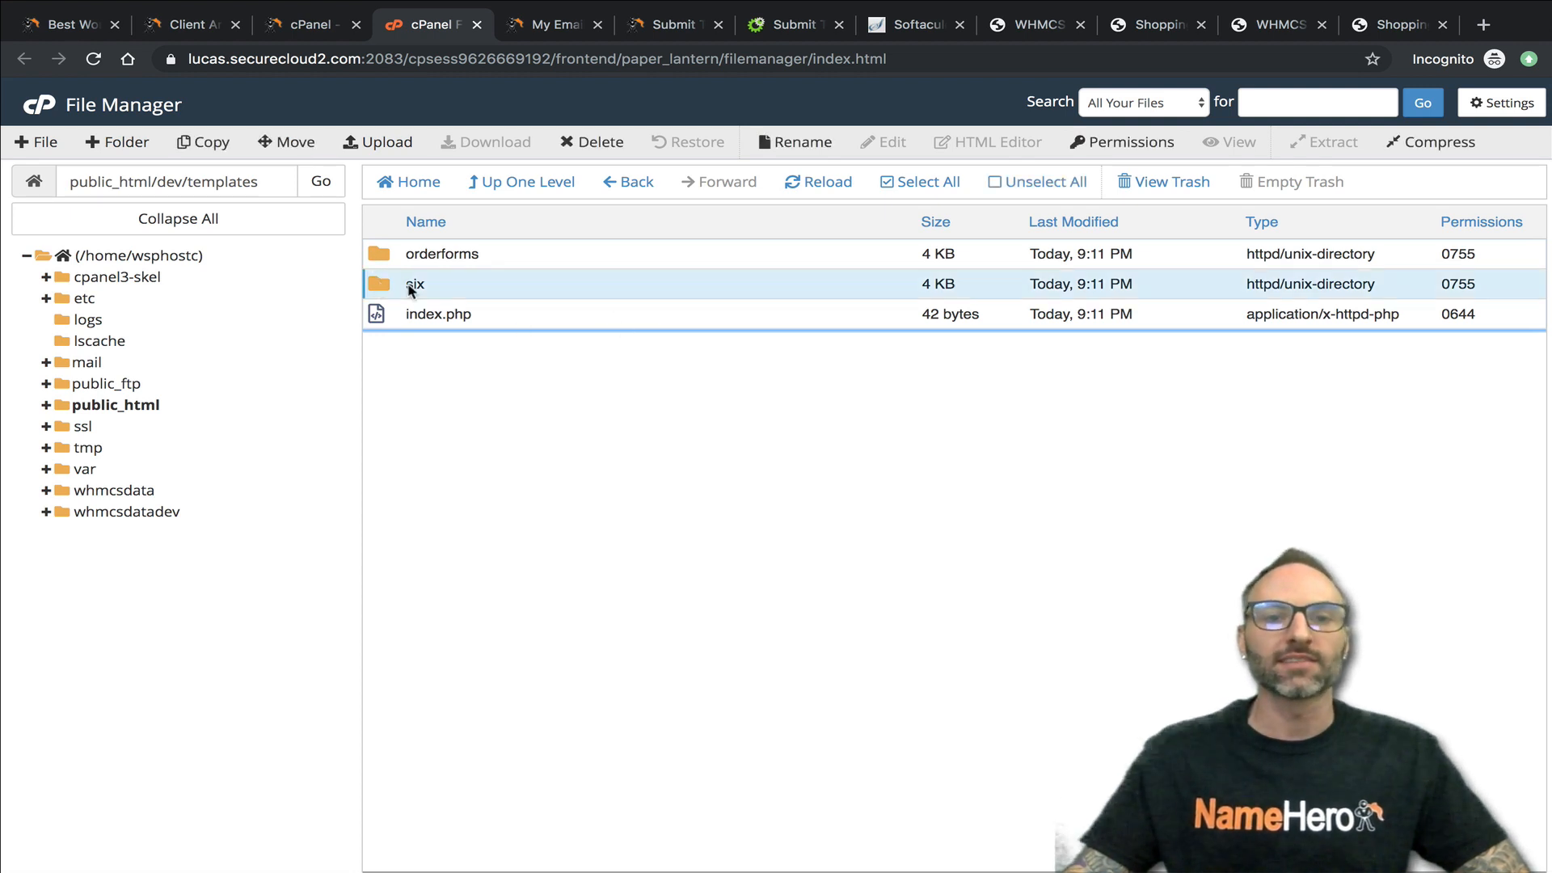
double_click(385, 287)
scroll(508, 527, "down", 6)
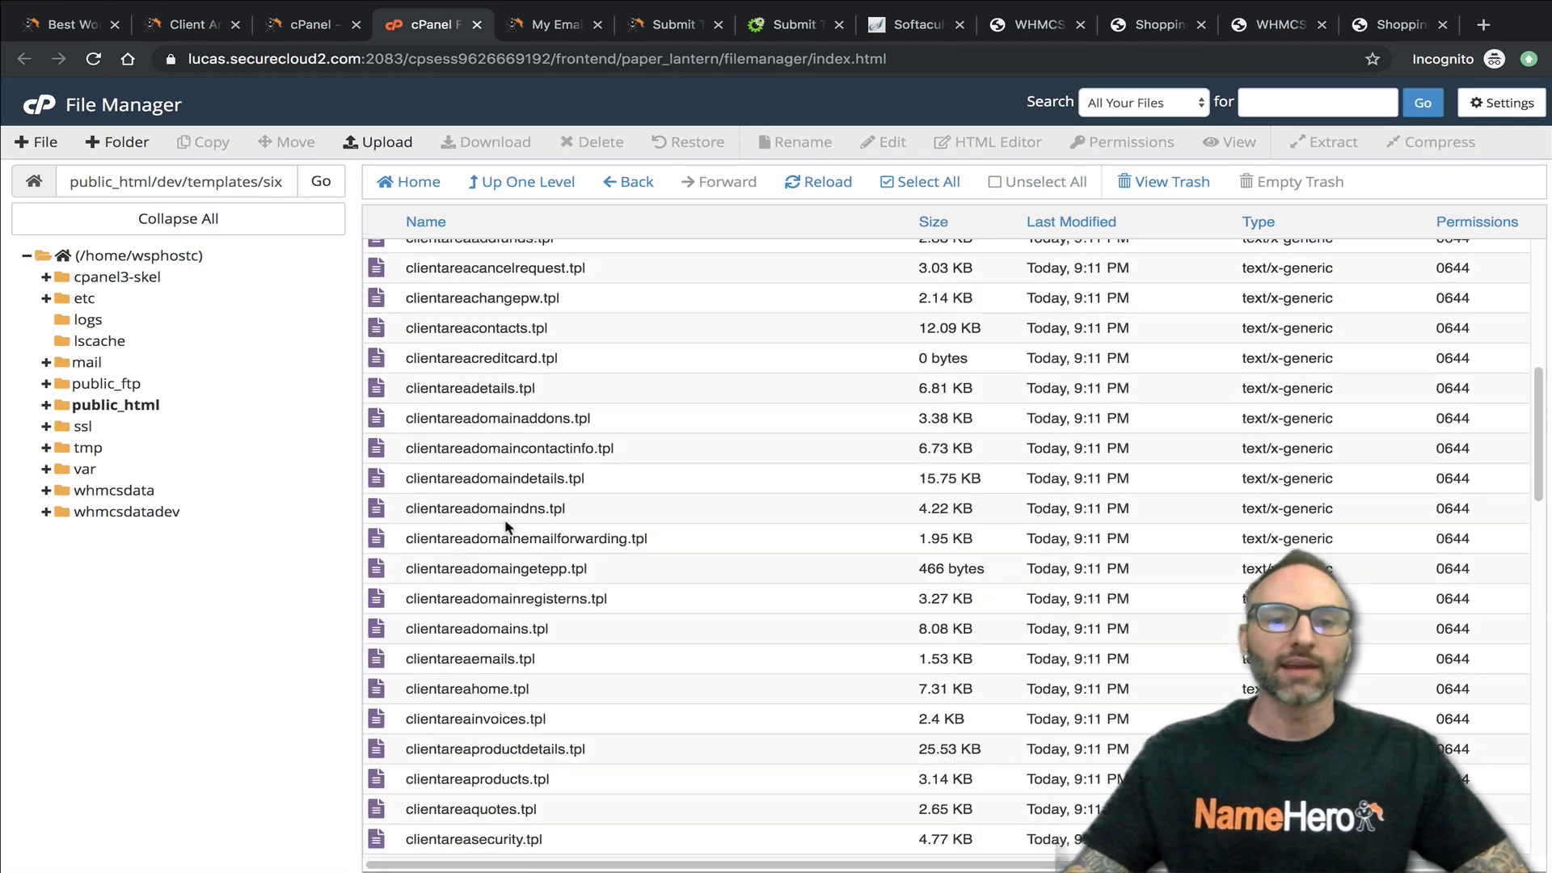
scroll(507, 527, "down", 4)
scroll(535, 603, "down", 5)
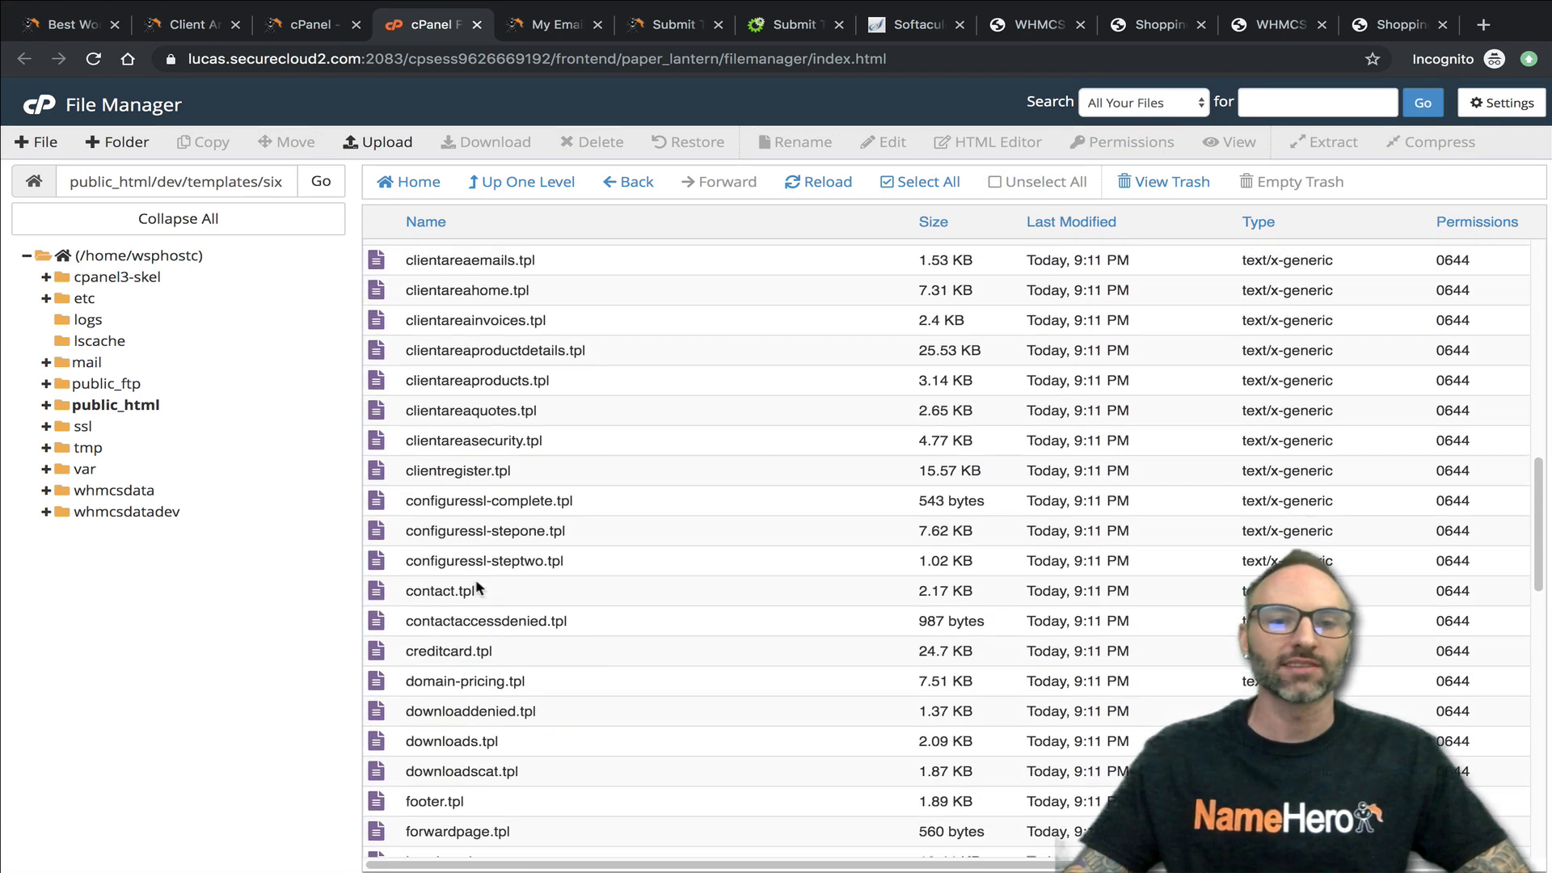
scroll(435, 433, "up", 3)
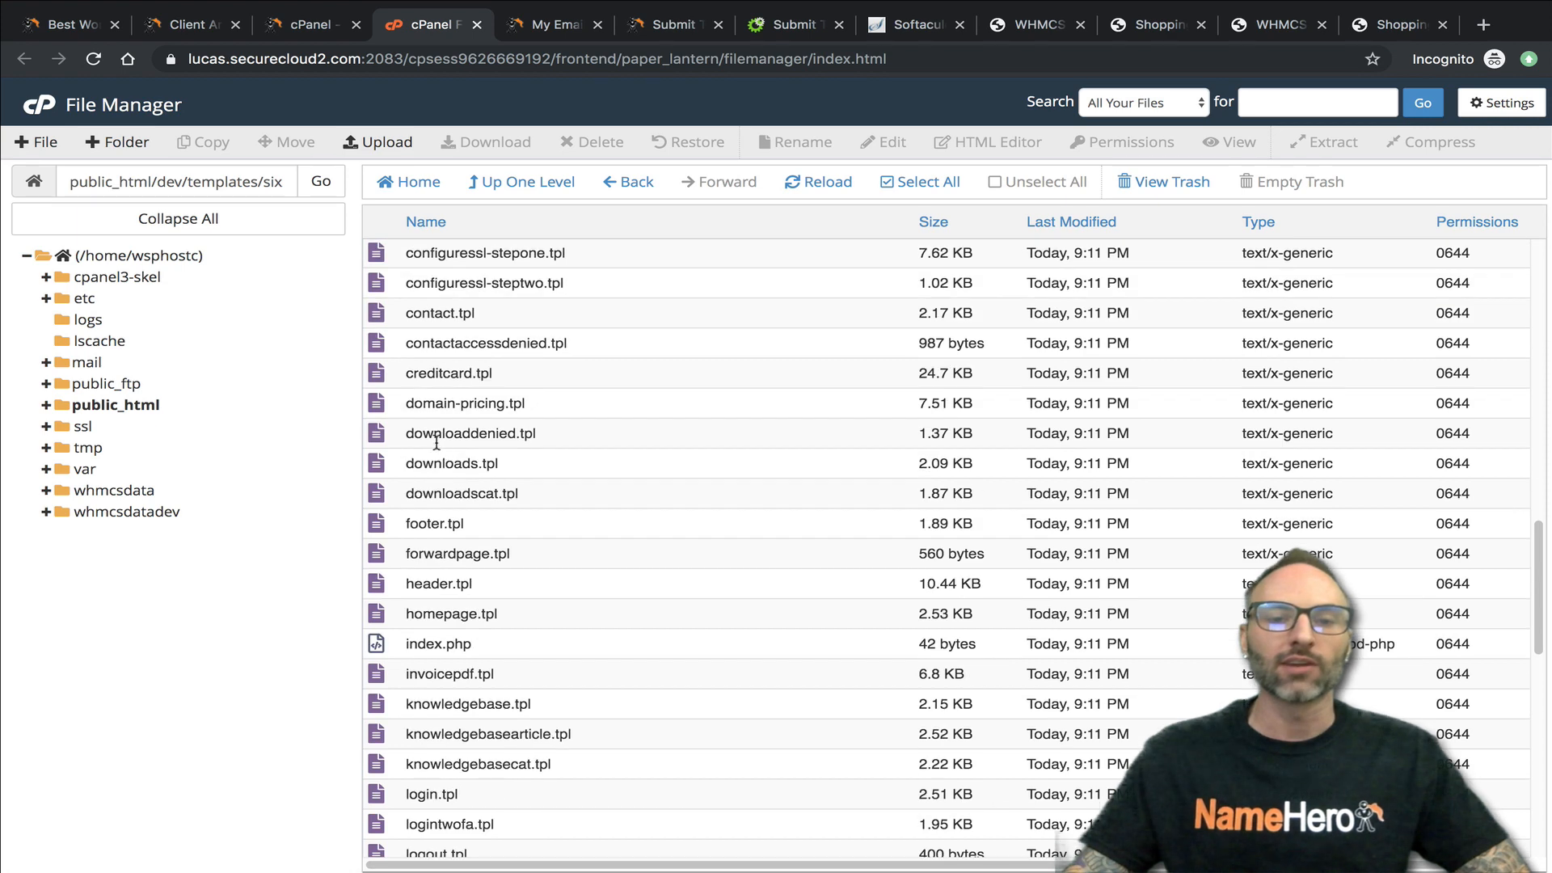
left_click(447, 644)
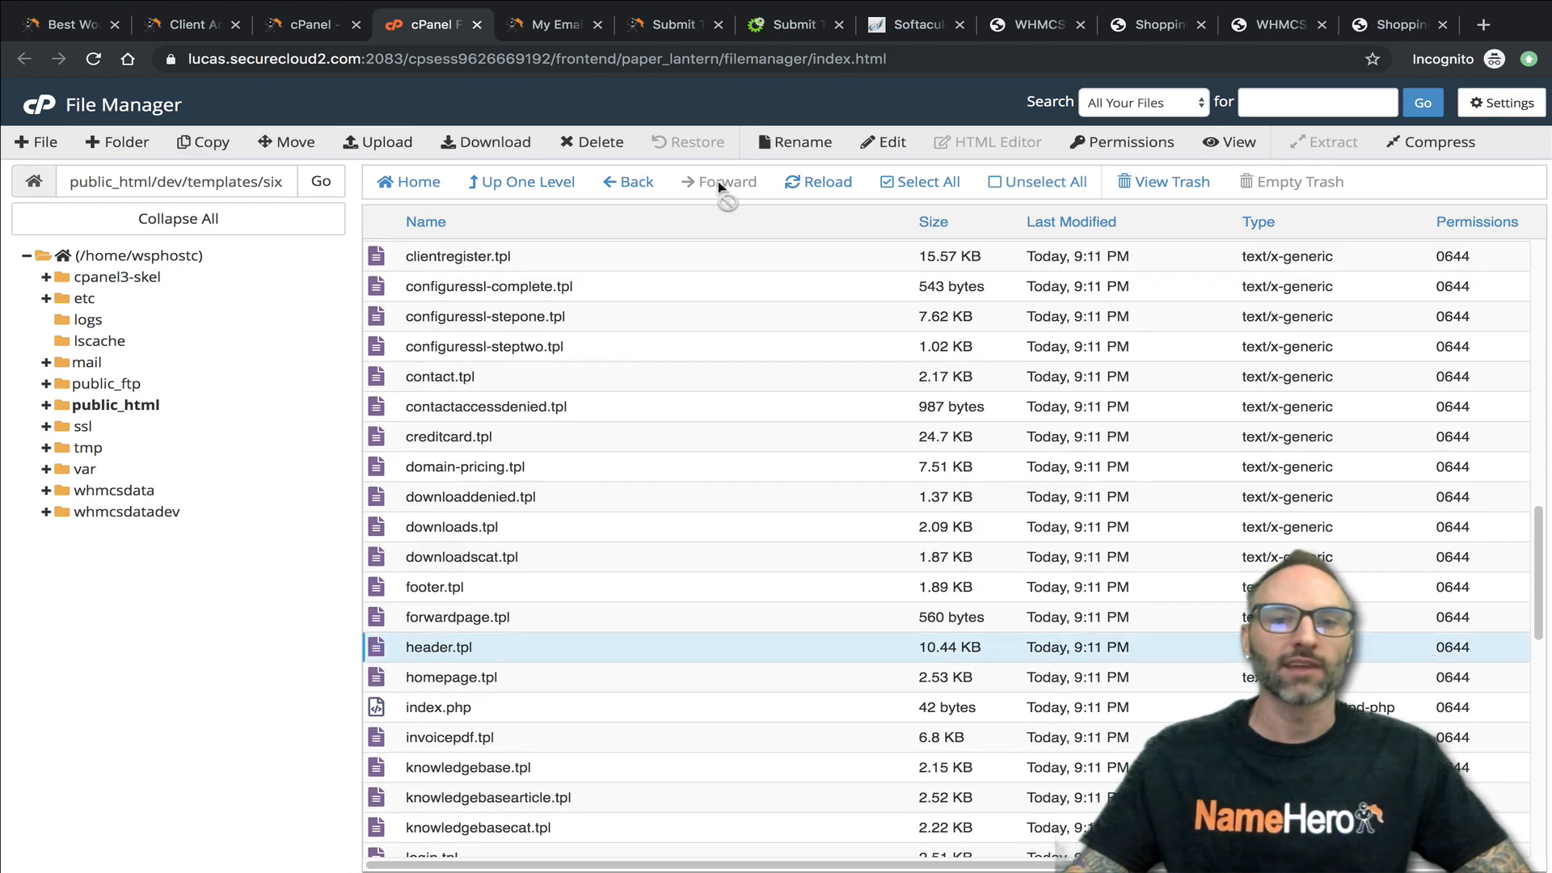
left_click(889, 142)
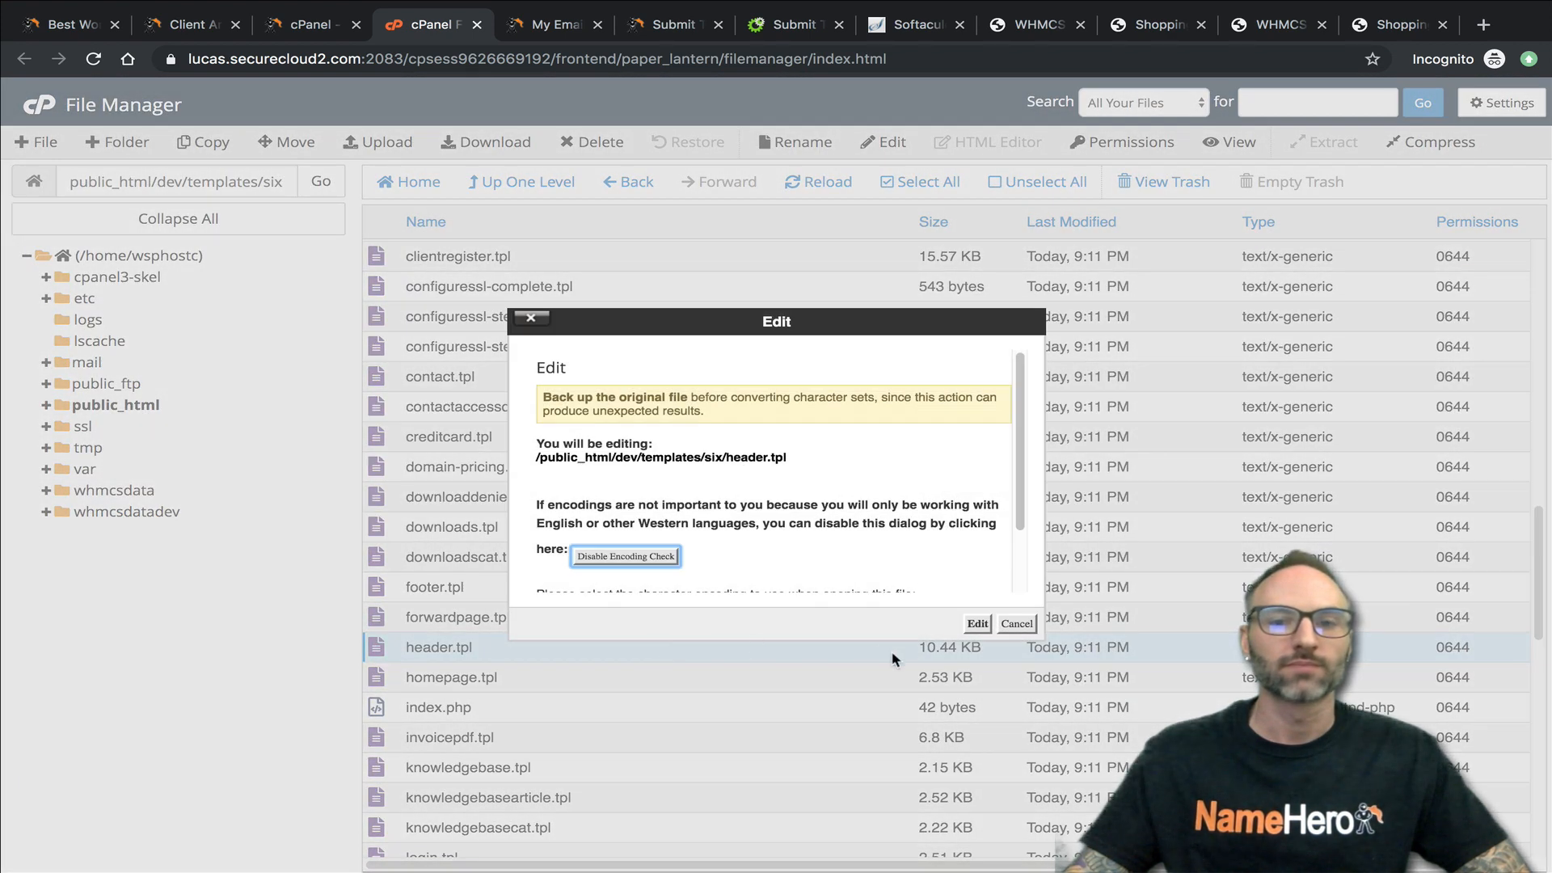
left_click(978, 623)
- Prefix the {$LANG.doToday} heading in header.tpl with an all-caps HEY-plus-first-name greeting, and duplicate that heading above {else}
scroll(235, 334, "down", 15)
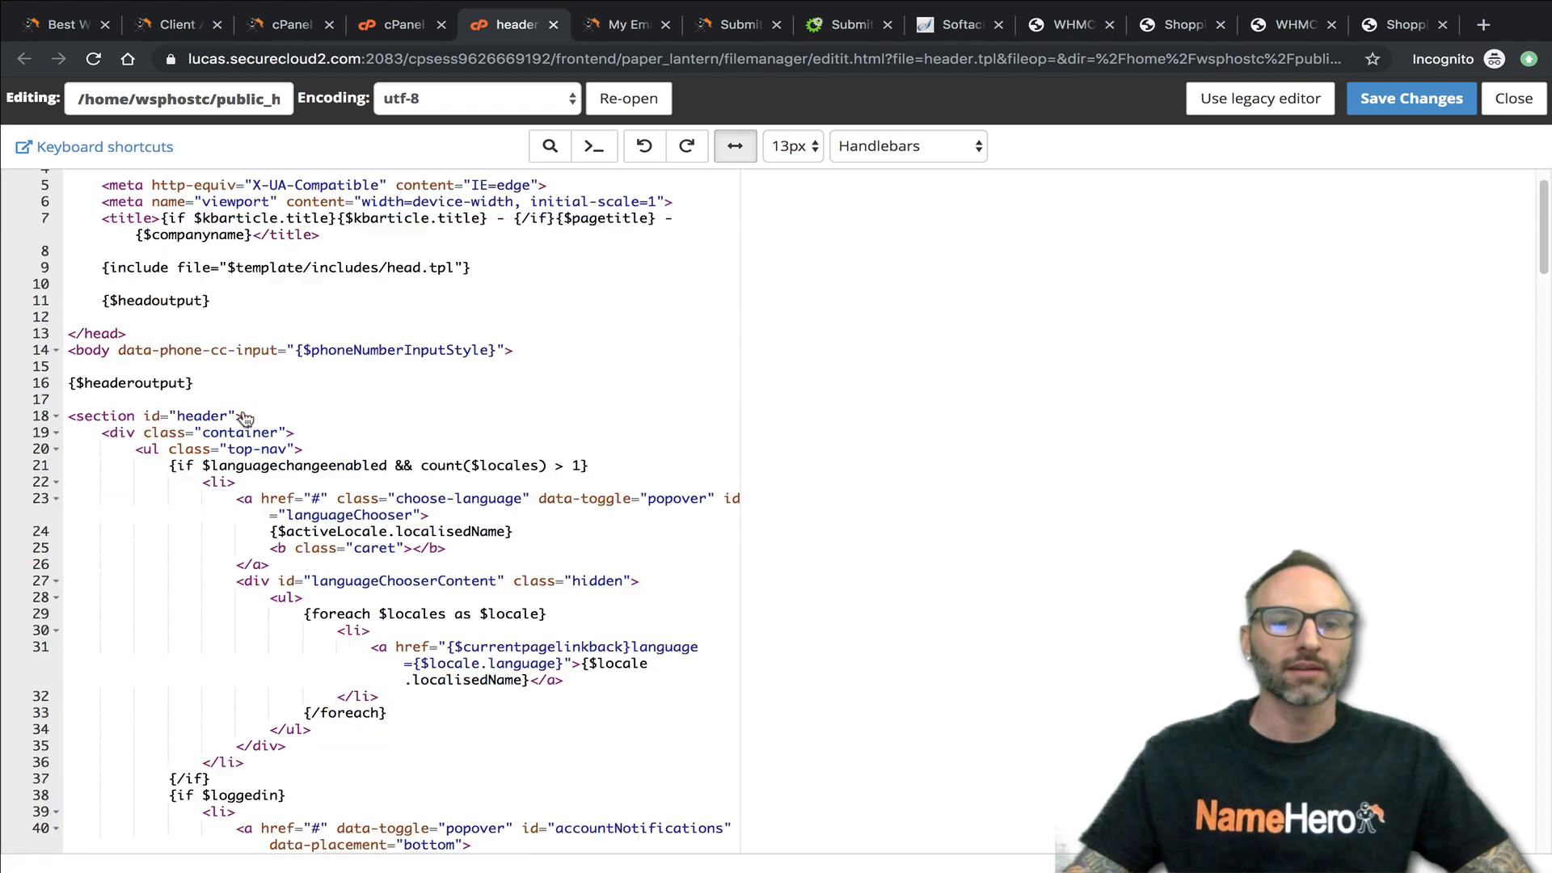
scroll(426, 436, "down", 20)
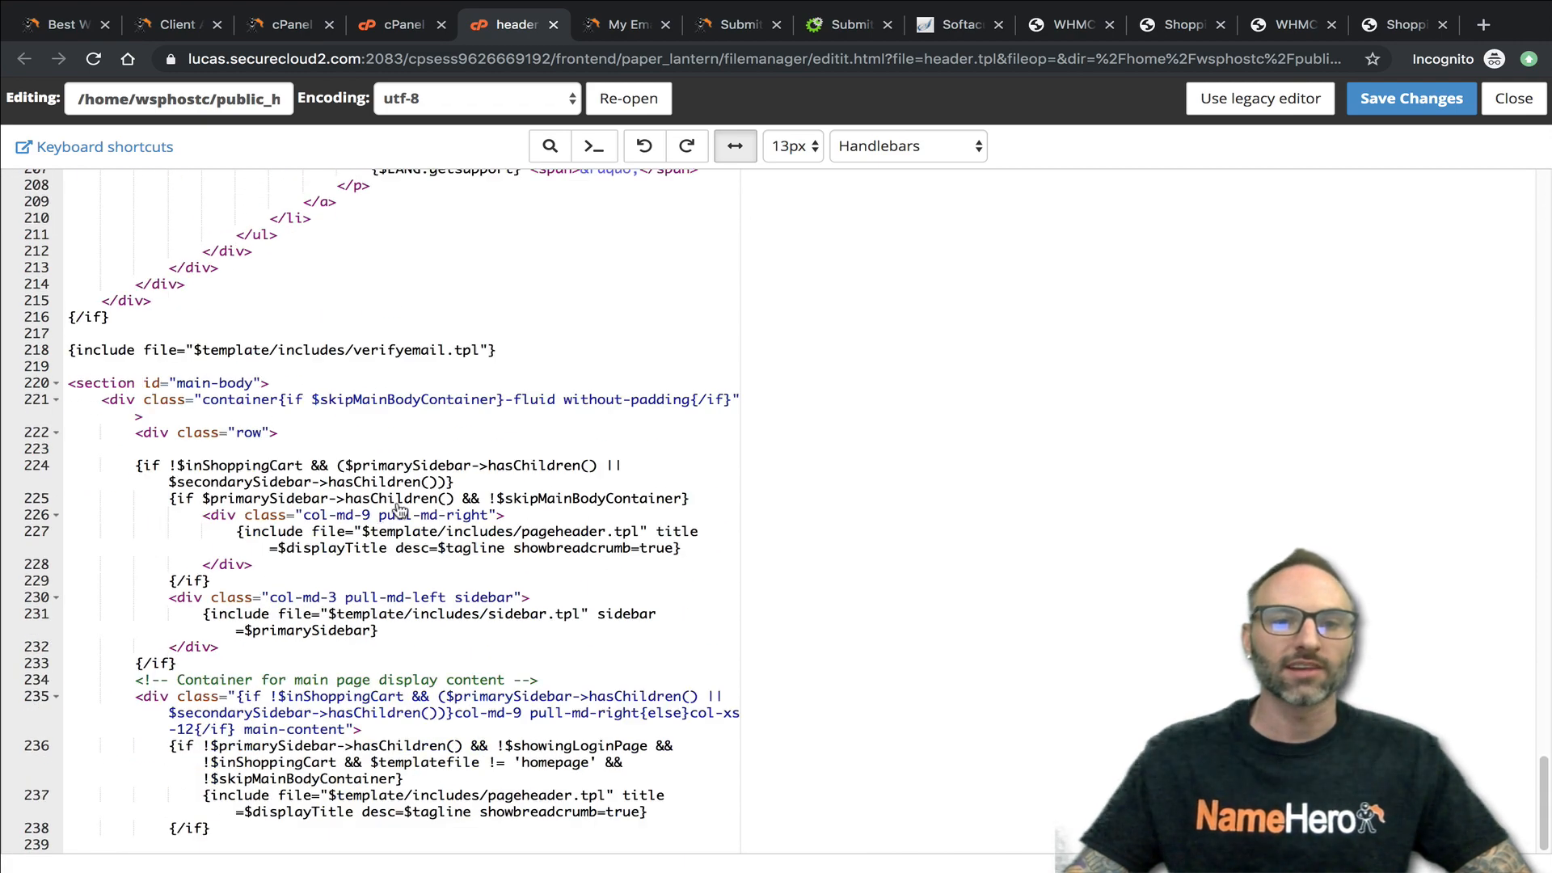
scroll(404, 453, "up", 10)
scroll(339, 404, "up", 15)
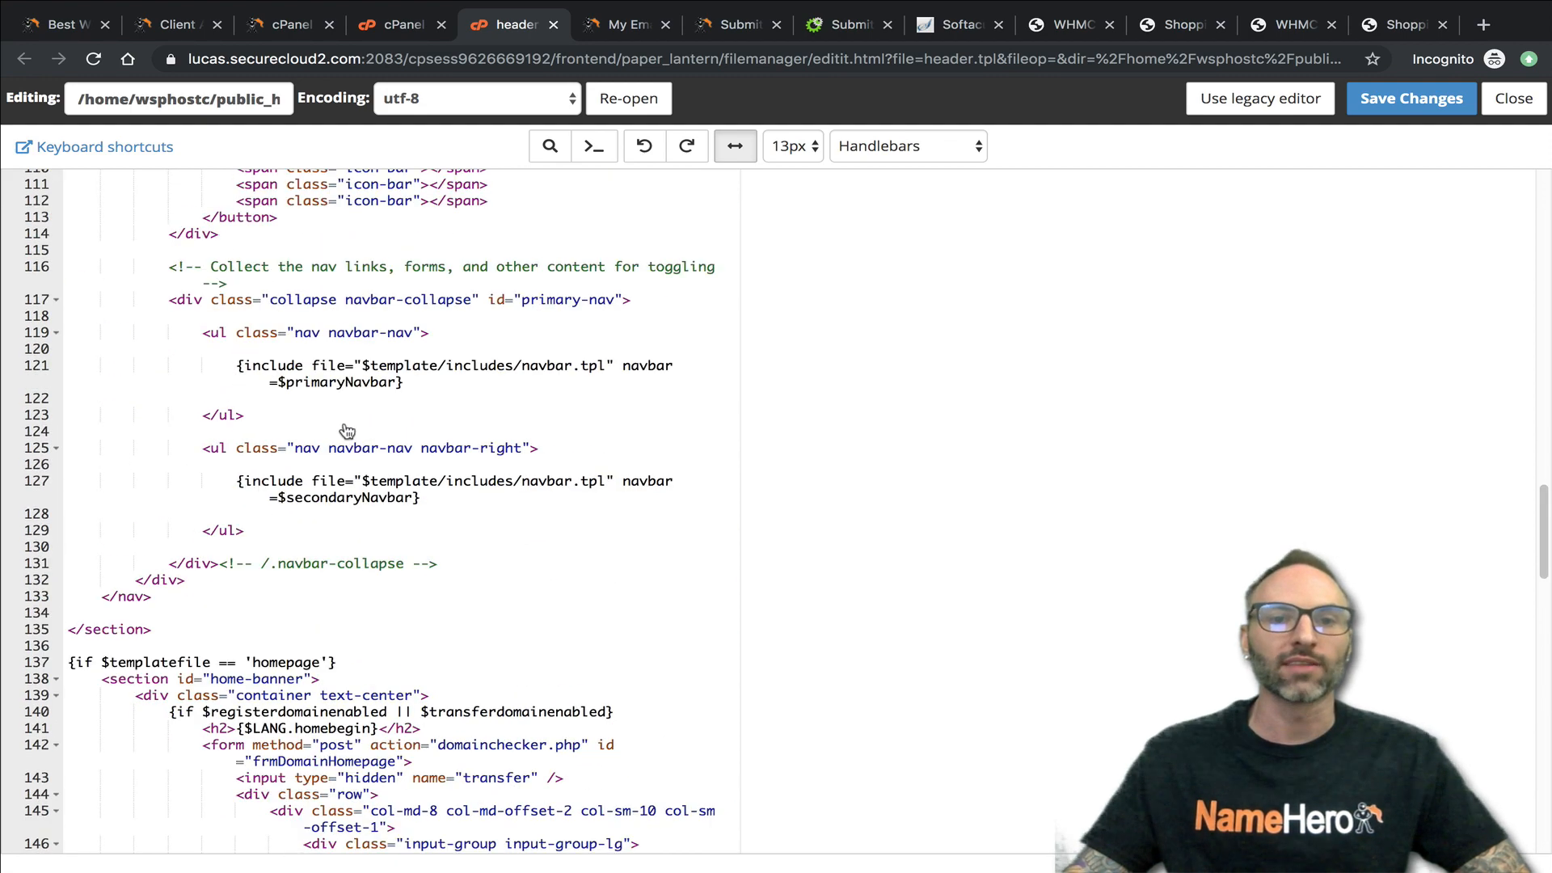
scroll(411, 406, "down", 12)
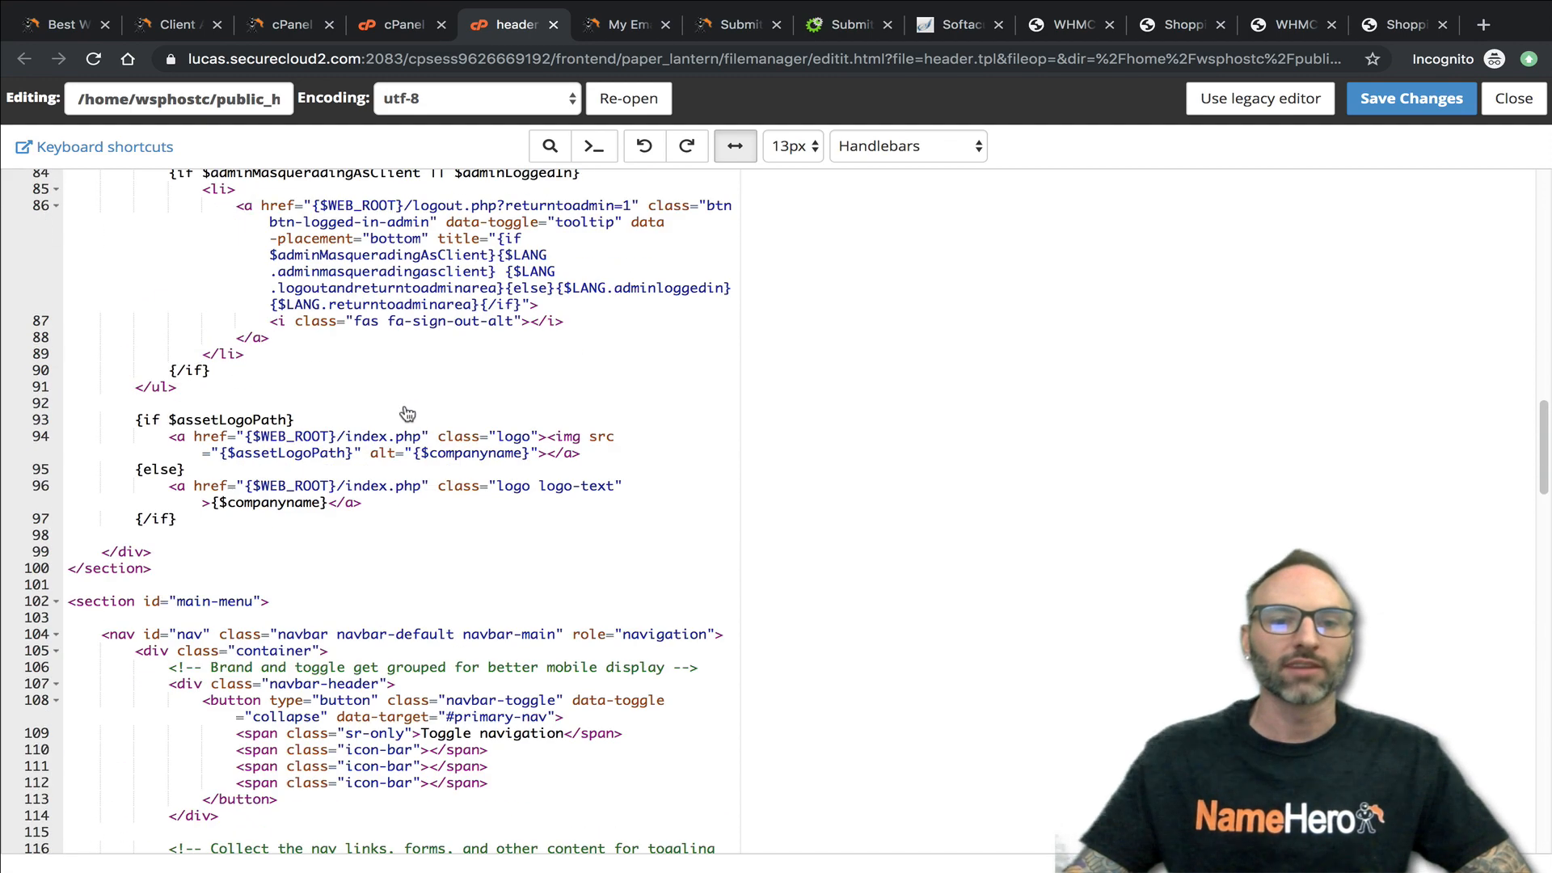
scroll(323, 529, "down", 5)
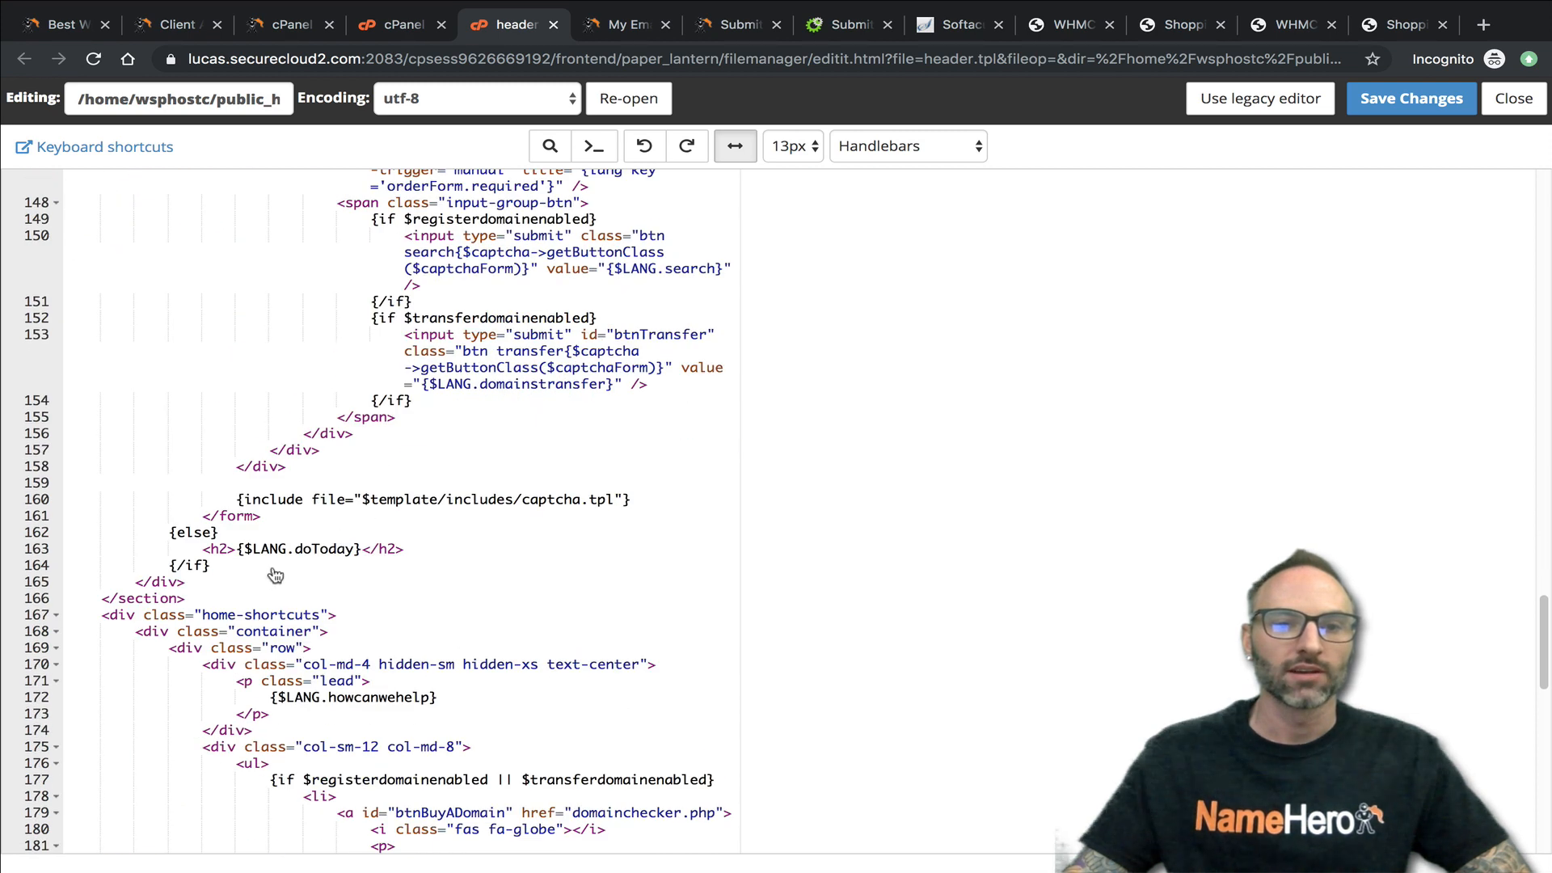
left_click(236, 549)
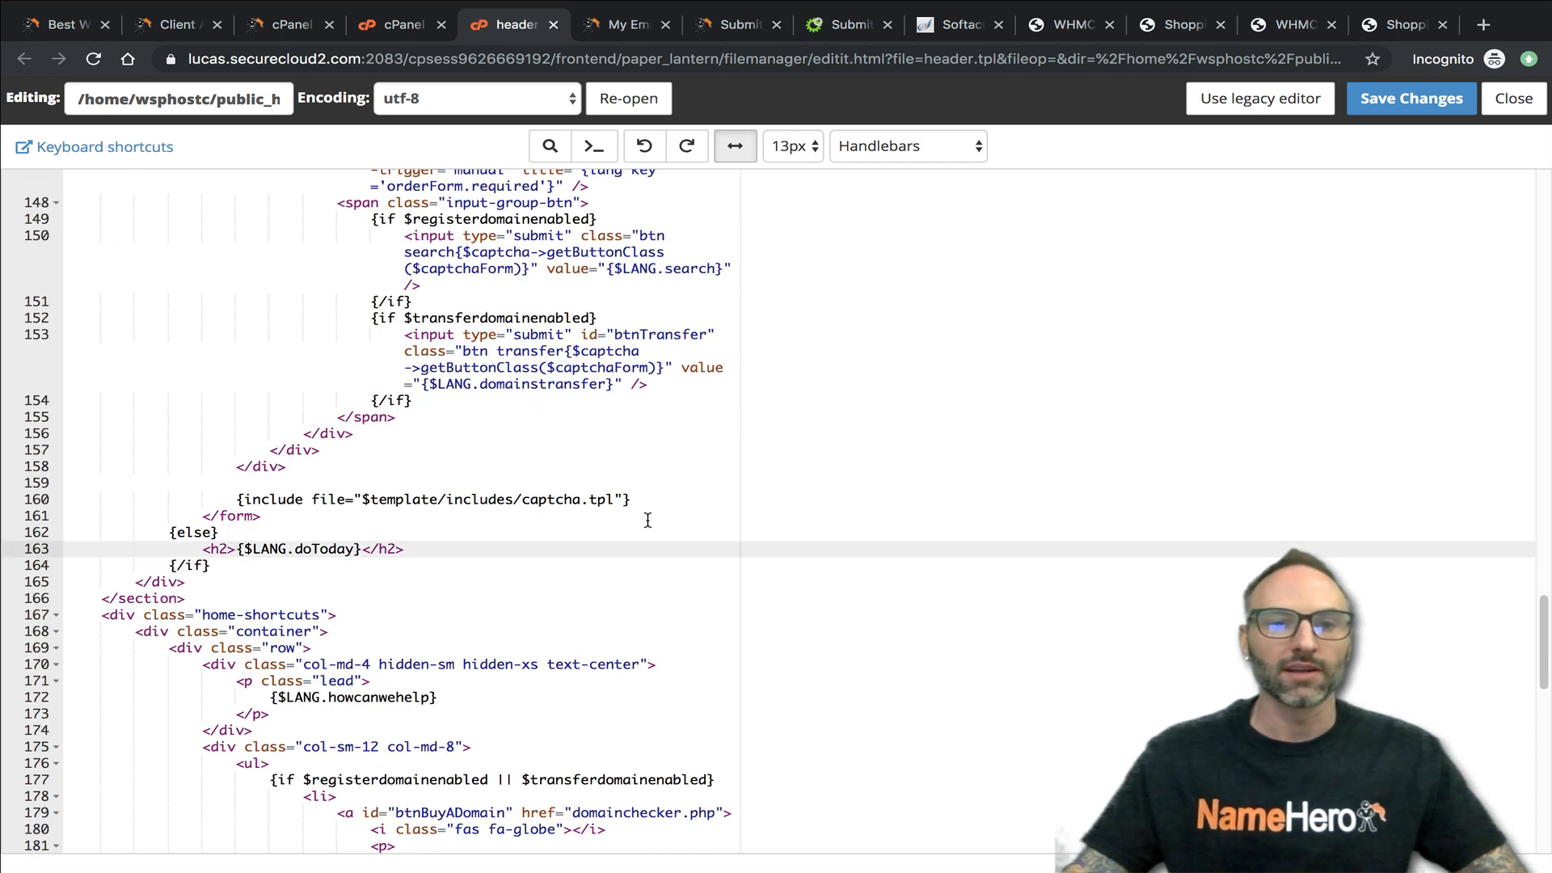
type("HEYRYAN")
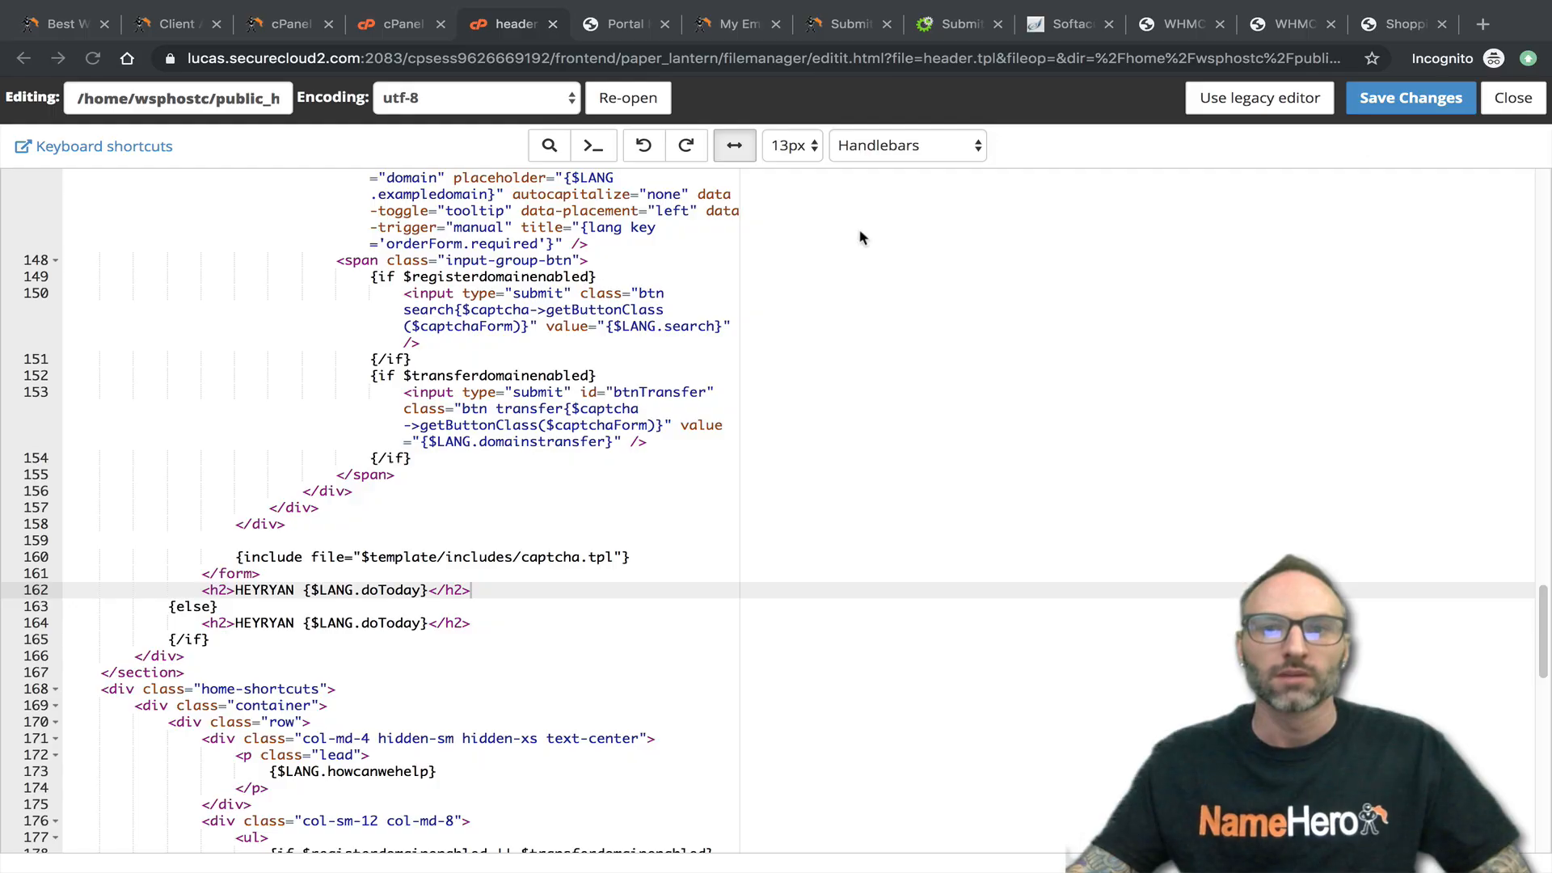
- Compare the heading on the staging homepage at wsphost.com/dev with the one on the live wsphost.com homepage
left_click(627, 26)
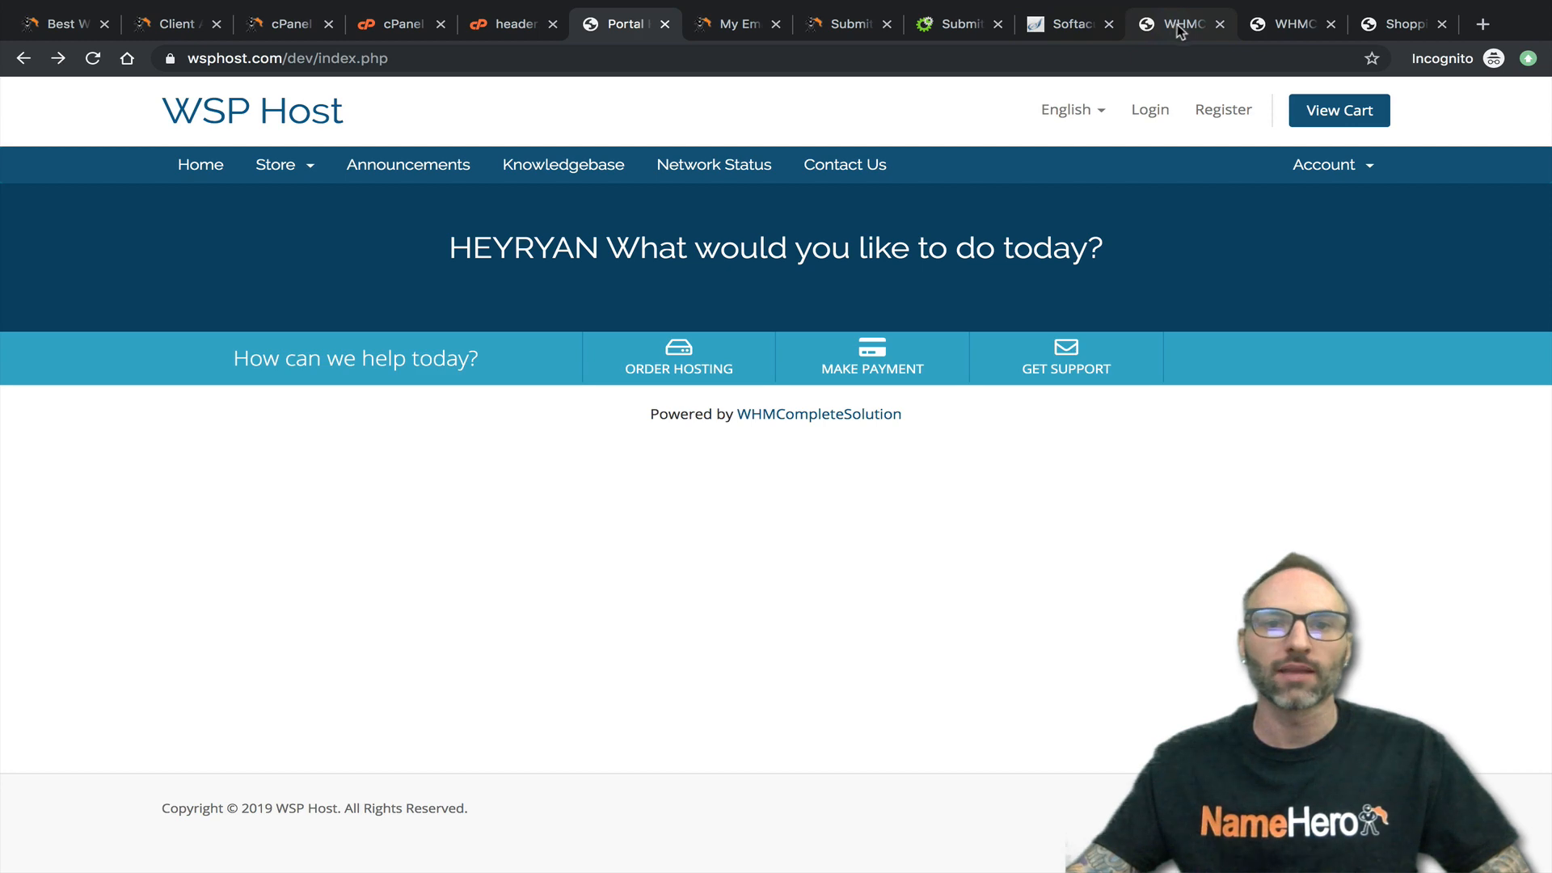
left_click(1388, 28)
left_click_drag(1389, 28, 717, 55)
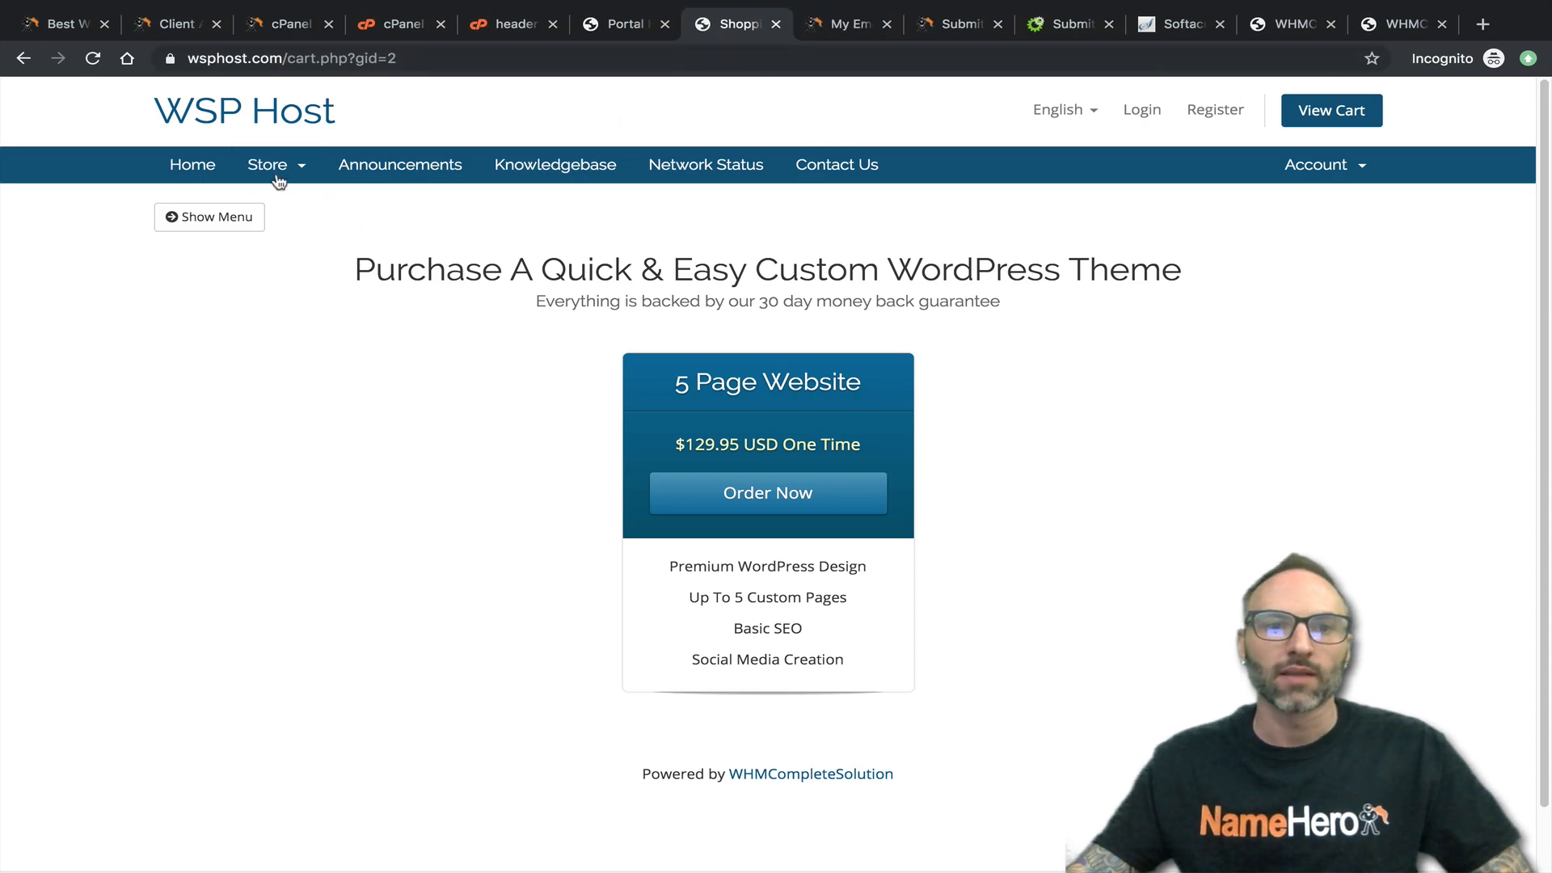
left_click(194, 171)
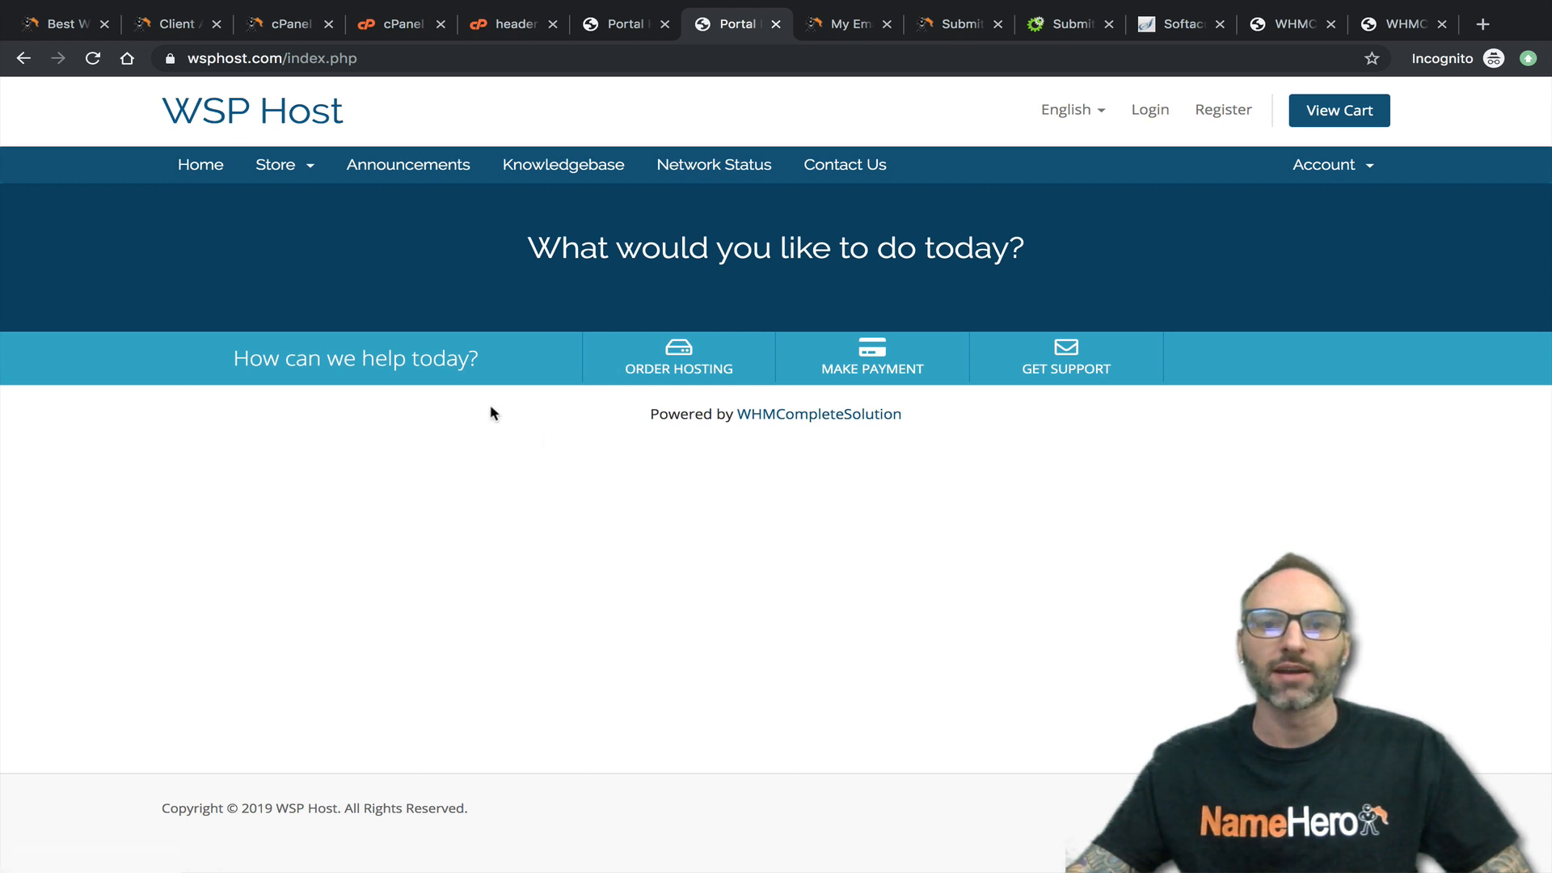
left_click(638, 24)
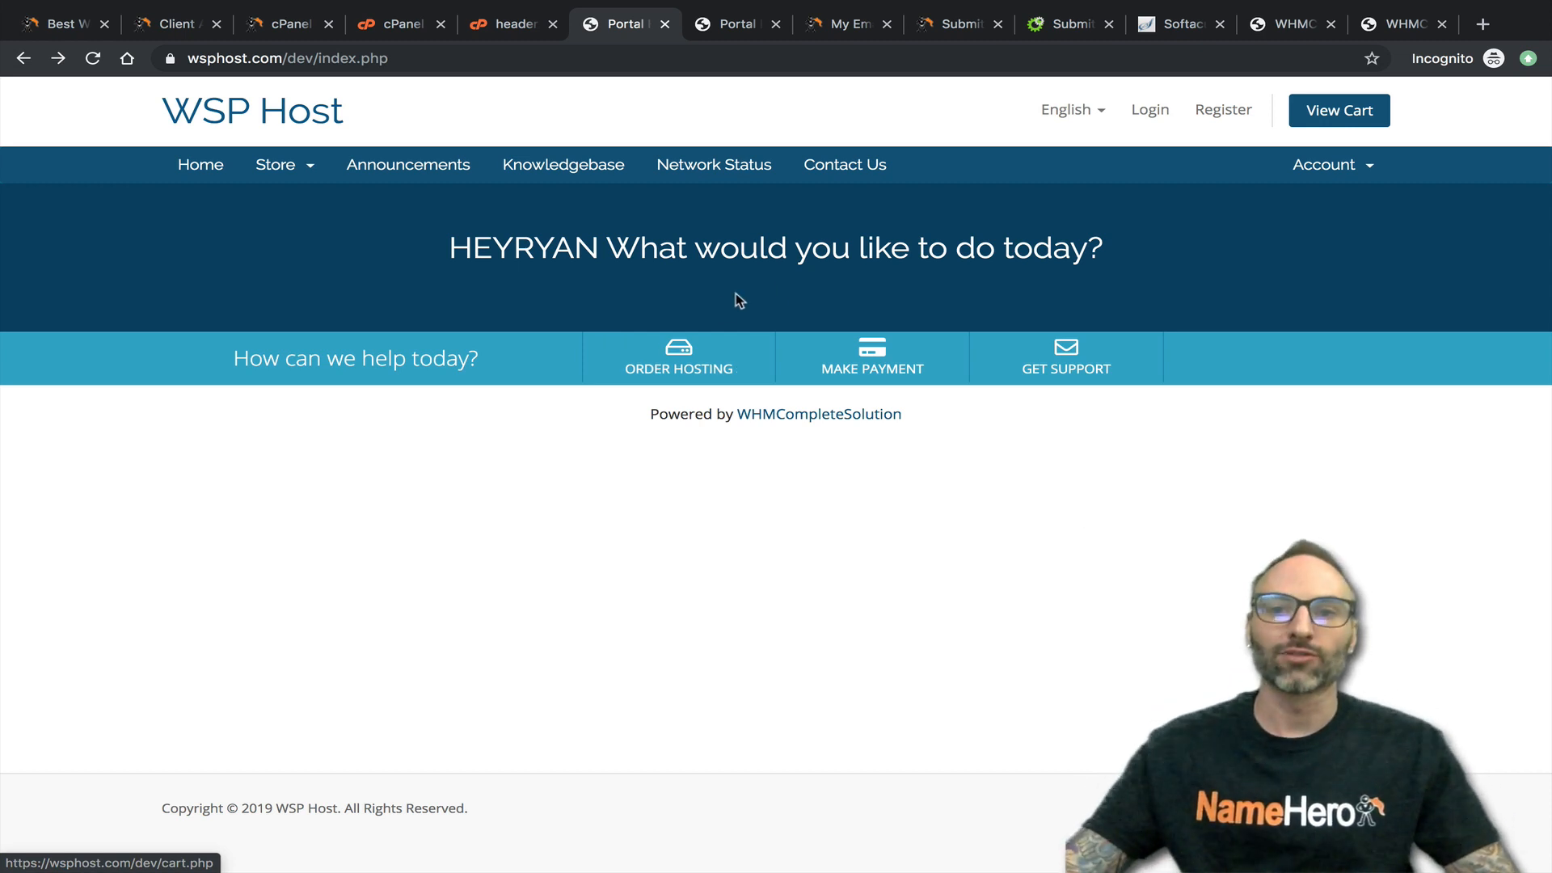
- Open the Push to Live options for the wsphost.com/dev installation in Softaculous and highlight the default options' replacement notice
left_click(1166, 27)
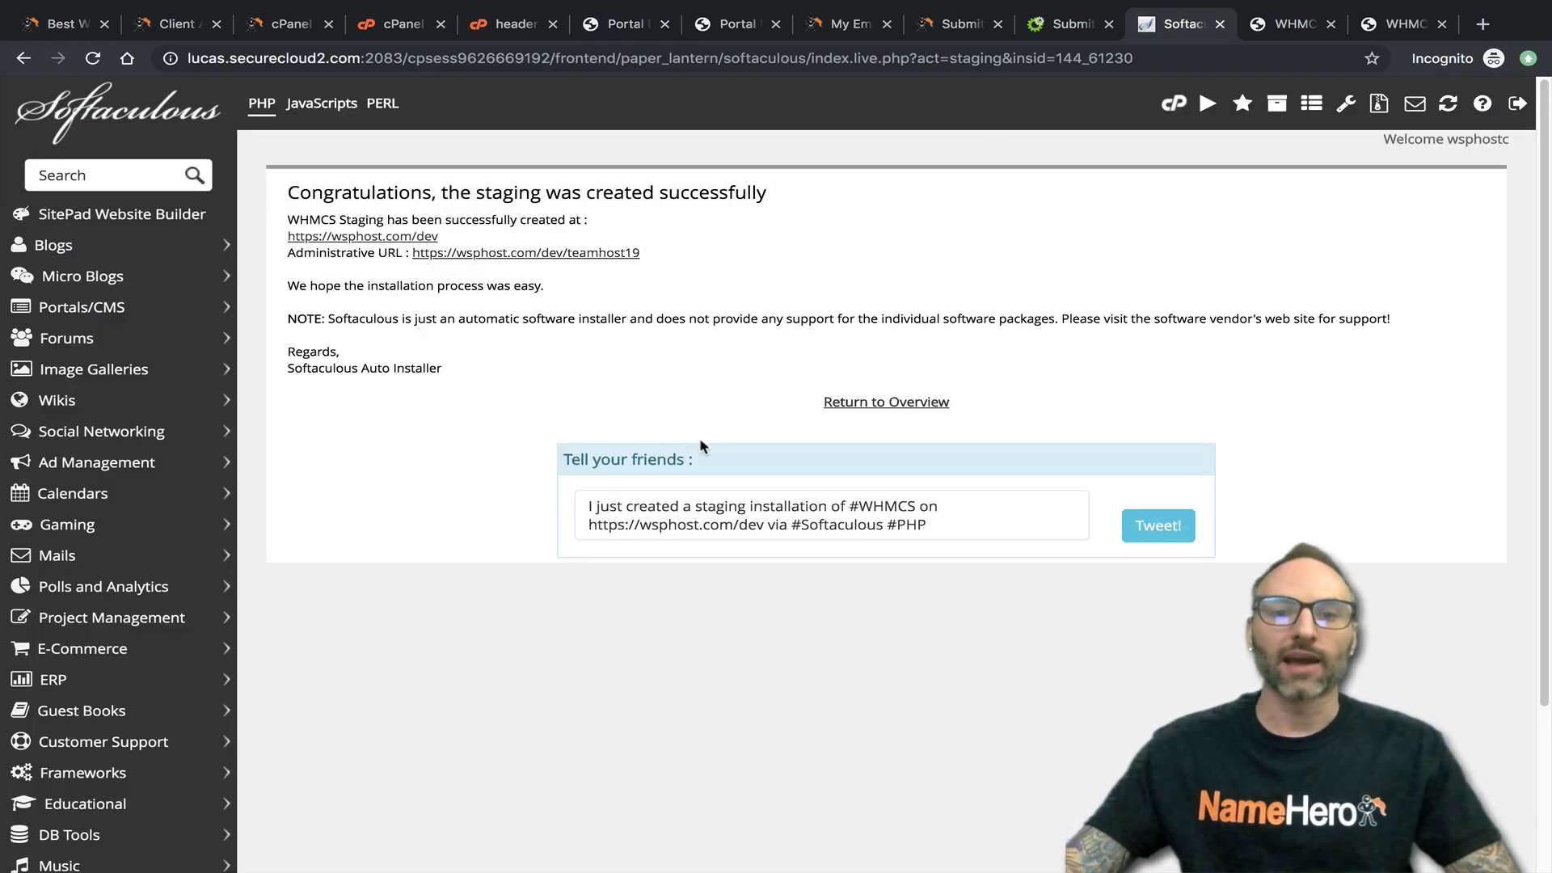
left_click(928, 404)
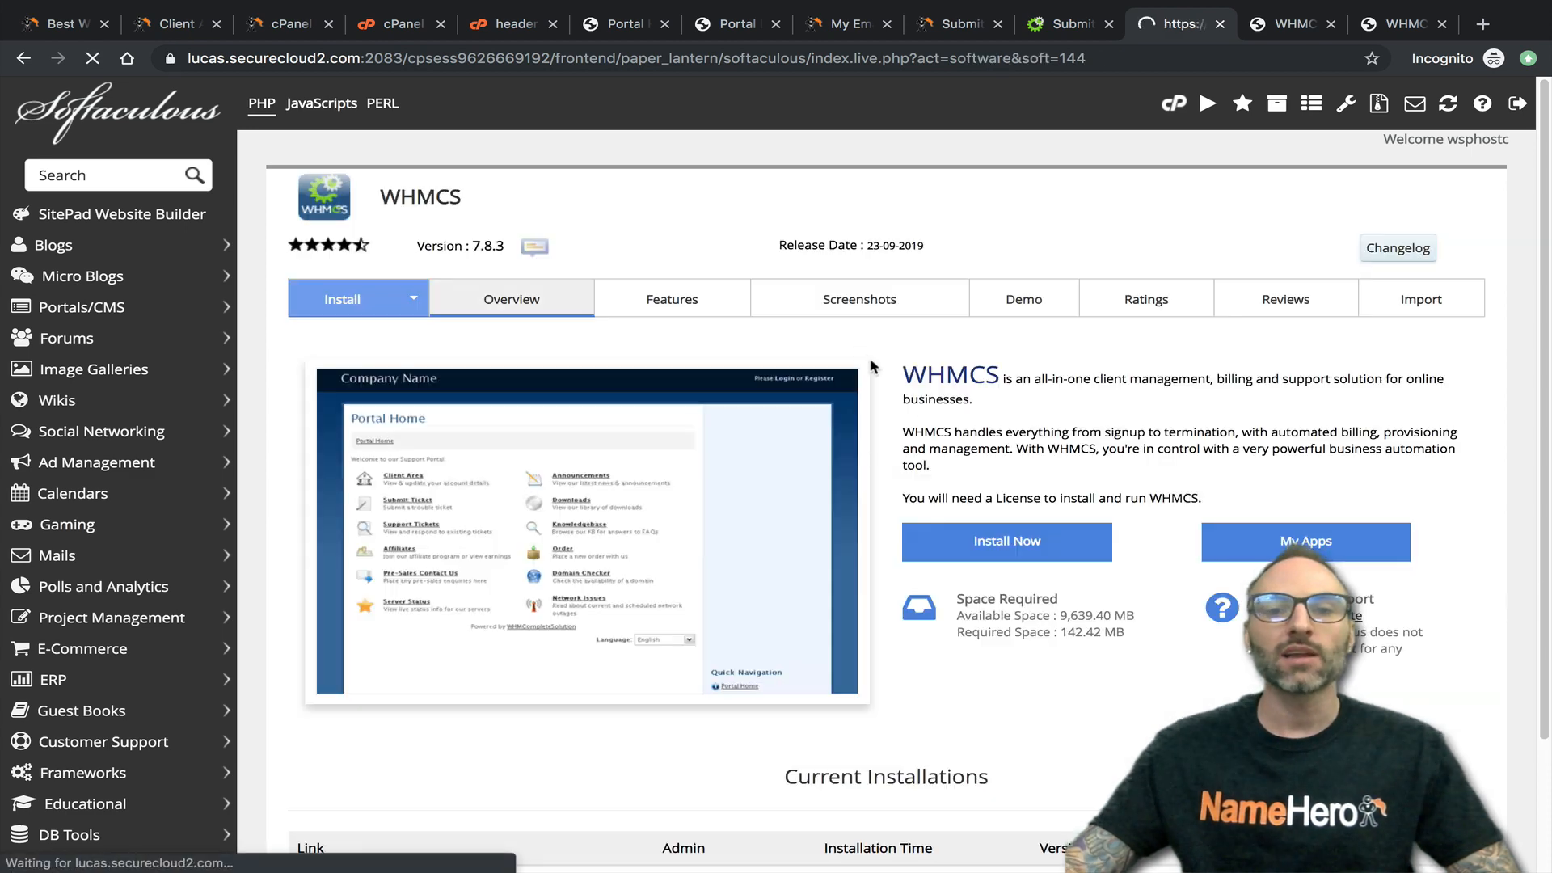
scroll(768, 361, "down", 3)
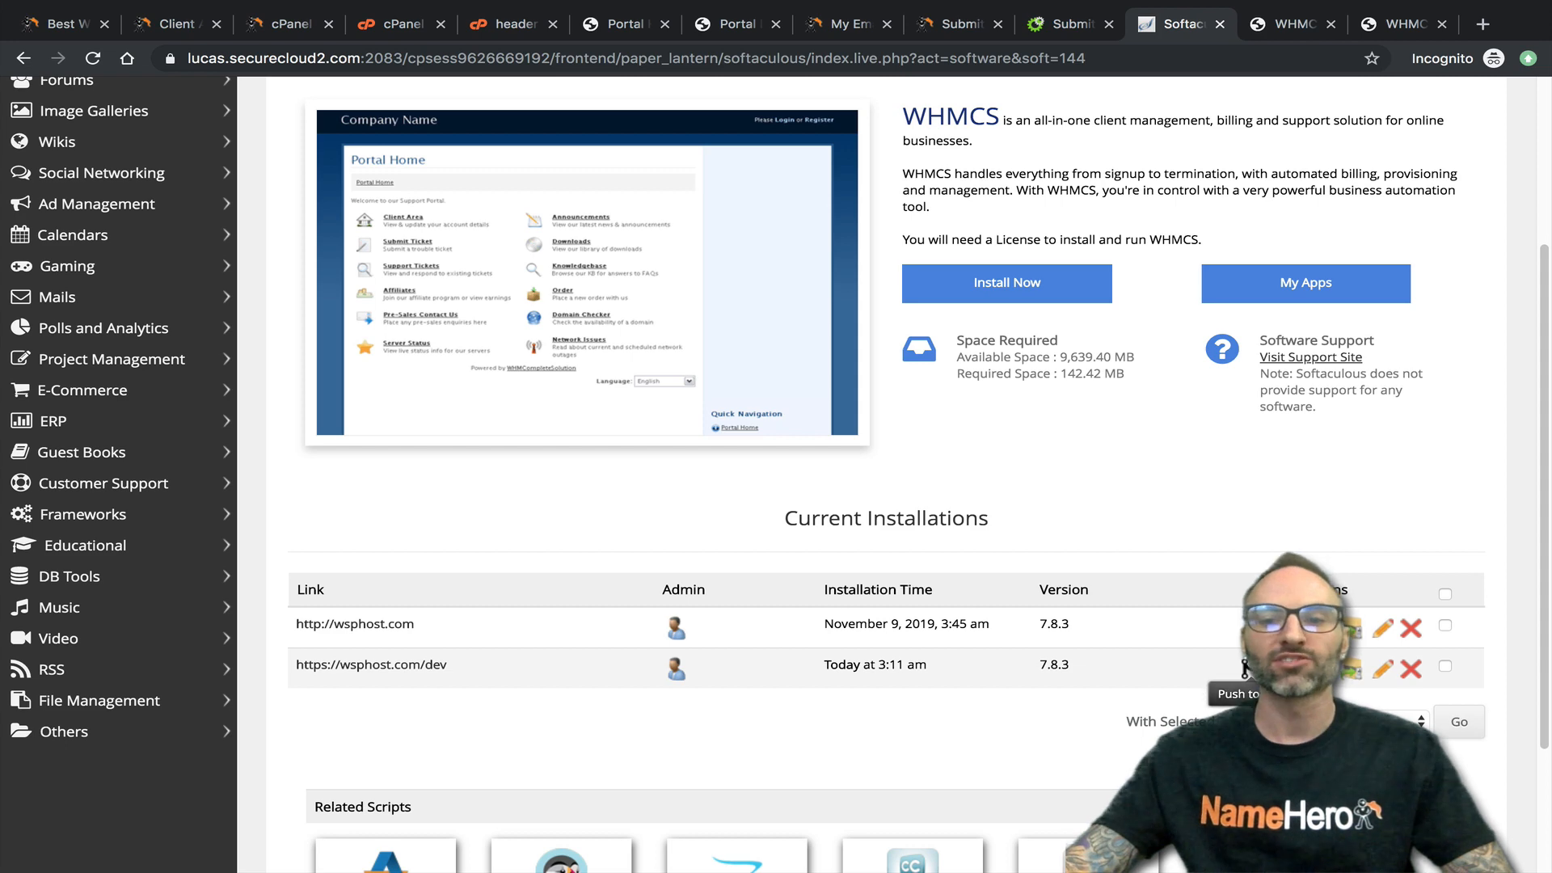
left_click(1245, 668)
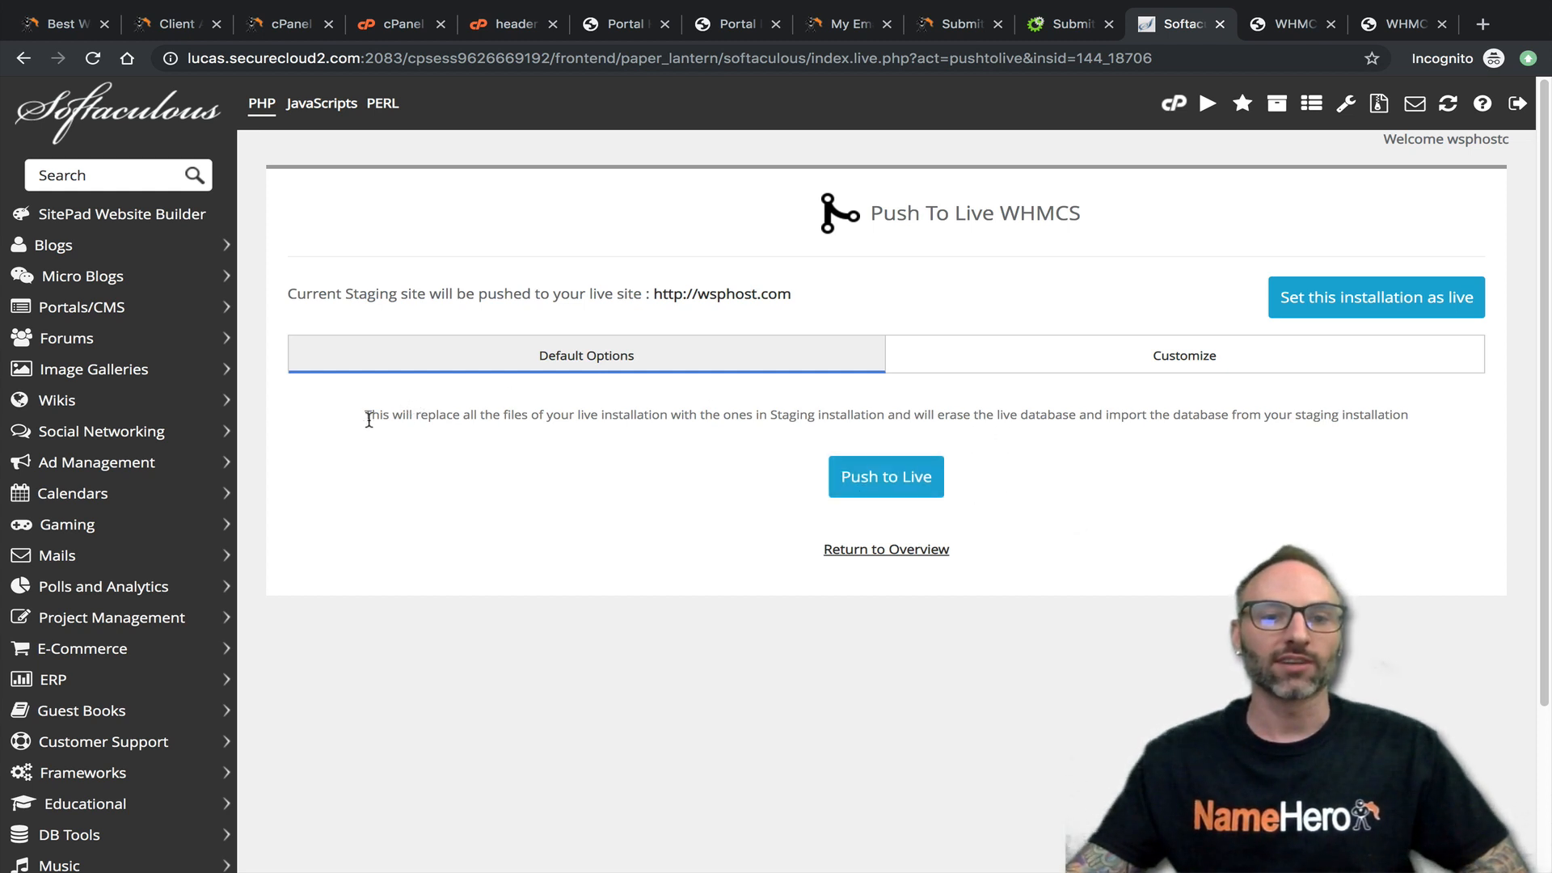
mouse_move(363, 419)
left_mouse_down()
mouse_move(1209, 417)
mouse_move(1386, 436)
mouse_move(1410, 419)
left_mouse_up()
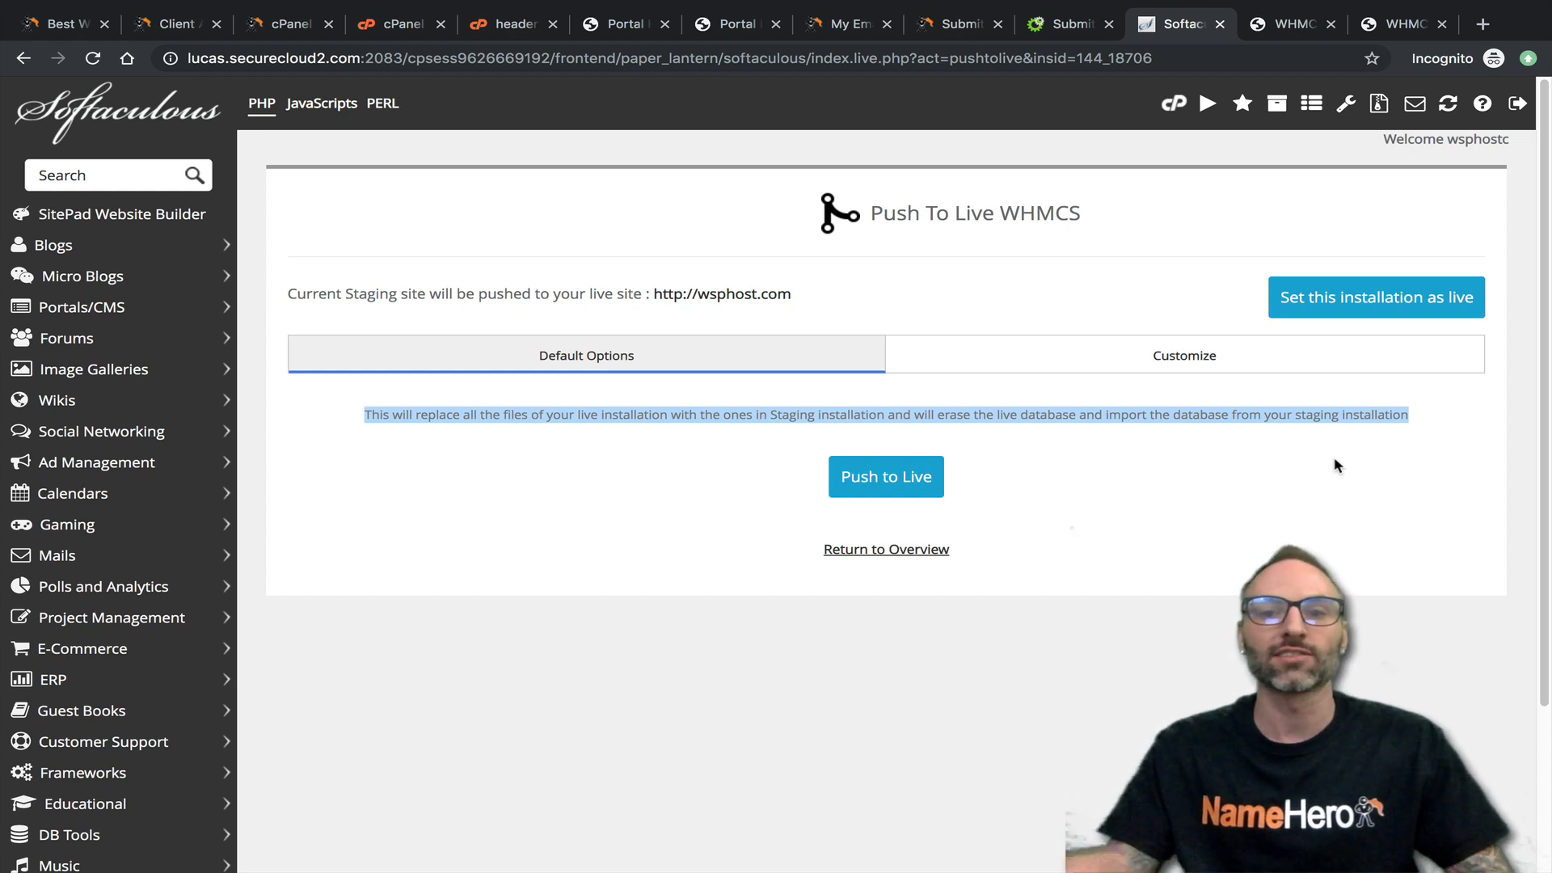
- Open the customized push options for the staging installation and examine the Overwrite Files/Folders setting
left_click(1059, 408)
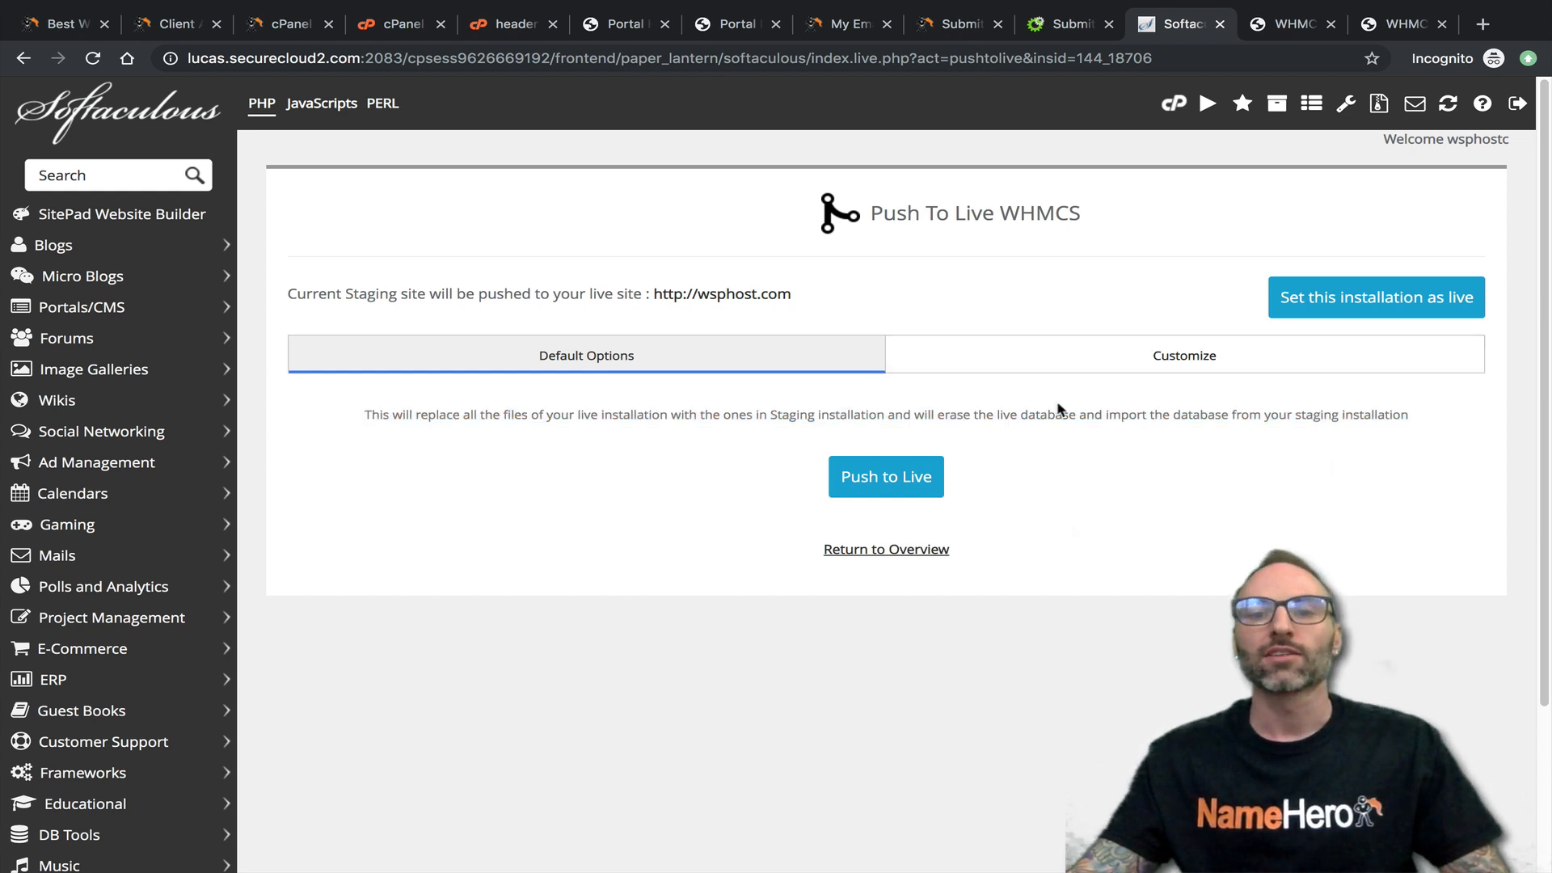
left_click(946, 361)
scroll(670, 441, "down", 1)
scroll(662, 446, "down", 2)
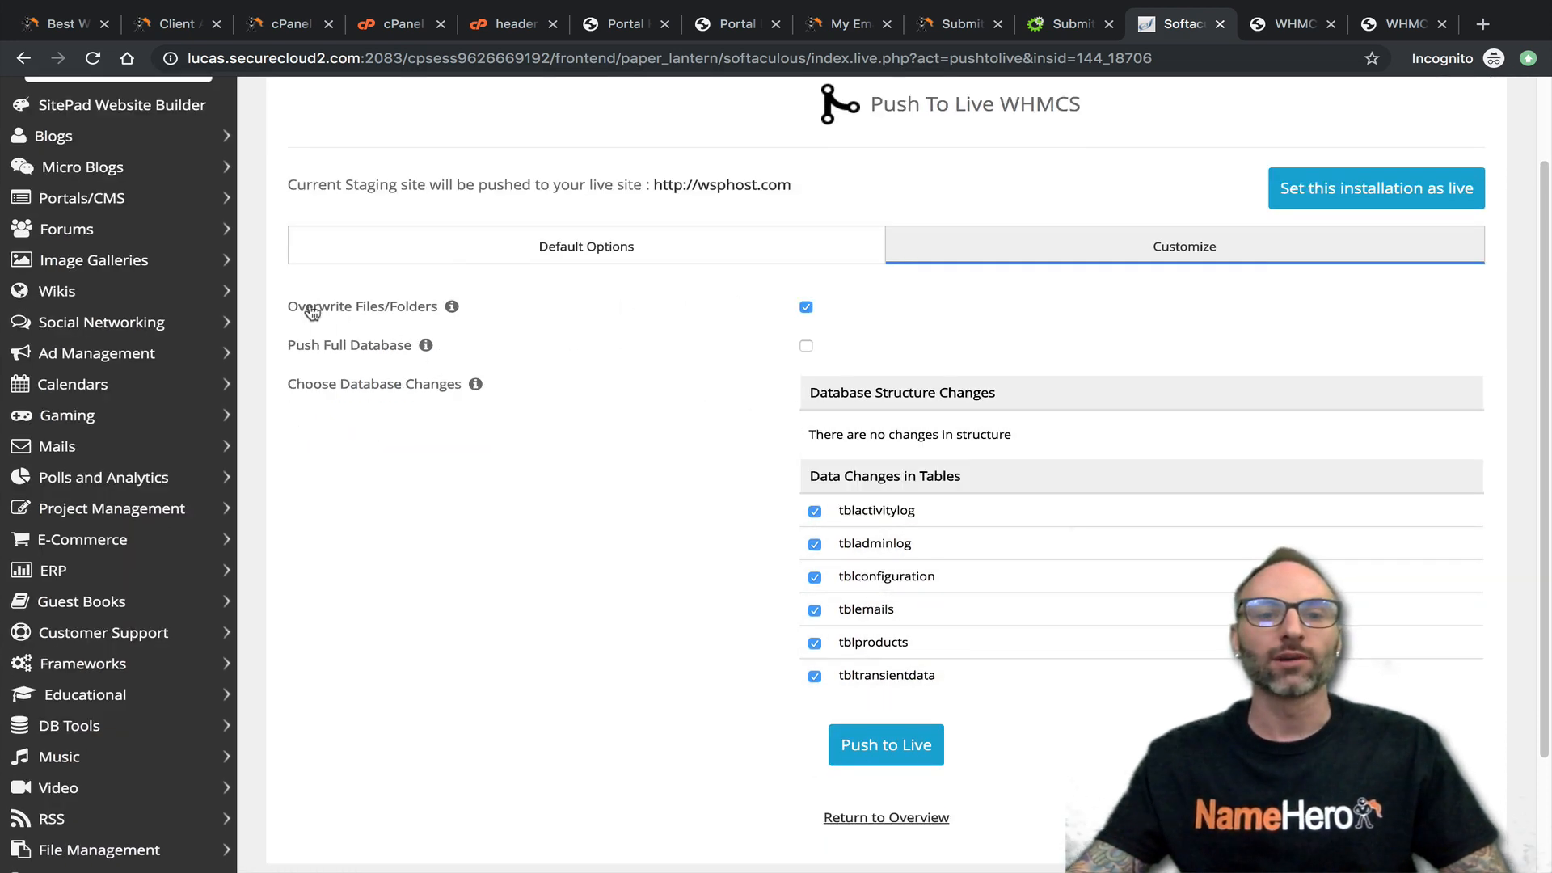
mouse_move(453, 311)
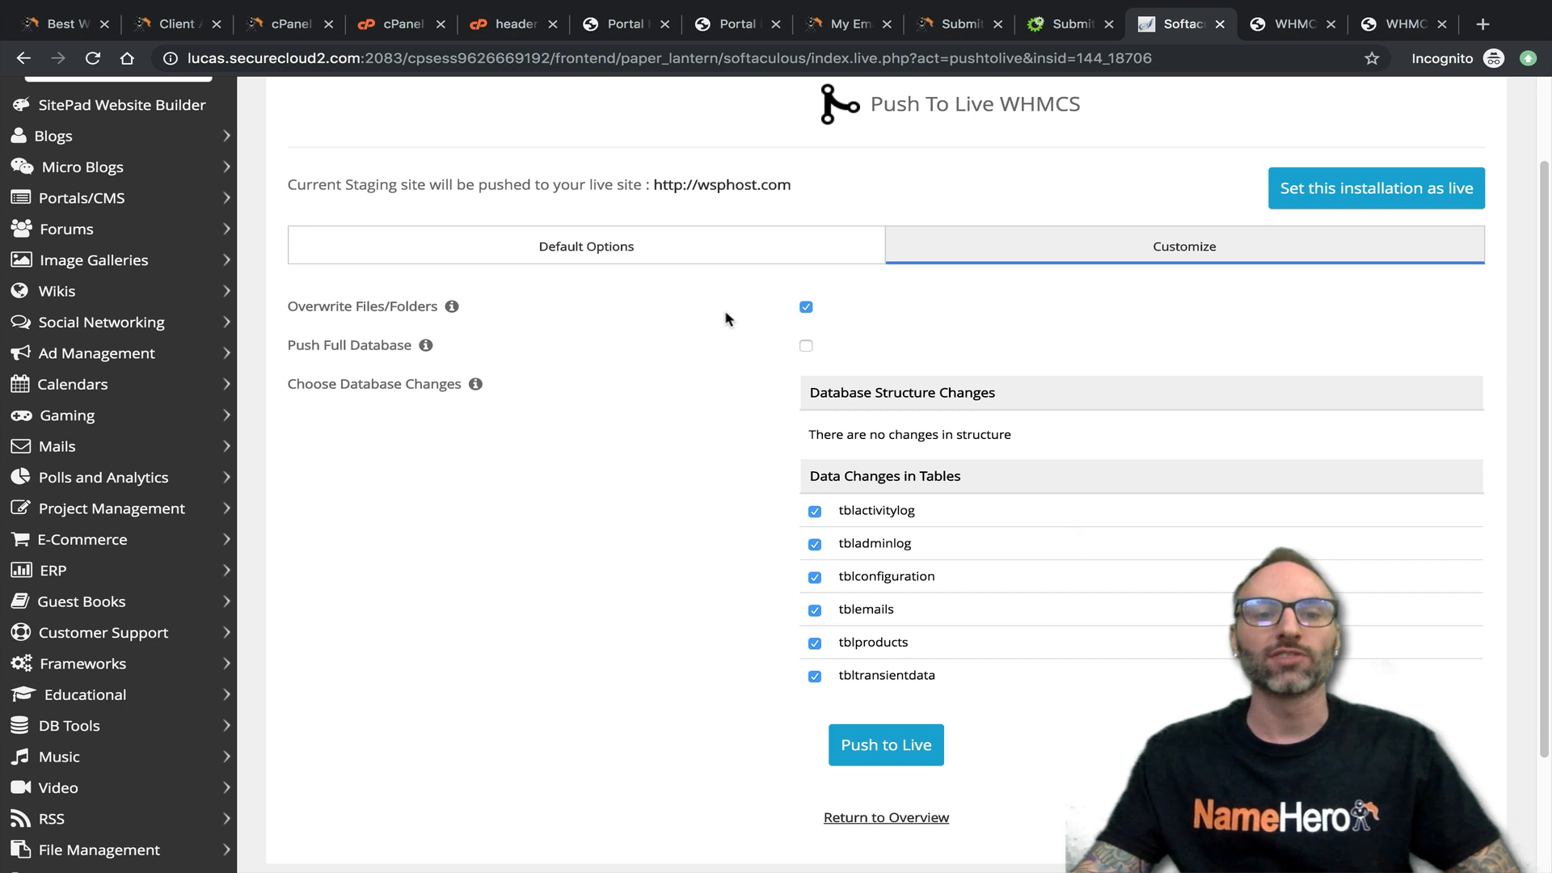
- Toggle Overwrite Files/Folders off and back on, leaving it enabled
left_click(806, 308)
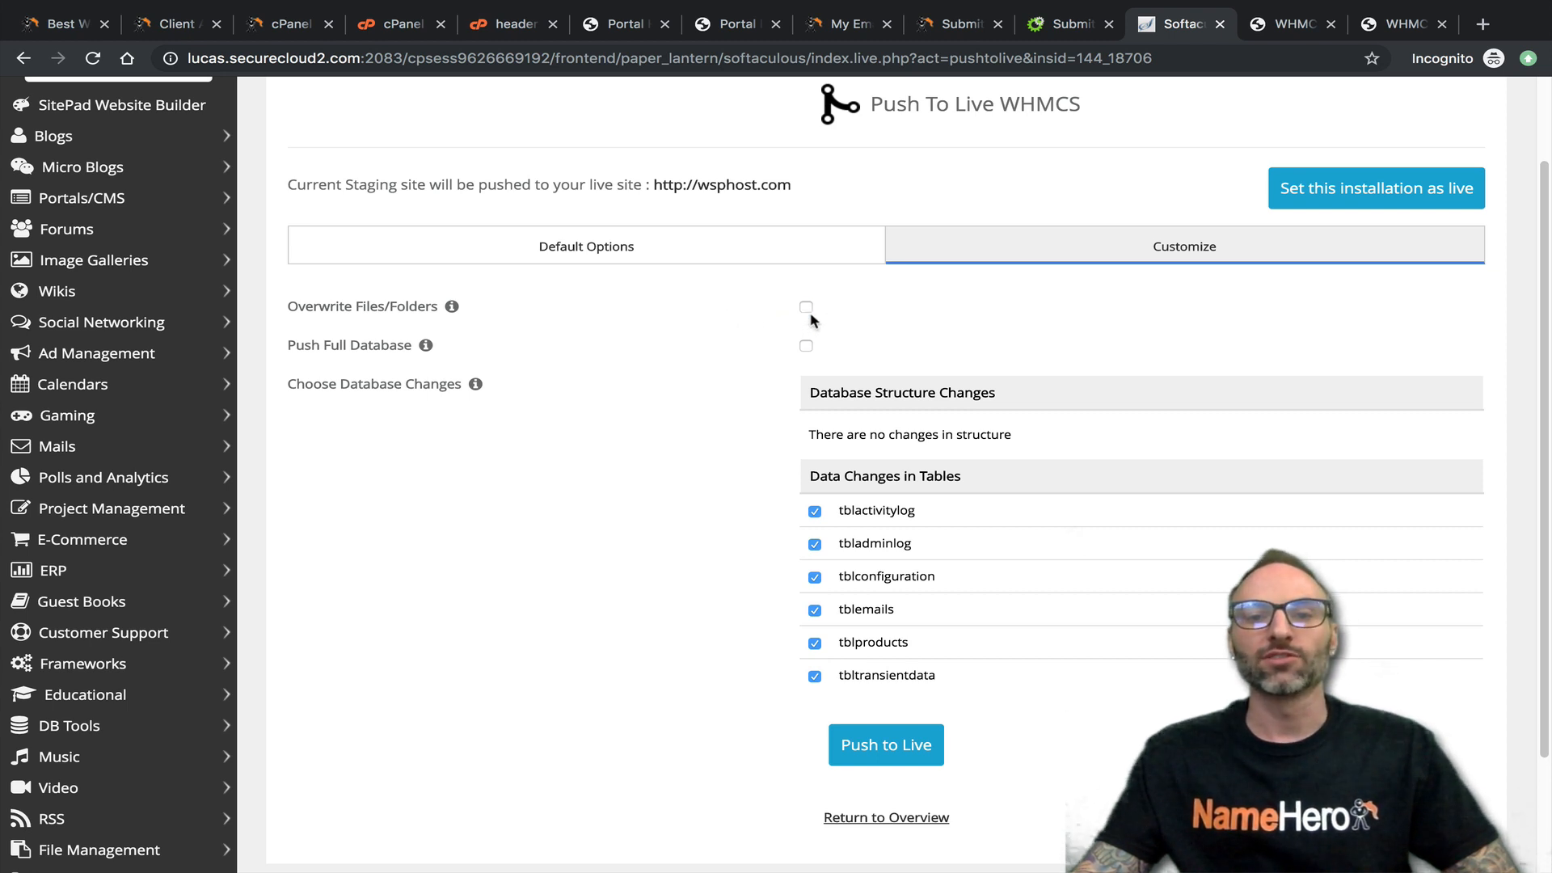
left_click(807, 309)
left_click(803, 309)
left_click(804, 308)
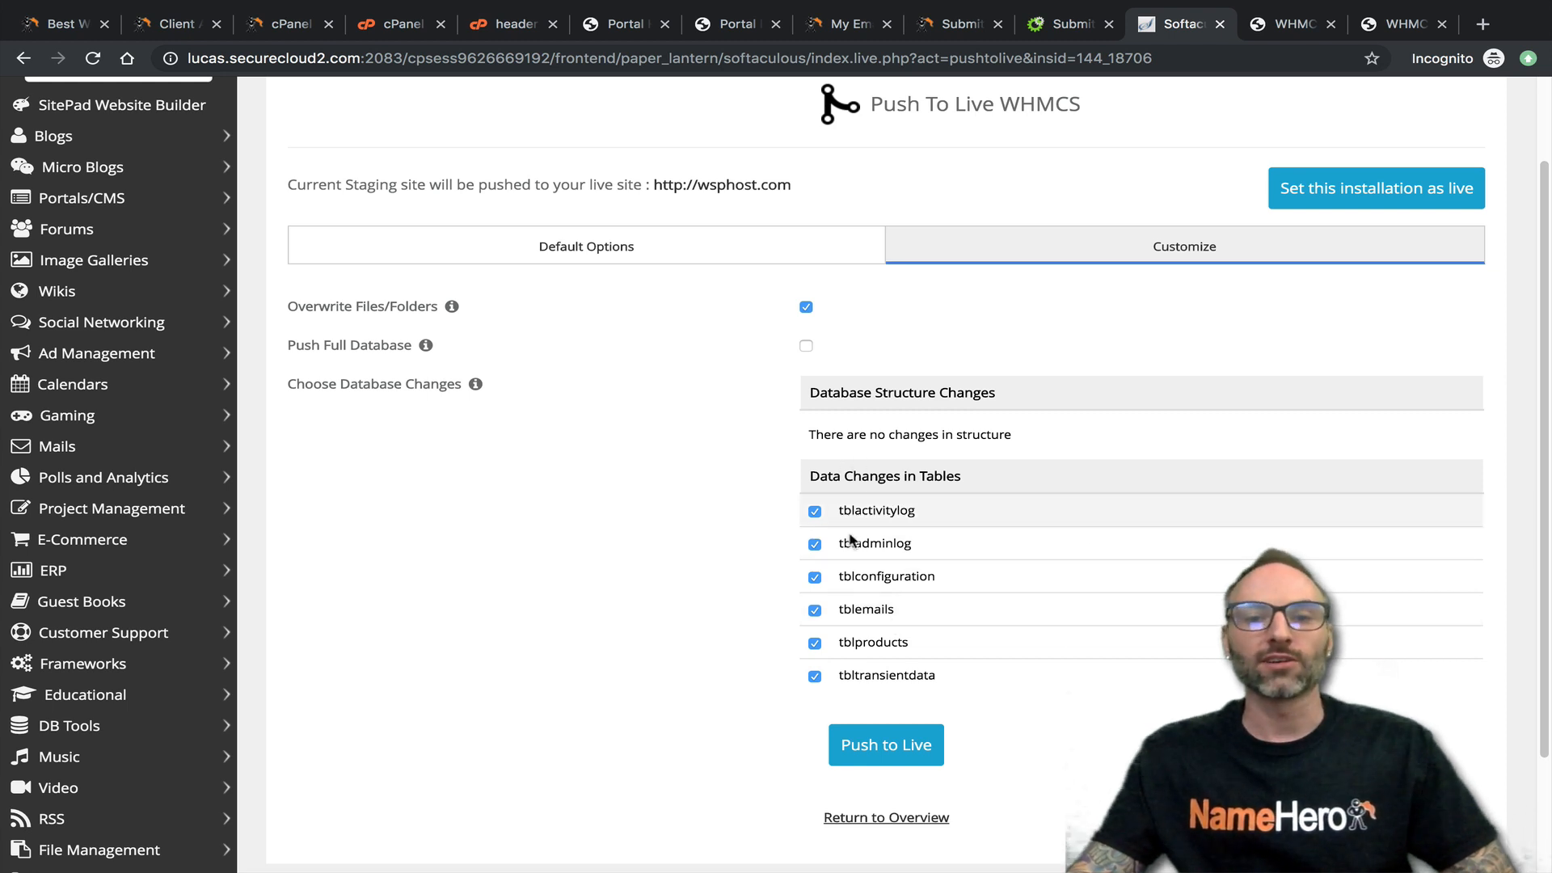
- Review the database structure changes, and exclude the tblactivitylog and tbladminlog tables from the push
left_click_drag(808, 393, 1024, 440)
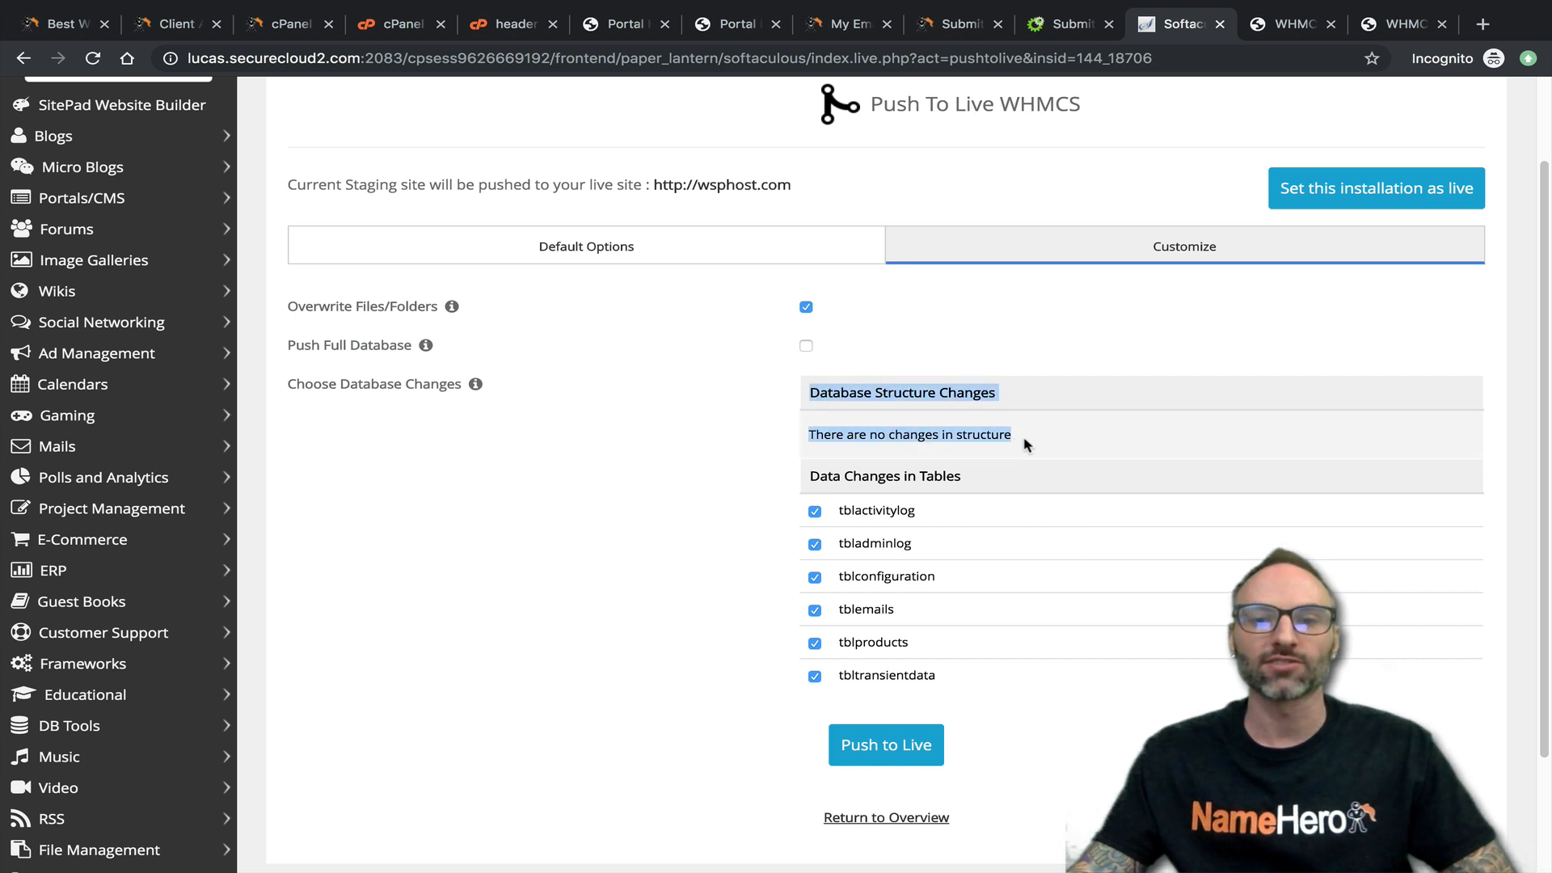
left_click(1023, 439)
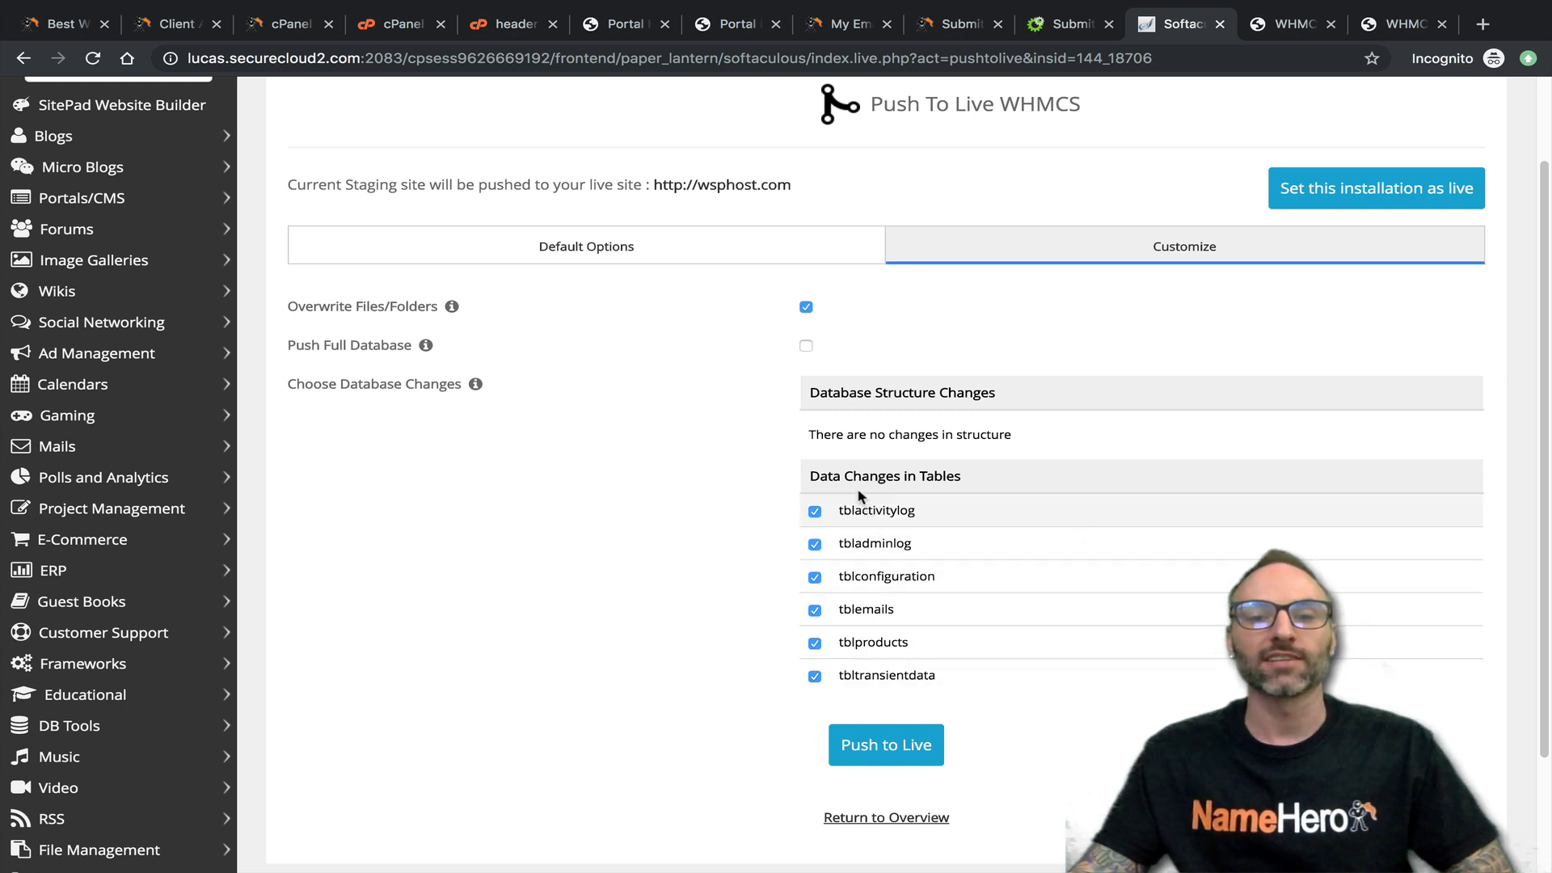
left_click_drag(843, 510, 916, 511)
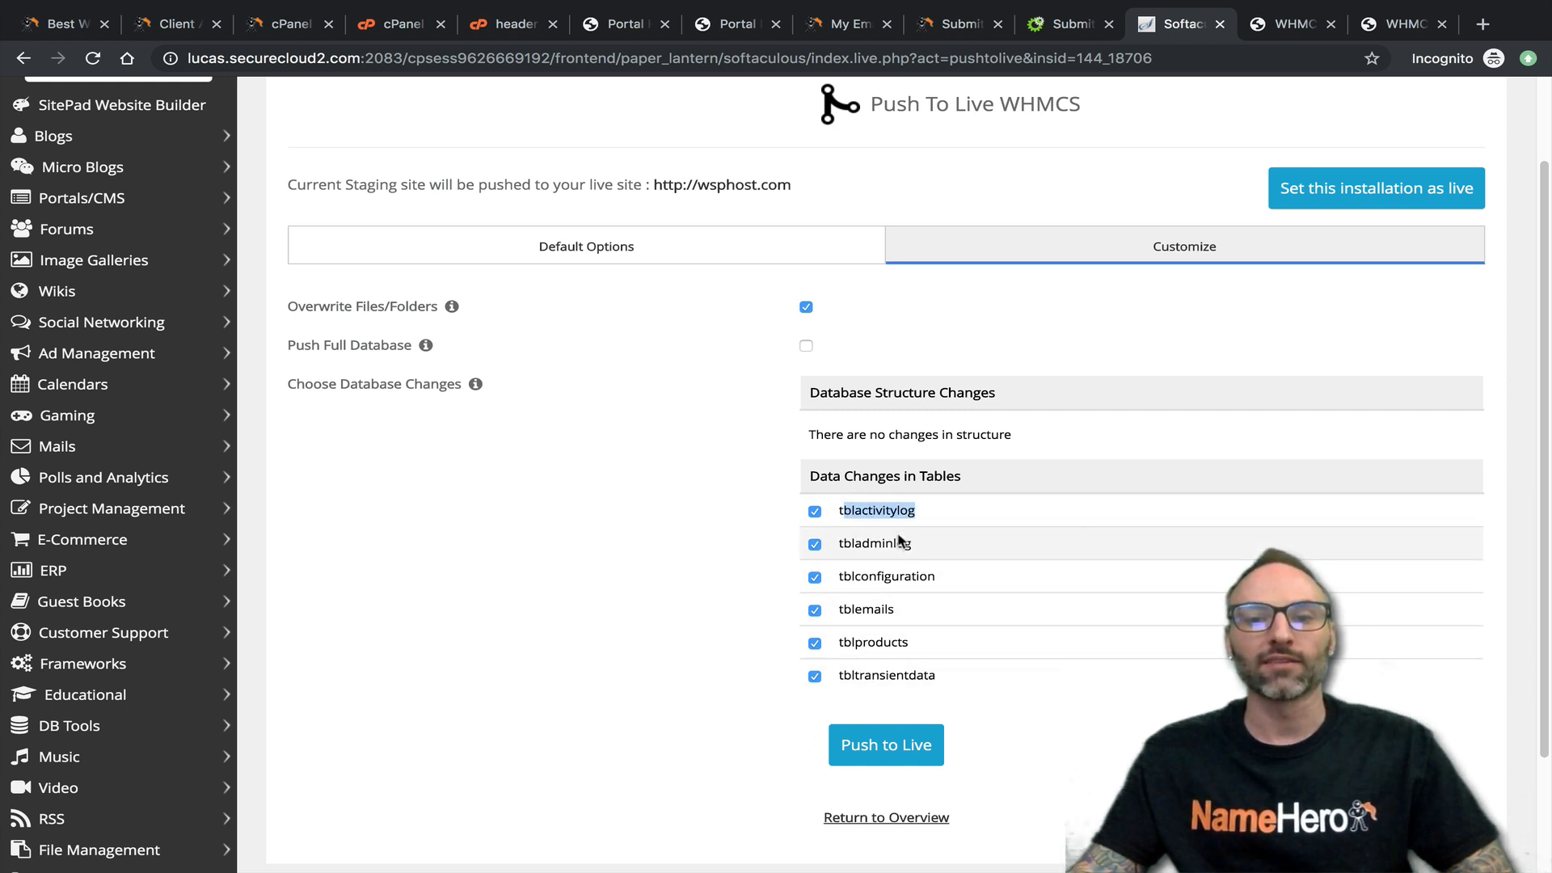
left_click(885, 538)
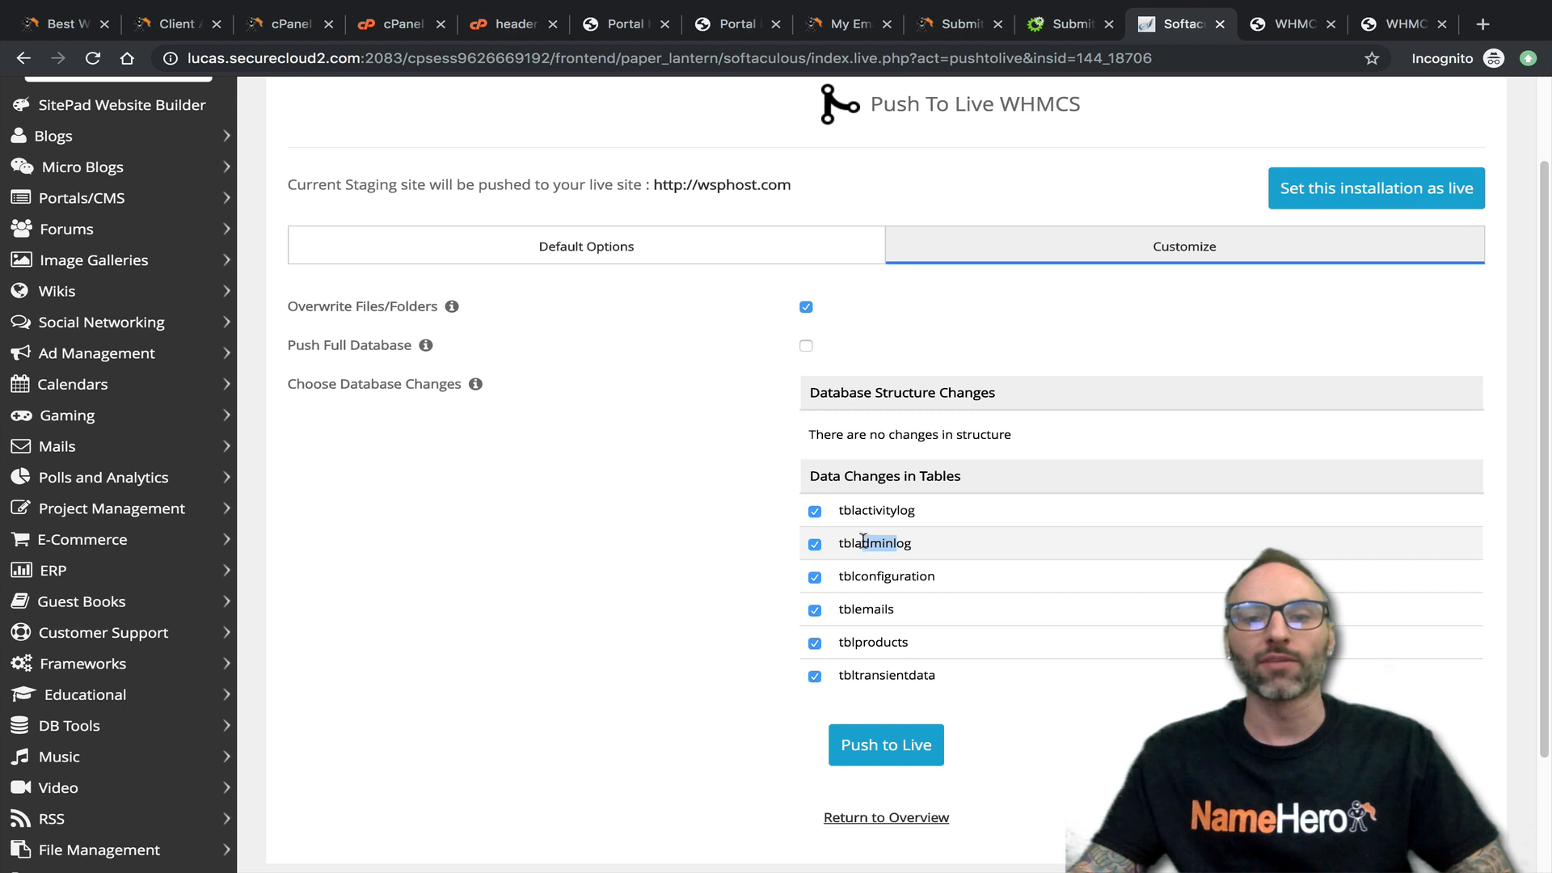
left_click(814, 511)
left_click(814, 544)
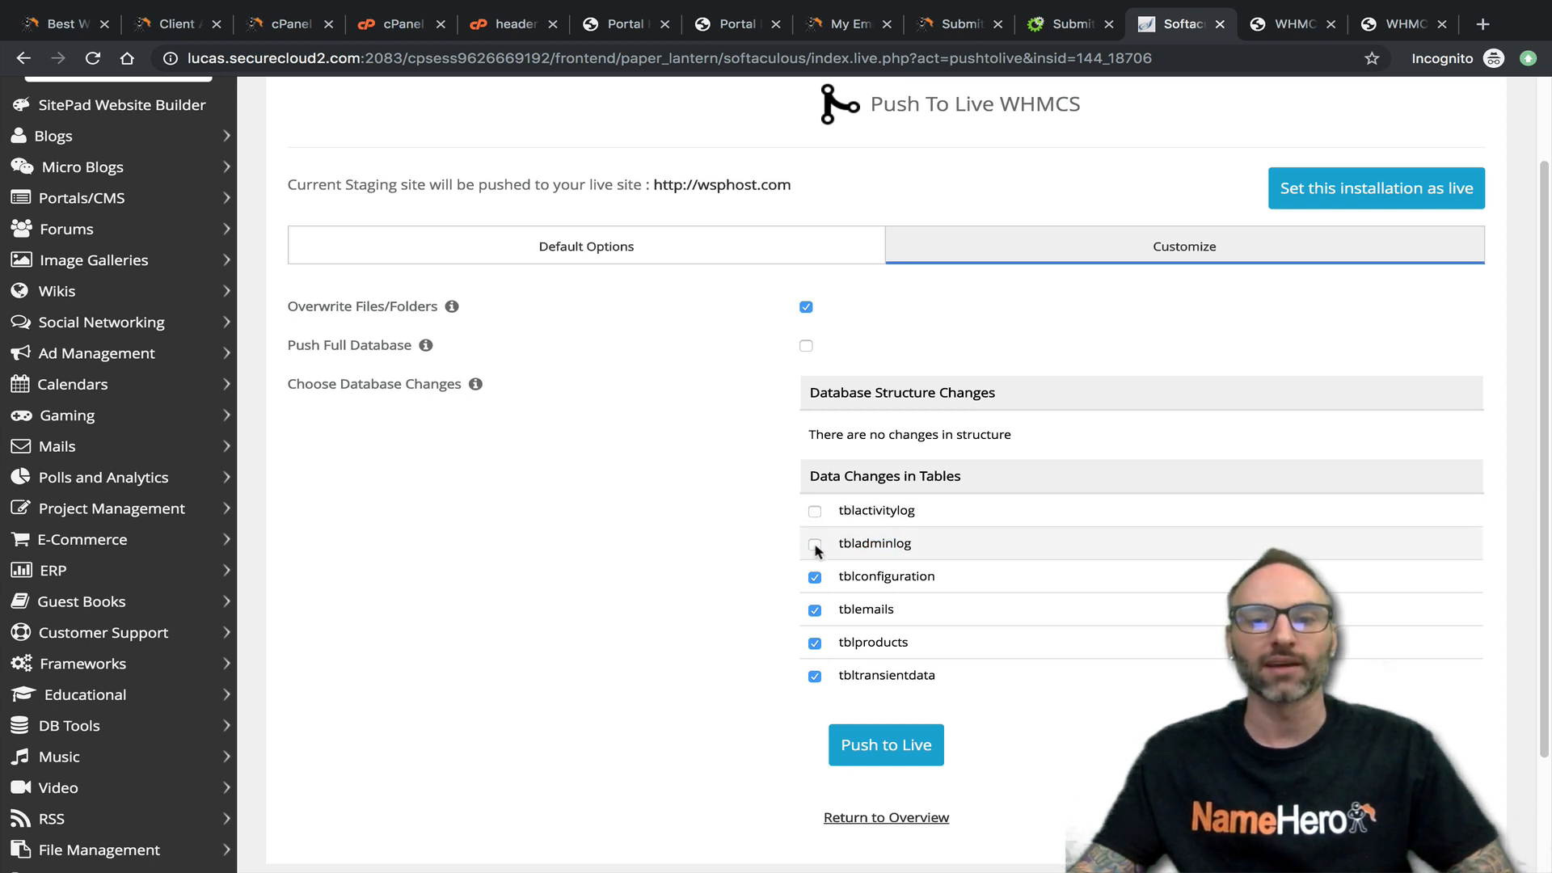
- Review the remaining selected data tables, including tblconfiguration and tblemails, and push the staging installation to live
left_click_drag(846, 575, 955, 588)
left_click(928, 581)
left_click(956, 587)
left_click_drag(856, 611, 894, 615)
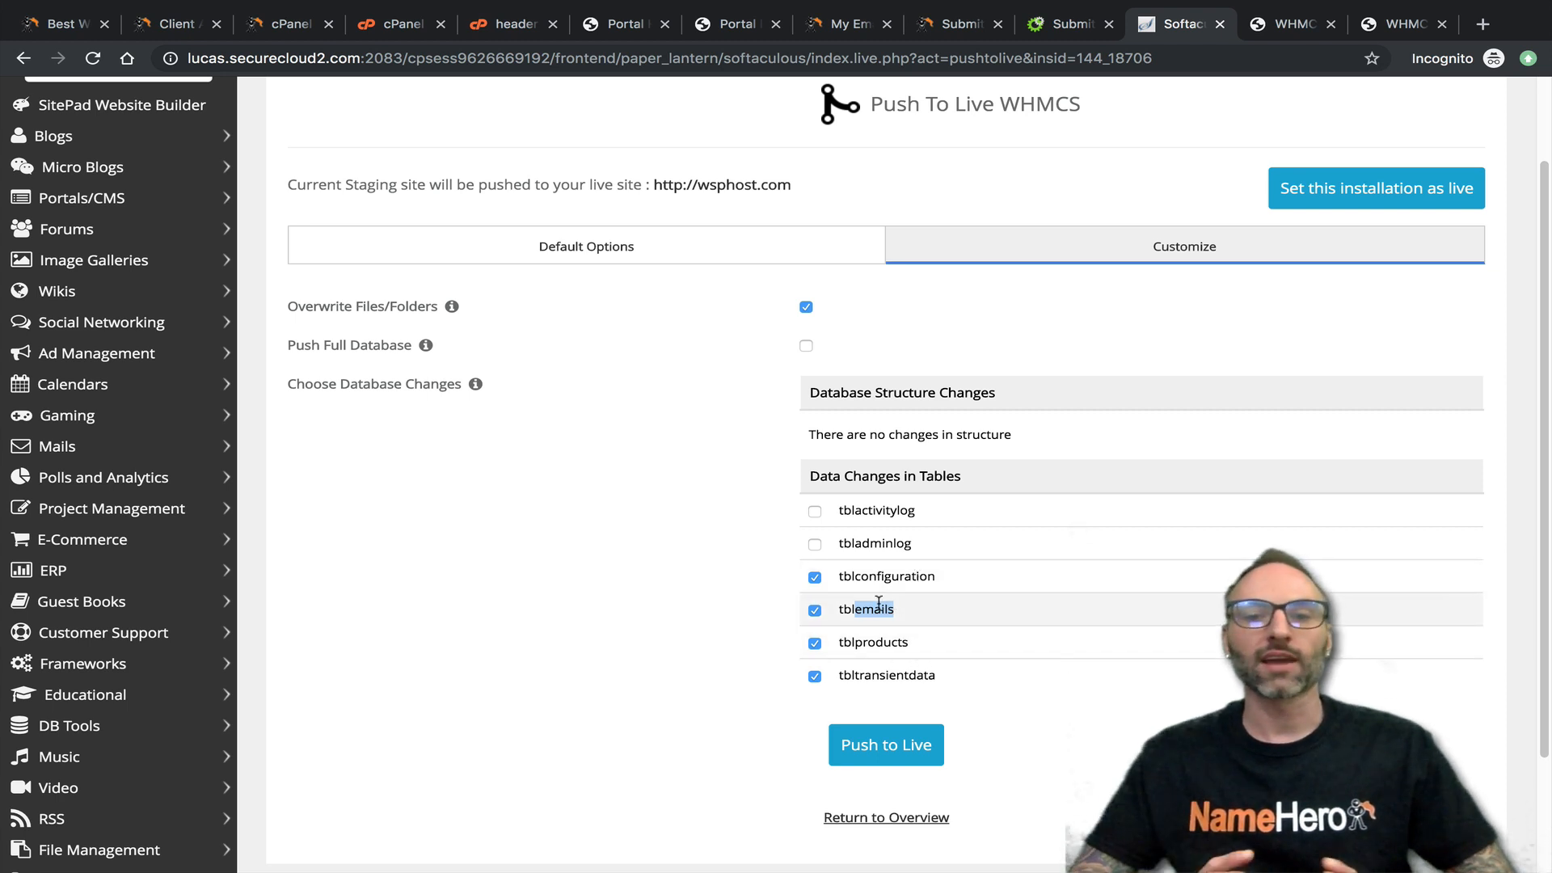
left_click_drag(851, 510, 899, 511)
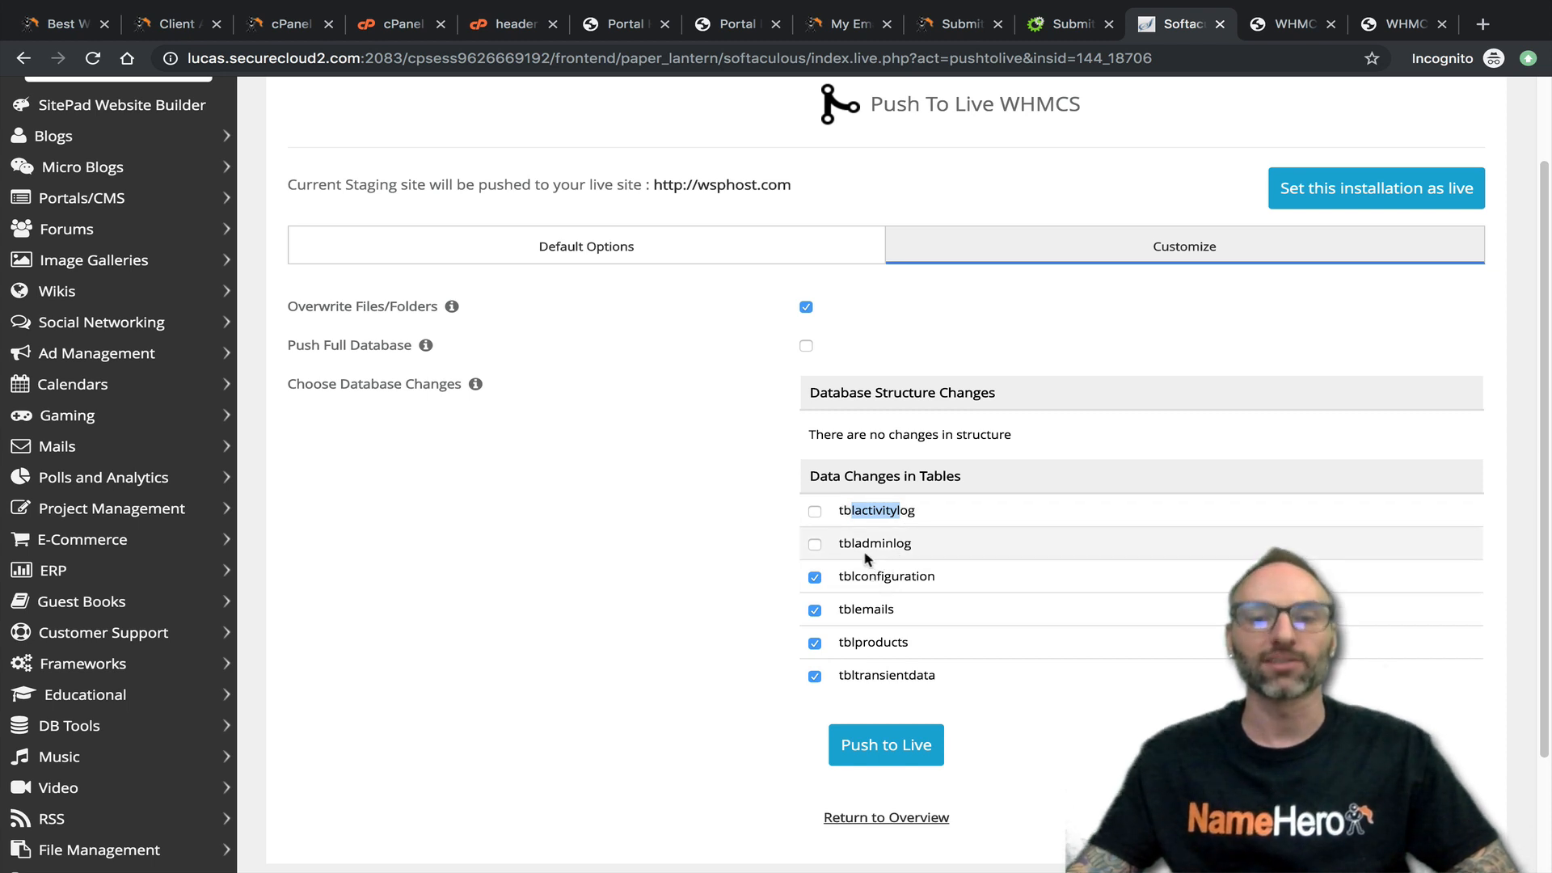
mouse_move(853, 575)
left_mouse_down()
mouse_move(946, 579)
mouse_move(859, 579)
left_mouse_up()
left_click(940, 582)
left_click(857, 579)
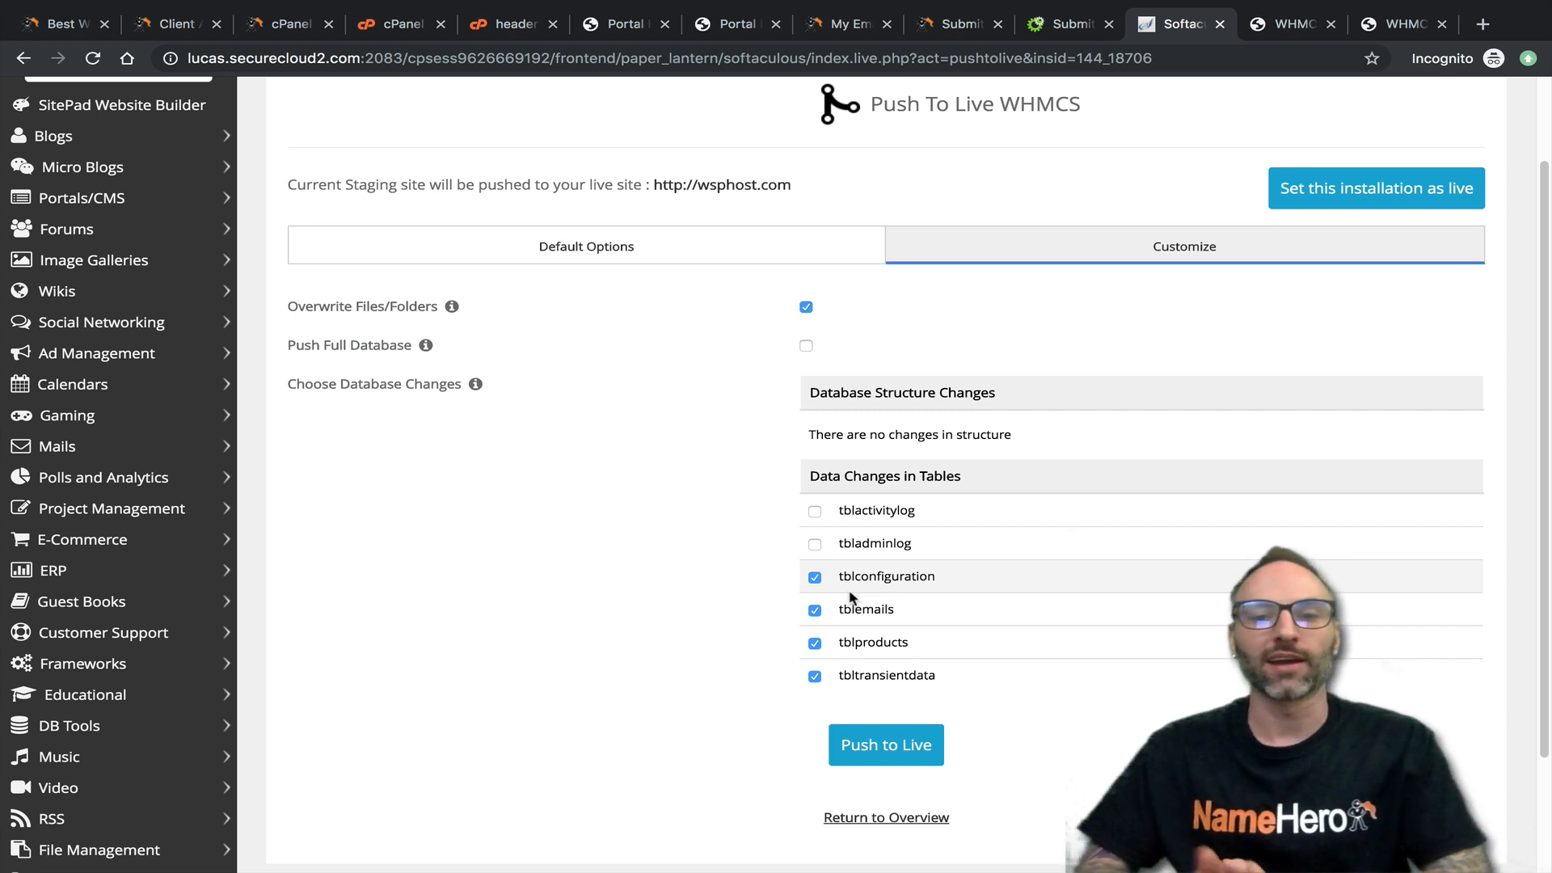
left_click(850, 755)
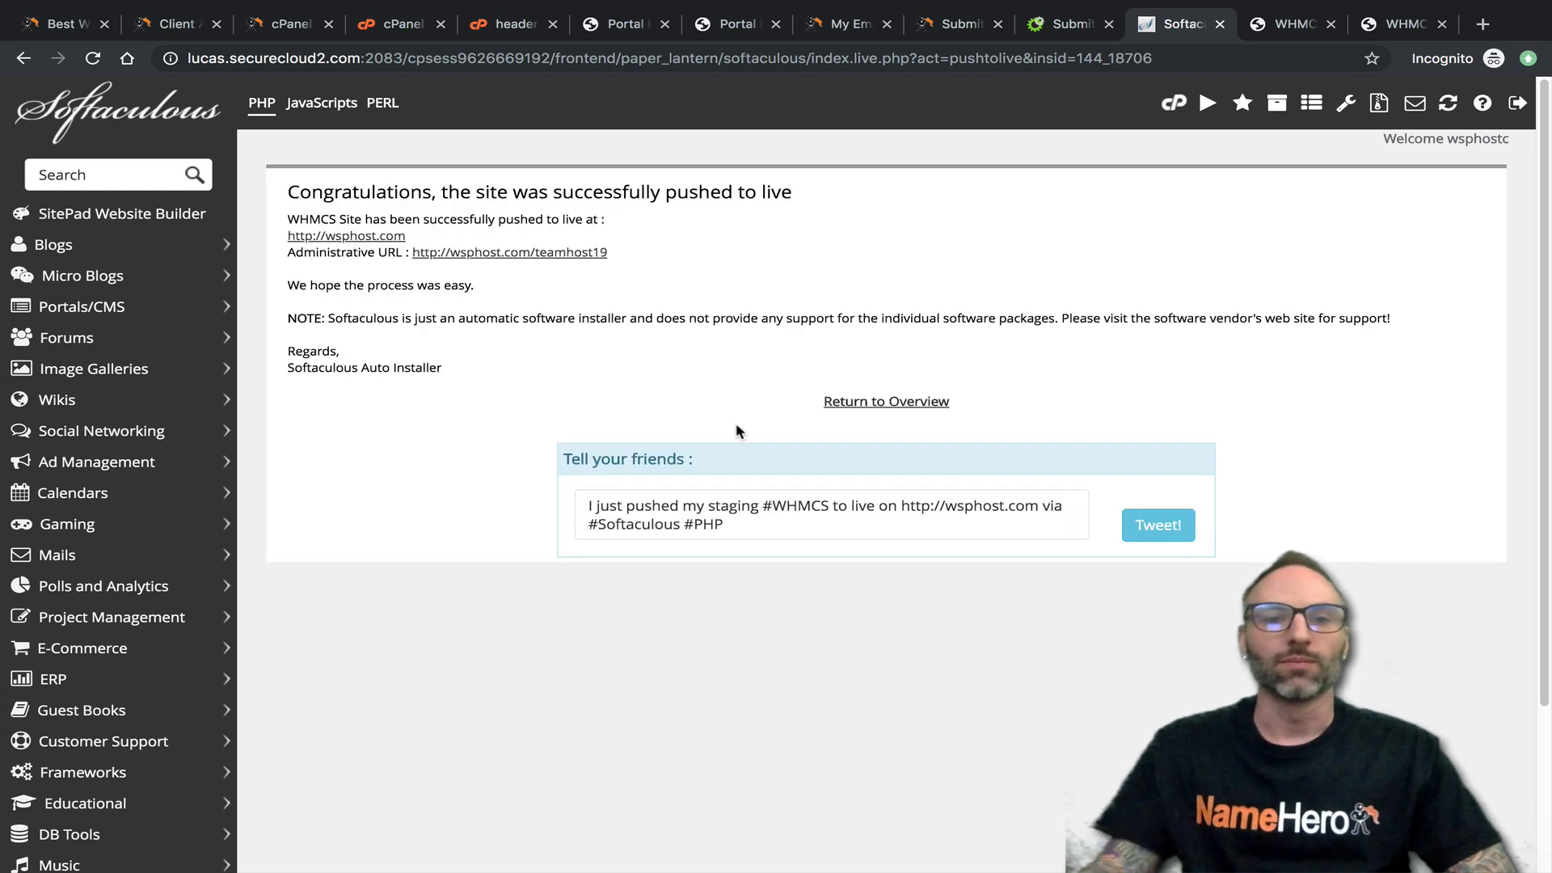
- View the live wsphost.com homepage, reloading it several times to check its main heading
middle_click(477, 252)
left_click(1196, 24)
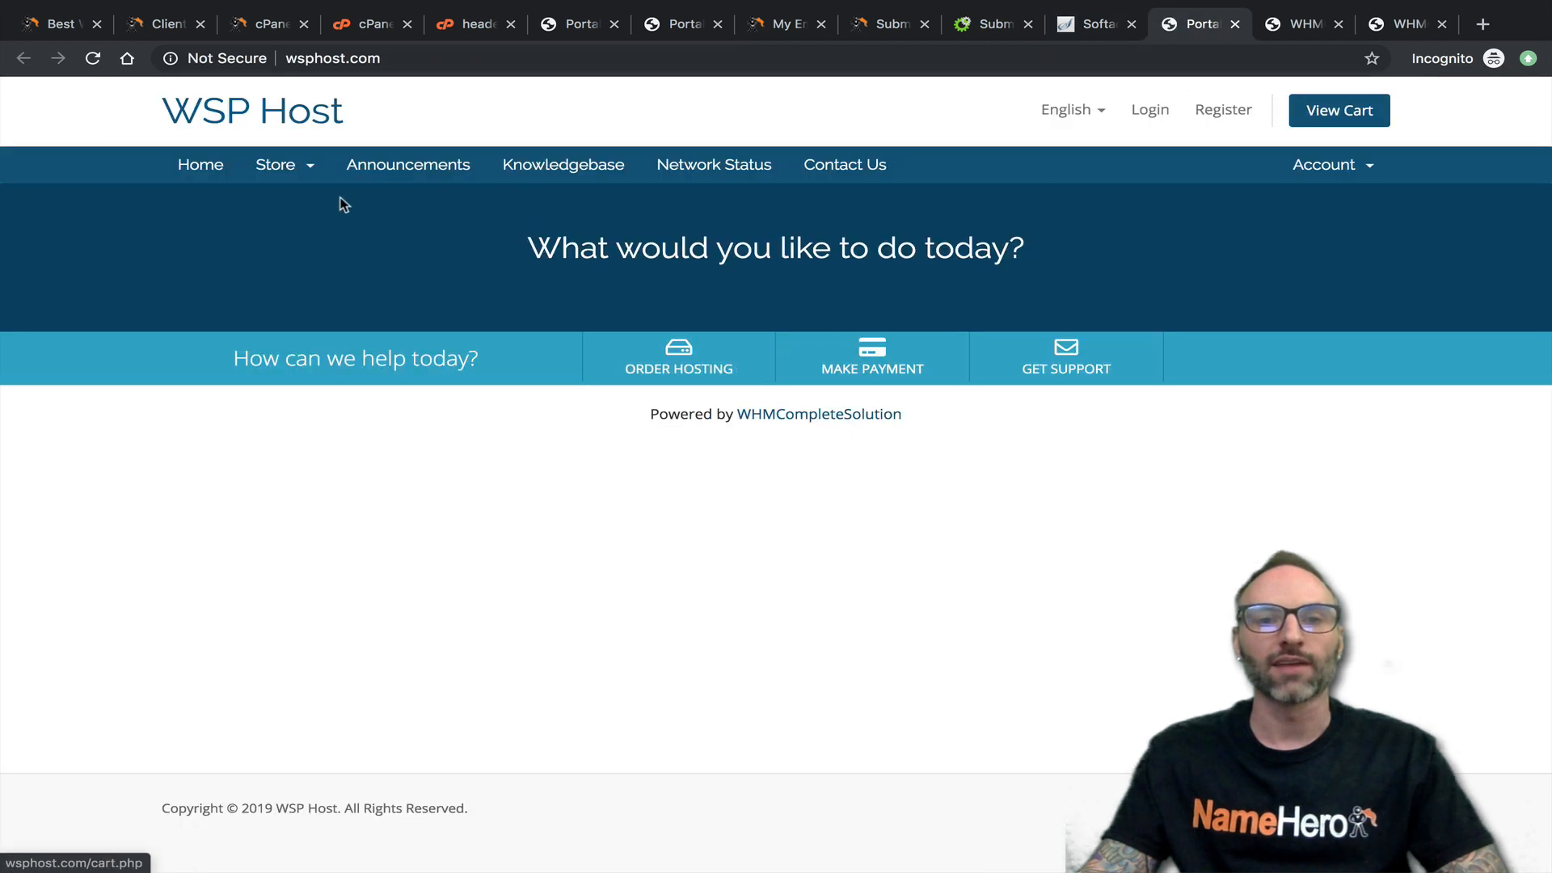
left_click(93, 59)
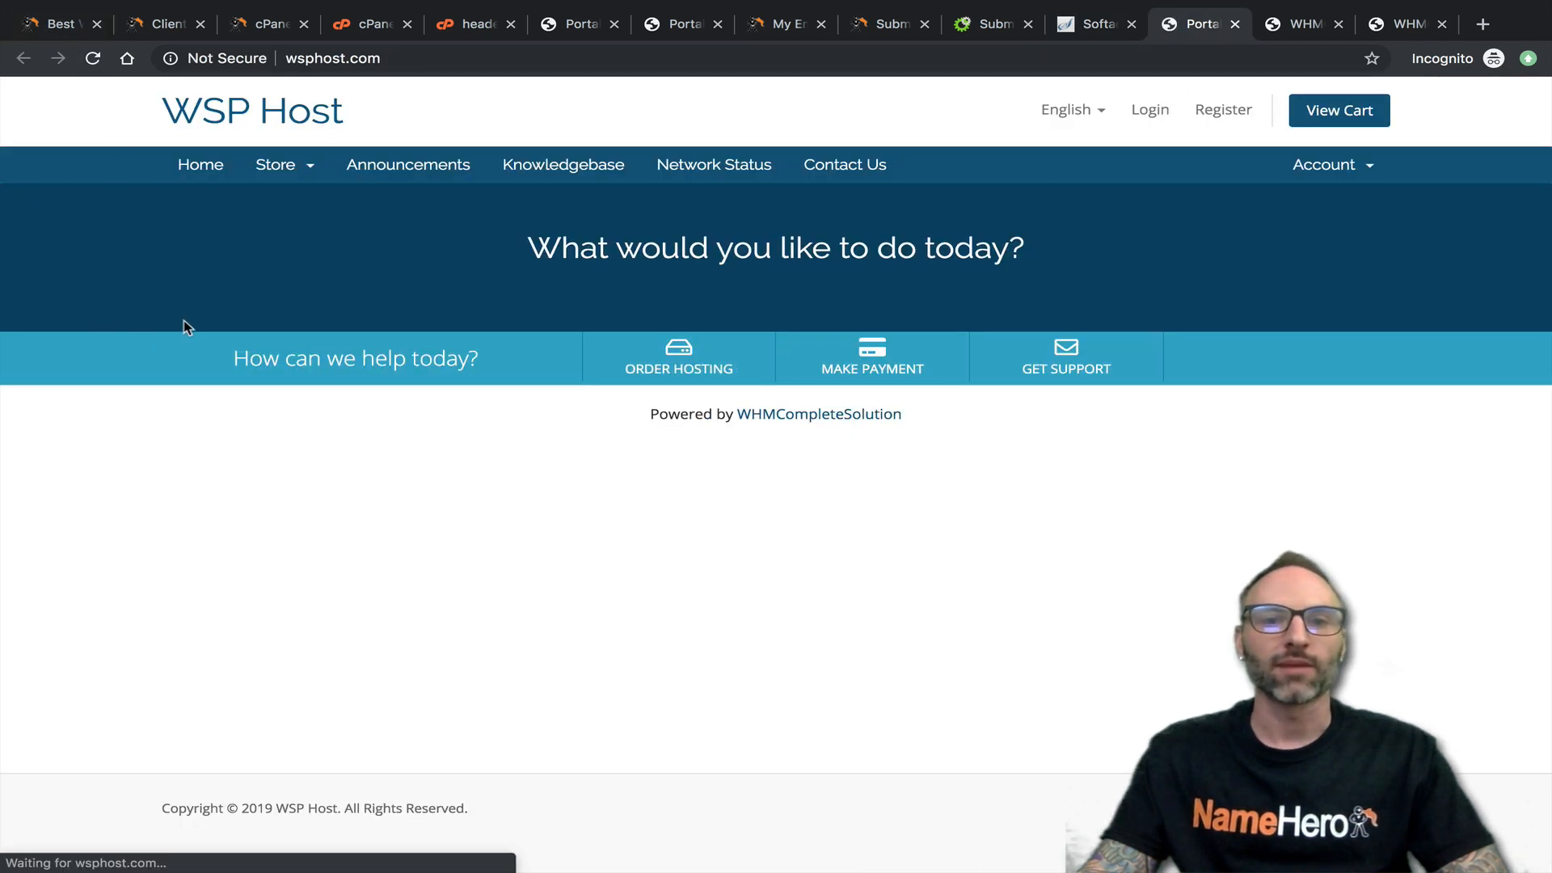
left_click(91, 59)
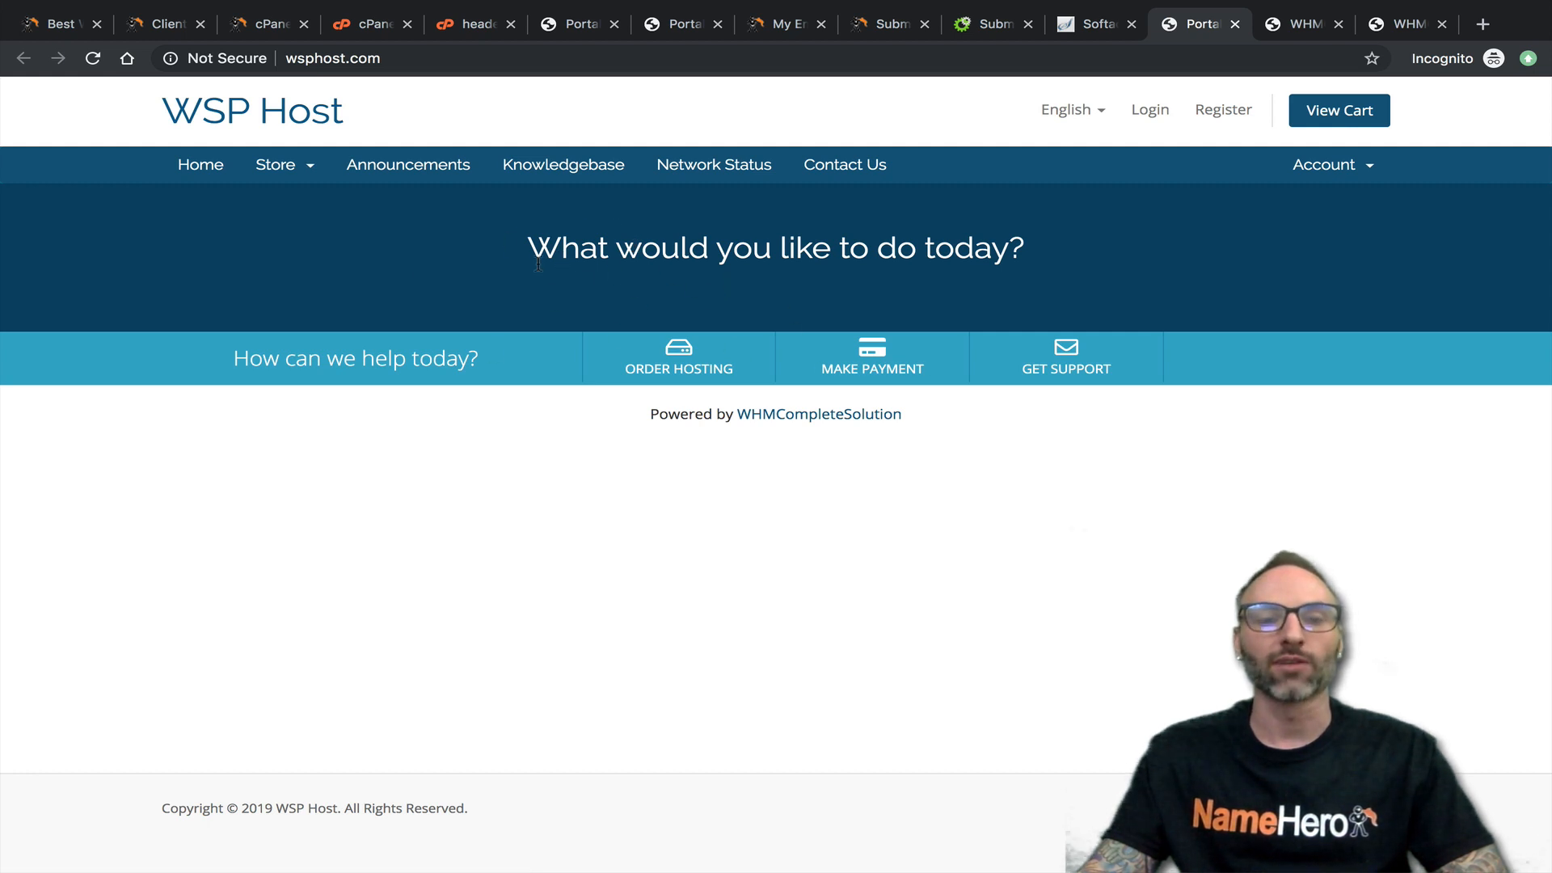
left_click_drag(536, 246, 616, 251)
left_click(633, 252)
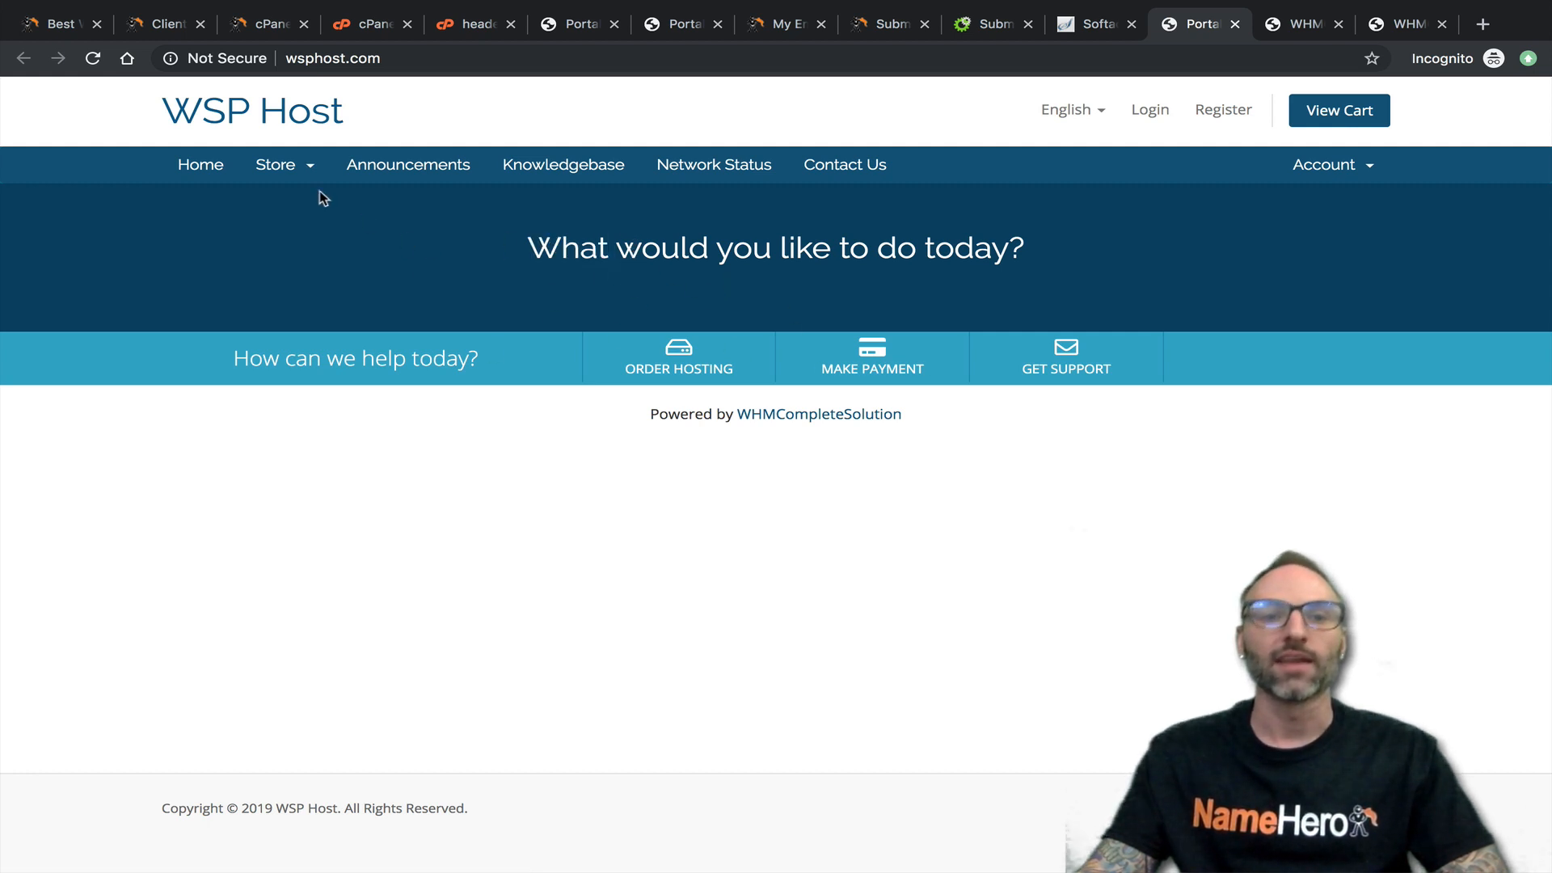
left_click(93, 58)
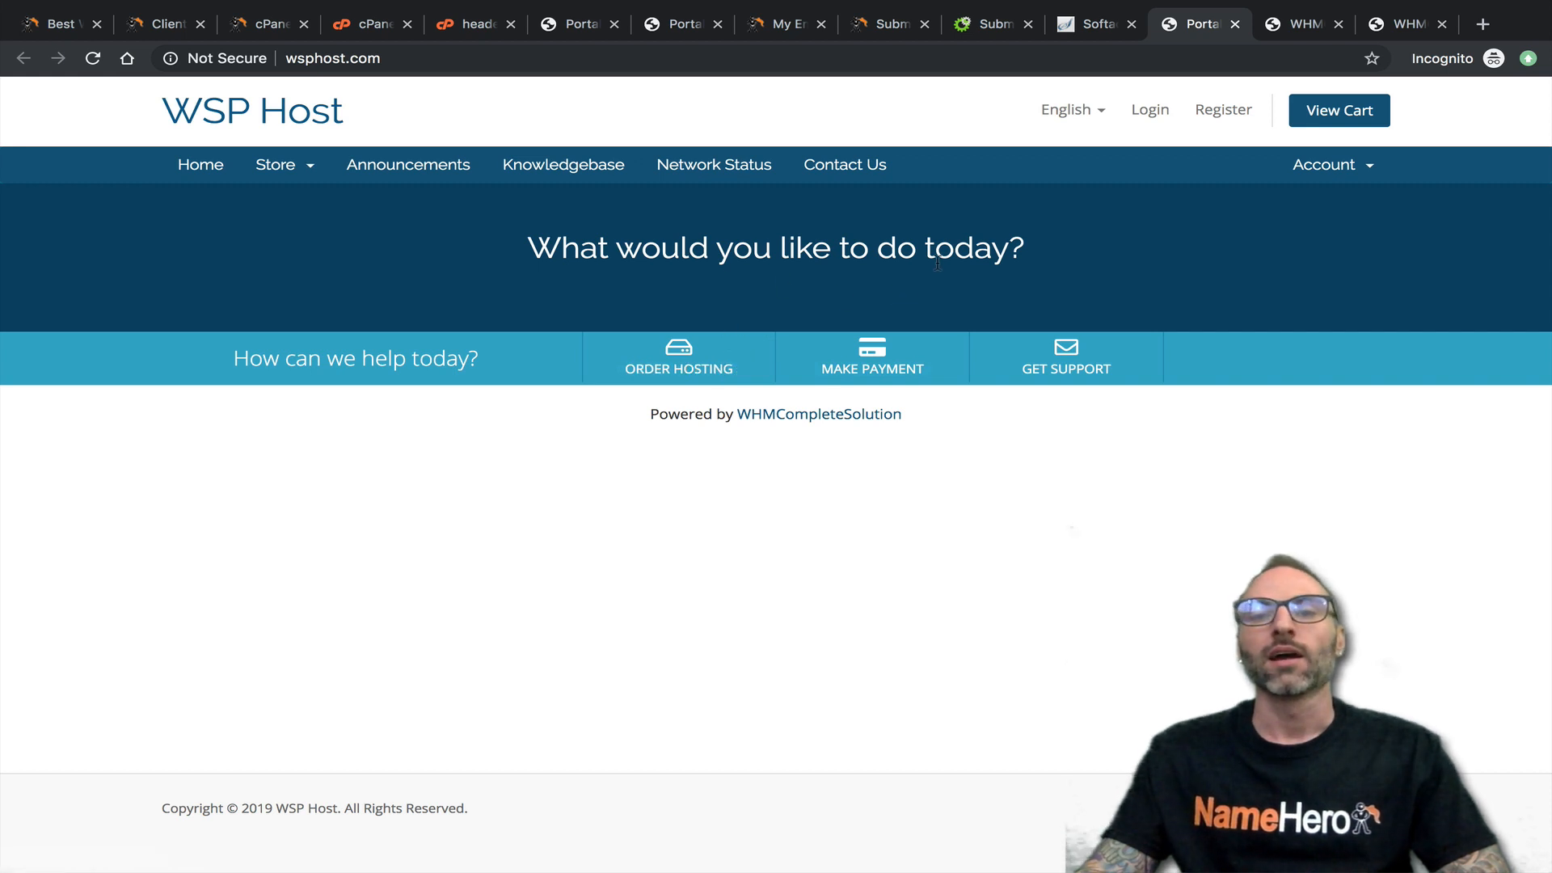
- Return to the WHMCS overview in Softaculous and open the removal page for the wsphost.com/dev installation
left_click(1075, 24)
left_click(864, 404)
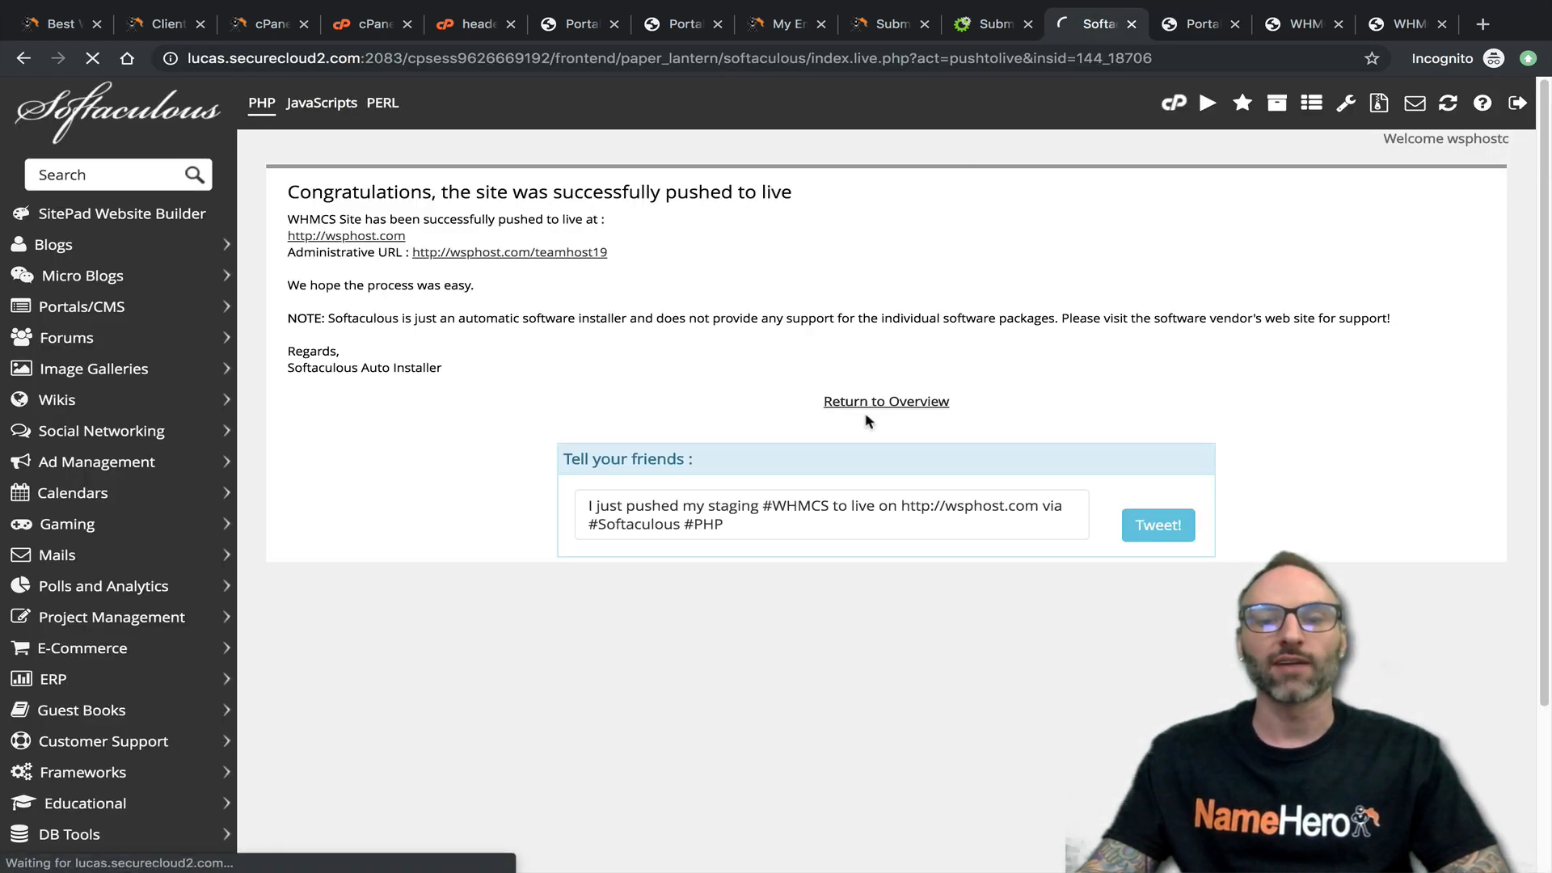
scroll(806, 367, "down", 4)
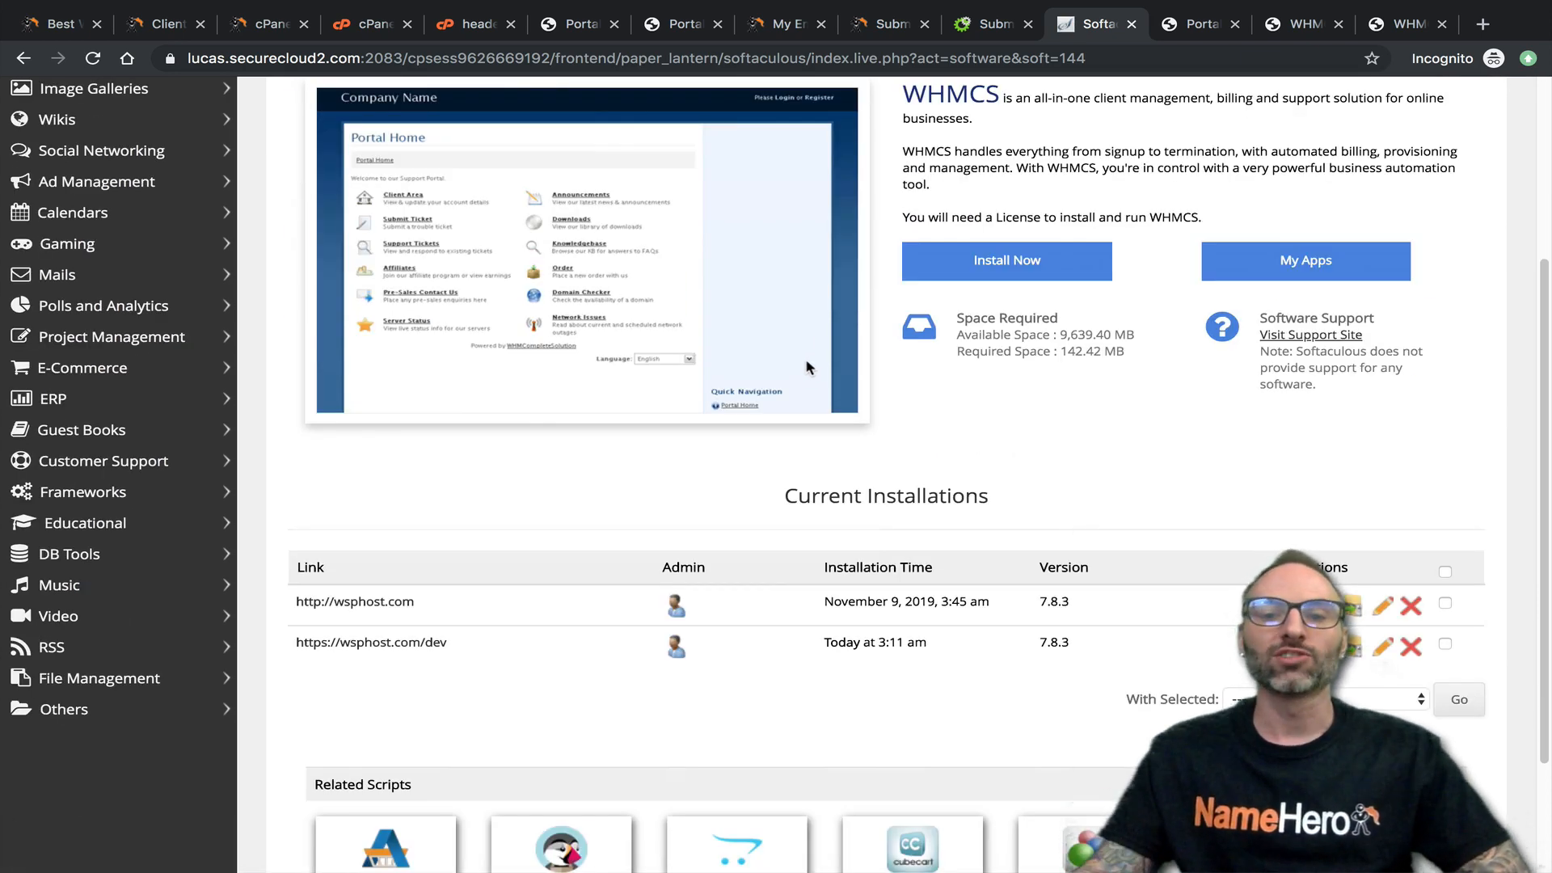
left_click(1409, 649)
scroll(796, 582, "down", 8)
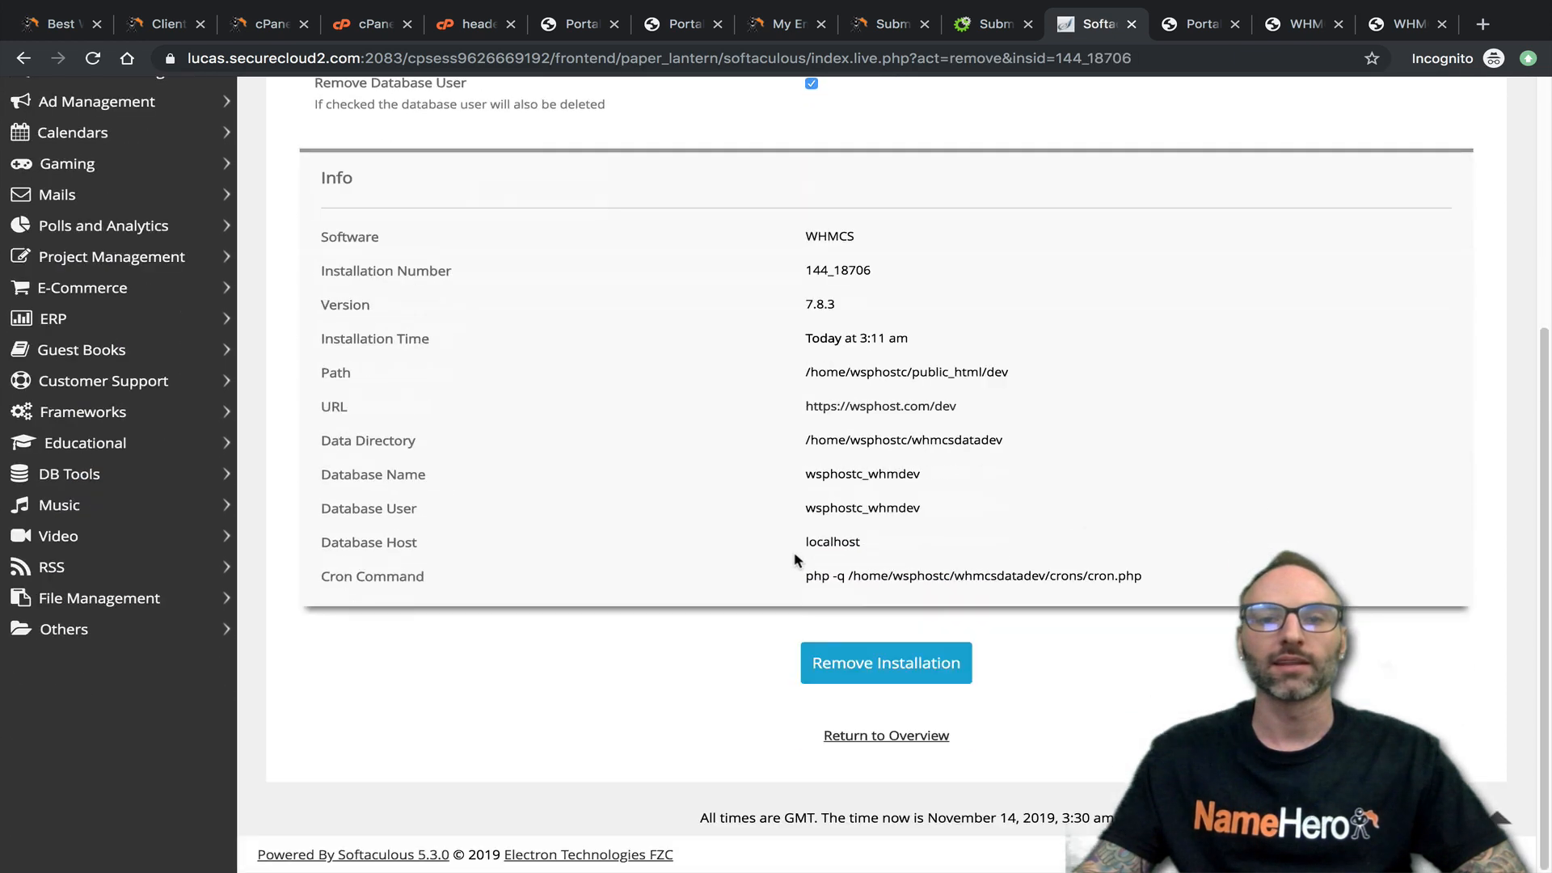
- Remove the wsphost.com/dev installation with its directory, data directory, database and database user, and return to the list of current installations
scroll(859, 655, "up", 5)
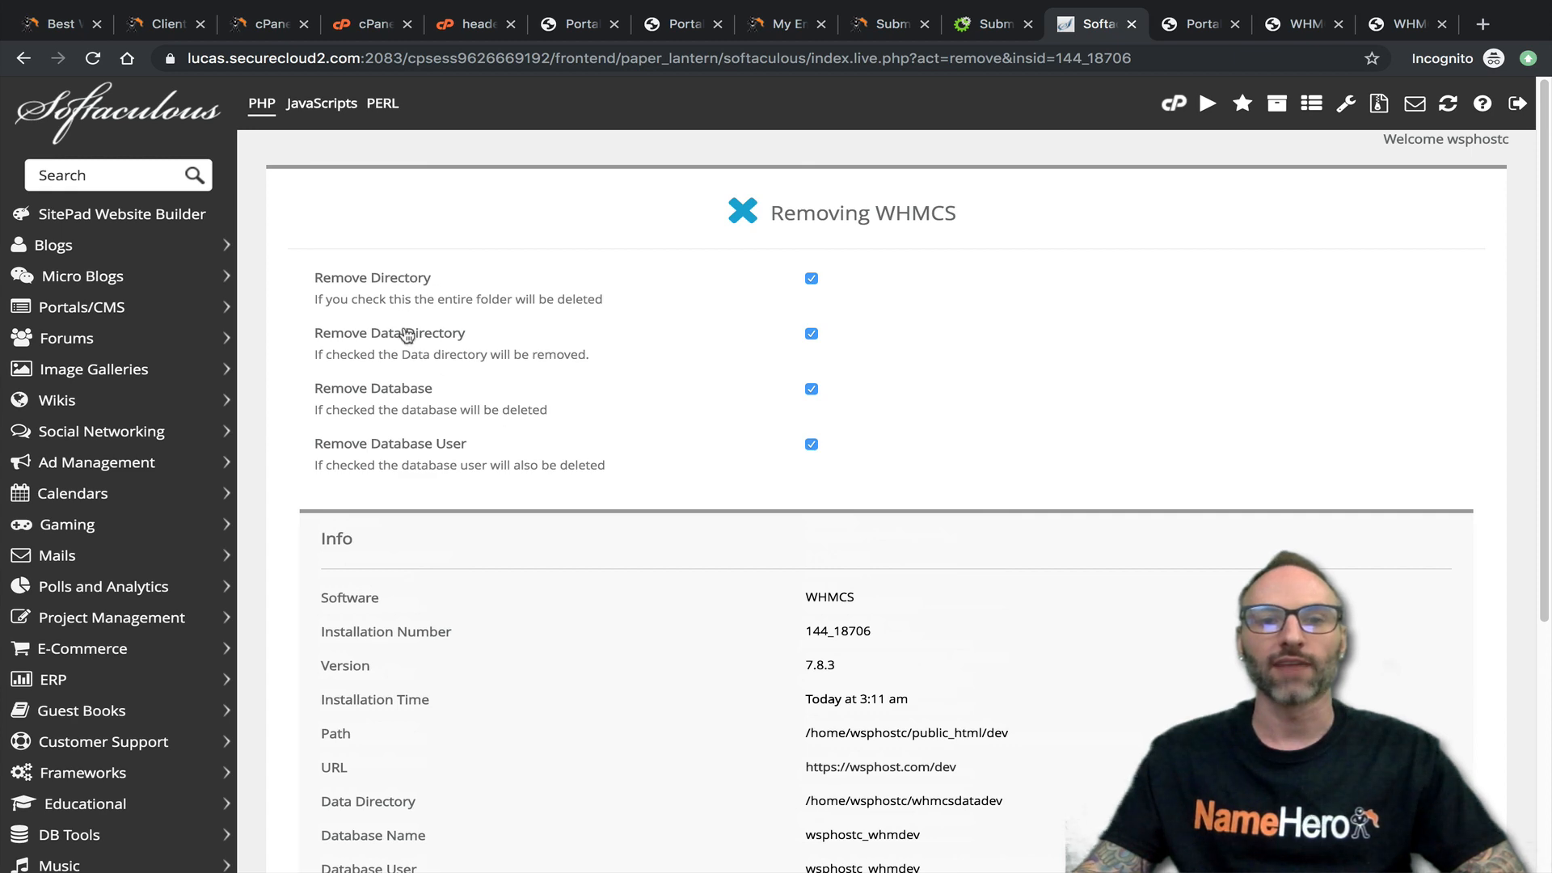
scroll(461, 444, "down", 4)
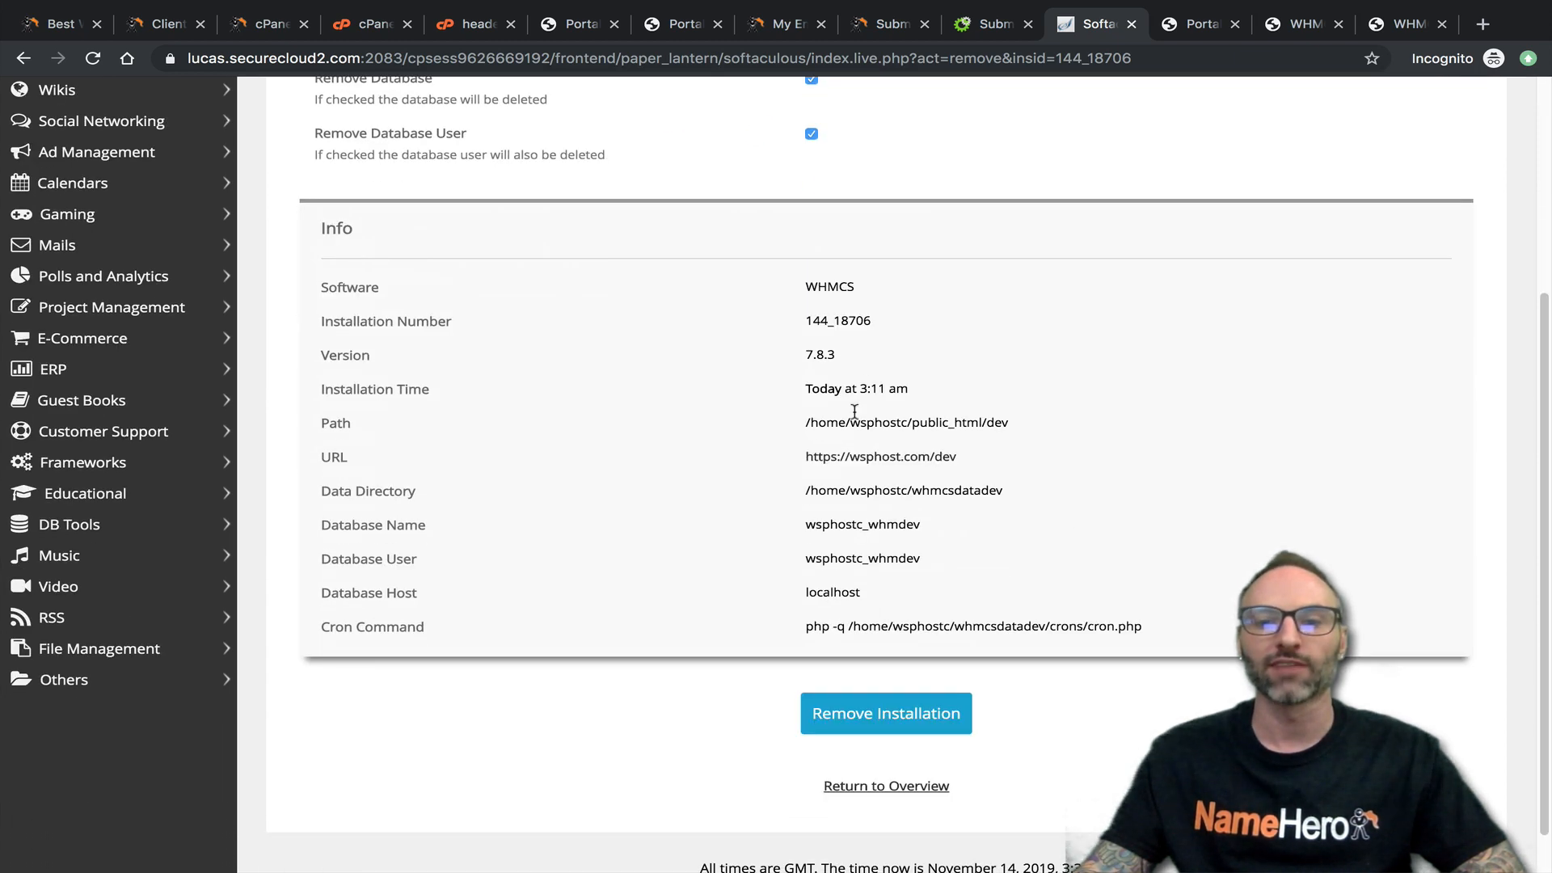
left_click(893, 711)
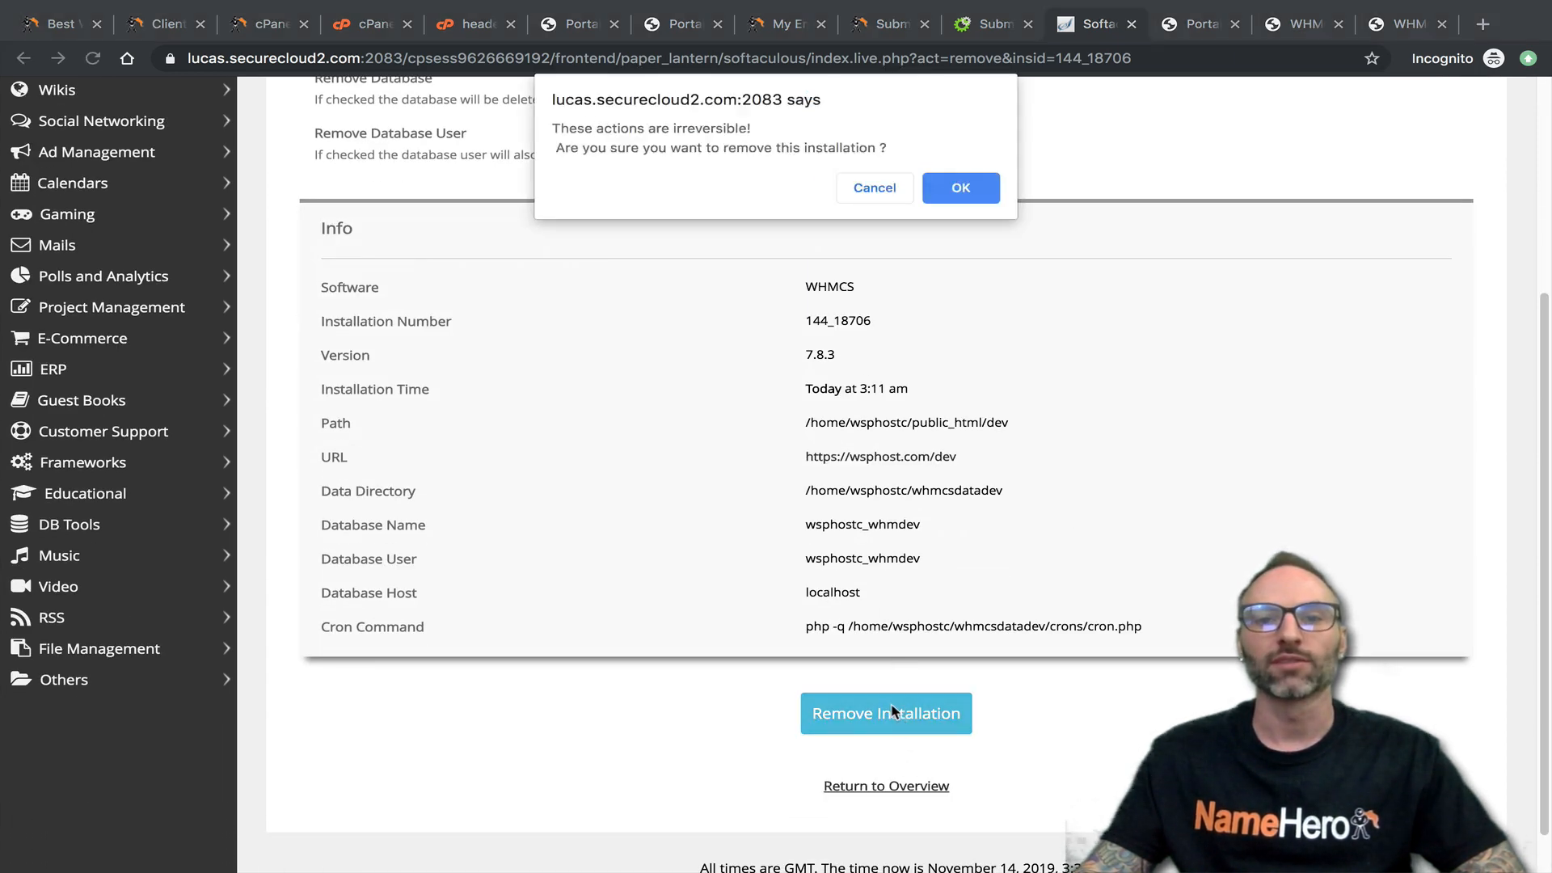
left_click(964, 184)
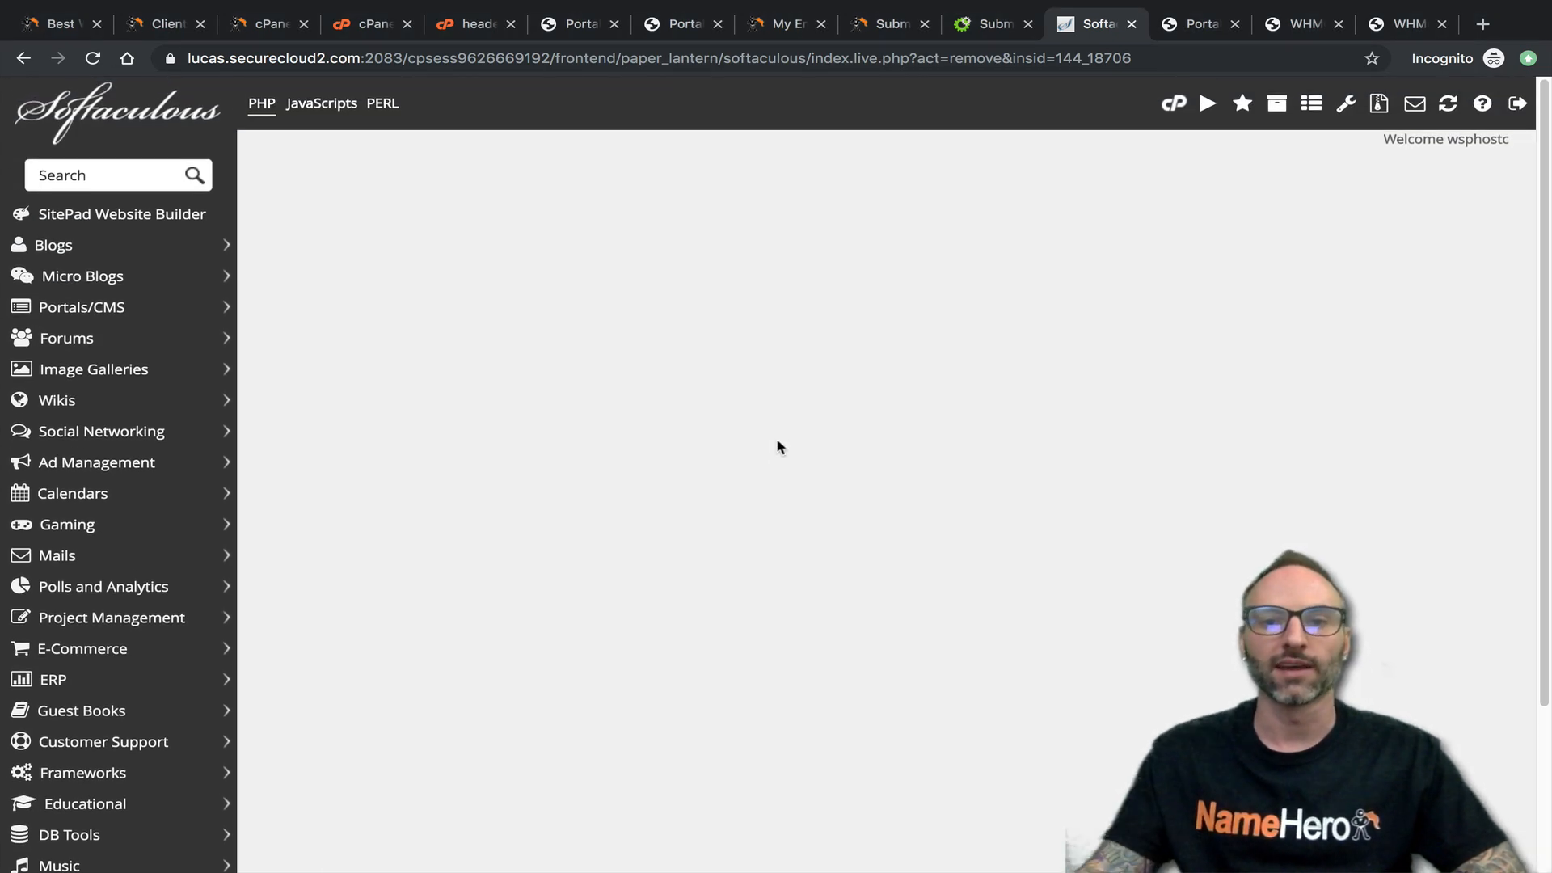
left_click(870, 308)
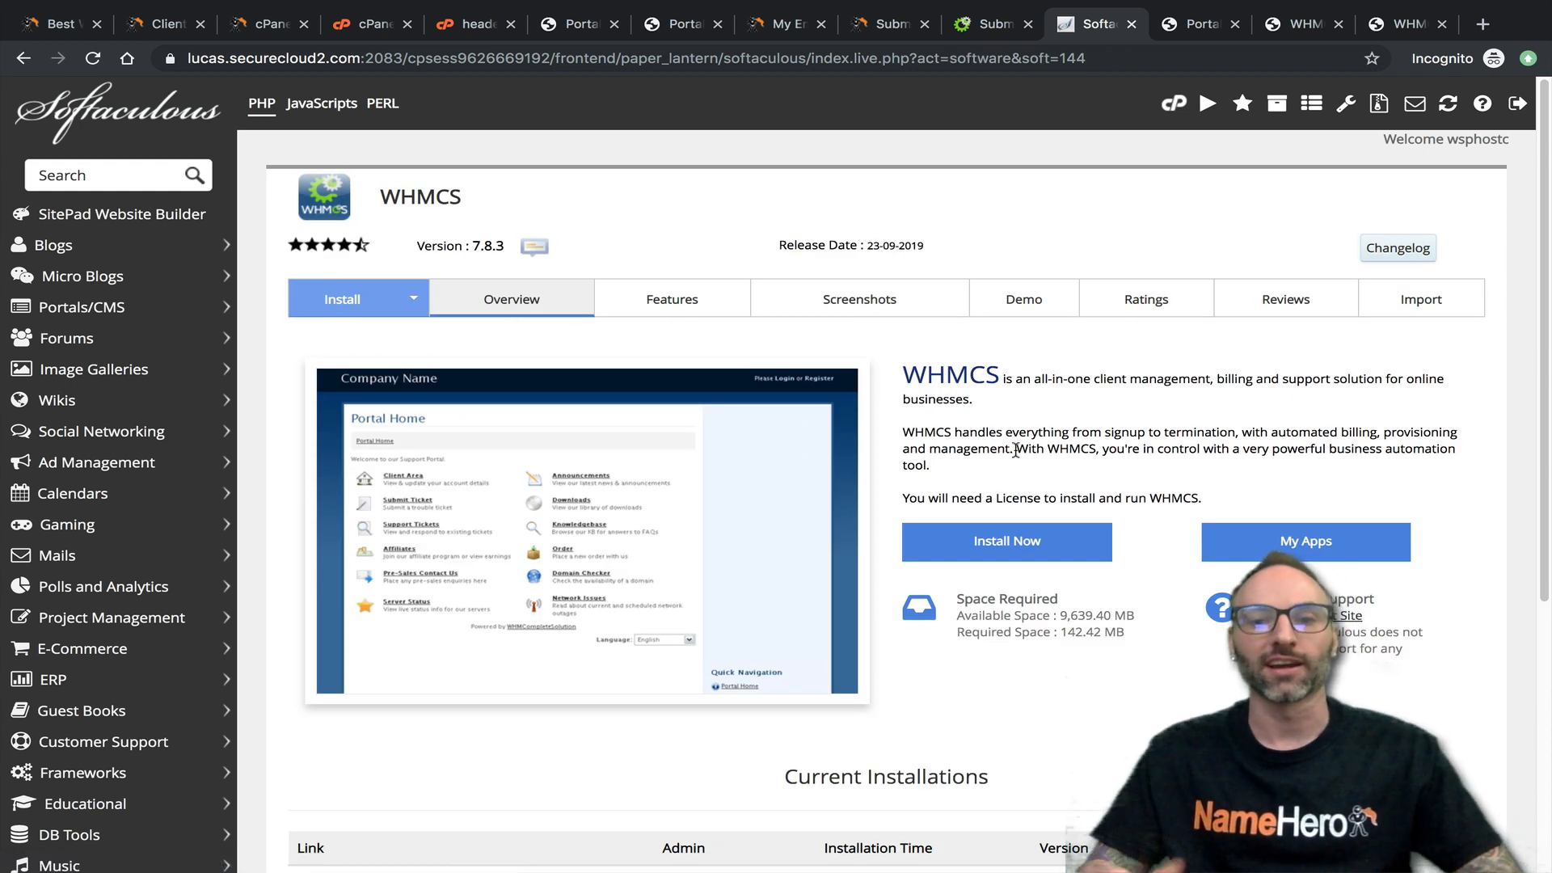
scroll(841, 582, "down", 4)
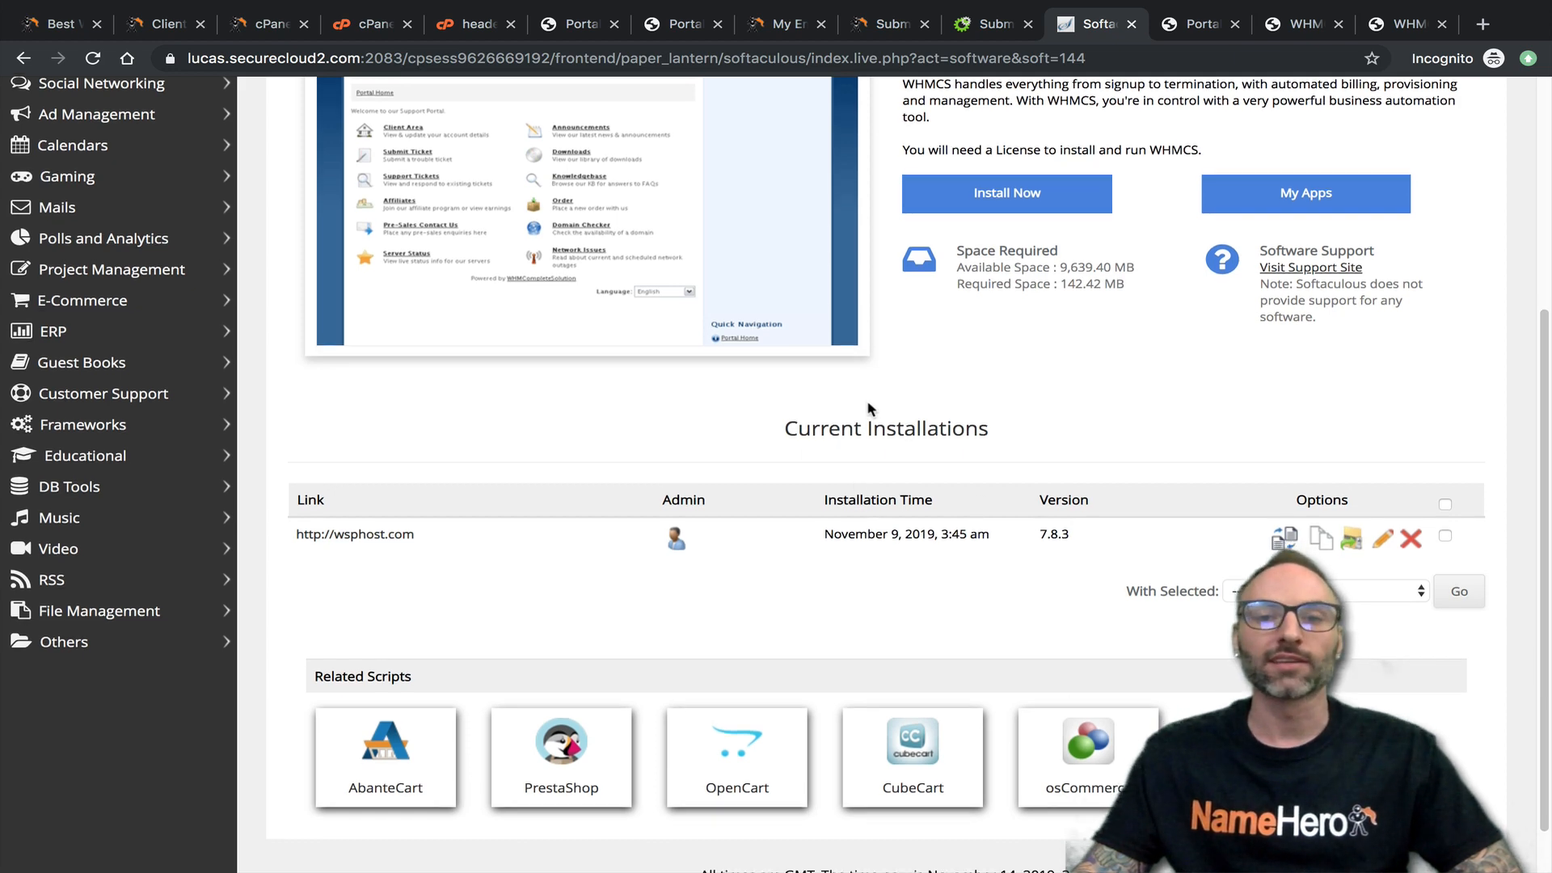
scroll(873, 418, "up", 3)
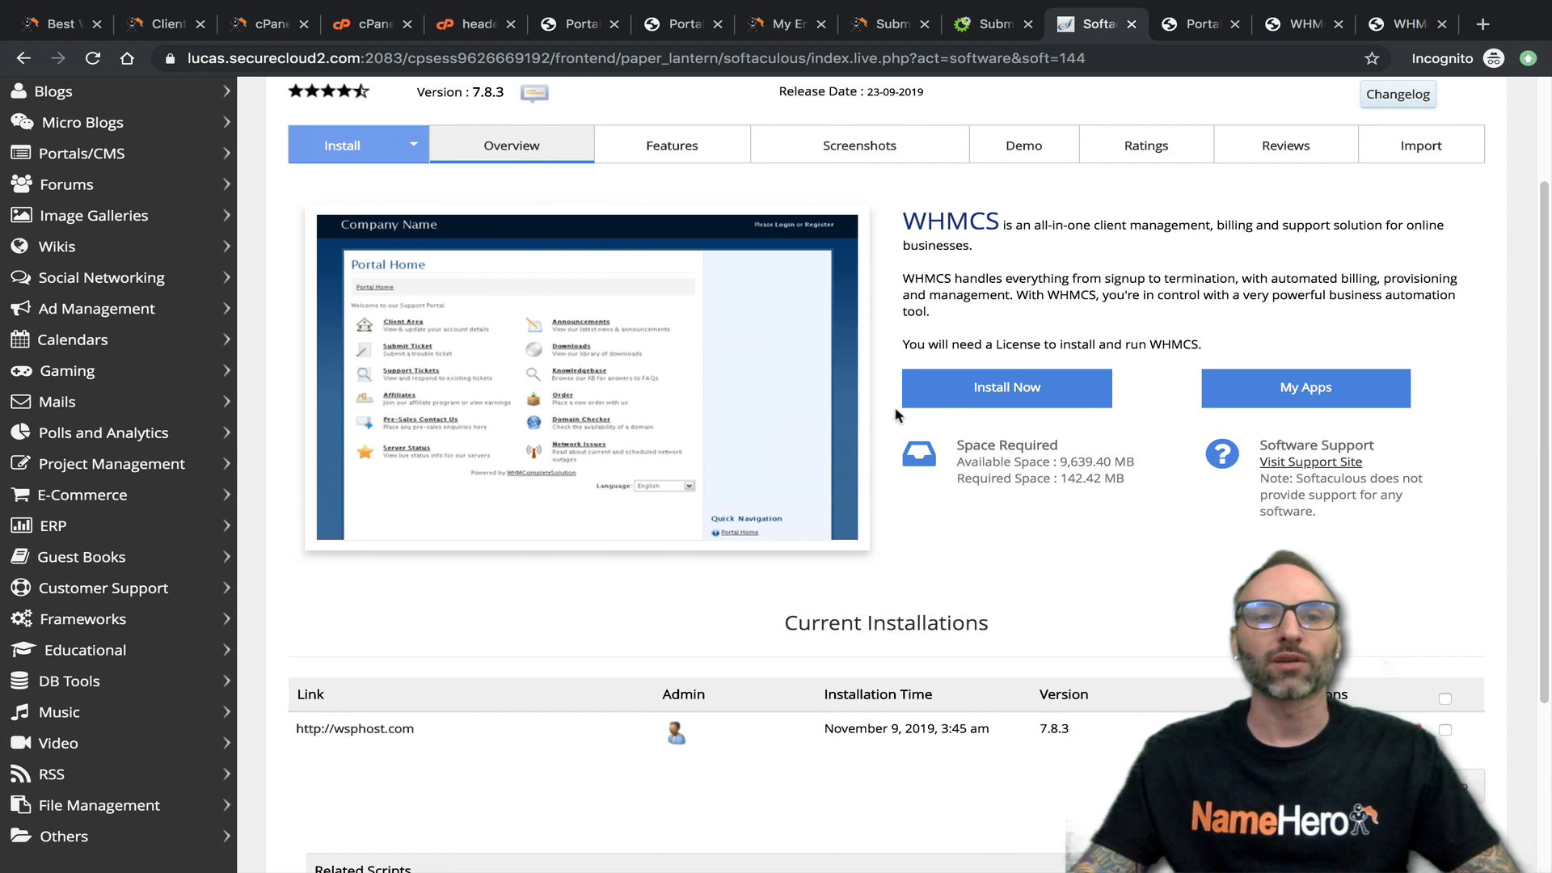
- Switch to cPanel, search its functions for "cron", and open Cron Jobs
left_click(350, 31)
left_click(267, 25)
scroll(307, 392, "down", 2)
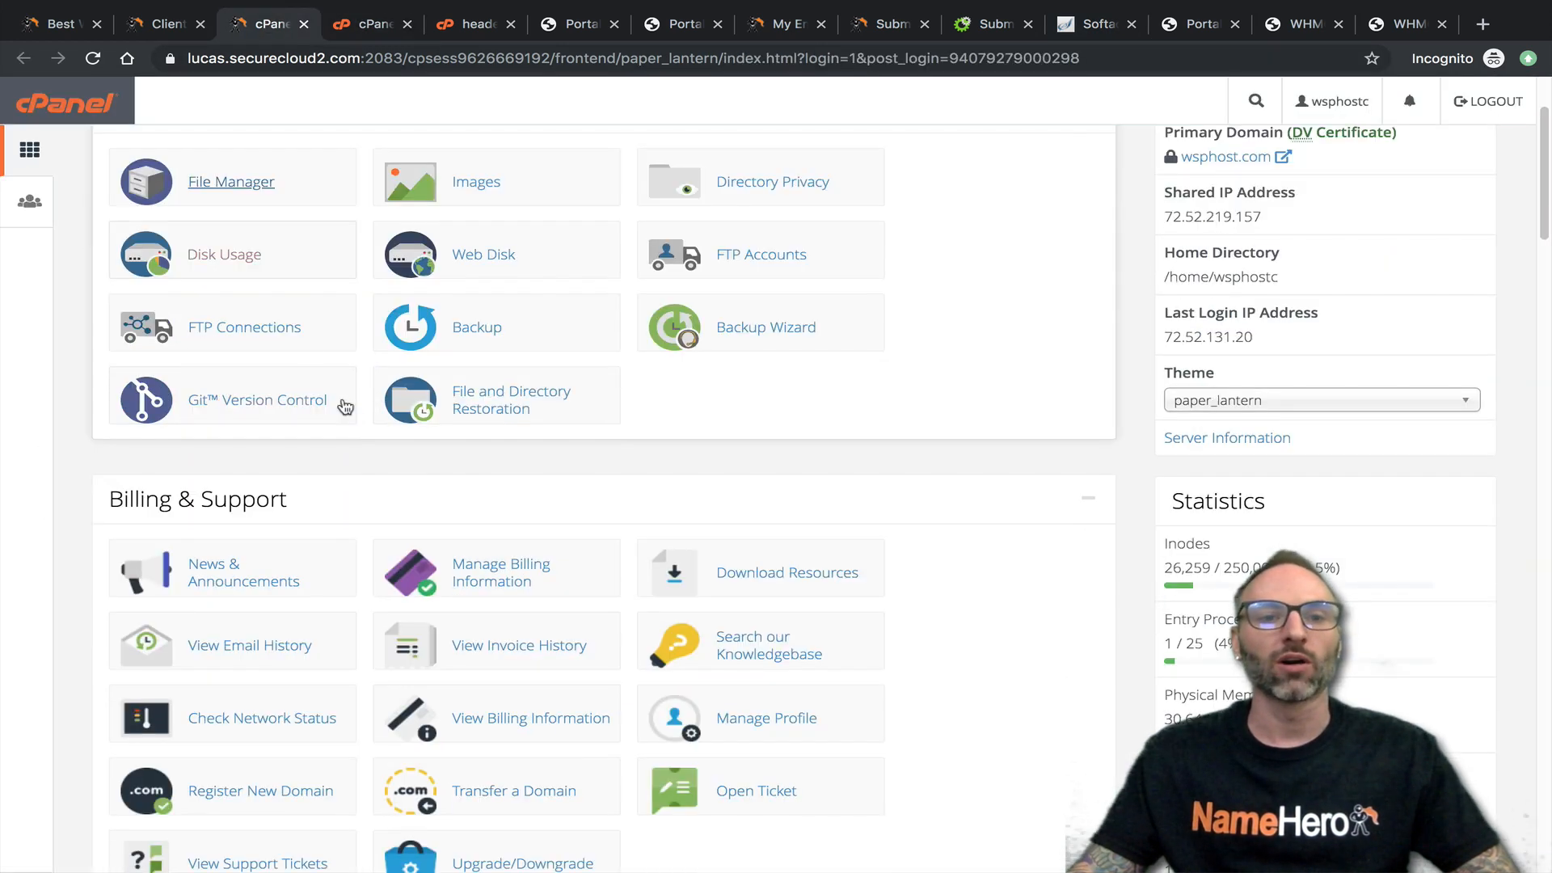
scroll(279, 320, "up", 2)
left_click(230, 186)
type("cron")
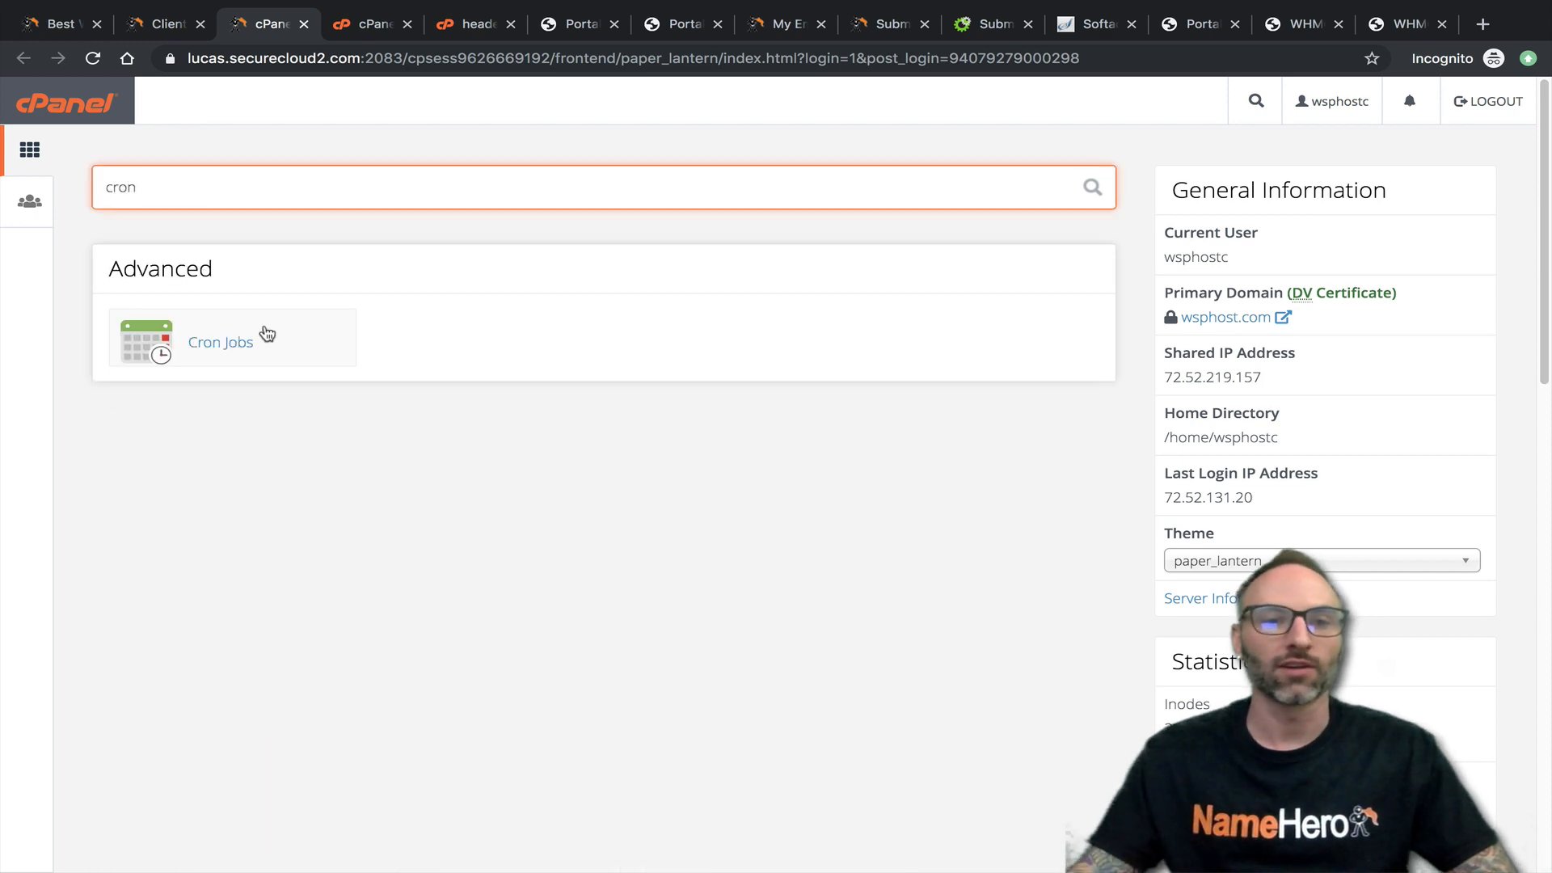
left_click(223, 344)
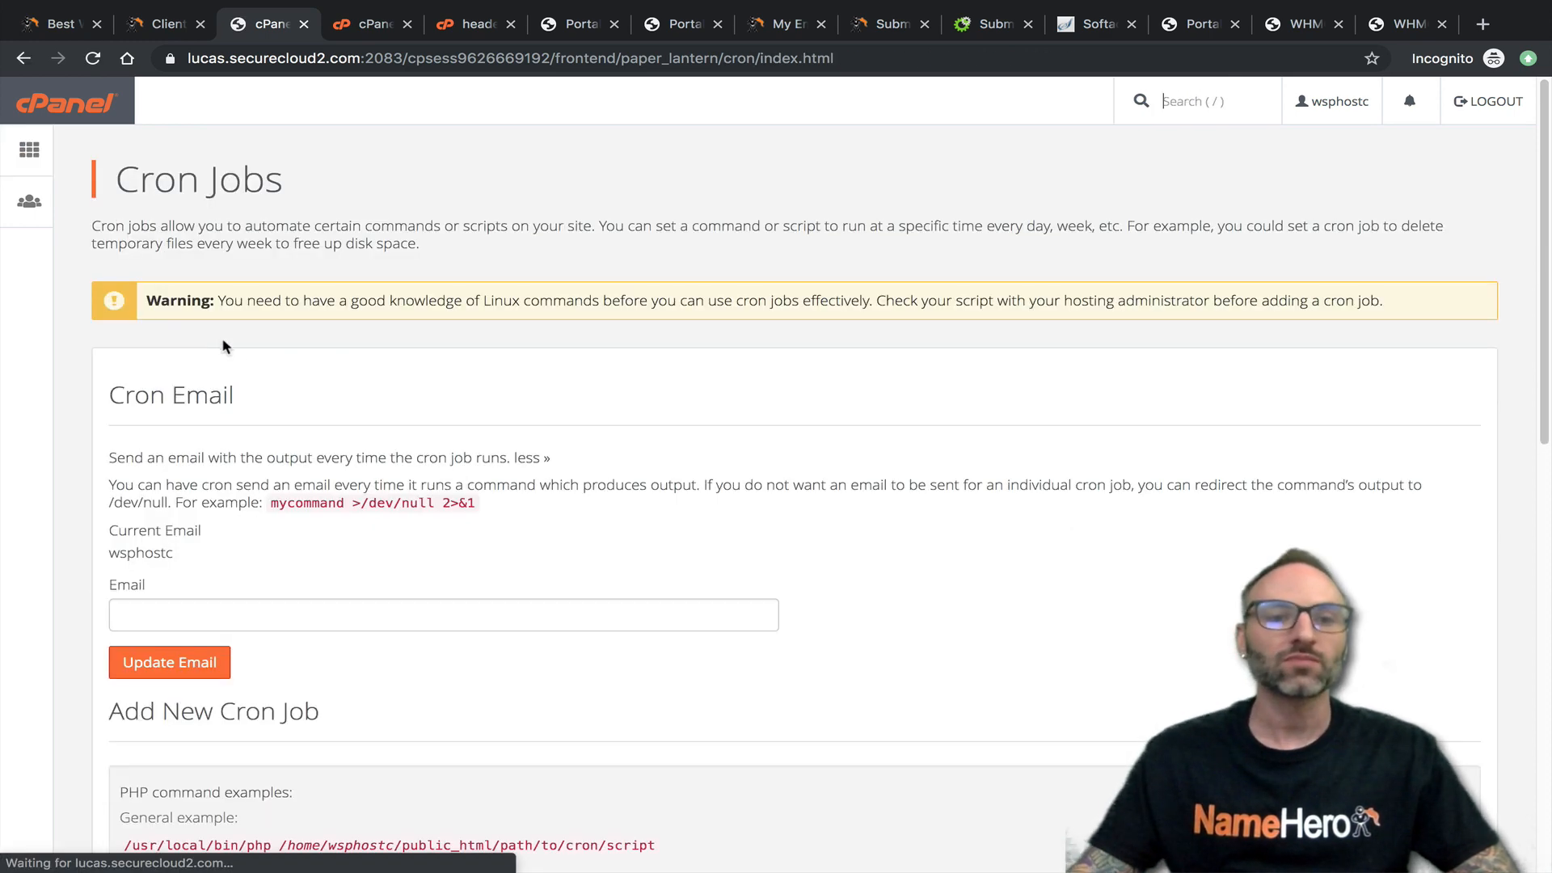
- Highlight the WHMCS cron.php command among the current cron jobs, and return to the cPanel home page
scroll(327, 386, "down", 10)
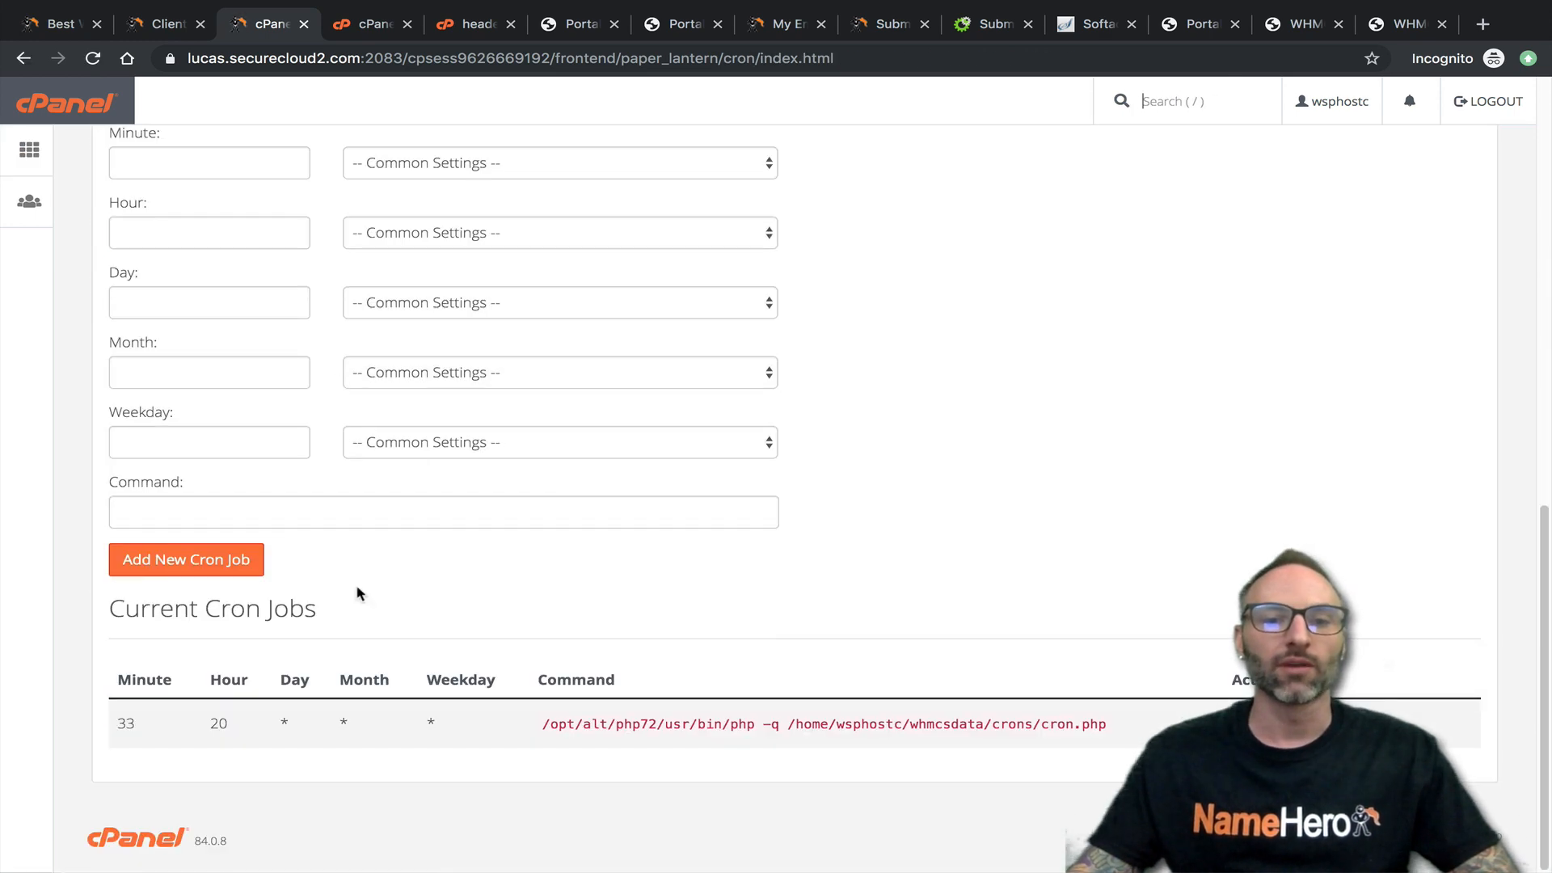
left_click_drag(542, 723, 420, 720)
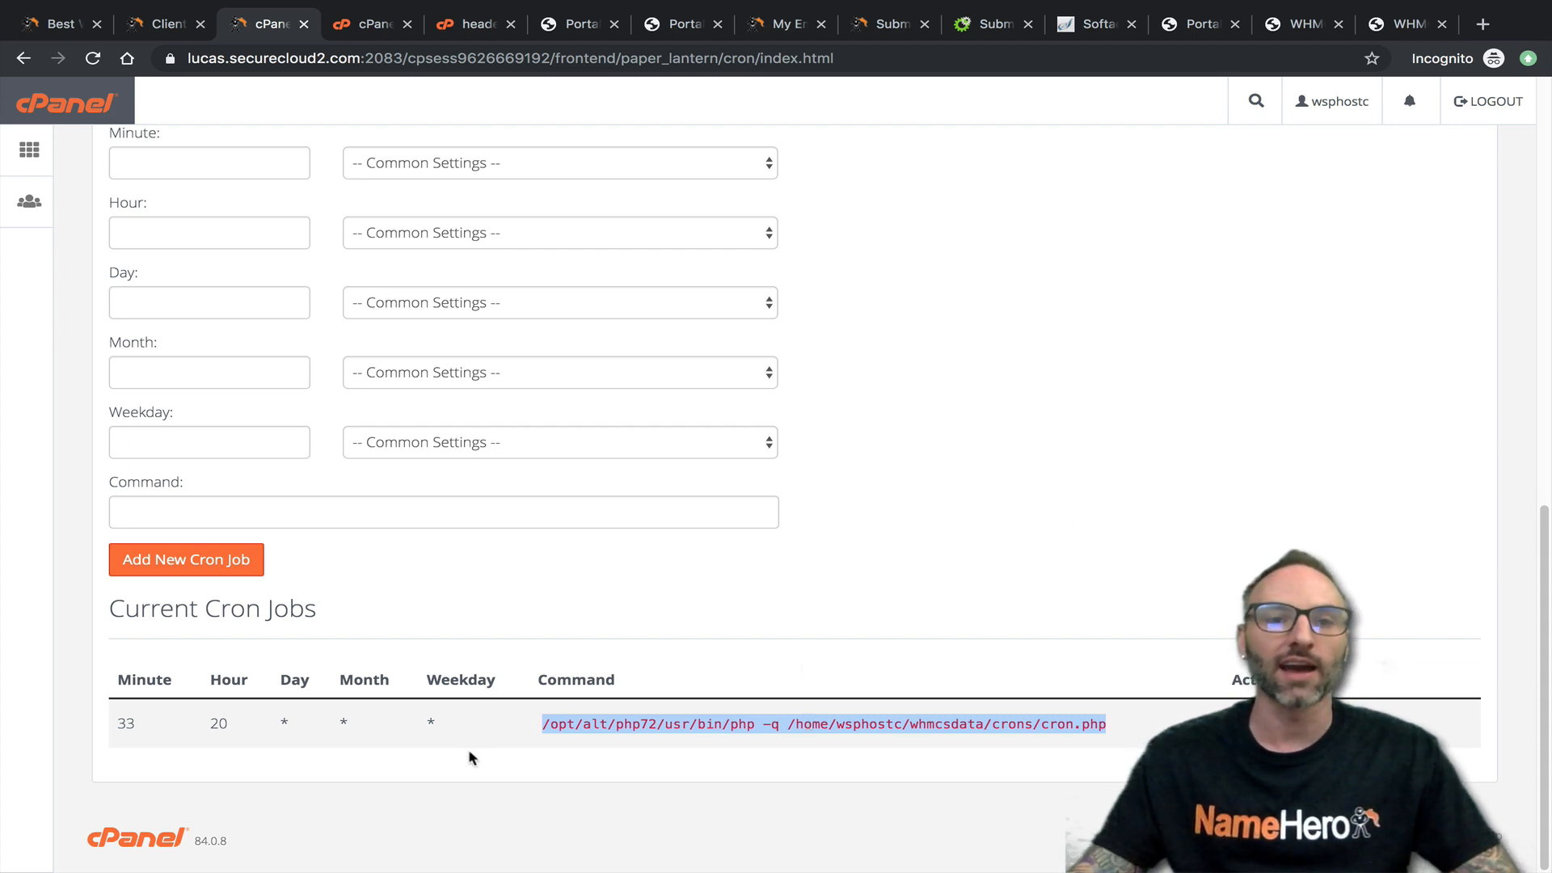
scroll(475, 755, "up", 3)
left_click(93, 120)
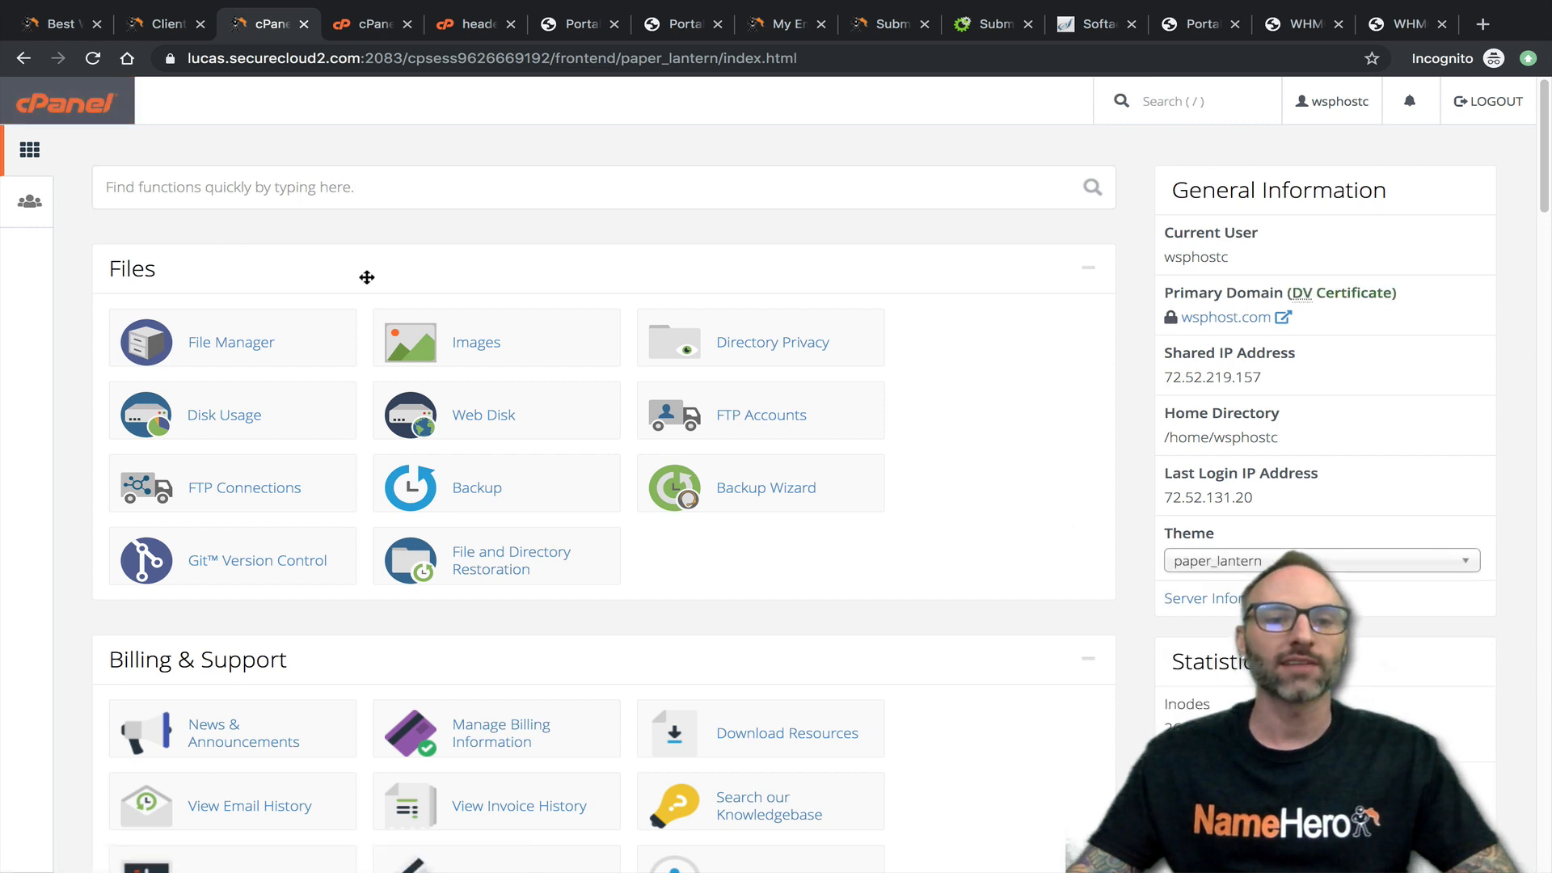
- Search the cPanel functions for "pass" and open Directory Privacy
left_click(322, 183)
type("pass")
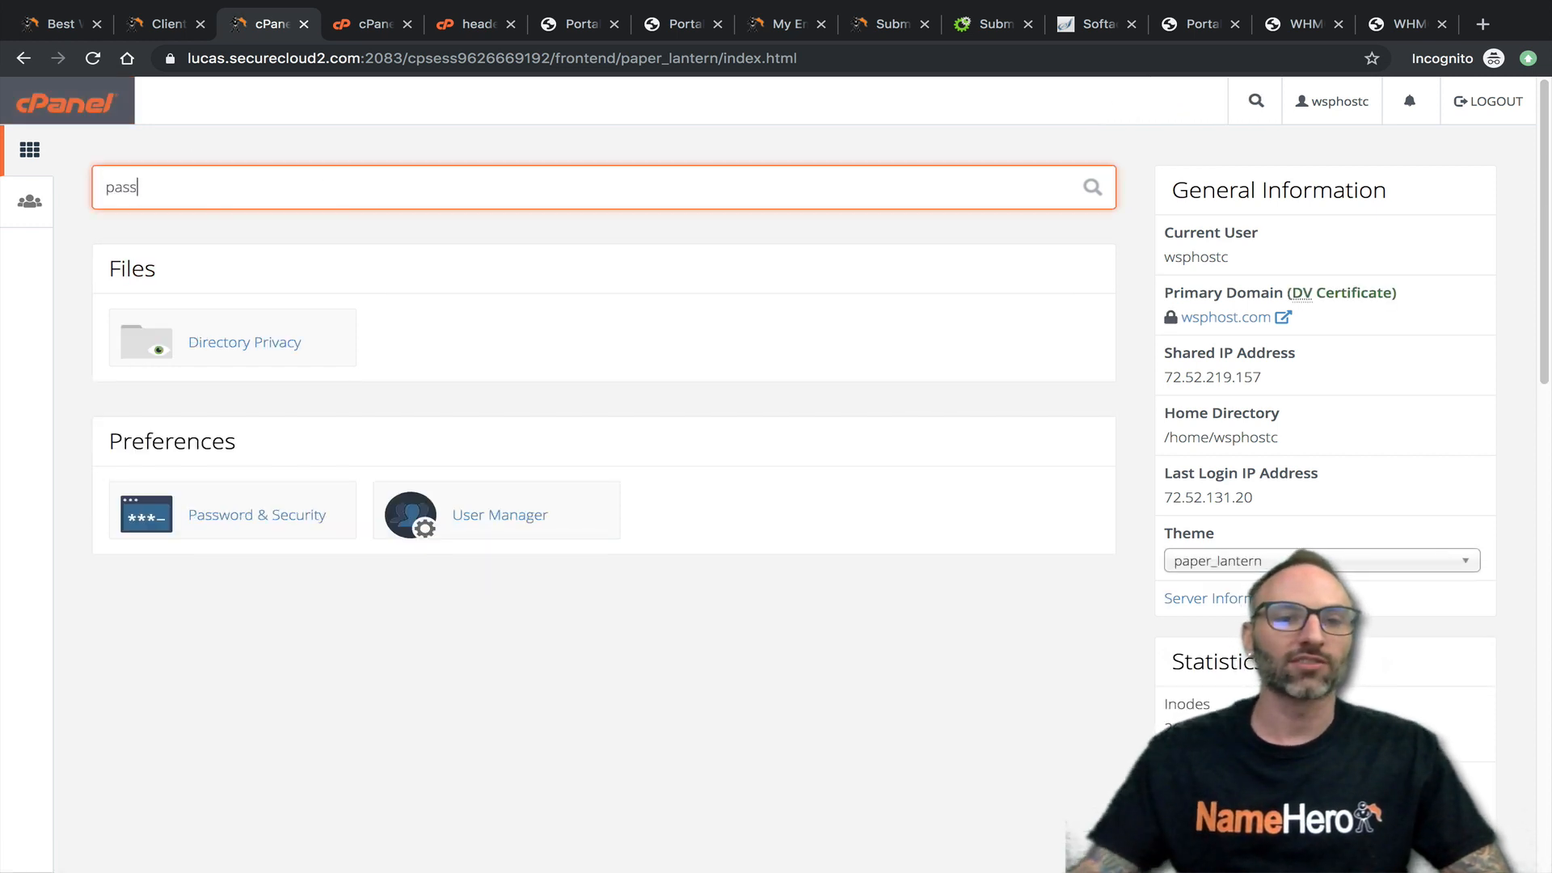
left_click(301, 337)
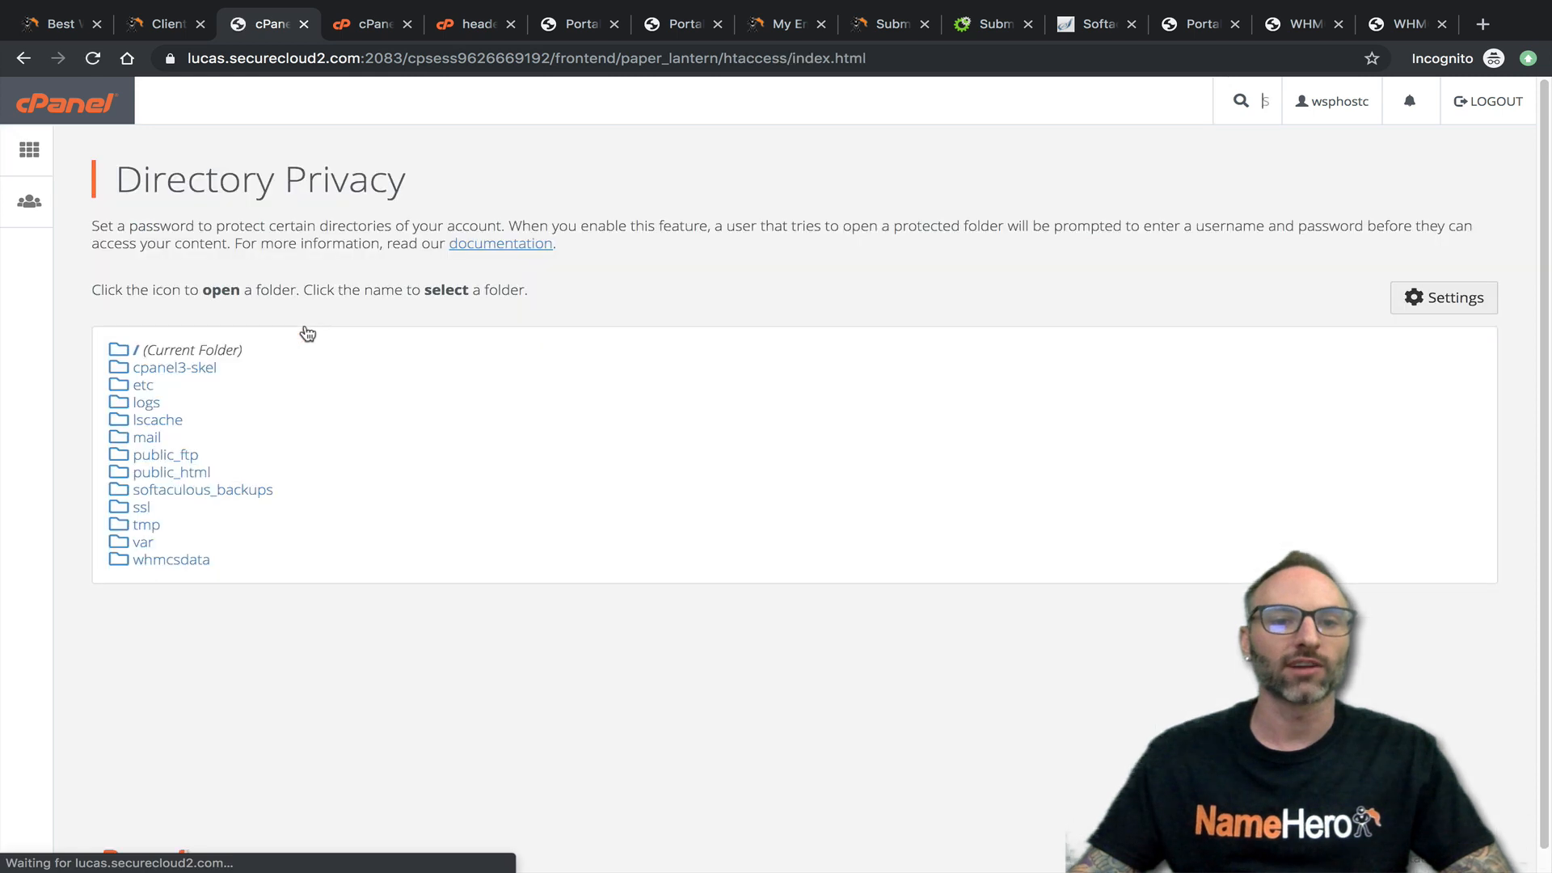
- Review the password protection and user creation options for the public_html/downloads directory, and switch to the NameHero home page
left_click(118, 474)
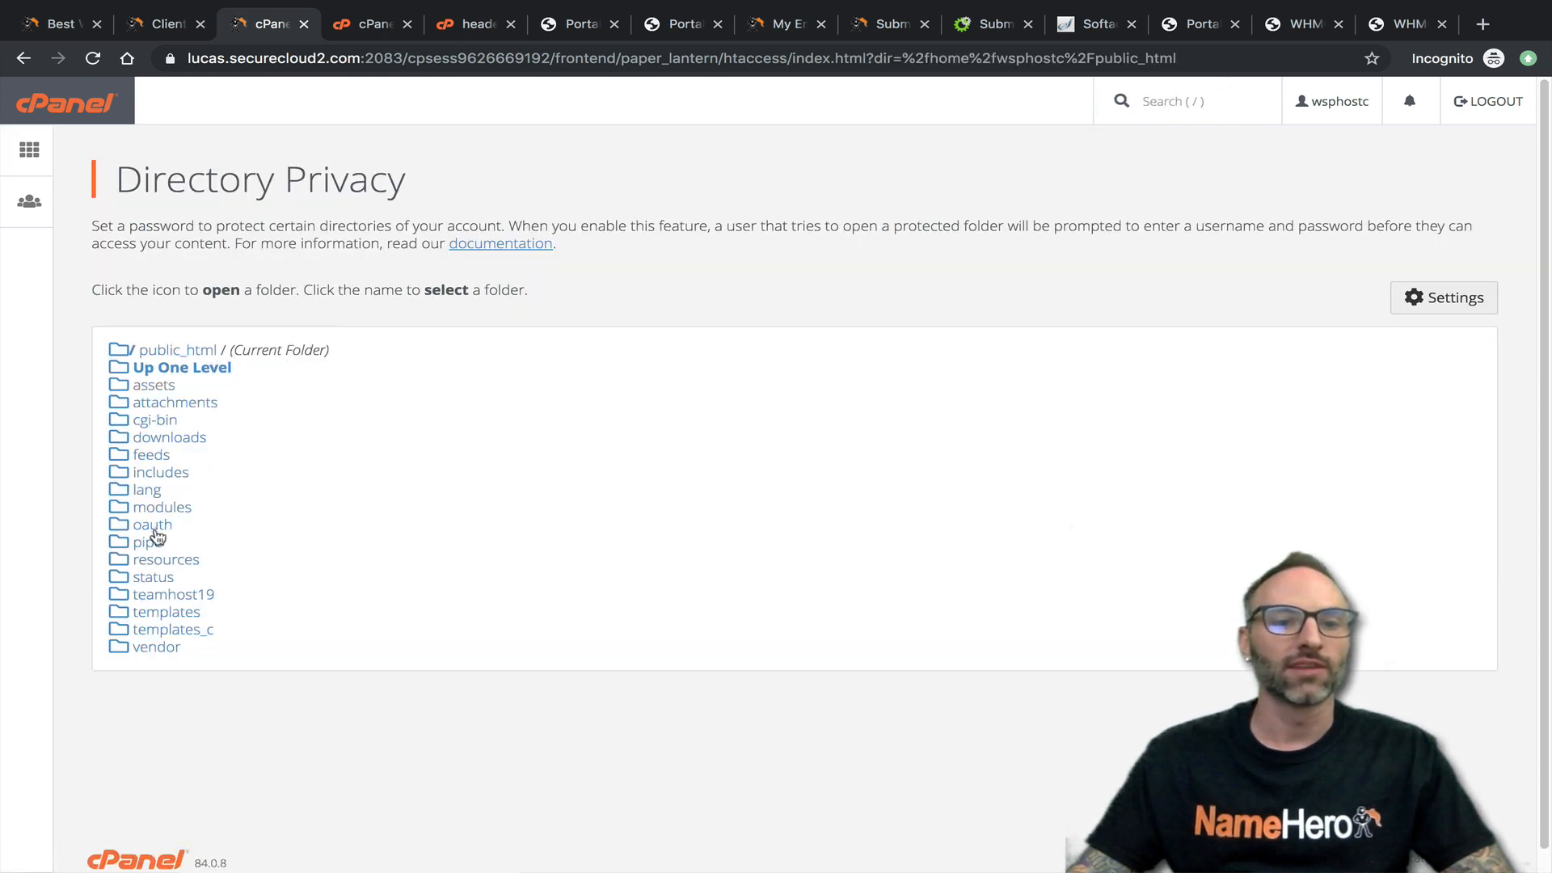
left_click(157, 438)
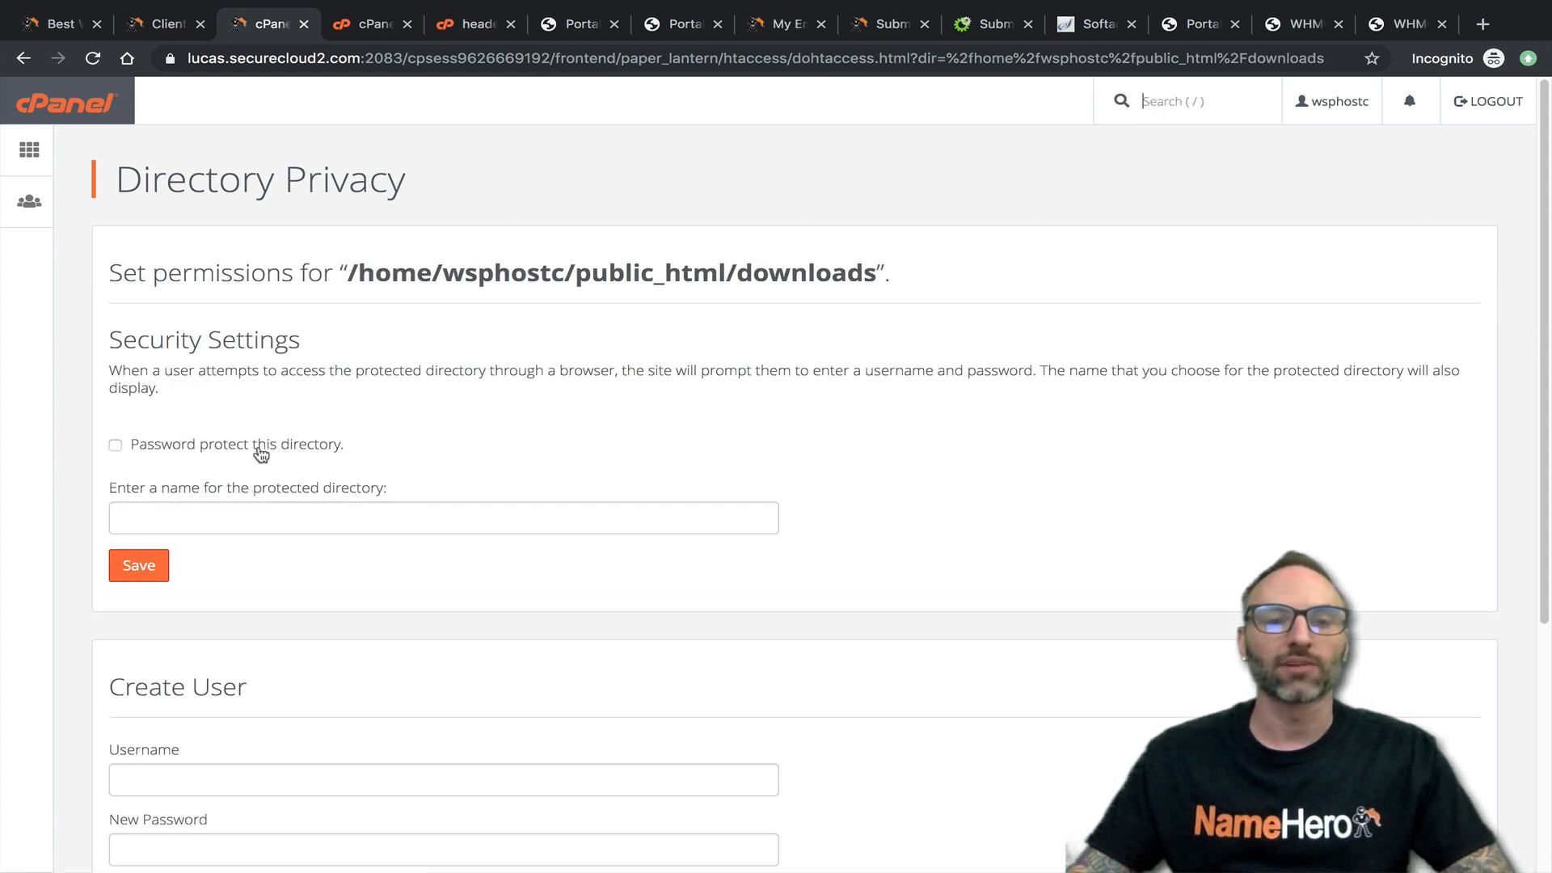
scroll(241, 512, "down", 4)
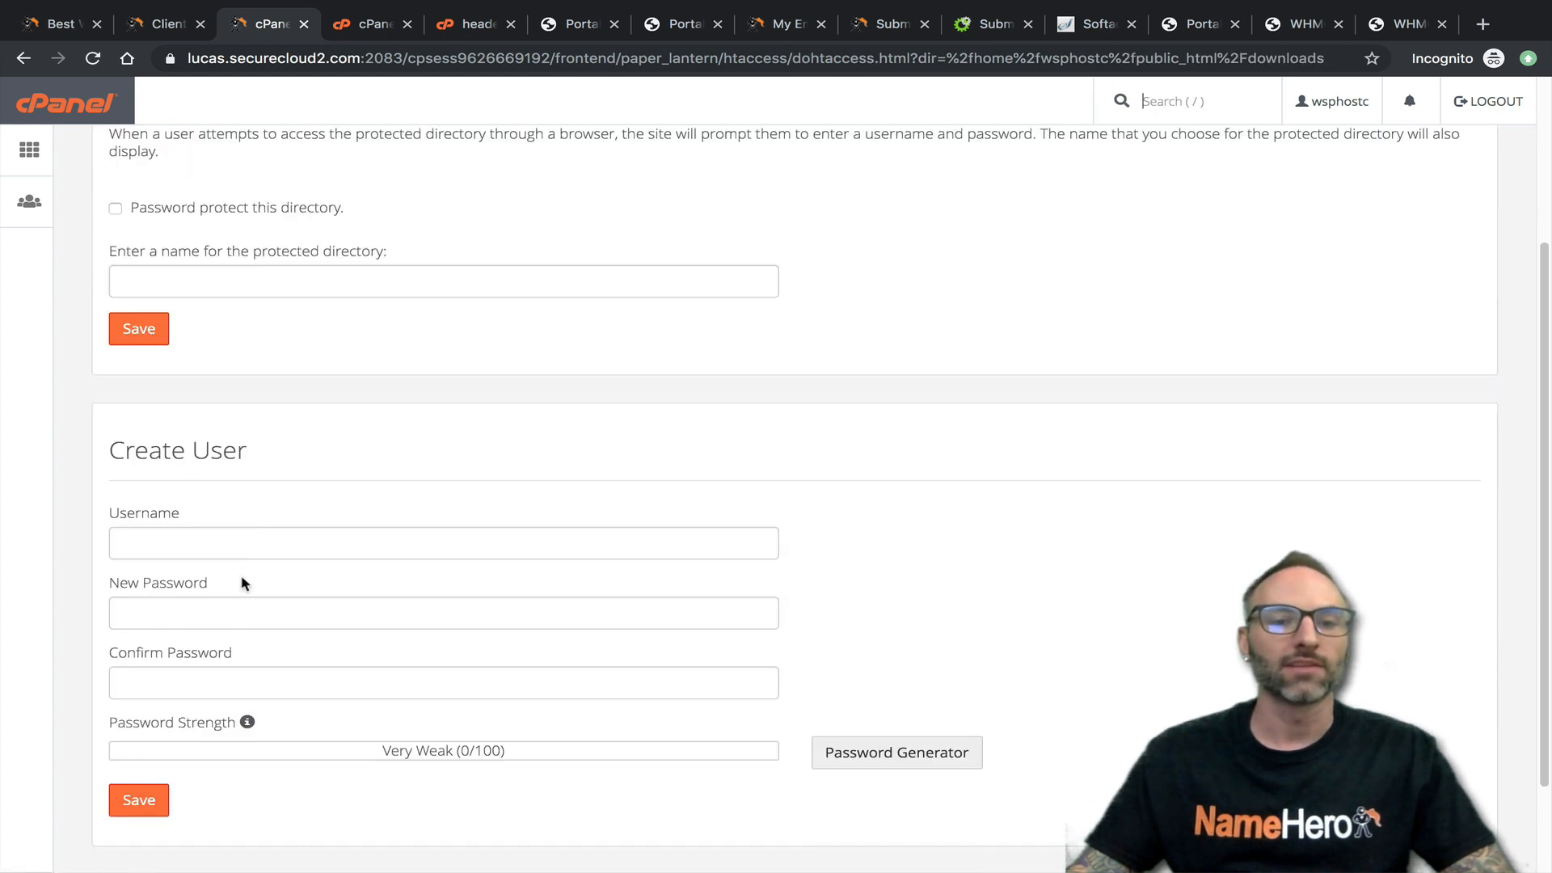
scroll(288, 584, "up", 1)
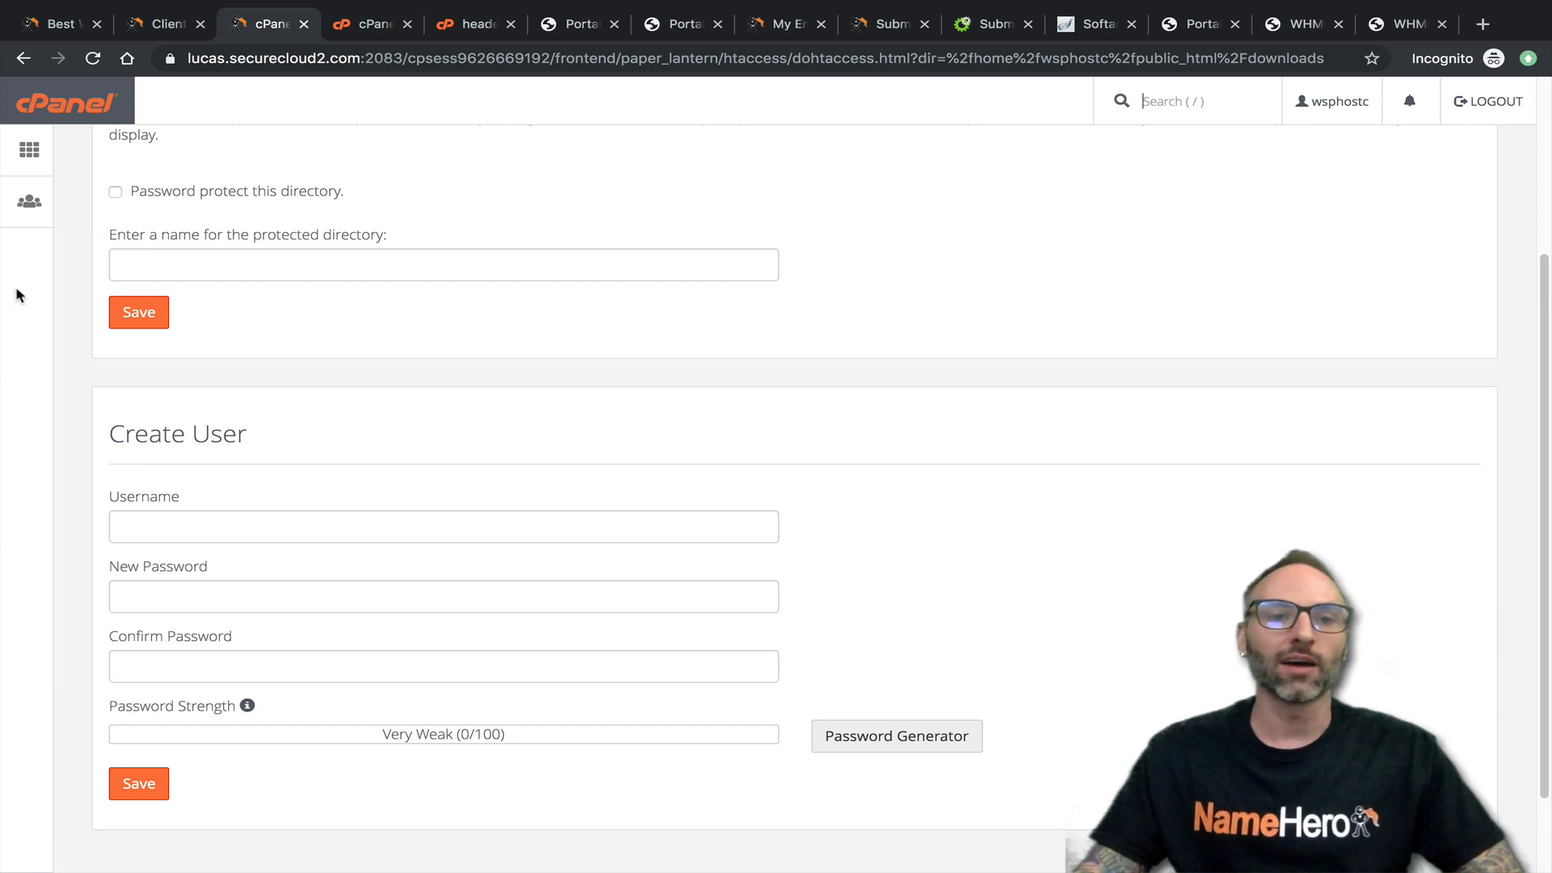
left_click(61, 28)
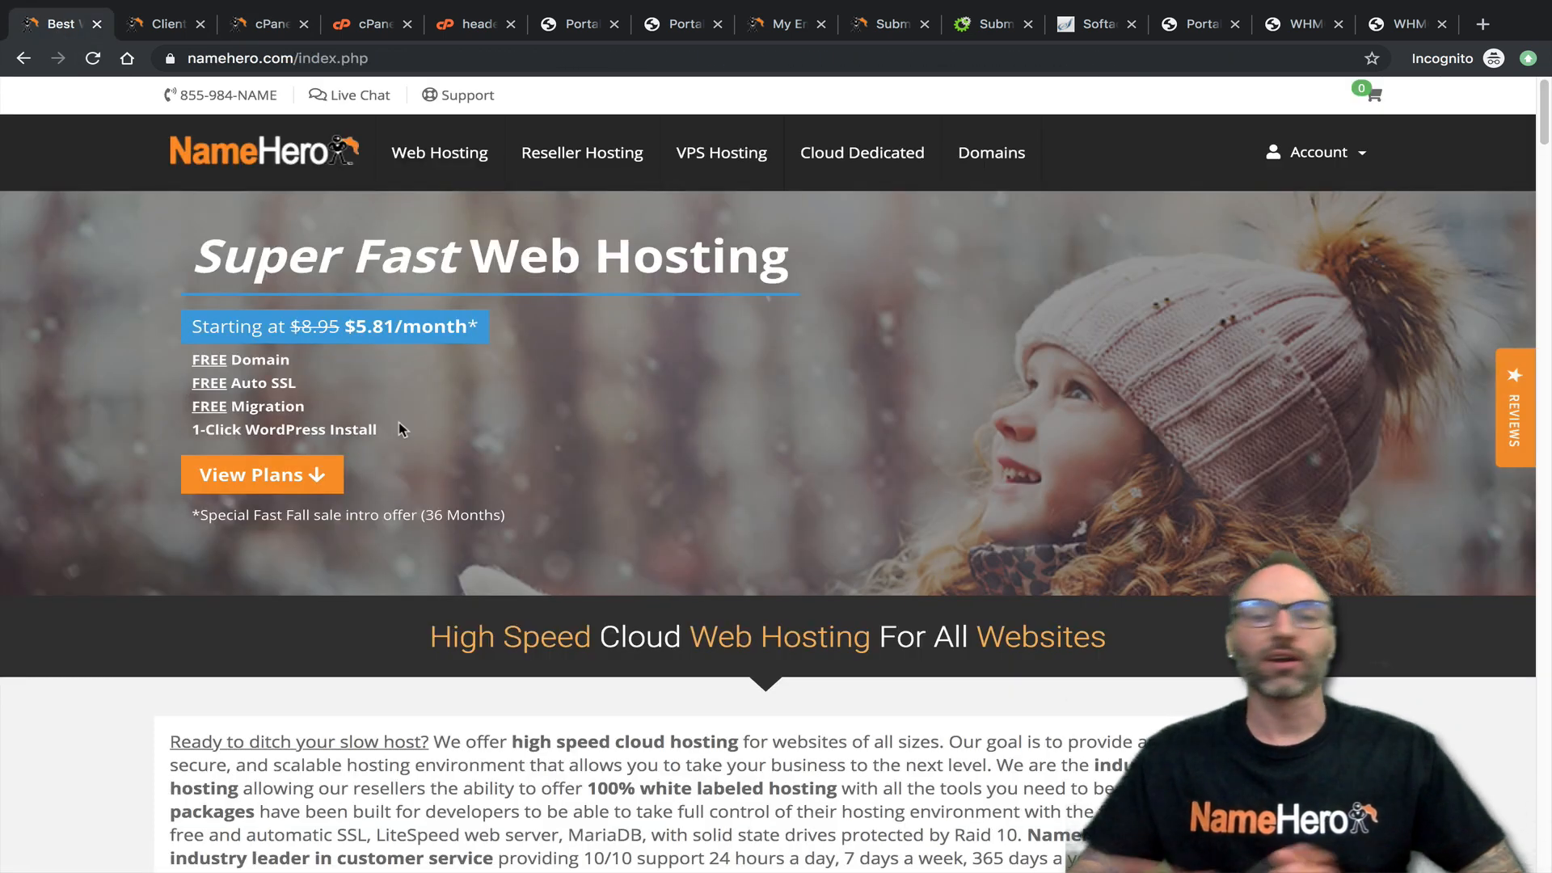